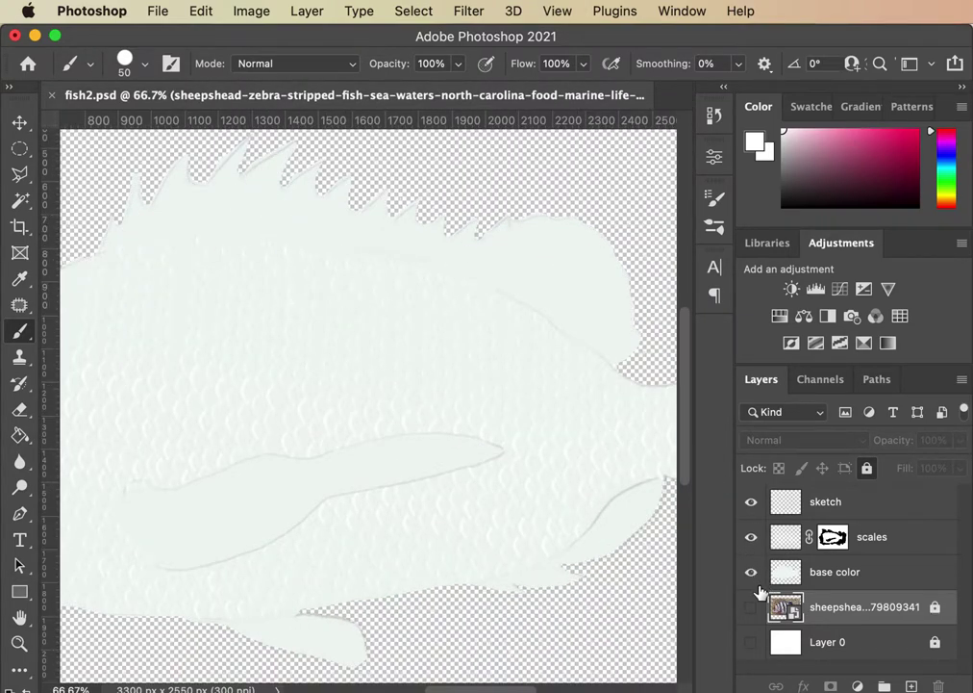
Step: Hide the base color layer and show the sheepshead reference photo layer beneath the scales
{"action": "left_click", "coordinate": [752, 537]}
{"action": "left_click", "coordinate": [758, 573]}
{"action": "left_click", "coordinate": [759, 574]}
{"action": "left_click", "coordinate": [753, 606]}
{"action": "left_click", "coordinate": [756, 574]}
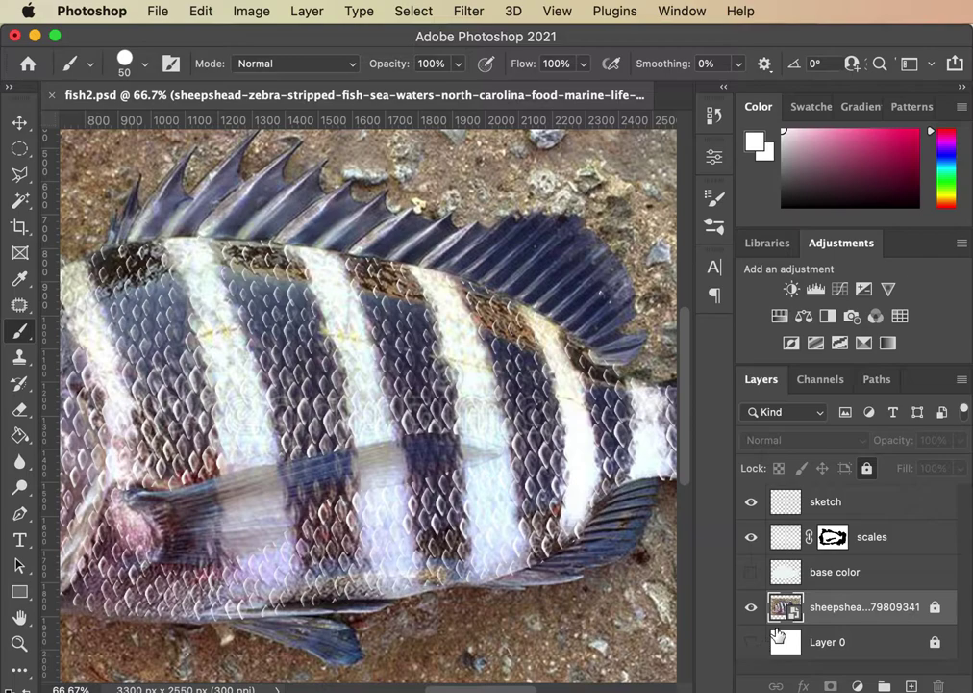
Step: Add a new layer directly above base color and name it "base fins and stripes"
{"action": "left_click", "coordinate": [846, 575]}
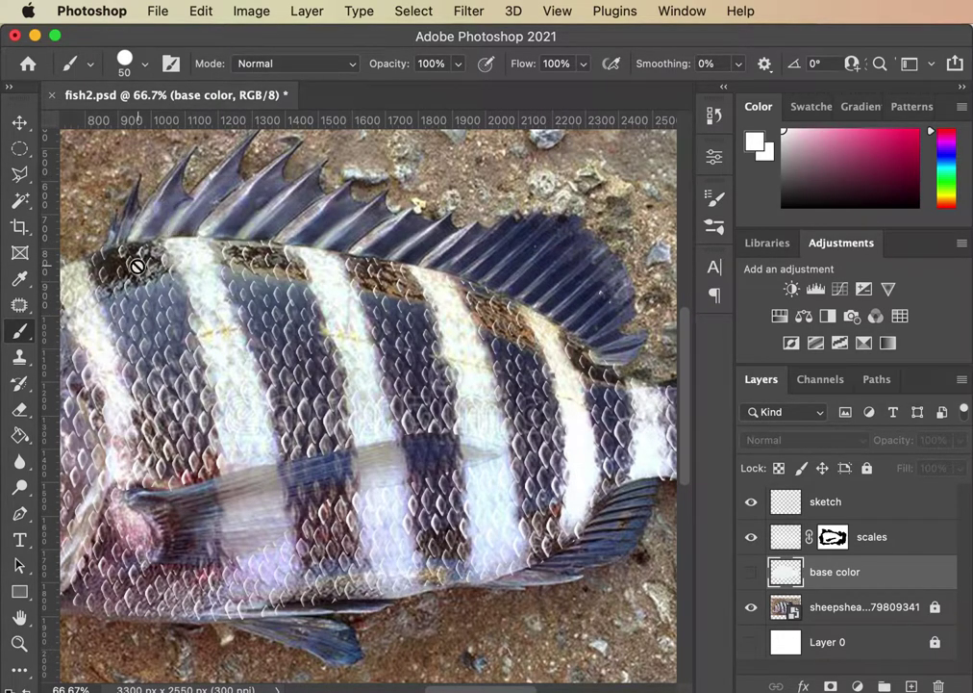
{"action": "key", "text": "super+minus"}
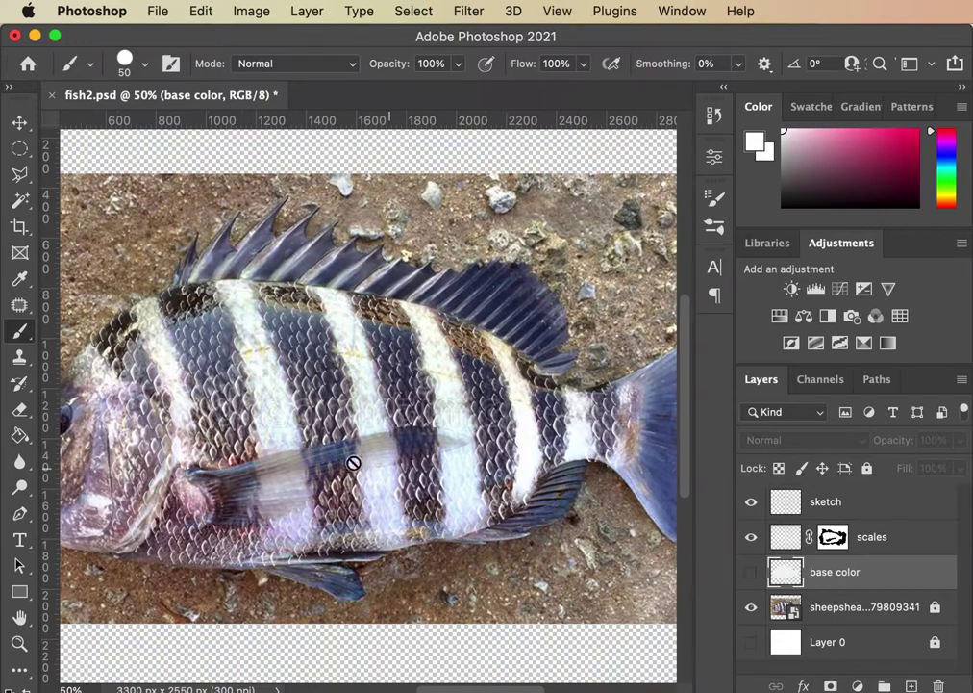
{"action": "scroll", "coordinate": [248, 493], "scroll_direction": "left", "scroll_amount": 3}
{"action": "scroll", "coordinate": [185, 285], "scroll_direction": "right", "scroll_amount": 2}
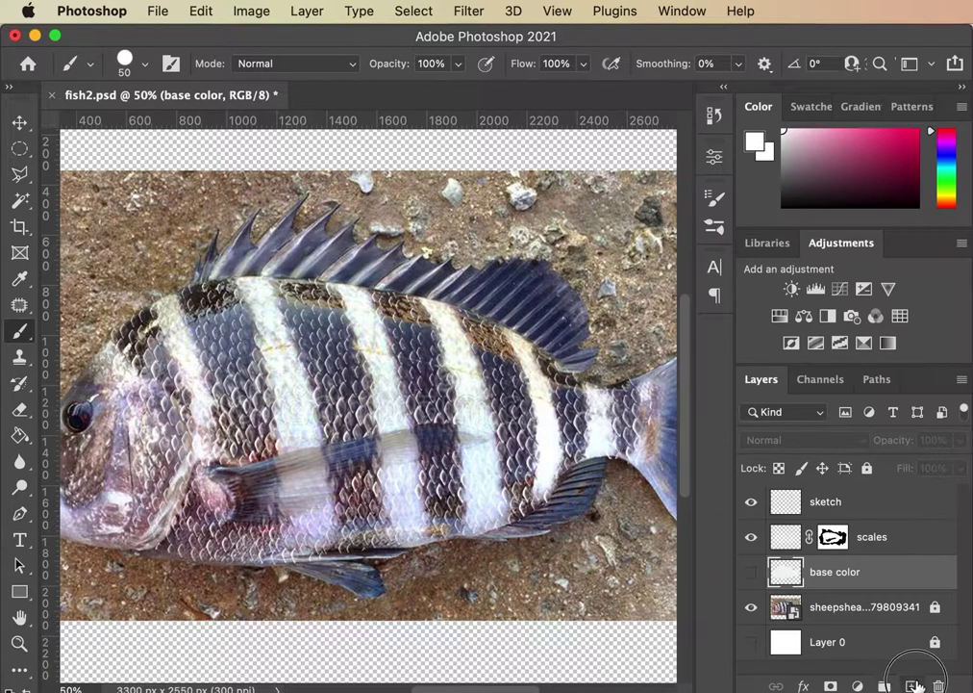
{"action": "left_click", "coordinate": [911, 686]}
{"action": "double_click", "coordinate": [843, 572]}
{"action": "type", "text": "base fins and stripes"}
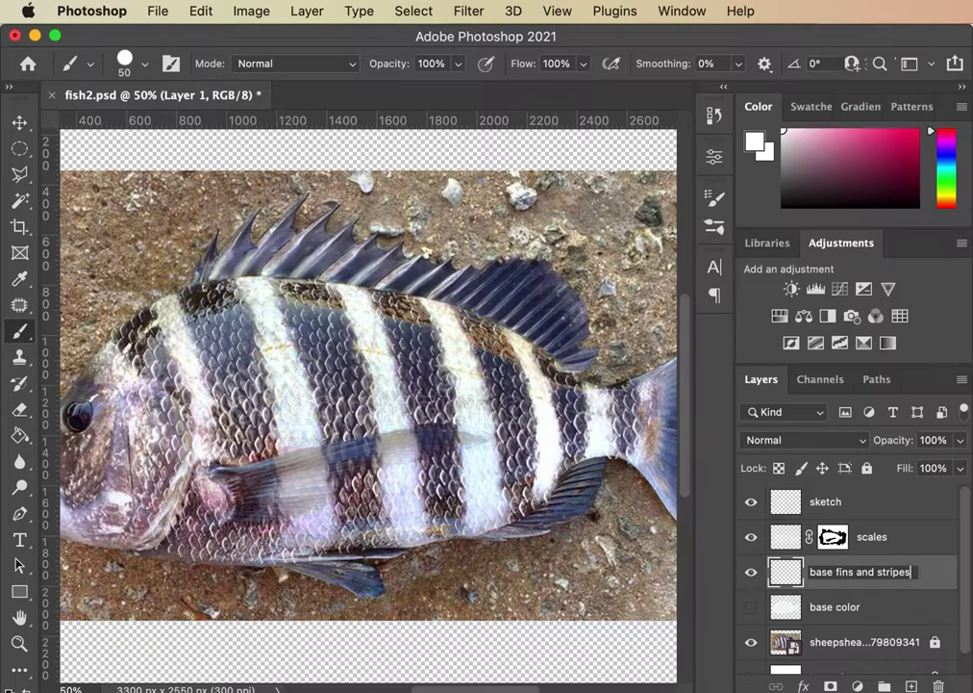
{"action": "key", "text": "Return"}
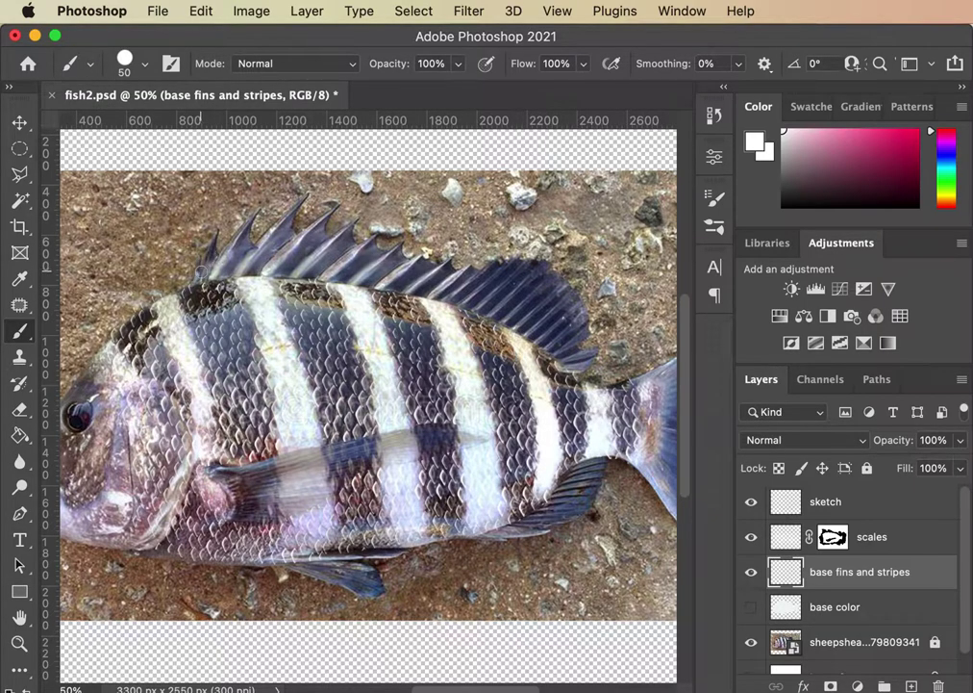
Step: Sample a dark navy from the fish and start painting the first stripe behind the head with a 90 px brush
{"action": "left_click", "coordinate": [393, 336], "text": "alt"}
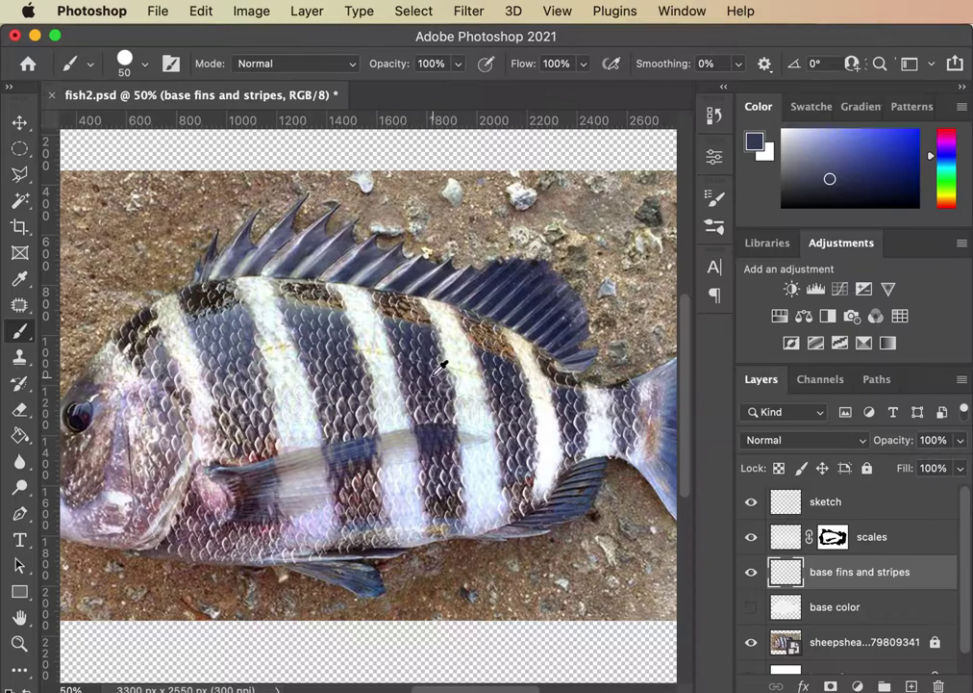
{"action": "left_click", "coordinate": [344, 287], "text": "alt"}
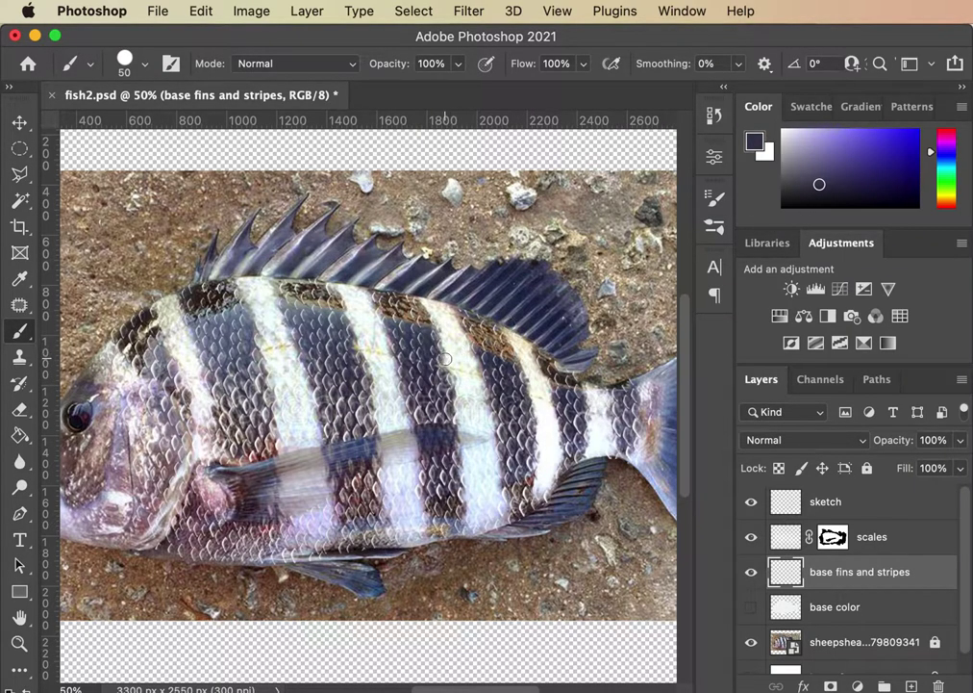
{"action": "left_click", "coordinate": [555, 273], "text": "alt"}
{"action": "left_click", "coordinate": [569, 390], "text": "alt"}
{"action": "key", "text": "bracketright"}
{"action": "key", "text": "bracketright"}
{"action": "key", "text": "bracketright"}
{"action": "left_click_drag", "start_coordinate": [113, 313], "coordinate": [151, 383]}
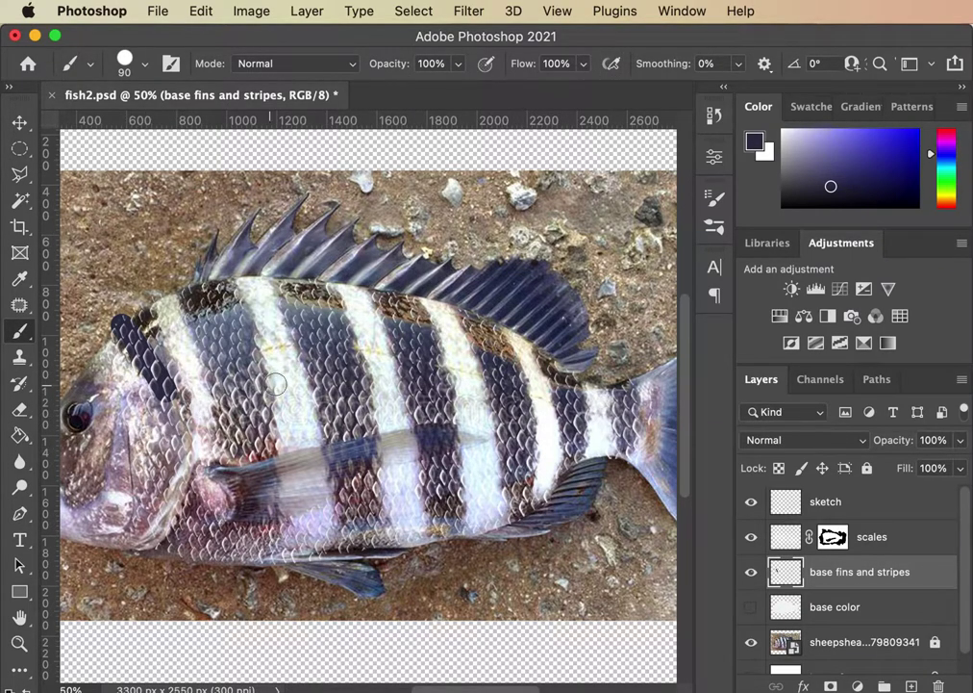
Step: Try overlapping brush strokes at 50% opacity above the dorsal fin, undo them and restore the brush opacity to 100%
{"action": "left_click", "coordinate": [457, 63]}
{"action": "left_click_drag", "start_coordinate": [457, 90], "coordinate": [410, 90]}
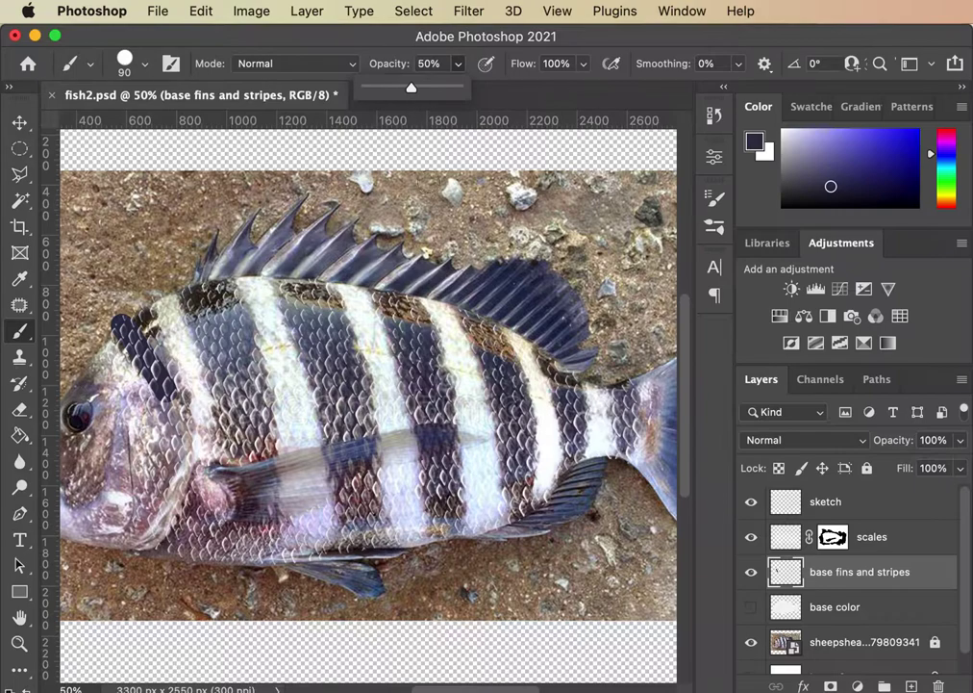
{"action": "mouse_move", "coordinate": [451, 162]}
{"action": "left_mouse_down"}
{"action": "mouse_move", "coordinate": [423, 225]}
{"action": "mouse_move", "coordinate": [493, 184]}
{"action": "mouse_move", "coordinate": [455, 158]}
{"action": "mouse_move", "coordinate": [544, 164]}
{"action": "mouse_move", "coordinate": [485, 201]}
{"action": "mouse_move", "coordinate": [479, 154]}
{"action": "mouse_move", "coordinate": [490, 215]}
{"action": "mouse_move", "coordinate": [423, 217]}
{"action": "left_mouse_up"}
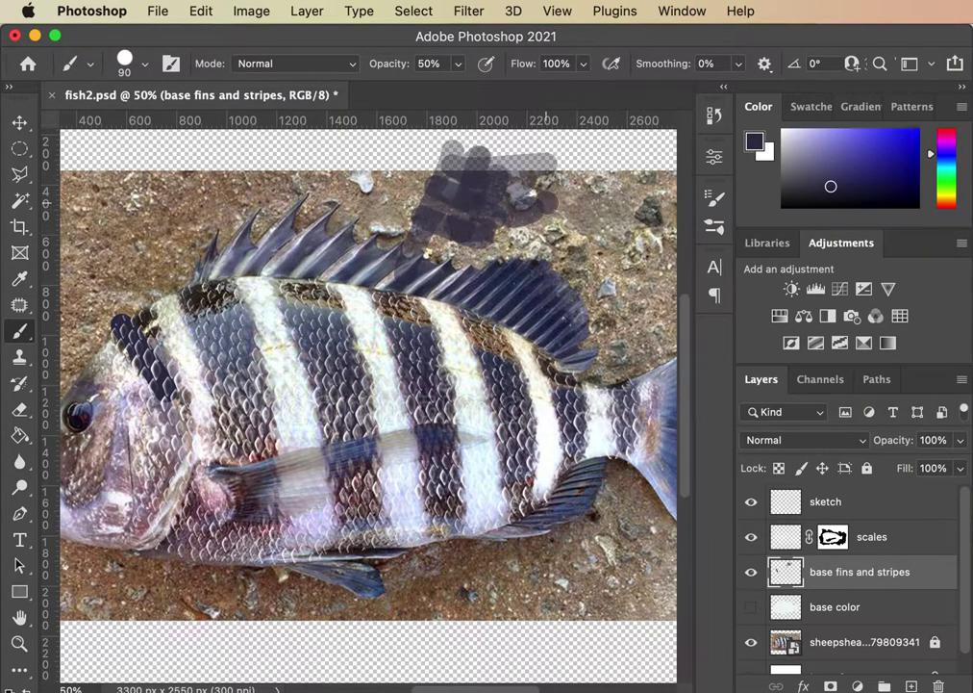
{"action": "key", "text": "super+z"}
{"action": "key", "text": "super+z"}
{"action": "key", "text": "super+z"}
{"action": "key", "text": "super+z"}
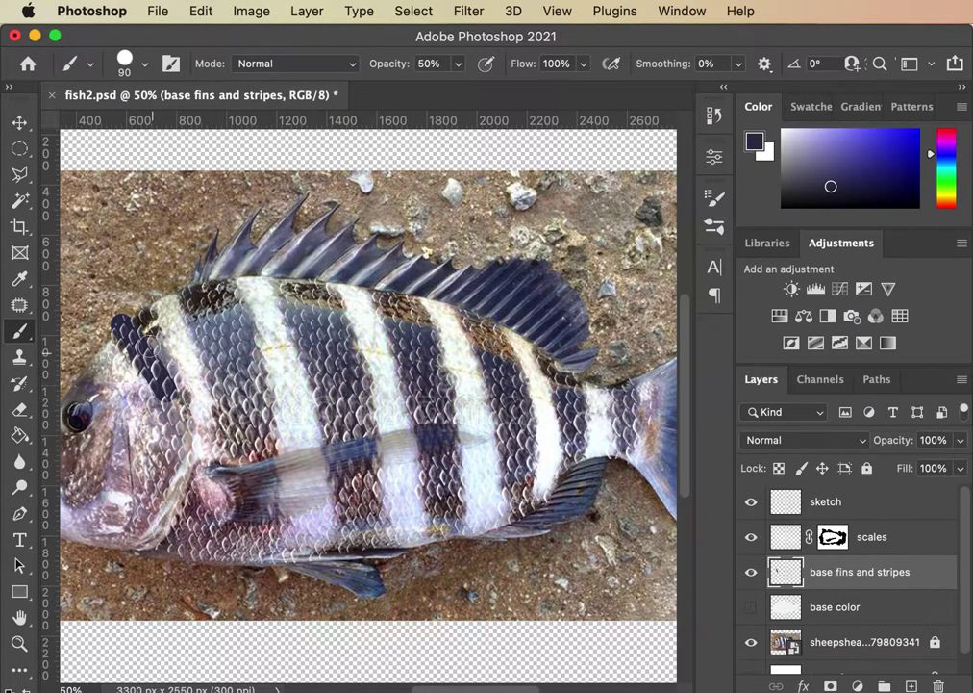
{"action": "left_click", "coordinate": [458, 63]}
{"action": "left_click_drag", "start_coordinate": [456, 91], "coordinate": [538, 91]}
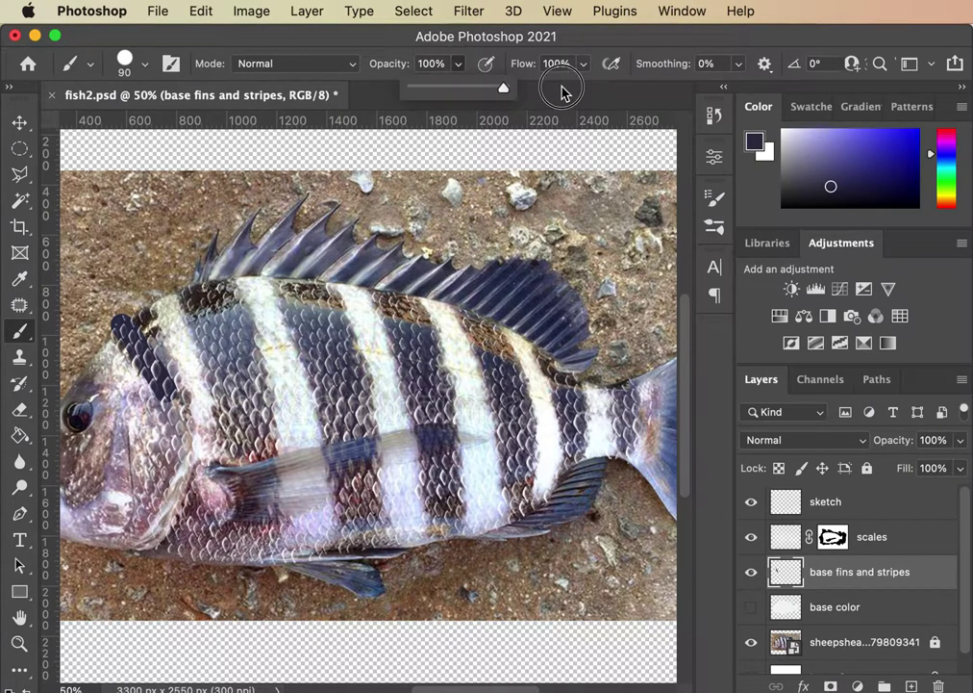
Step: Widen the first stripe behind the head and extend it along the gill to the belly, finishing with a 50 px brush
{"action": "mouse_move", "coordinate": [127, 322]}
{"action": "left_mouse_down"}
{"action": "mouse_move", "coordinate": [148, 328]}
{"action": "mouse_move", "coordinate": [176, 377]}
{"action": "mouse_move", "coordinate": [175, 452]}
{"action": "left_mouse_up"}
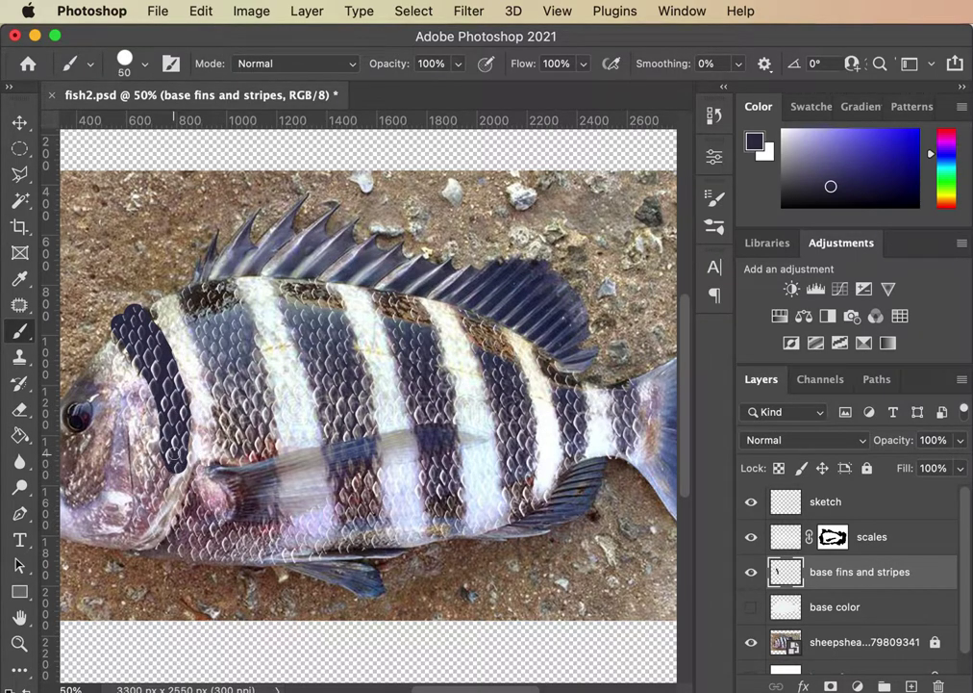
{"action": "left_click_drag", "start_coordinate": [140, 355], "coordinate": [115, 414]}
{"action": "mouse_move", "coordinate": [176, 447]}
{"action": "left_mouse_down"}
{"action": "mouse_move", "coordinate": [137, 522]}
{"action": "mouse_move", "coordinate": [106, 545]}
{"action": "left_mouse_up"}
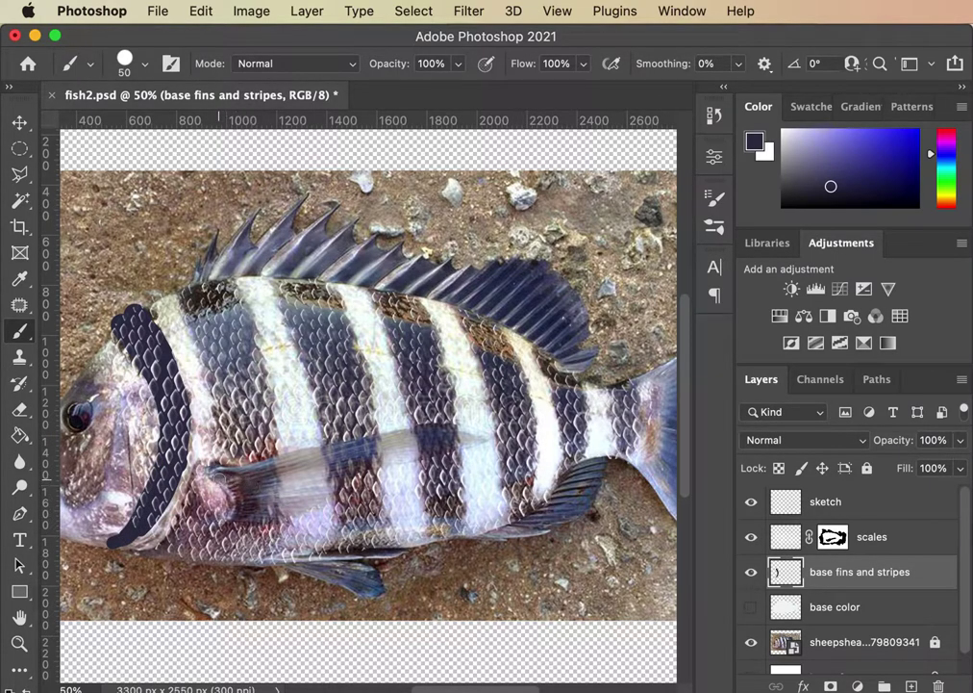
Step: Paint the second and third dark stripes from the back down past the belly with a 150 px brush
{"action": "key", "text": "bracketright"}
{"action": "key", "text": "bracketright"}
{"action": "key", "text": "bracketright"}
{"action": "key", "text": "bracketright"}
{"action": "mouse_move", "coordinate": [199, 286]}
{"action": "left_mouse_down"}
{"action": "mouse_move", "coordinate": [240, 452]}
{"action": "mouse_move", "coordinate": [252, 383]}
{"action": "mouse_move", "coordinate": [222, 292]}
{"action": "mouse_move", "coordinate": [258, 478]}
{"action": "mouse_move", "coordinate": [245, 551]}
{"action": "mouse_move", "coordinate": [246, 493]}
{"action": "mouse_move", "coordinate": [224, 570]}
{"action": "mouse_move", "coordinate": [241, 491]}
{"action": "mouse_move", "coordinate": [237, 435]}
{"action": "mouse_move", "coordinate": [213, 569]}
{"action": "mouse_move", "coordinate": [257, 478]}
{"action": "left_mouse_up"}
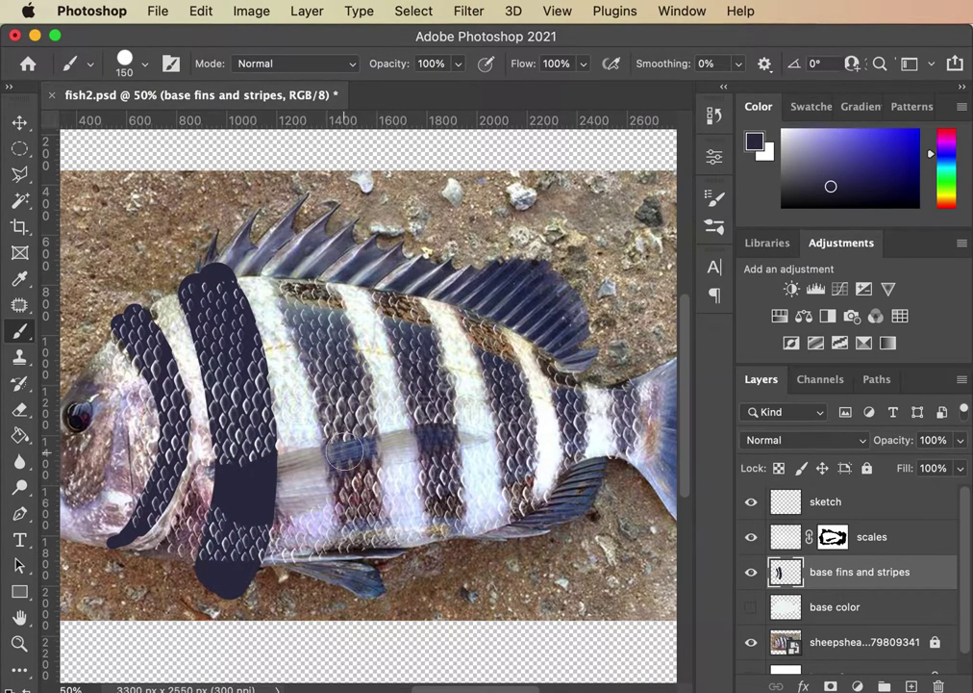
{"action": "left_click", "coordinate": [285, 276]}
{"action": "mouse_move", "coordinate": [286, 276]}
{"action": "left_mouse_down"}
{"action": "mouse_move", "coordinate": [311, 388]}
{"action": "mouse_move", "coordinate": [347, 482]}
{"action": "mouse_move", "coordinate": [337, 544]}
{"action": "mouse_move", "coordinate": [354, 510]}
{"action": "mouse_move", "coordinate": [347, 402]}
{"action": "mouse_move", "coordinate": [322, 308]}
{"action": "mouse_move", "coordinate": [348, 402]}
{"action": "mouse_move", "coordinate": [346, 537]}
{"action": "mouse_move", "coordinate": [359, 460]}
{"action": "mouse_move", "coordinate": [354, 330]}
{"action": "mouse_move", "coordinate": [307, 279]}
{"action": "left_mouse_up"}
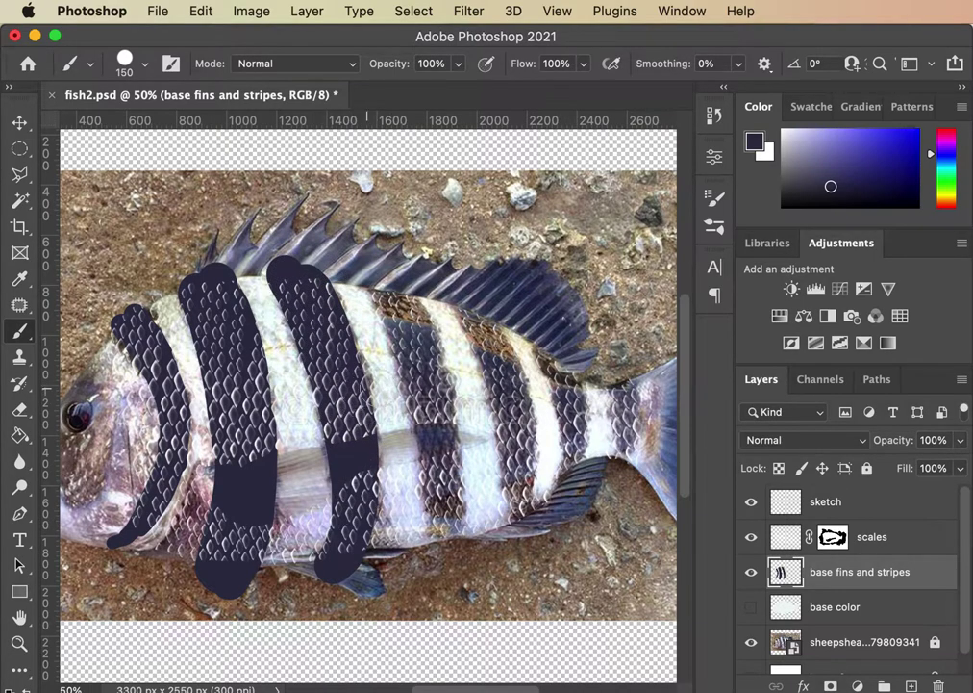
Step: Paint the remaining dark stripes toward the tail, reducing the brush to 90 px for the last two narrow ones
{"action": "mouse_move", "coordinate": [397, 289]}
{"action": "left_mouse_down"}
{"action": "mouse_move", "coordinate": [436, 409]}
{"action": "mouse_move", "coordinate": [433, 549]}
{"action": "mouse_move", "coordinate": [440, 501]}
{"action": "mouse_move", "coordinate": [429, 401]}
{"action": "mouse_move", "coordinate": [383, 286]}
{"action": "left_mouse_up"}
{"action": "mouse_move", "coordinate": [469, 306]}
{"action": "left_mouse_down"}
{"action": "mouse_move", "coordinate": [516, 387]}
{"action": "mouse_move", "coordinate": [525, 432]}
{"action": "mouse_move", "coordinate": [523, 498]}
{"action": "mouse_move", "coordinate": [498, 566]}
{"action": "left_mouse_up"}
{"action": "key", "text": "bracketleft"}
{"action": "key", "text": "bracketleft"}
{"action": "mouse_move", "coordinate": [545, 356]}
{"action": "left_mouse_down"}
{"action": "mouse_move", "coordinate": [572, 418]}
{"action": "mouse_move", "coordinate": [575, 486]}
{"action": "left_mouse_up"}
{"action": "left_click_drag", "start_coordinate": [627, 412], "coordinate": [624, 466]}
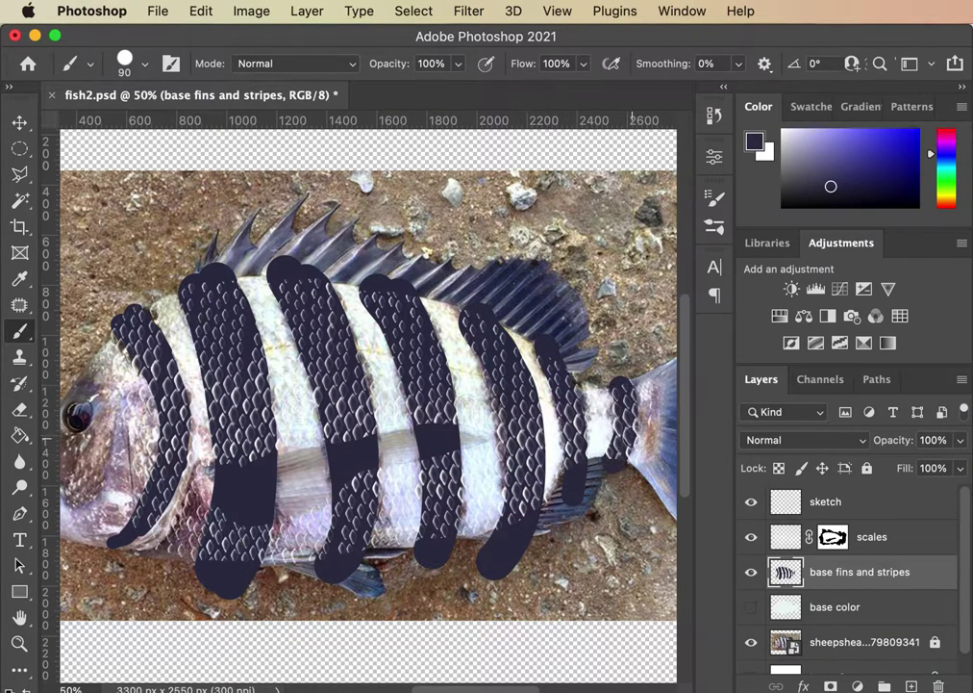
Step: Toggle the base fins and stripes layer and the reference photo off and on to check the painted stripes
{"action": "left_click", "coordinate": [751, 572]}
{"action": "left_click", "coordinate": [751, 572]}
{"action": "left_click", "coordinate": [751, 642]}
{"action": "left_click", "coordinate": [752, 641]}
Step: Show the base color layer and select the fish silhouette on it with the Magic Wand
{"action": "left_click", "coordinate": [751, 607]}
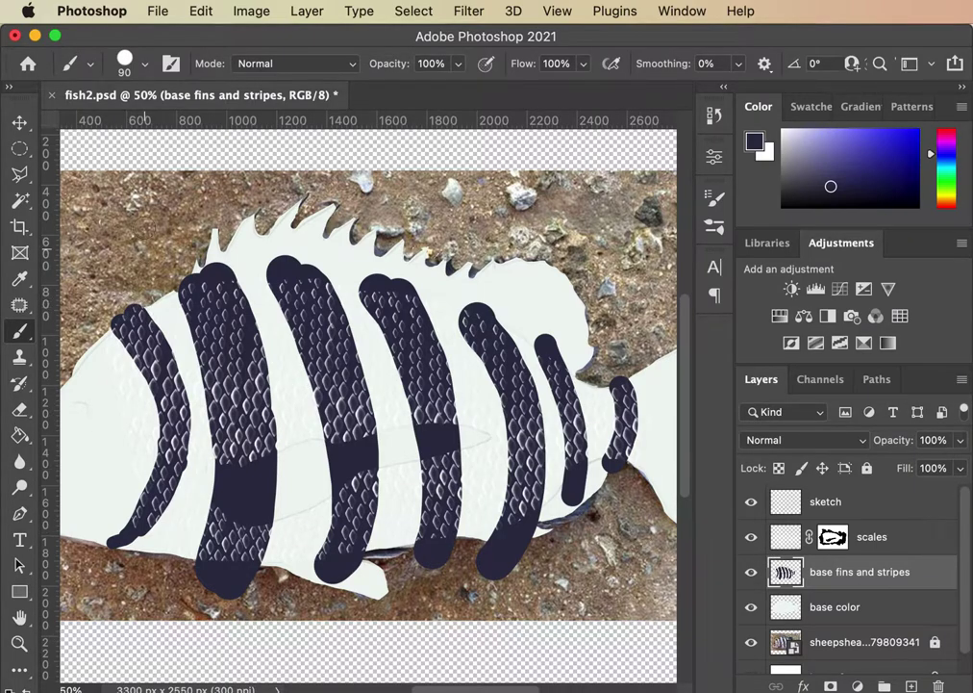
{"action": "key", "text": "shift+w"}
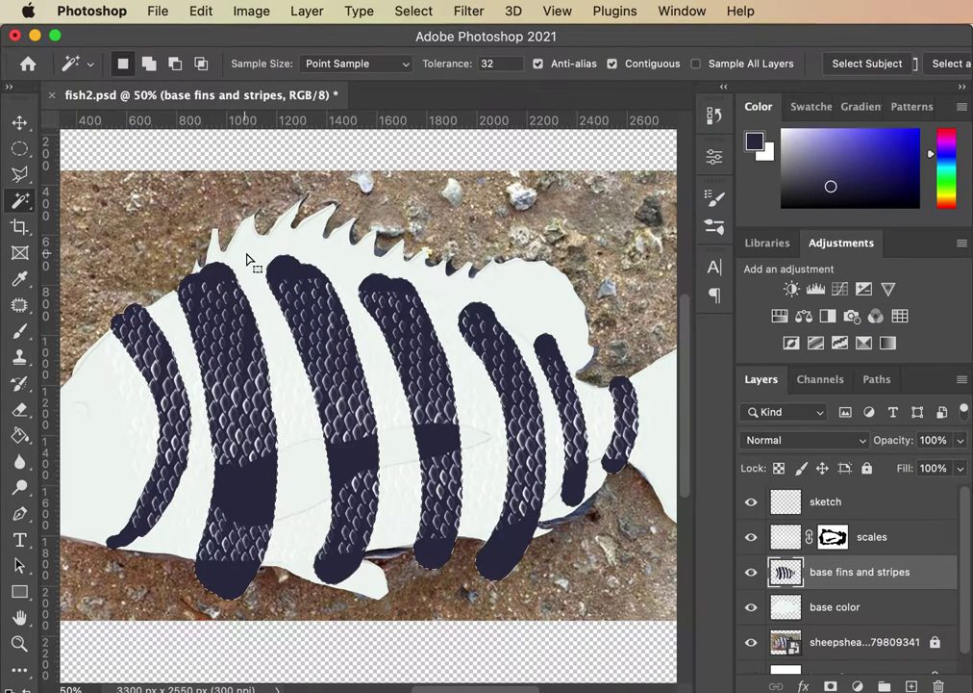
{"action": "left_click", "coordinate": [833, 607]}
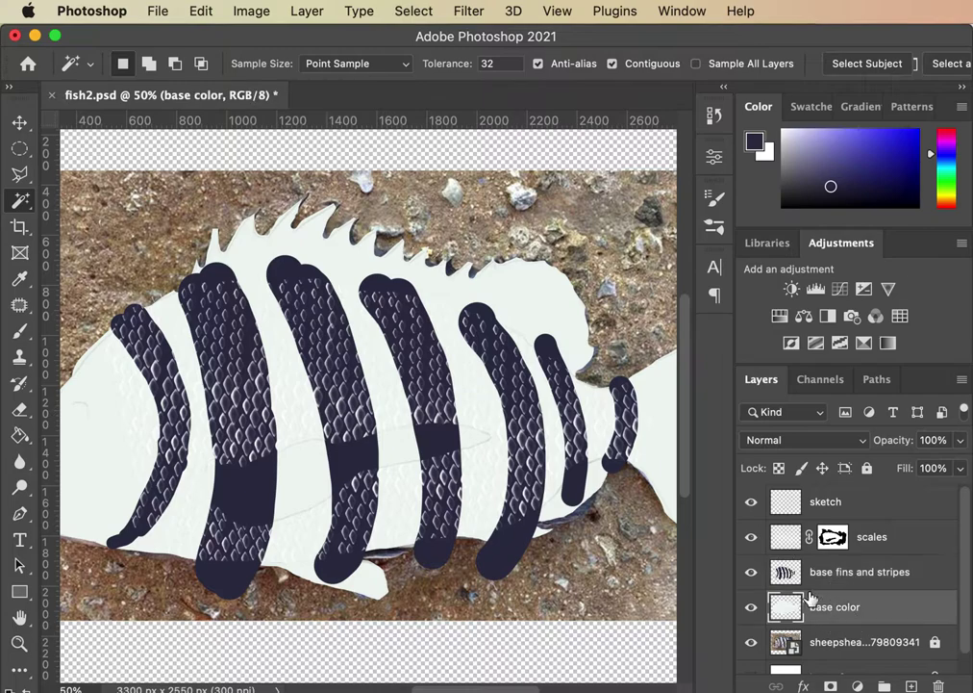
{"action": "left_click", "coordinate": [375, 387]}
{"action": "key", "text": "super+equal"}
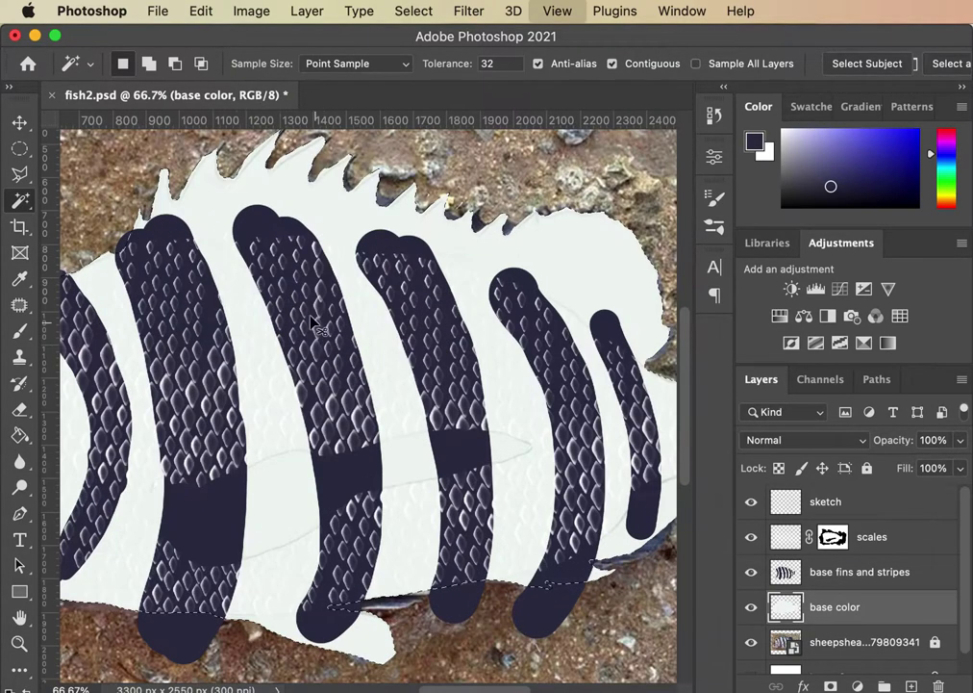
{"action": "key", "text": "super+equal"}
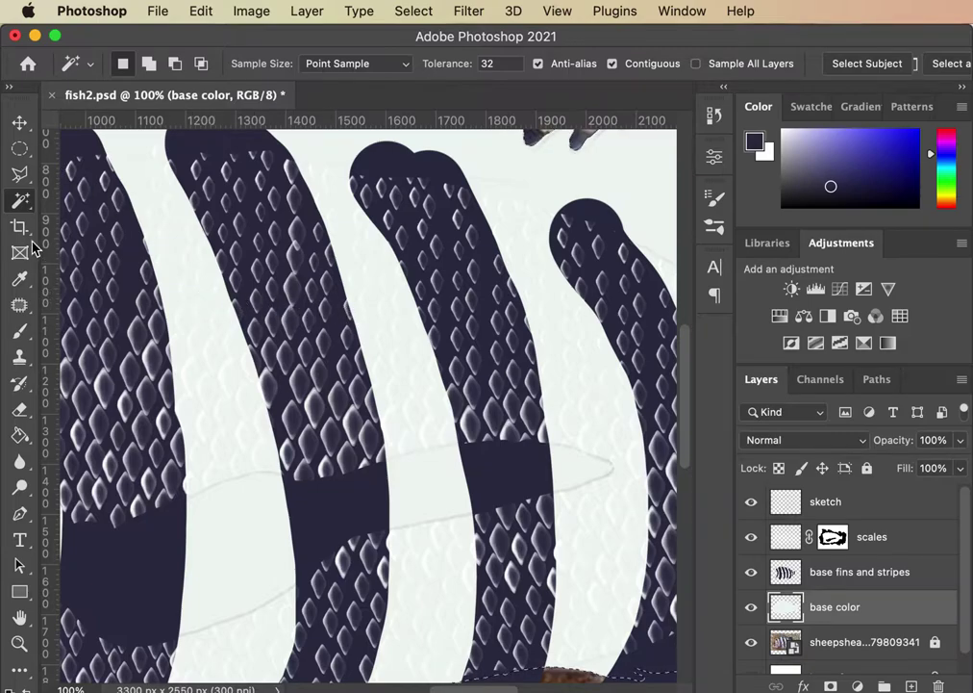
{"action": "key", "text": "space"}
{"action": "left_click_drag", "start_coordinate": [193, 302], "coordinate": [426, 534]}
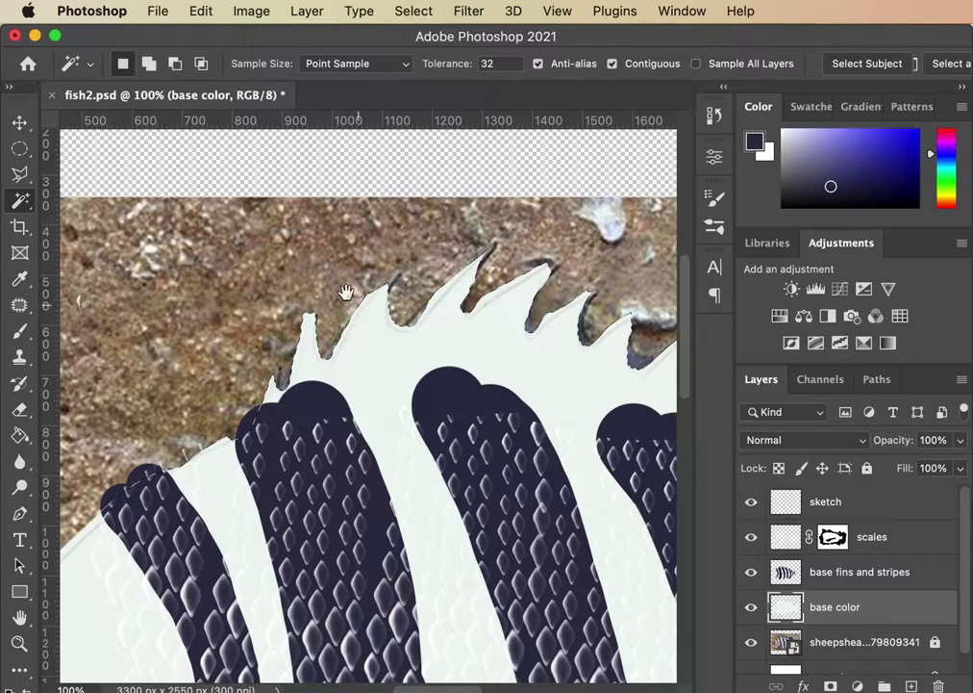
{"action": "key", "text": "super+minus"}
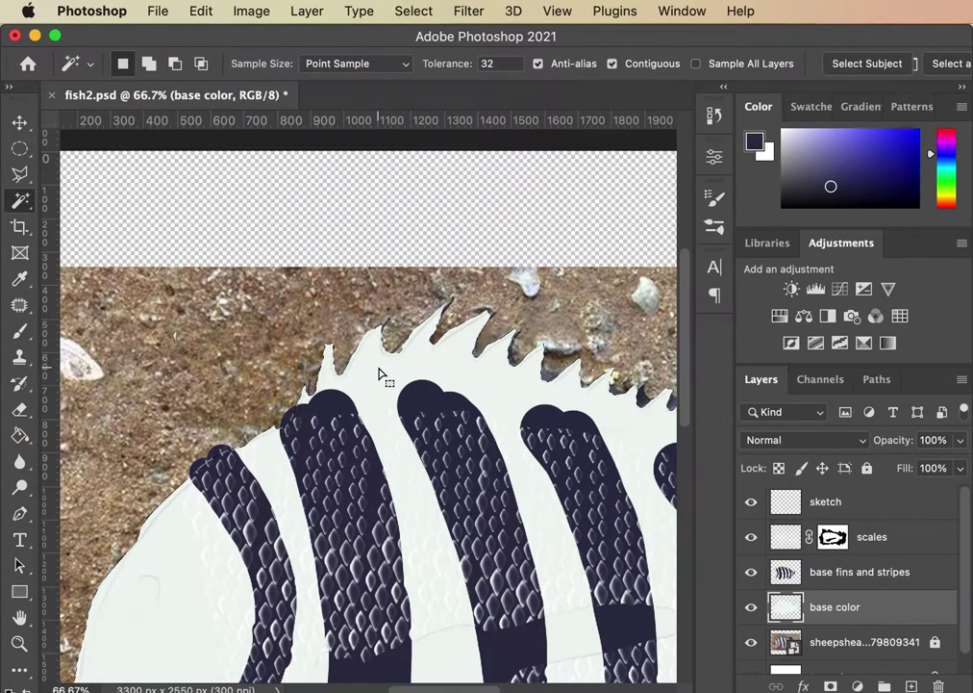
{"action": "left_click_drag", "start_coordinate": [537, 497], "coordinate": [479, 349]}
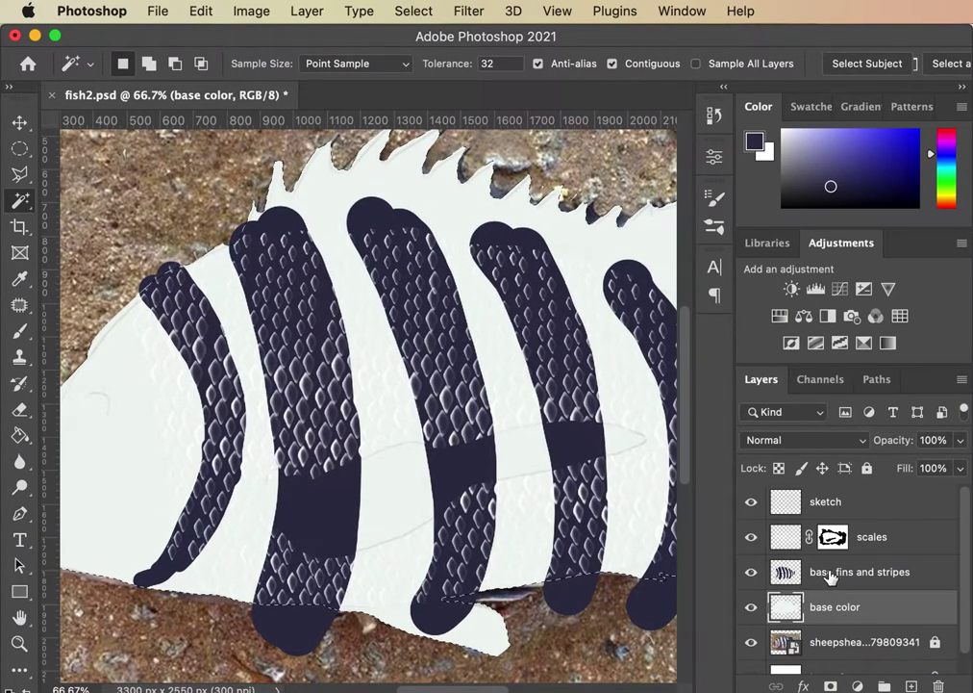
Step: Make the base fins and stripes layer active with the selection kept, and hide the base color layer
{"action": "left_click", "coordinate": [829, 573]}
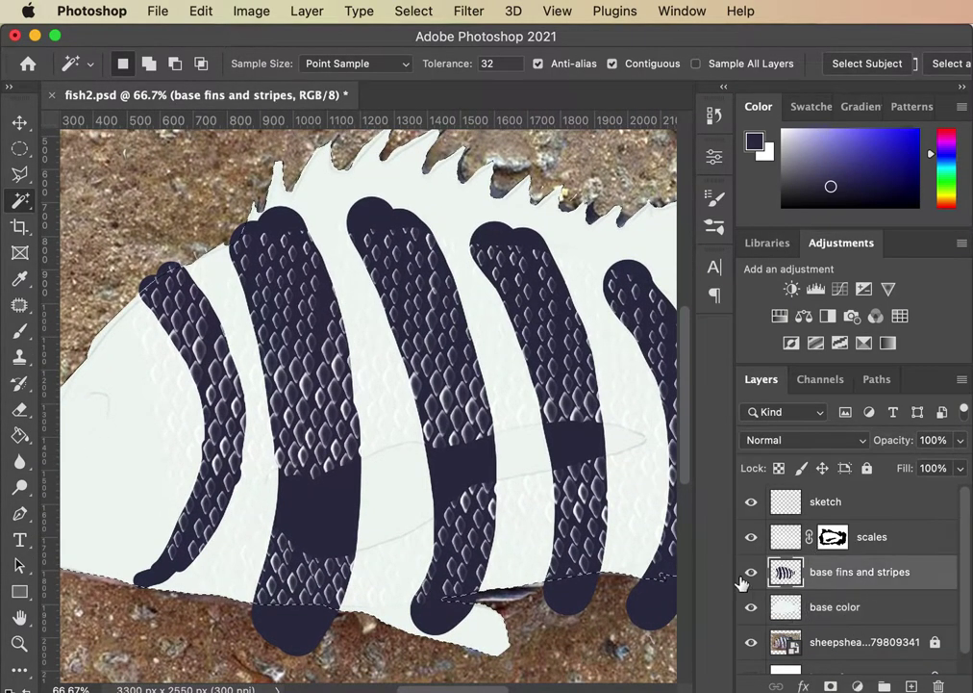
{"action": "left_click", "coordinate": [846, 619]}
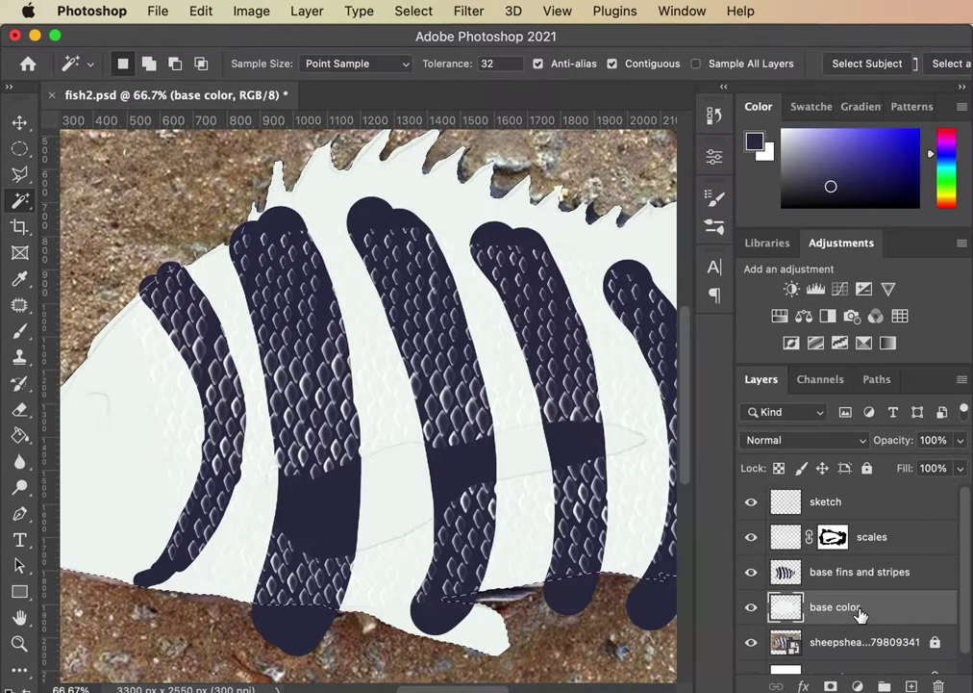
{"action": "left_click", "coordinate": [887, 587]}
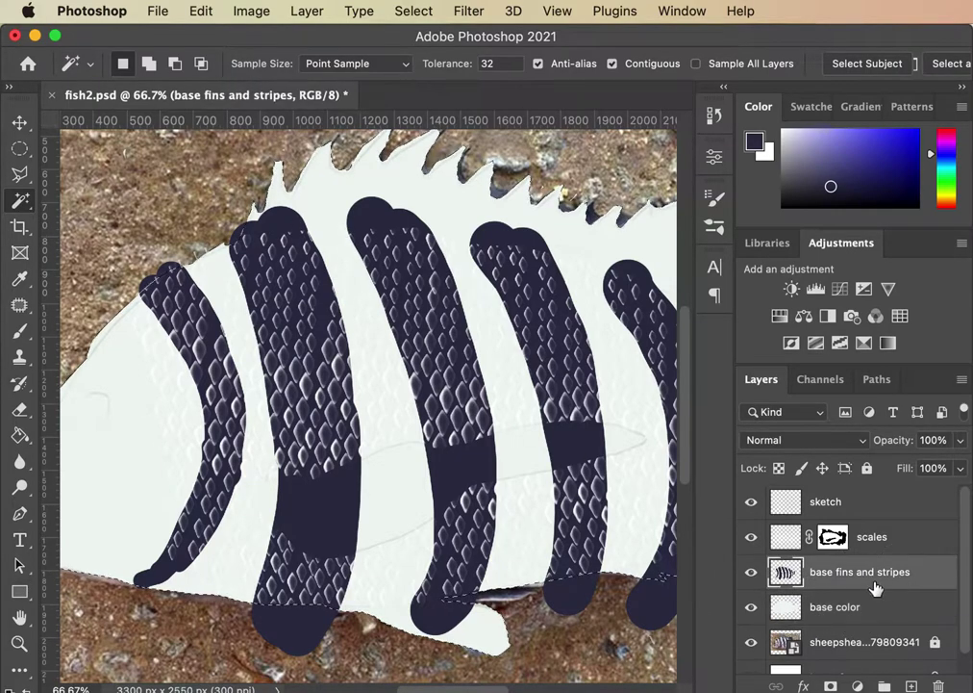
{"action": "left_click", "coordinate": [752, 609]}
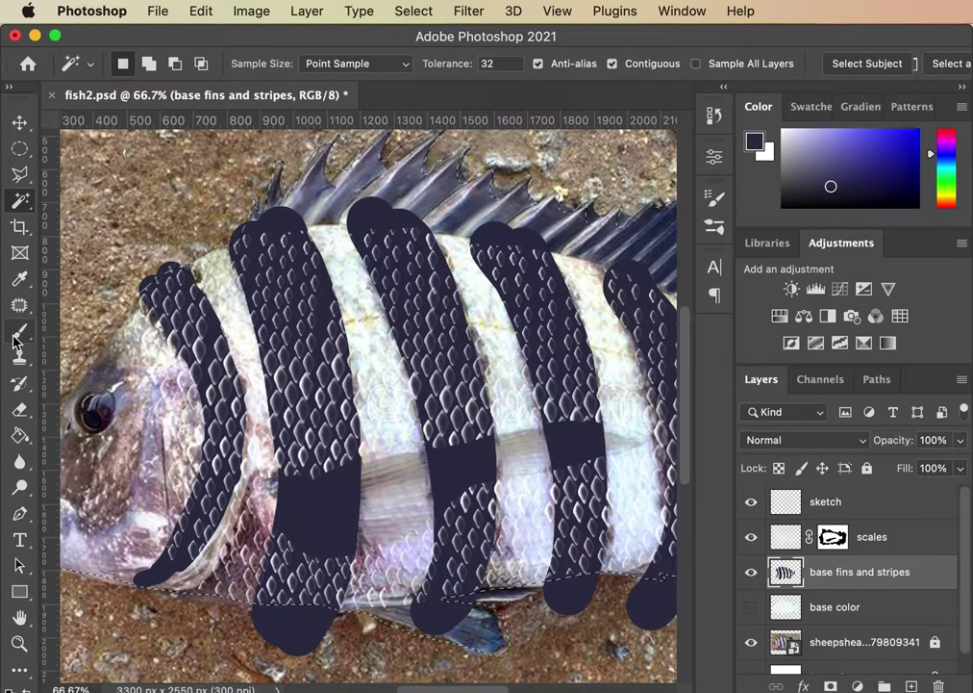
Step: Sample a dark blue from the dorsal fin and paint over the whole fin inside the selection with the 90 px brush
{"action": "key", "text": "b"}
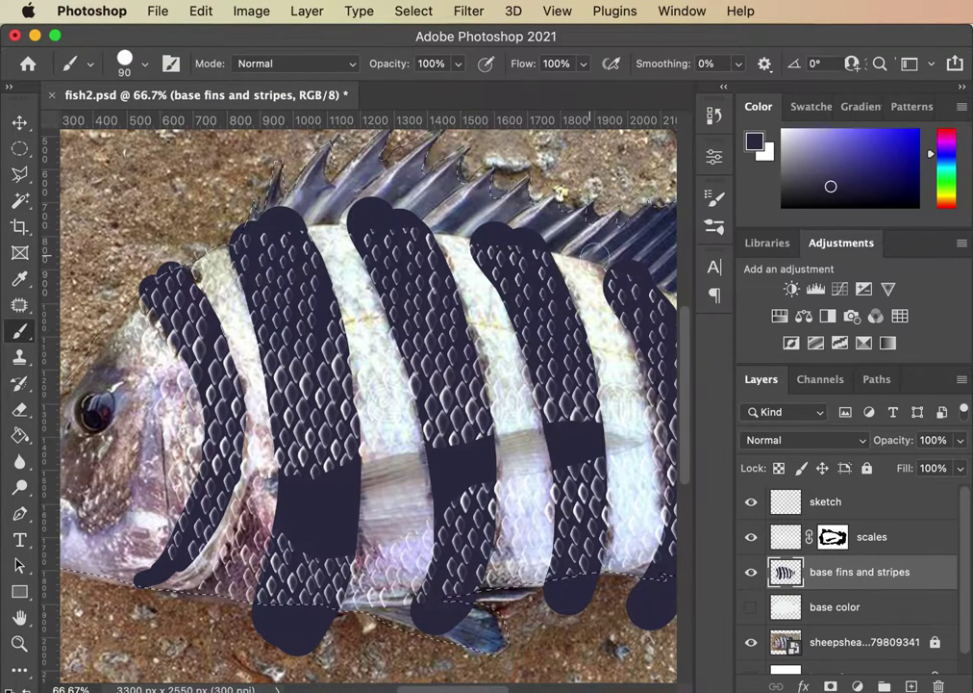
{"action": "scroll", "coordinate": [571, 380], "scroll_direction": "right", "scroll_amount": 5}
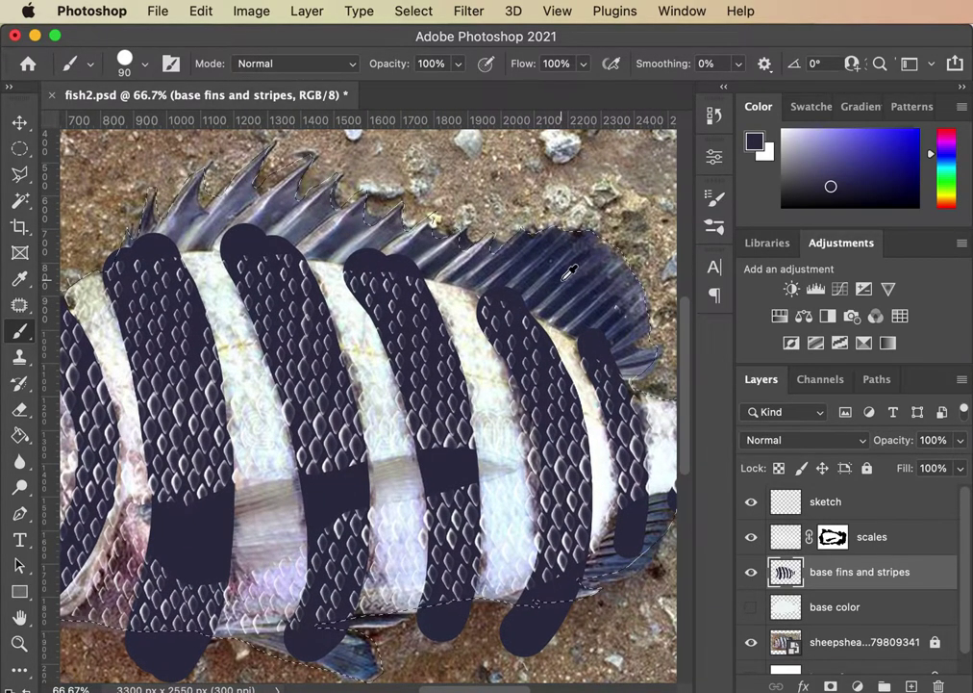
{"action": "left_click", "coordinate": [362, 252], "text": "alt"}
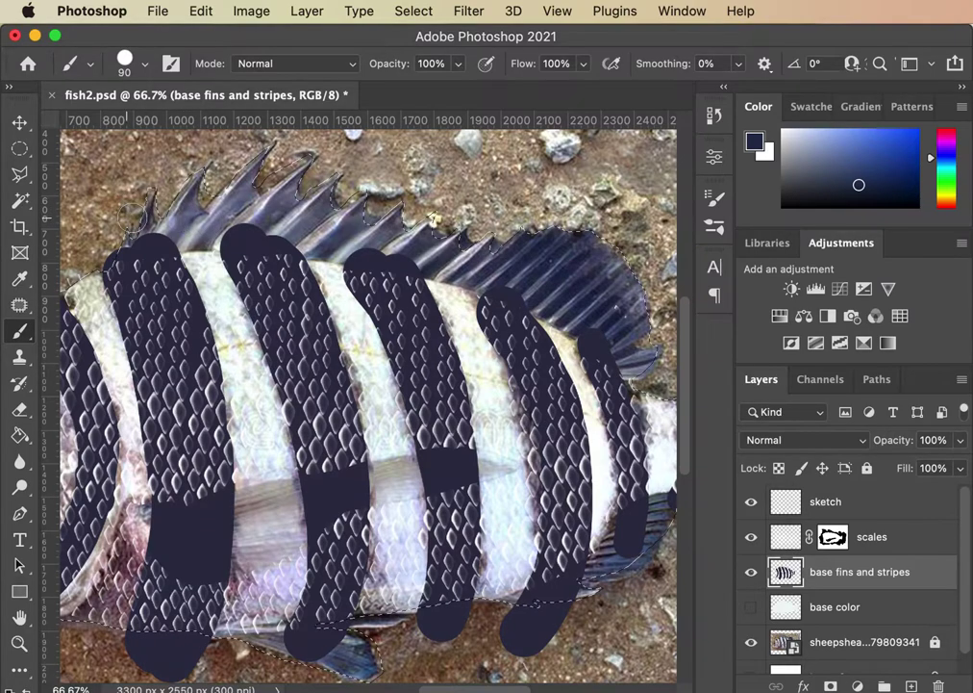
{"action": "mouse_move", "coordinate": [144, 236]}
{"action": "left_mouse_down"}
{"action": "mouse_move", "coordinate": [98, 249]}
{"action": "mouse_move", "coordinate": [173, 231]}
{"action": "mouse_move", "coordinate": [140, 241]}
{"action": "mouse_move", "coordinate": [195, 236]}
{"action": "mouse_move", "coordinate": [102, 240]}
{"action": "mouse_move", "coordinate": [282, 245]}
{"action": "left_mouse_up"}
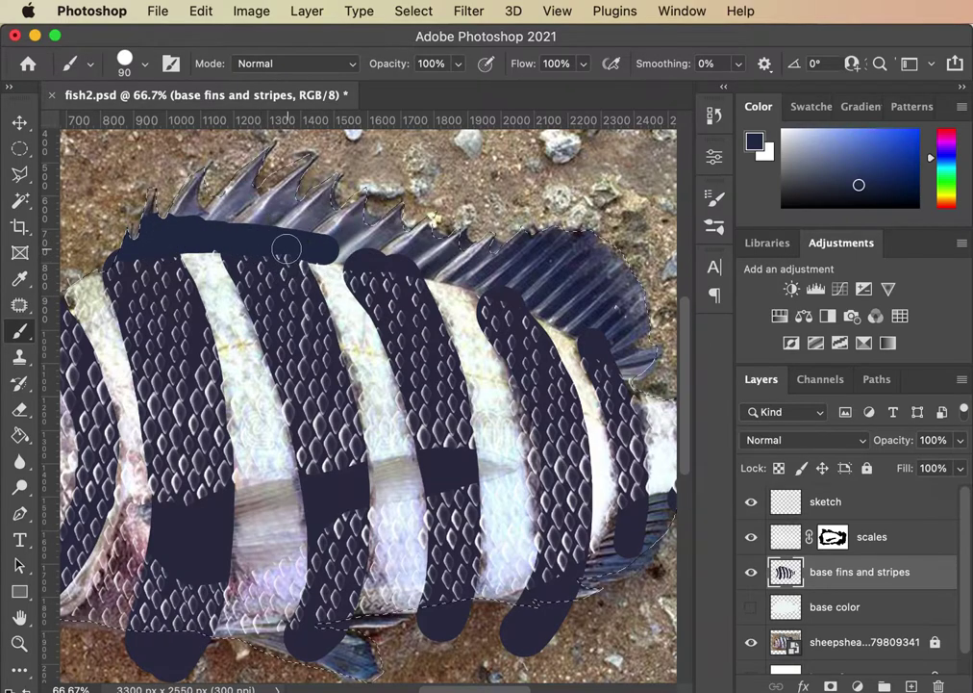
{"action": "mouse_move", "coordinate": [321, 245]}
{"action": "left_mouse_down"}
{"action": "mouse_move", "coordinate": [355, 250]}
{"action": "mouse_move", "coordinate": [314, 245]}
{"action": "mouse_move", "coordinate": [517, 286]}
{"action": "mouse_move", "coordinate": [594, 325]}
{"action": "mouse_move", "coordinate": [516, 279]}
{"action": "mouse_move", "coordinate": [643, 369]}
{"action": "mouse_move", "coordinate": [656, 352]}
{"action": "mouse_move", "coordinate": [646, 311]}
{"action": "mouse_move", "coordinate": [603, 297]}
{"action": "mouse_move", "coordinate": [620, 311]}
{"action": "mouse_move", "coordinate": [636, 281]}
{"action": "mouse_move", "coordinate": [582, 251]}
{"action": "mouse_move", "coordinate": [582, 272]}
{"action": "mouse_move", "coordinate": [624, 298]}
{"action": "mouse_move", "coordinate": [616, 306]}
{"action": "mouse_move", "coordinate": [631, 325]}
{"action": "mouse_move", "coordinate": [643, 315]}
{"action": "mouse_move", "coordinate": [613, 322]}
{"action": "mouse_move", "coordinate": [599, 289]}
{"action": "mouse_move", "coordinate": [568, 281]}
{"action": "mouse_move", "coordinate": [587, 271]}
{"action": "mouse_move", "coordinate": [527, 249]}
{"action": "mouse_move", "coordinate": [490, 247]}
{"action": "mouse_move", "coordinate": [520, 252]}
{"action": "mouse_move", "coordinate": [520, 263]}
{"action": "mouse_move", "coordinate": [299, 231]}
{"action": "mouse_move", "coordinate": [339, 227]}
{"action": "mouse_move", "coordinate": [140, 226]}
{"action": "mouse_move", "coordinate": [155, 198]}
{"action": "mouse_move", "coordinate": [284, 151]}
{"action": "mouse_move", "coordinate": [180, 153]}
{"action": "mouse_move", "coordinate": [475, 256]}
{"action": "mouse_move", "coordinate": [490, 223]}
{"action": "mouse_move", "coordinate": [455, 202]}
{"action": "left_mouse_up"}
Step: Paint the anal fin on the rear underside dark blue within the selection
{"action": "left_click_drag", "start_coordinate": [558, 656], "coordinate": [486, 551]}
{"action": "mouse_move", "coordinate": [571, 423]}
{"action": "left_mouse_down"}
{"action": "mouse_move", "coordinate": [570, 402]}
{"action": "mouse_move", "coordinate": [519, 432]}
{"action": "mouse_move", "coordinate": [543, 419]}
{"action": "mouse_move", "coordinate": [554, 428]}
{"action": "mouse_move", "coordinate": [513, 475]}
{"action": "mouse_move", "coordinate": [532, 427]}
{"action": "mouse_move", "coordinate": [456, 496]}
{"action": "mouse_move", "coordinate": [401, 515]}
{"action": "mouse_move", "coordinate": [424, 514]}
{"action": "mouse_move", "coordinate": [561, 449]}
{"action": "mouse_move", "coordinate": [523, 445]}
{"action": "mouse_move", "coordinate": [490, 481]}
{"action": "left_mouse_up"}
{"action": "left_click_drag", "start_coordinate": [654, 355], "coordinate": [474, 383]}
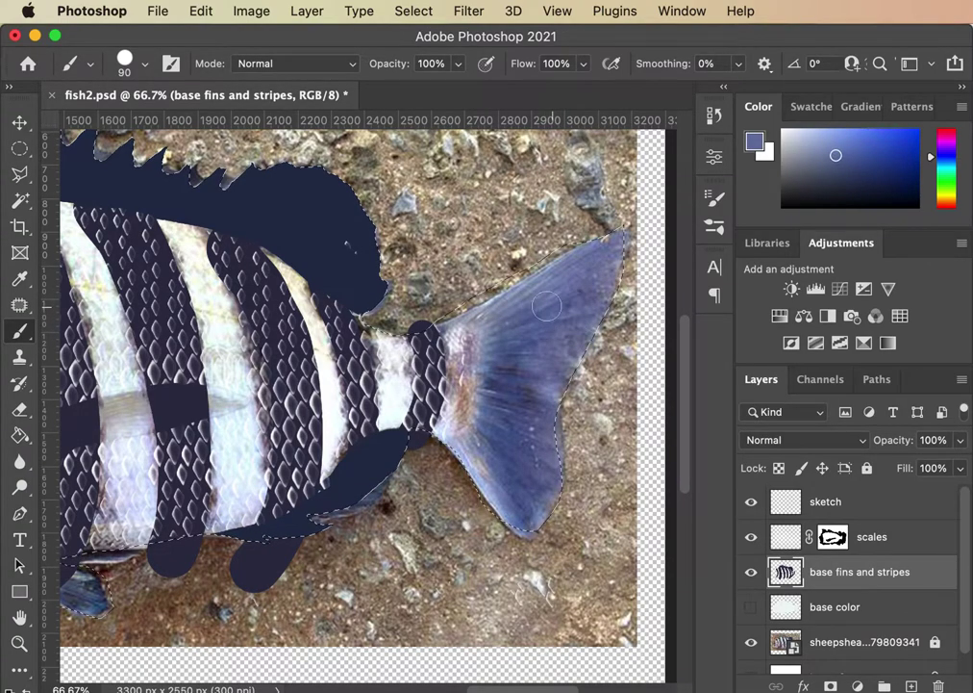
Step: Paint the whole tail fin light blue within the selection, enlarging the brush to 200 px
{"action": "mouse_move", "coordinate": [483, 306]}
{"action": "left_mouse_down"}
{"action": "mouse_move", "coordinate": [494, 361]}
{"action": "mouse_move", "coordinate": [484, 418]}
{"action": "mouse_move", "coordinate": [442, 473]}
{"action": "mouse_move", "coordinate": [472, 452]}
{"action": "mouse_move", "coordinate": [509, 337]}
{"action": "mouse_move", "coordinate": [496, 254]}
{"action": "mouse_move", "coordinate": [494, 388]}
{"action": "mouse_move", "coordinate": [456, 479]}
{"action": "mouse_move", "coordinate": [477, 471]}
{"action": "mouse_move", "coordinate": [523, 404]}
{"action": "mouse_move", "coordinate": [497, 483]}
{"action": "mouse_move", "coordinate": [542, 447]}
{"action": "mouse_move", "coordinate": [516, 511]}
{"action": "mouse_move", "coordinate": [552, 494]}
{"action": "mouse_move", "coordinate": [553, 522]}
{"action": "mouse_move", "coordinate": [560, 277]}
{"action": "mouse_move", "coordinate": [551, 267]}
{"action": "mouse_move", "coordinate": [532, 377]}
{"action": "mouse_move", "coordinate": [541, 312]}
{"action": "mouse_move", "coordinate": [583, 330]}
{"action": "left_mouse_up"}
{"action": "key", "text": "bracketright"}
{"action": "key", "text": "bracketright"}
{"action": "key", "text": "bracketright"}
{"action": "left_click_drag", "start_coordinate": [582, 271], "coordinate": [606, 310]}
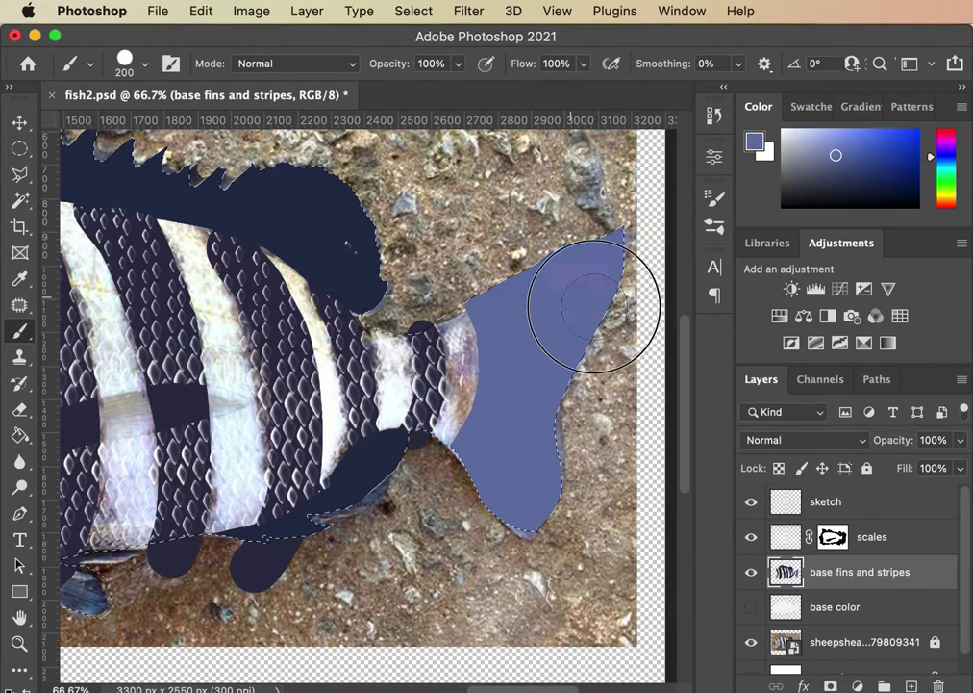
Step: Sample a slate blue from the pelvic fin under the belly and paint over the whole fin
{"action": "left_click_drag", "start_coordinate": [463, 548], "coordinate": [658, 495]}
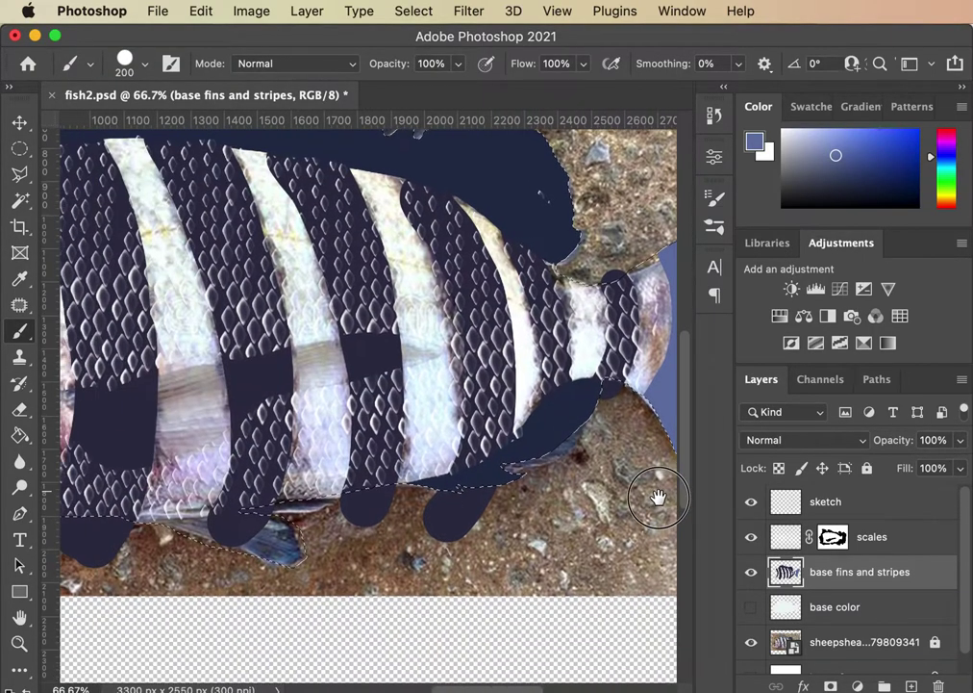
{"action": "left_click_drag", "start_coordinate": [400, 565], "coordinate": [498, 584]}
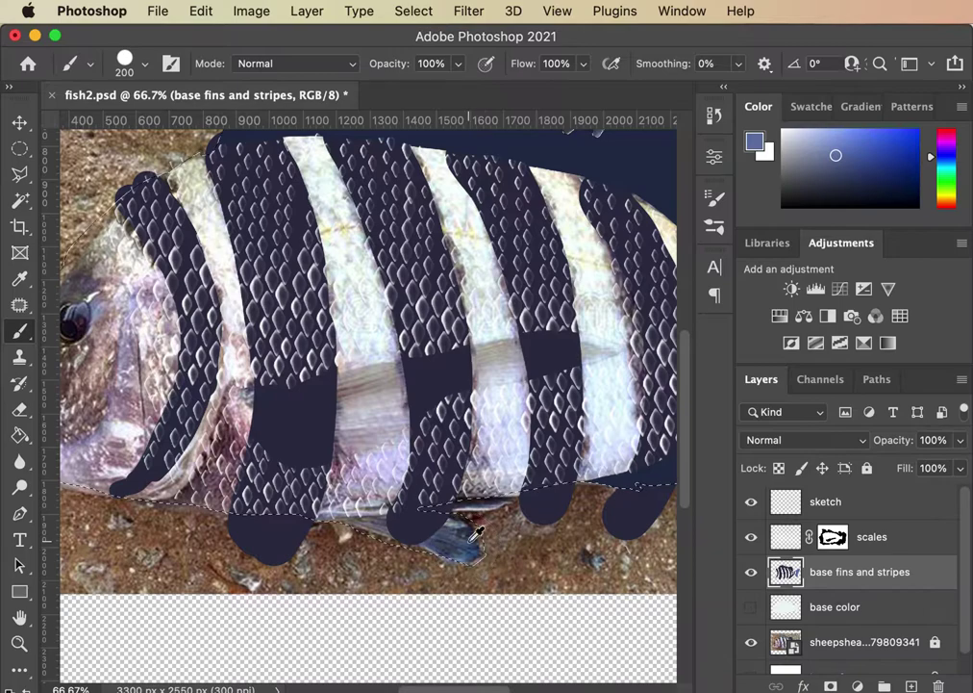
{"action": "left_click", "coordinate": [454, 565], "text": "alt"}
{"action": "mouse_move", "coordinate": [454, 565]}
{"action": "left_mouse_down"}
{"action": "mouse_move", "coordinate": [383, 554]}
{"action": "mouse_move", "coordinate": [427, 541]}
{"action": "mouse_move", "coordinate": [349, 560]}
{"action": "left_mouse_up"}
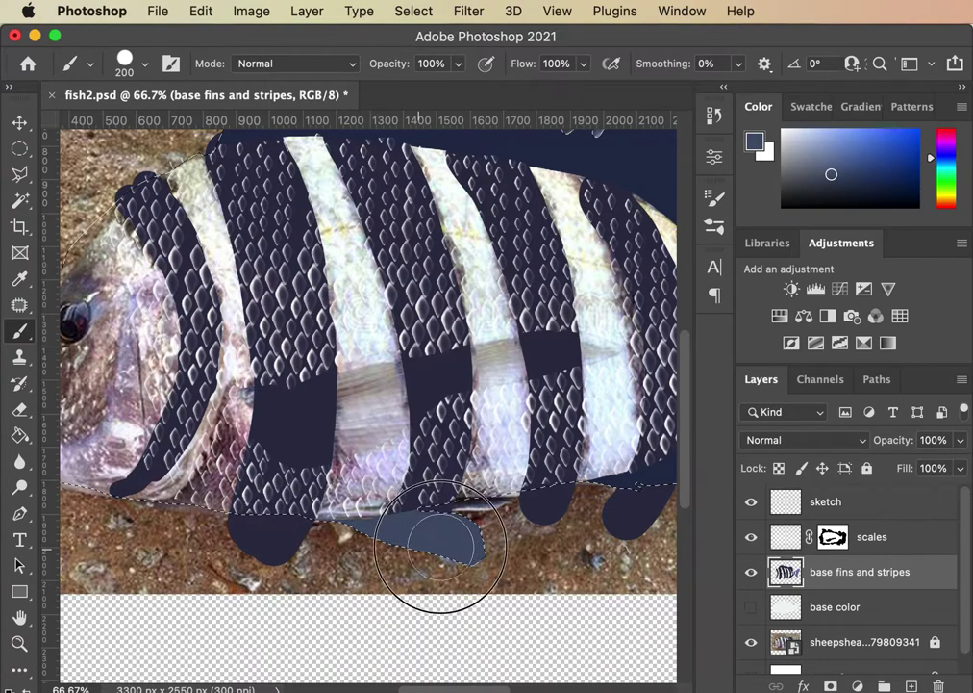
{"action": "mouse_move", "coordinate": [135, 558]}
{"action": "left_mouse_down"}
{"action": "mouse_move", "coordinate": [288, 560]}
{"action": "mouse_move", "coordinate": [185, 547]}
{"action": "left_mouse_up"}
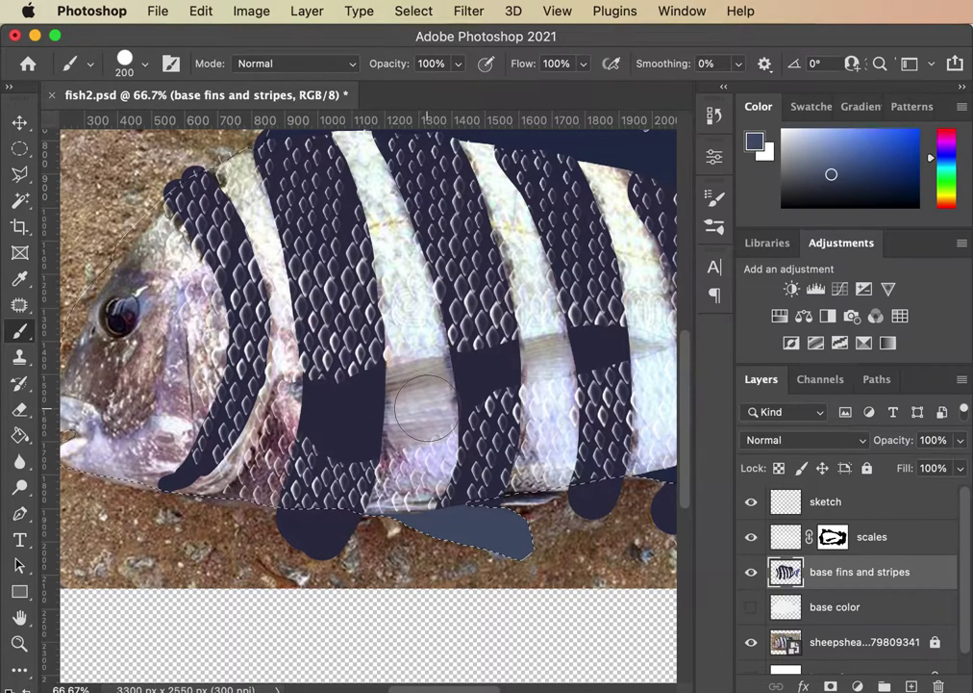
{"action": "left_click", "coordinate": [419, 385], "text": "alt"}
{"action": "mouse_move", "coordinate": [364, 404]}
{"action": "left_mouse_down"}
{"action": "mouse_move", "coordinate": [396, 401]}
{"action": "mouse_move", "coordinate": [348, 402]}
{"action": "mouse_move", "coordinate": [370, 423]}
{"action": "left_mouse_up"}
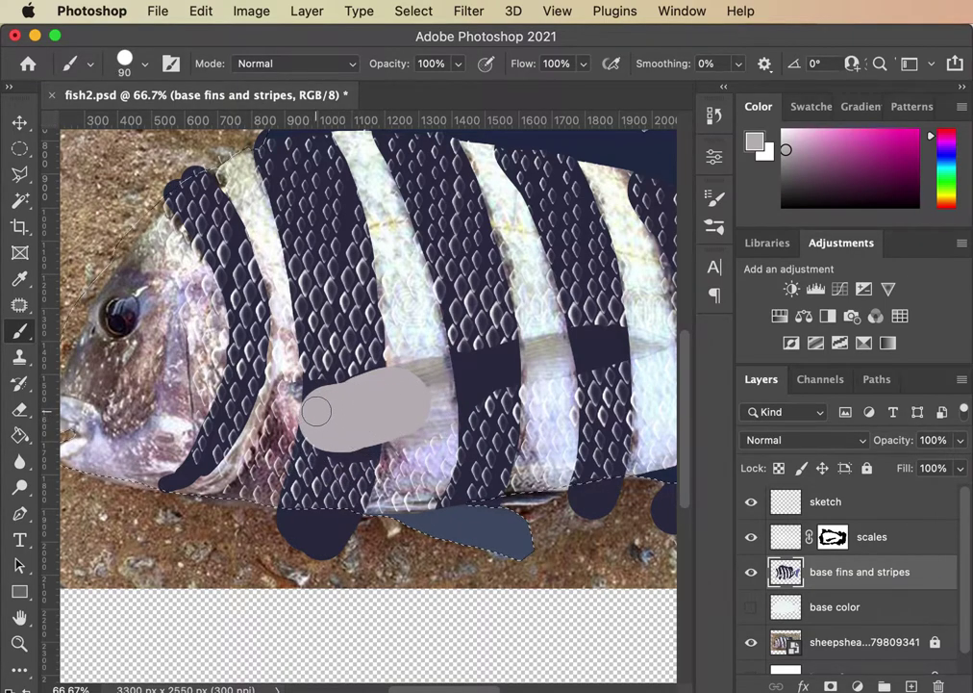
{"action": "key", "text": "super+z"}
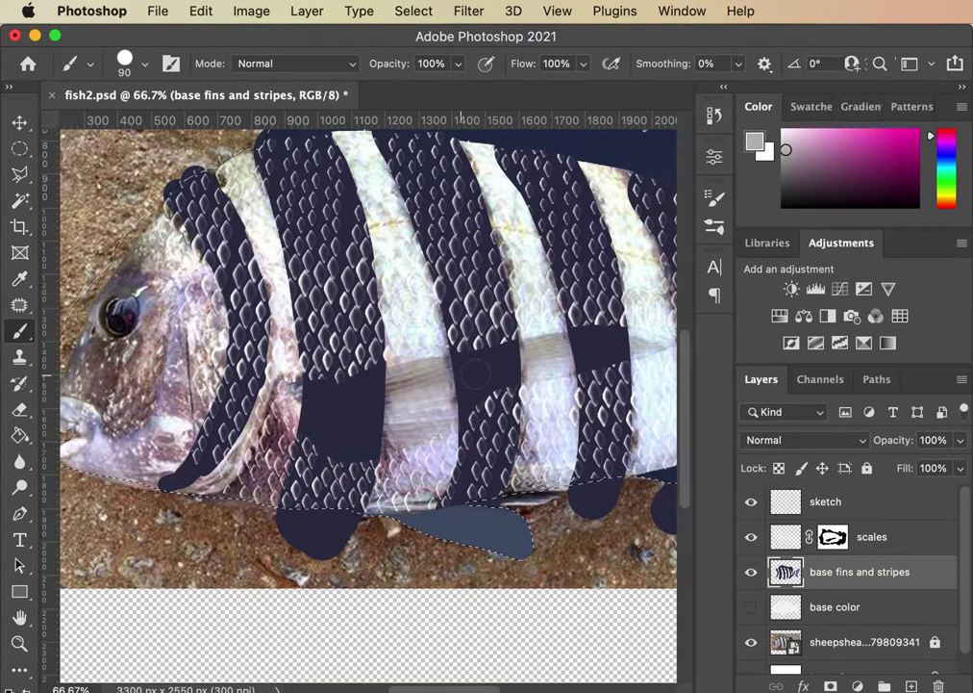
{"action": "left_click", "coordinate": [392, 387], "text": "alt"}
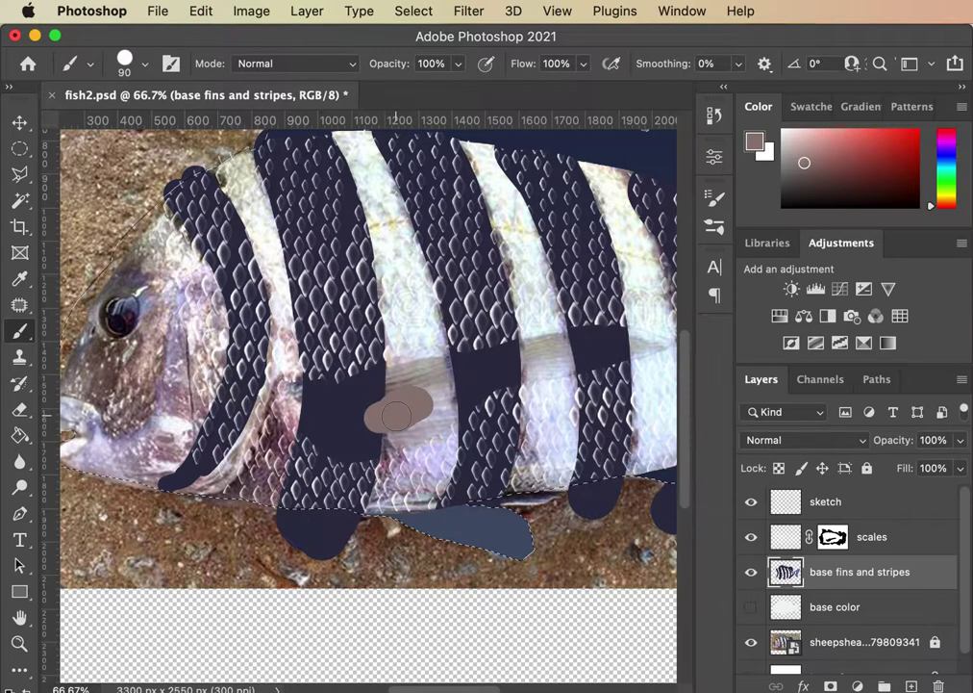
{"action": "key", "text": "super+z"}
Step: Sample a dark purplish gray from the pectoral fin and paint over it, finishing the narrow tip with a 50 px brush
{"action": "left_click", "coordinate": [399, 419], "text": "alt"}
{"action": "mouse_move", "coordinate": [391, 424]}
{"action": "left_mouse_down"}
{"action": "mouse_move", "coordinate": [335, 446]}
{"action": "mouse_move", "coordinate": [301, 407]}
{"action": "mouse_move", "coordinate": [316, 395]}
{"action": "mouse_move", "coordinate": [351, 411]}
{"action": "mouse_move", "coordinate": [372, 403]}
{"action": "mouse_move", "coordinate": [345, 409]}
{"action": "mouse_move", "coordinate": [357, 417]}
{"action": "mouse_move", "coordinate": [348, 411]}
{"action": "mouse_move", "coordinate": [374, 384]}
{"action": "mouse_move", "coordinate": [562, 346]}
{"action": "mouse_move", "coordinate": [416, 392]}
{"action": "mouse_move", "coordinate": [409, 411]}
{"action": "mouse_move", "coordinate": [483, 374]}
{"action": "mouse_move", "coordinate": [416, 422]}
{"action": "mouse_move", "coordinate": [470, 389]}
{"action": "mouse_move", "coordinate": [601, 346]}
{"action": "mouse_move", "coordinate": [559, 348]}
{"action": "mouse_move", "coordinate": [625, 343]}
{"action": "mouse_move", "coordinate": [575, 347]}
{"action": "left_mouse_up"}
{"action": "key", "text": "bracketleft"}
{"action": "key", "text": "bracketleft"}
{"action": "key", "text": "bracketleft"}
{"action": "key", "text": "bracketleft"}
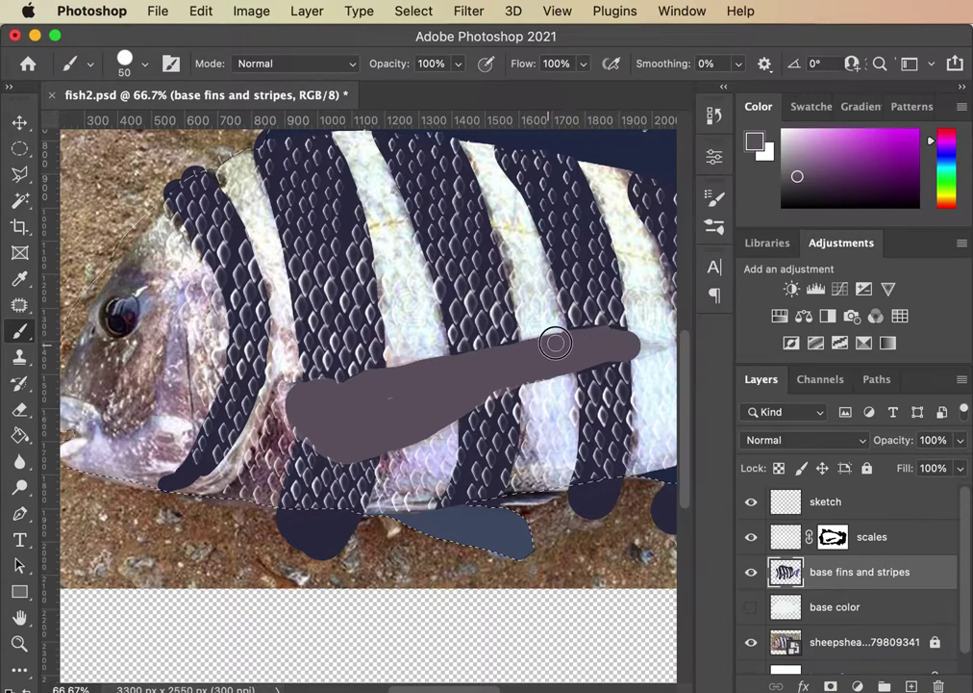
{"action": "left_click_drag", "start_coordinate": [595, 333], "coordinate": [656, 343]}
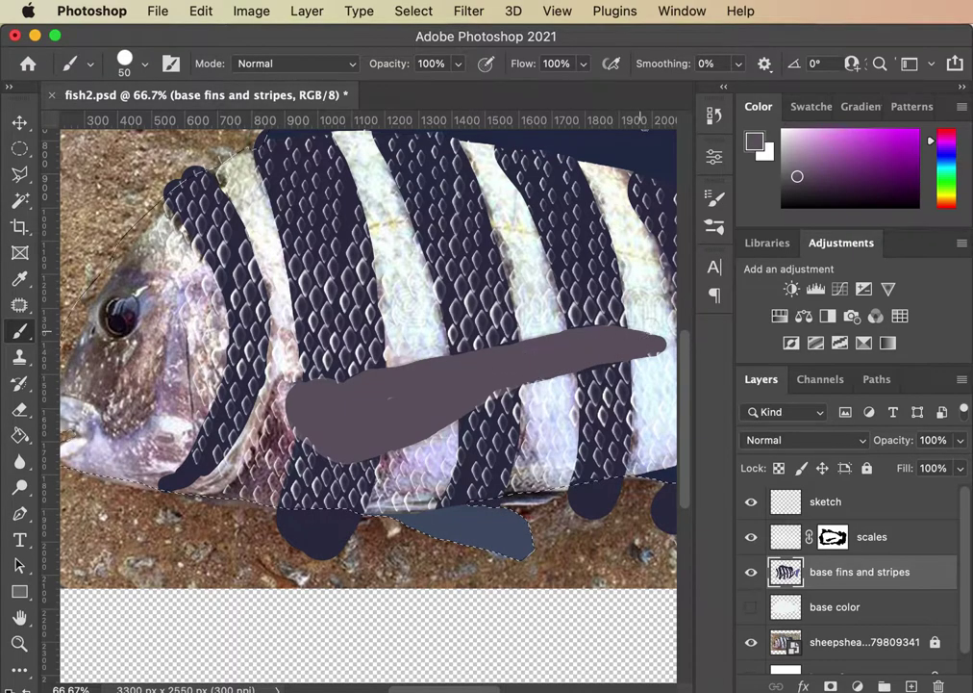
Step: Sample a near-black brown from the fish's eye and paint the eye as a solid dark spot
{"action": "key", "text": "super+minus"}
{"action": "key", "text": "super+minus"}
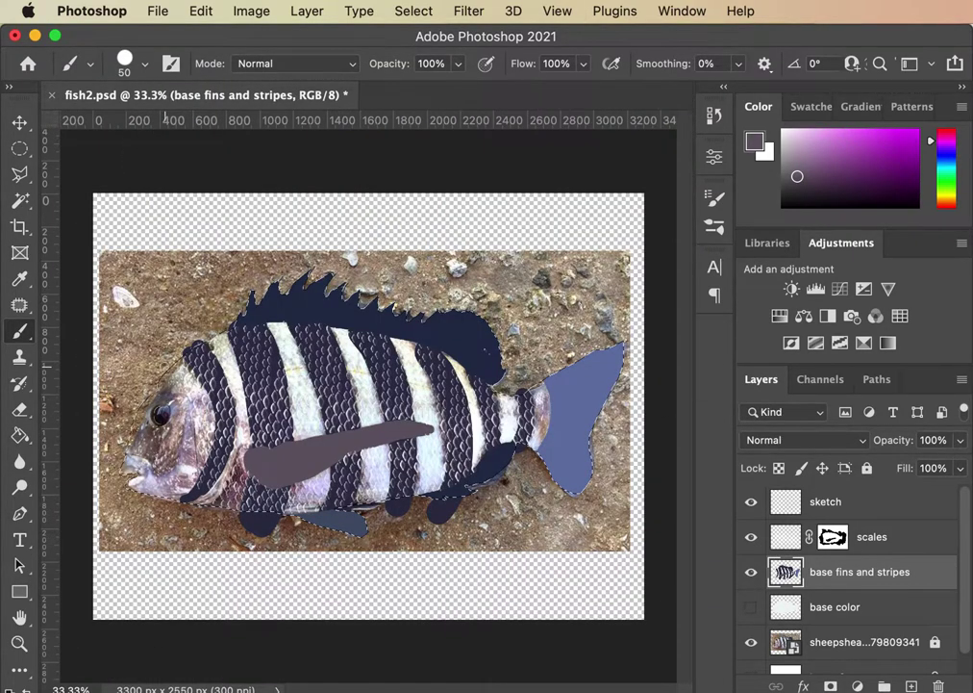
{"action": "key", "text": "super+equal"}
{"action": "key", "text": "super+equal"}
{"action": "key", "text": "super+equal"}
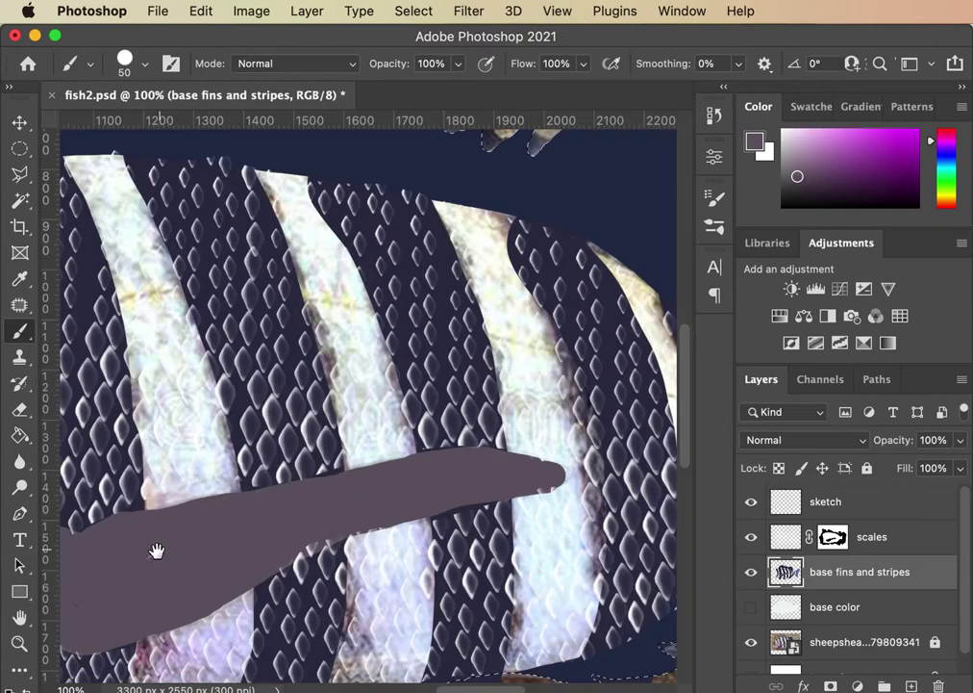
{"action": "left_click_drag", "start_coordinate": [157, 550], "coordinate": [539, 527]}
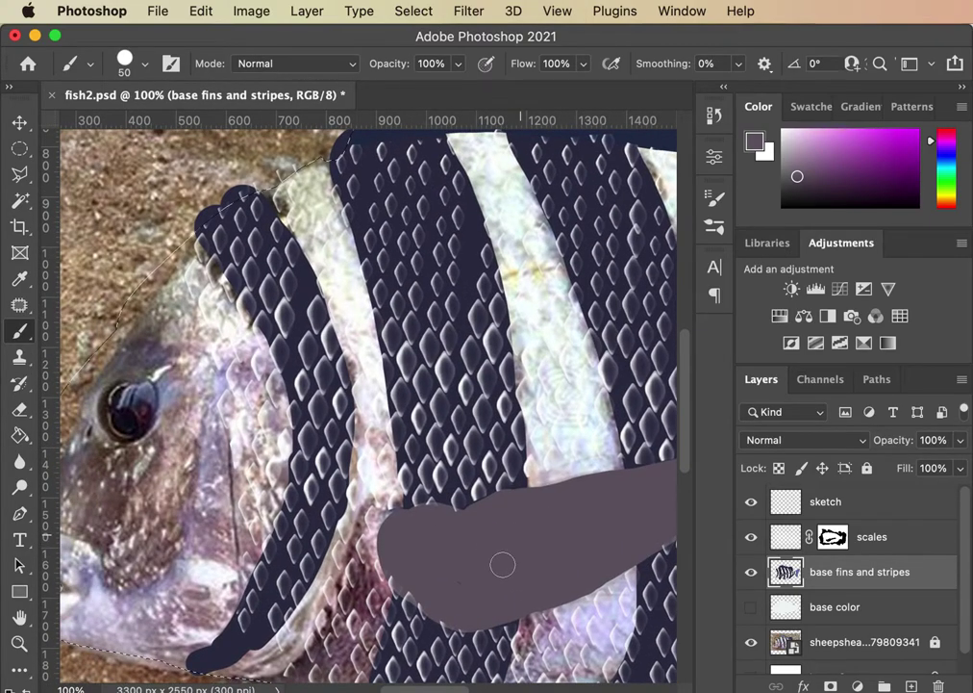
{"action": "left_click", "coordinate": [120, 412], "text": "alt"}
{"action": "mouse_move", "coordinate": [120, 412]}
{"action": "left_mouse_down"}
{"action": "mouse_move", "coordinate": [136, 402]}
{"action": "mouse_move", "coordinate": [119, 402]}
{"action": "mouse_move", "coordinate": [136, 404]}
{"action": "mouse_move", "coordinate": [125, 427]}
{"action": "mouse_move", "coordinate": [125, 413]}
{"action": "left_mouse_up"}
Step: Show the base color layer beneath the painted fins, stripes and eye
{"action": "left_click_drag", "start_coordinate": [315, 601], "coordinate": [413, 469]}
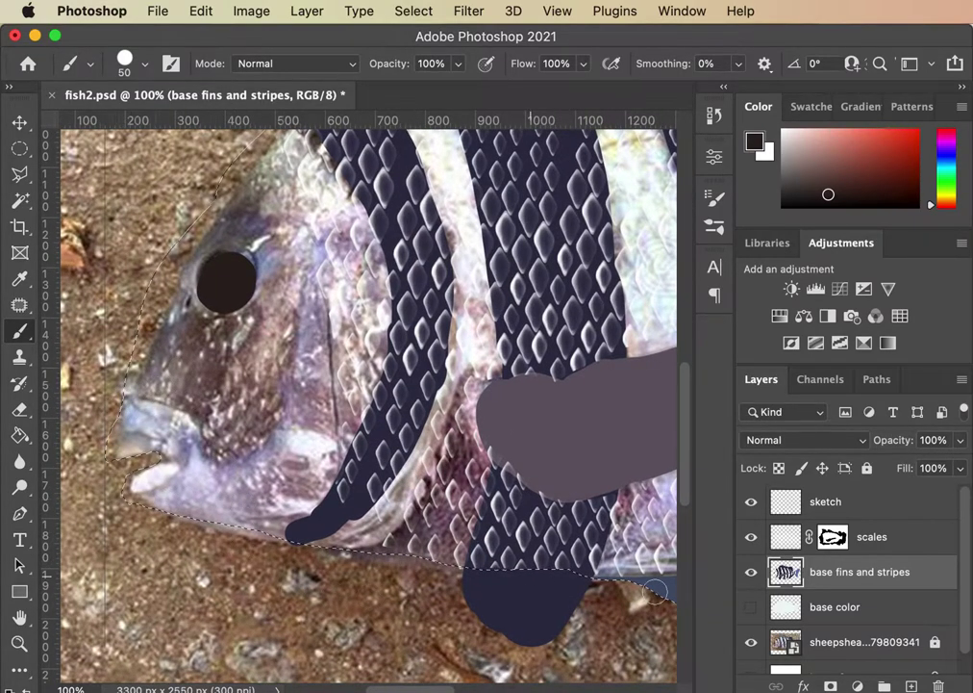
{"action": "key", "text": "super+minus"}
{"action": "key", "text": "super+minus"}
{"action": "key", "text": "super+minus"}
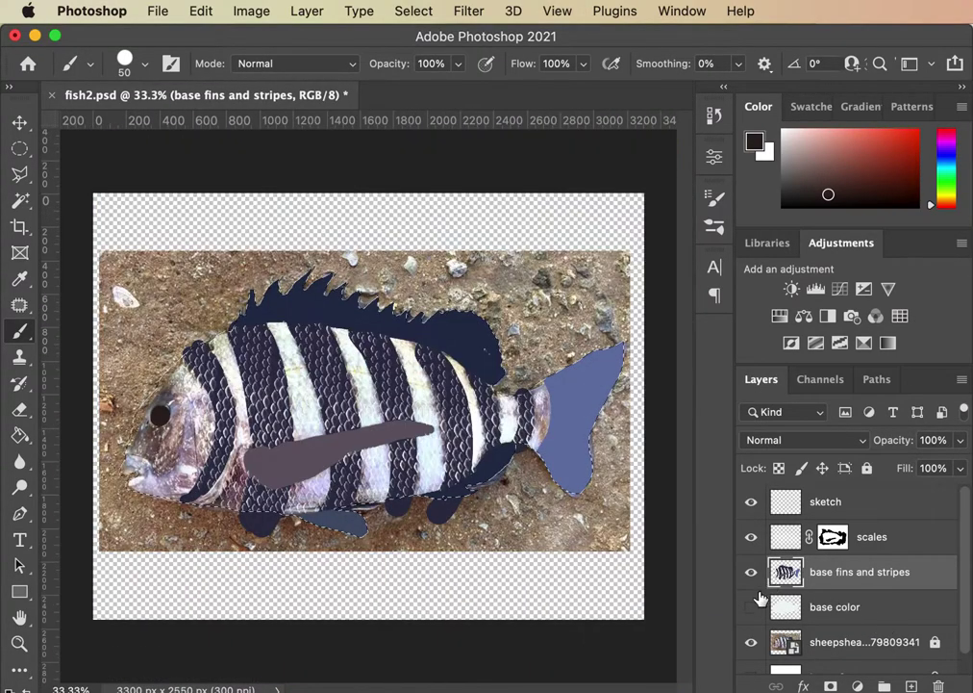
{"action": "left_click", "coordinate": [751, 607]}
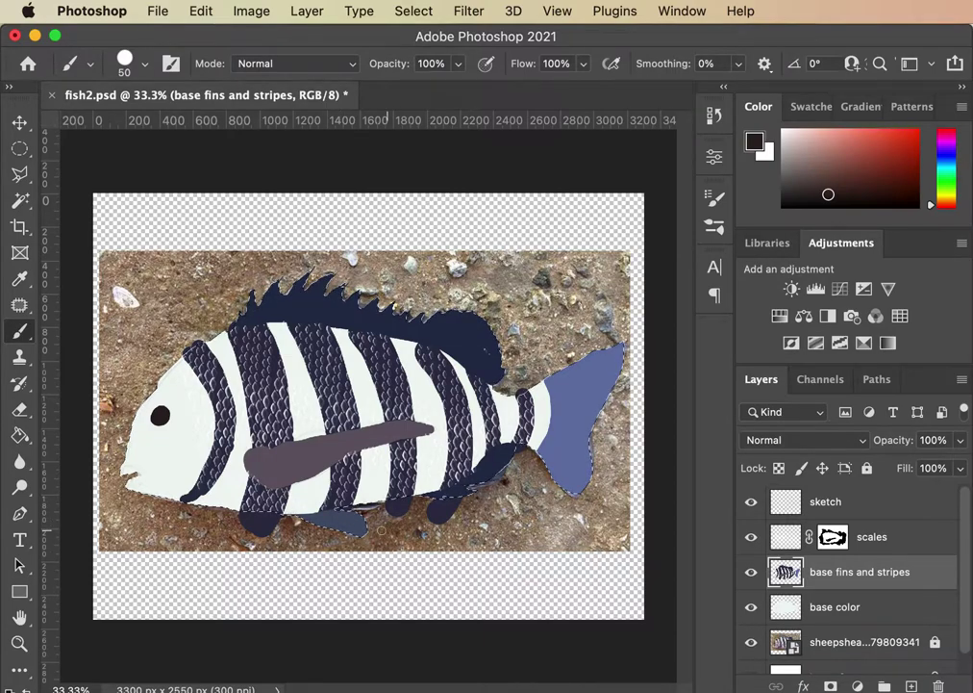
Step: Invert the selection and erase the stripe paint that spills outside the fish silhouette with a 250 px eraser
{"action": "left_click", "coordinate": [416, 12]}
{"action": "left_click", "coordinate": [428, 94]}
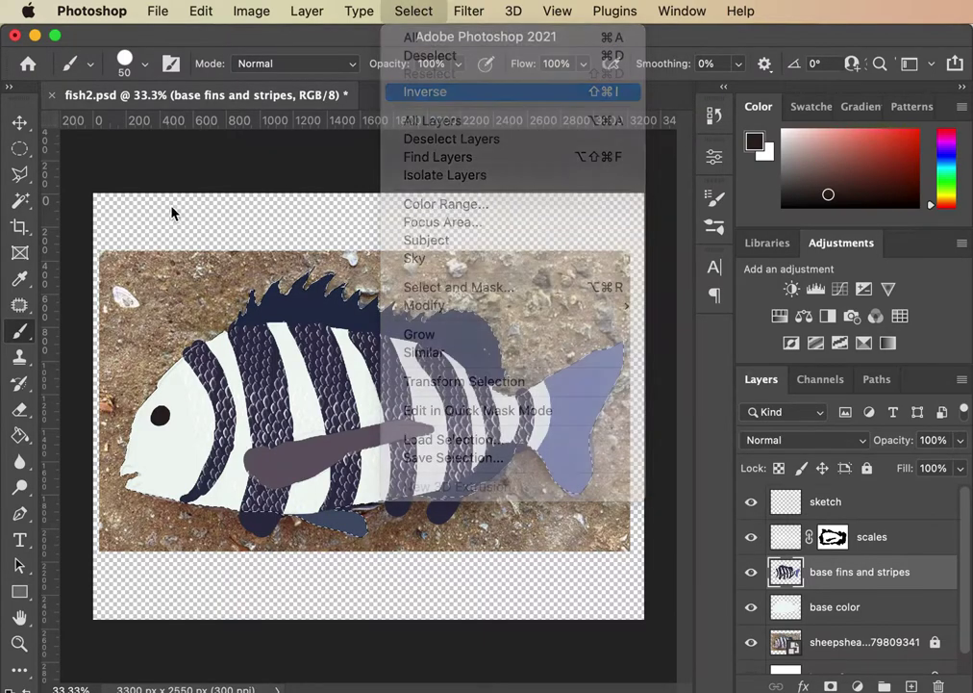
{"action": "left_click", "coordinate": [19, 408]}
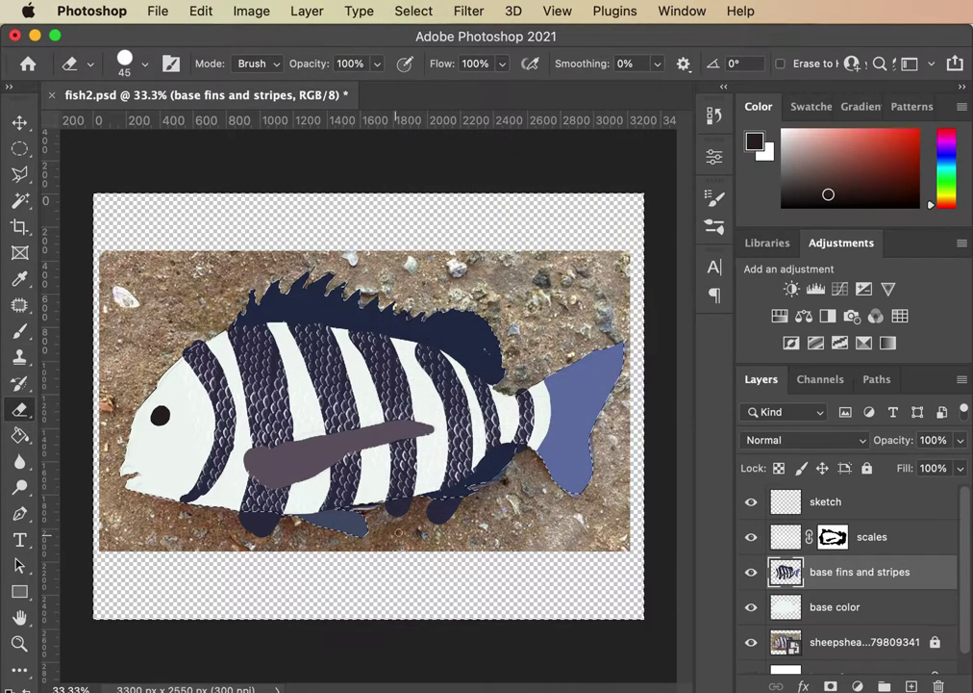
{"action": "key", "text": "bracketright"}
{"action": "key", "text": "bracketright"}
{"action": "key", "text": "bracketright"}
{"action": "key", "text": "bracketright"}
{"action": "key", "text": "bracketright"}
{"action": "key", "text": "bracketright"}
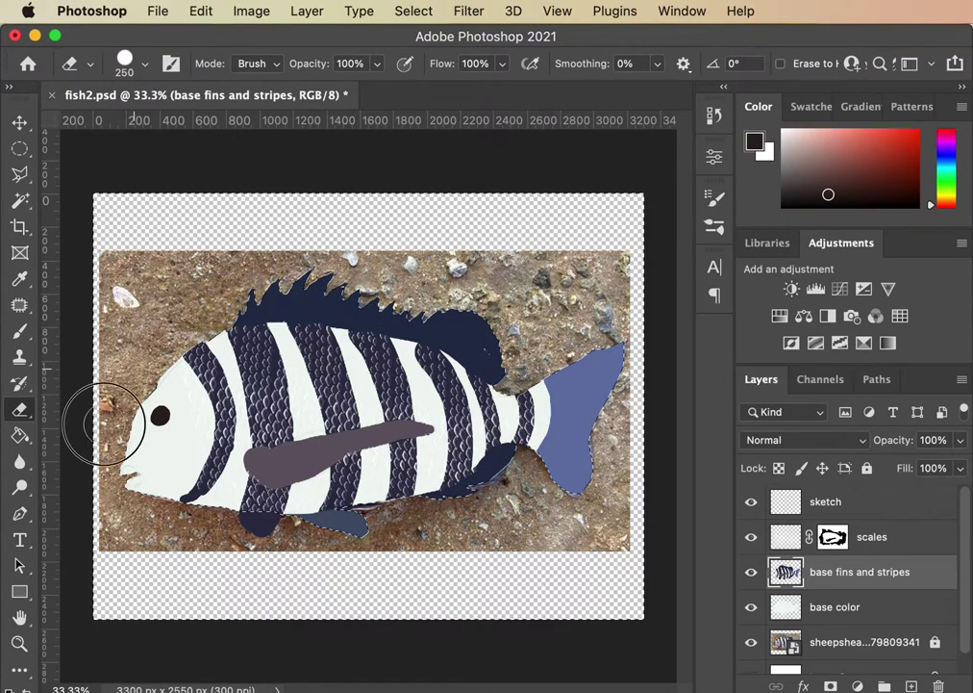
{"action": "key", "text": "super+z"}
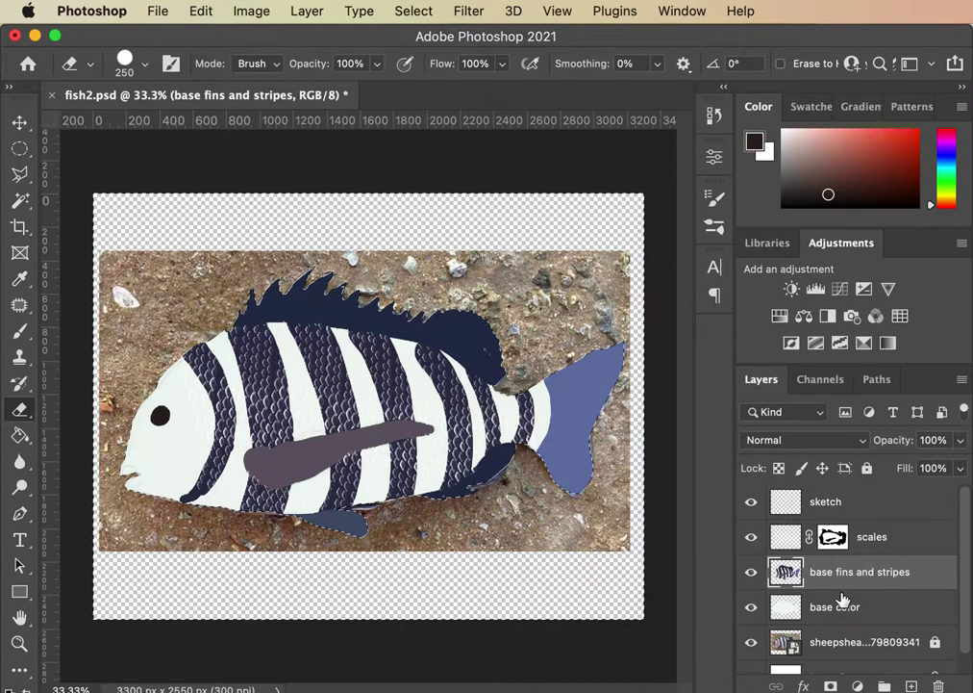
Step: Activate the scales layer mask with the Brush tool and examine the scales over the stripes and around the pectoral fin
{"action": "left_click", "coordinate": [837, 536]}
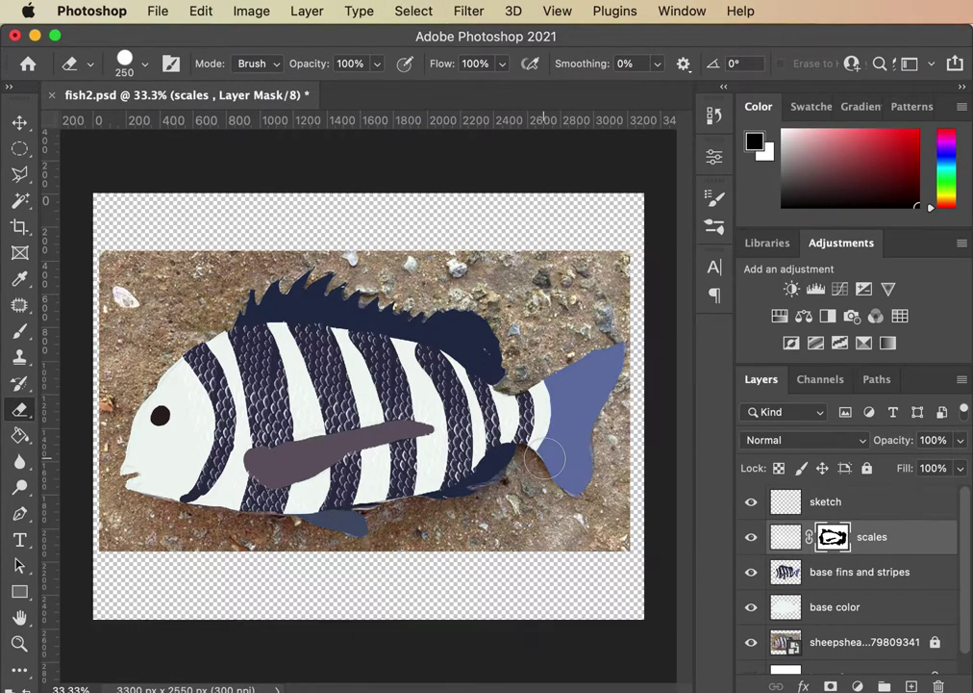
{"action": "left_click", "coordinate": [21, 332]}
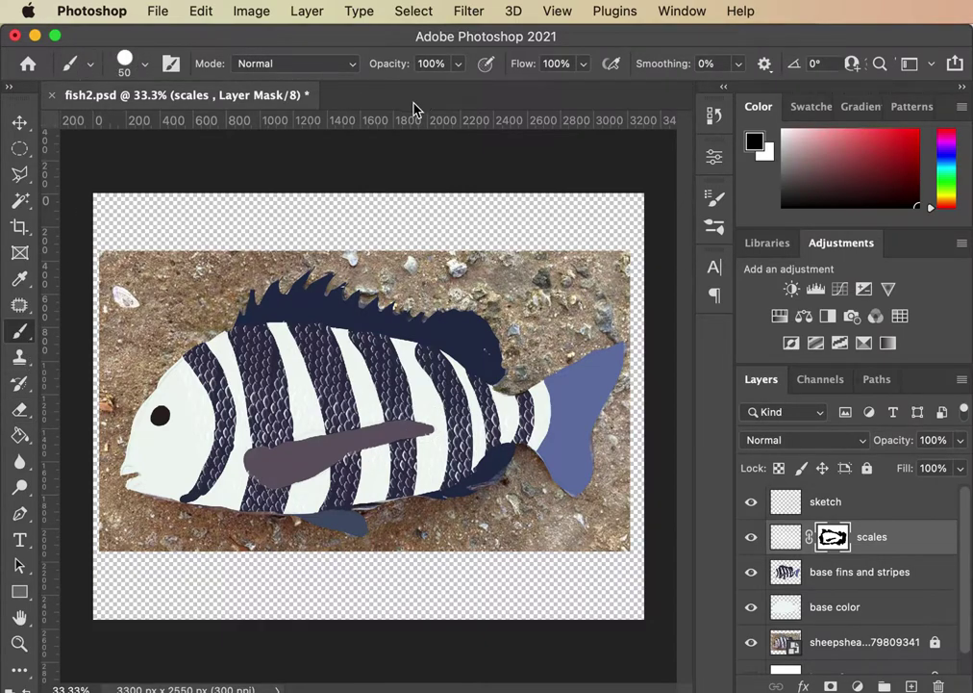
{"action": "key", "text": "super+equal"}
{"action": "key", "text": "super+equal"}
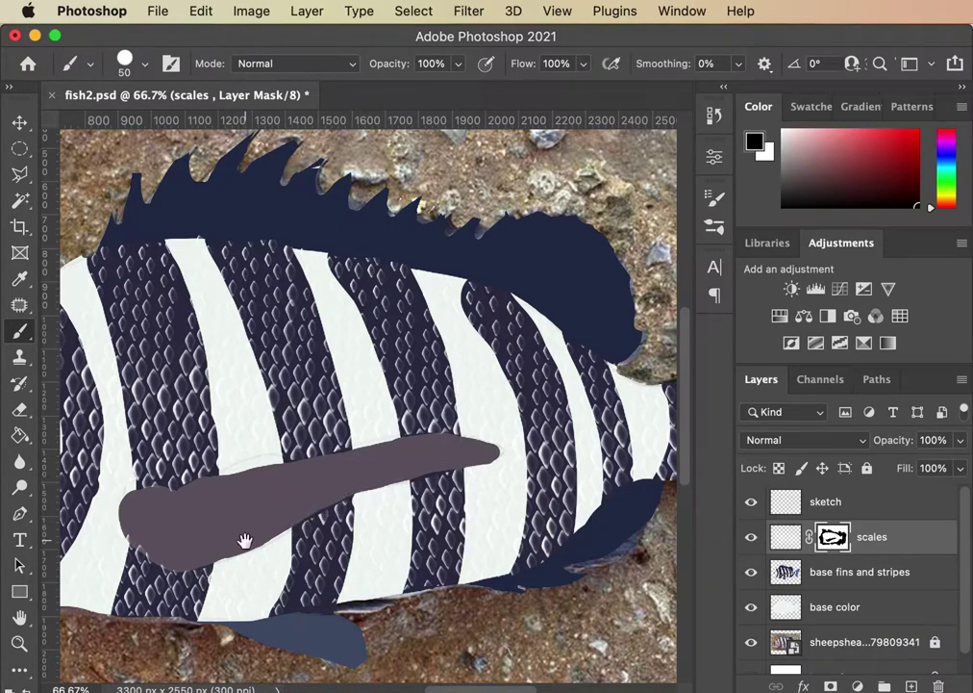
{"action": "left_click_drag", "start_coordinate": [247, 537], "coordinate": [362, 463]}
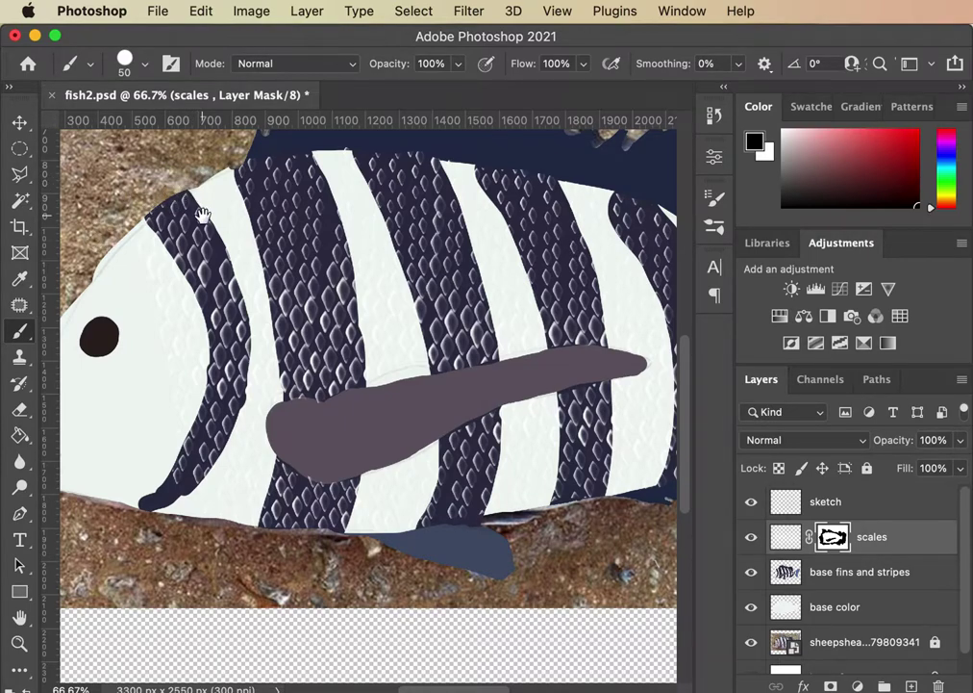
{"action": "left_click_drag", "start_coordinate": [203, 213], "coordinate": [188, 267]}
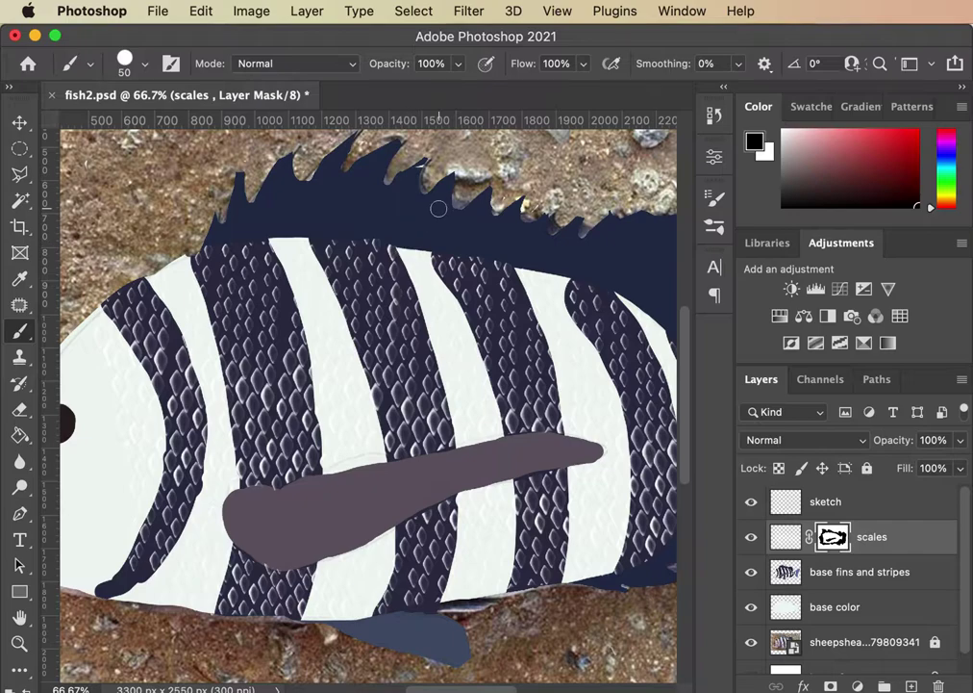
{"action": "key", "text": "super+minus"}
{"action": "key", "text": "super+minus"}
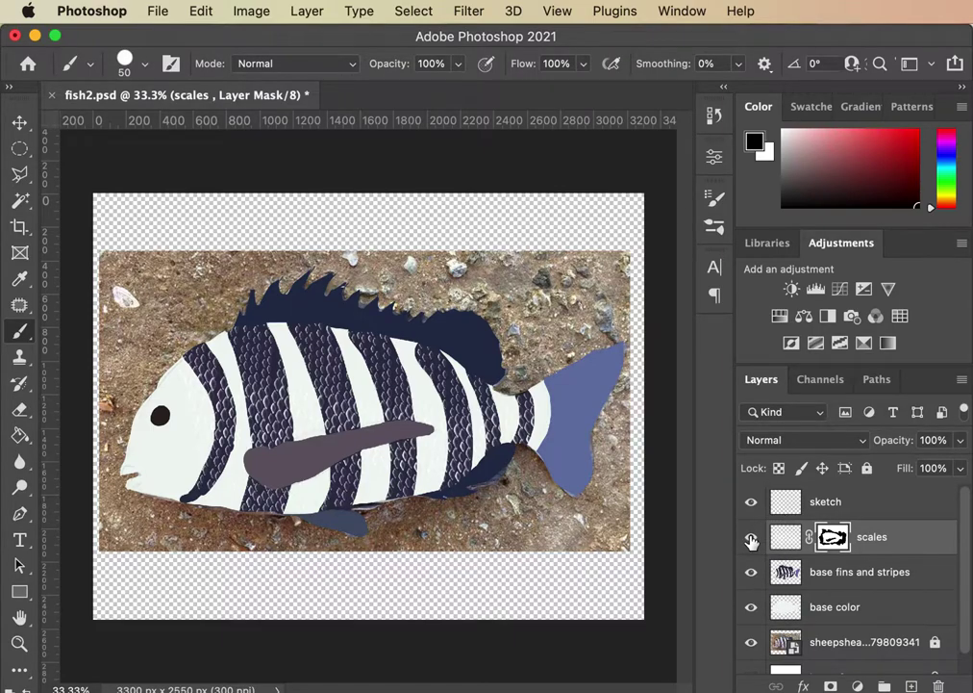
Step: Hide the scales layer and check the base fins and stripes layer by switching its visibility off and on
{"action": "left_click", "coordinate": [751, 539]}
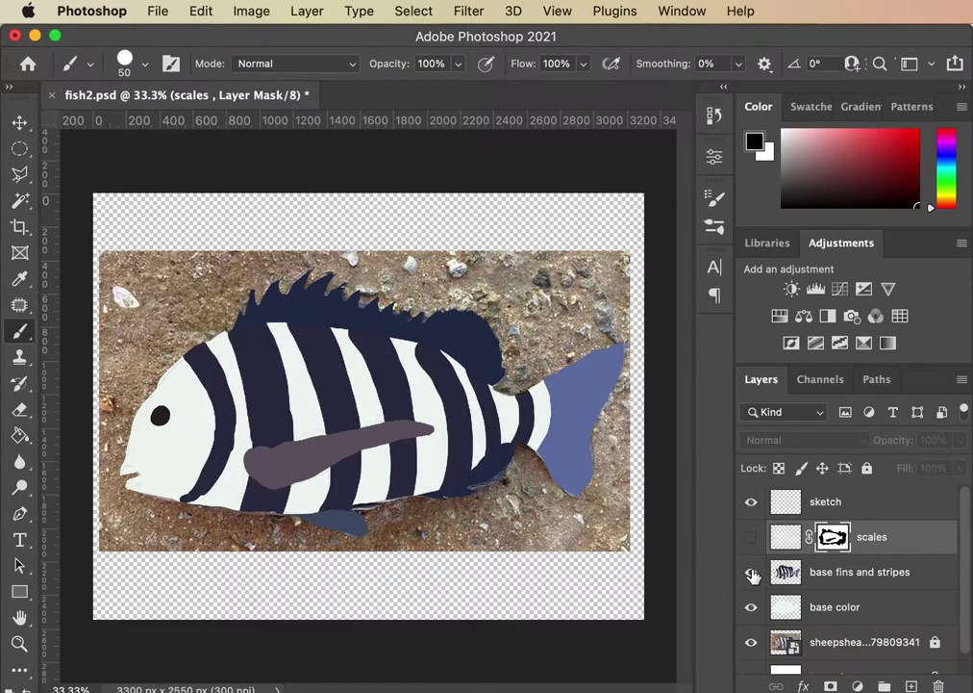
{"action": "left_click", "coordinate": [751, 539]}
{"action": "left_click", "coordinate": [749, 539]}
{"action": "left_click", "coordinate": [751, 575]}
{"action": "left_click", "coordinate": [752, 575]}
{"action": "left_click", "coordinate": [752, 573]}
{"action": "left_click", "coordinate": [752, 575]}
Step: Merge the base color layer with the base fins and stripes layer and check the merged artwork by toggling its visibility
{"action": "left_click", "coordinate": [858, 606], "text": "shift"}
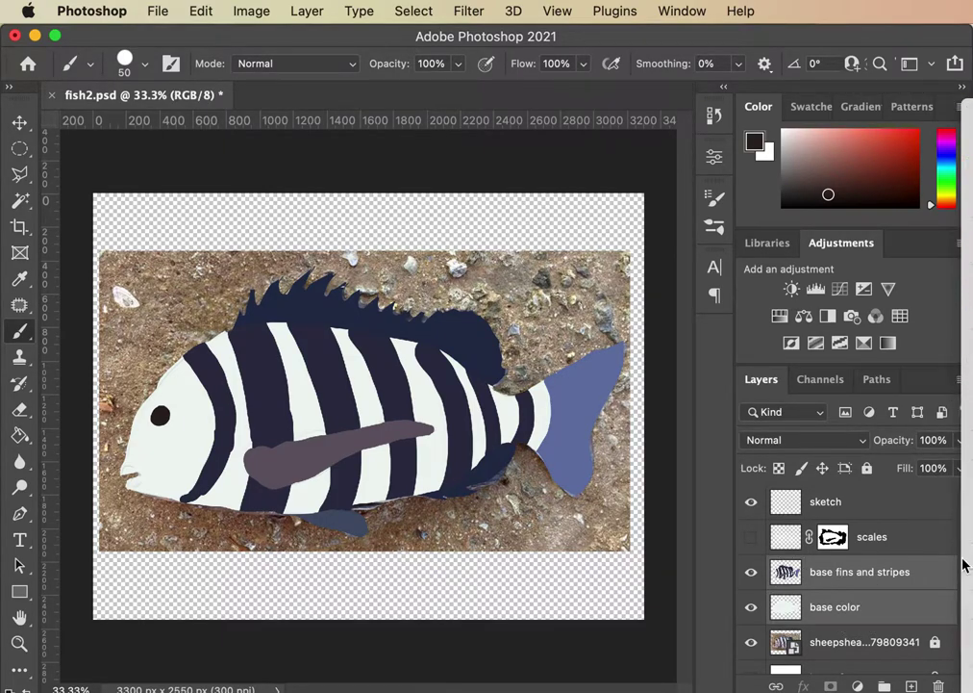
{"action": "key", "text": "super+e"}
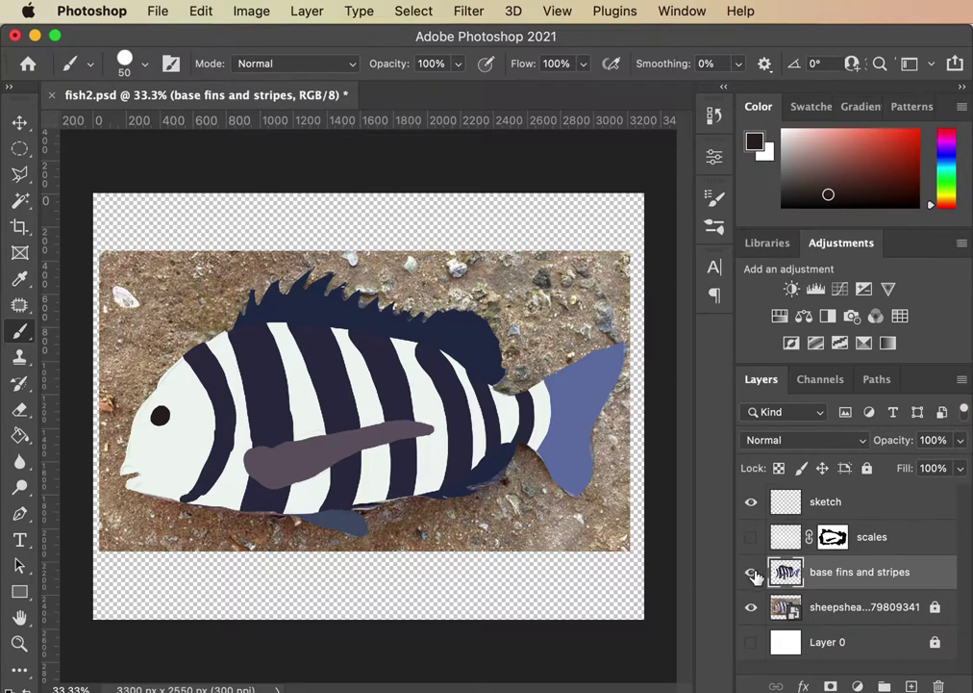
{"action": "left_click", "coordinate": [749, 574]}
{"action": "left_click", "coordinate": [749, 575]}
Step: Load the merged fish layer's outline as a selection and add a new layer named shade in Multiply blend mode
{"action": "left_click", "coordinate": [787, 575], "text": "super"}
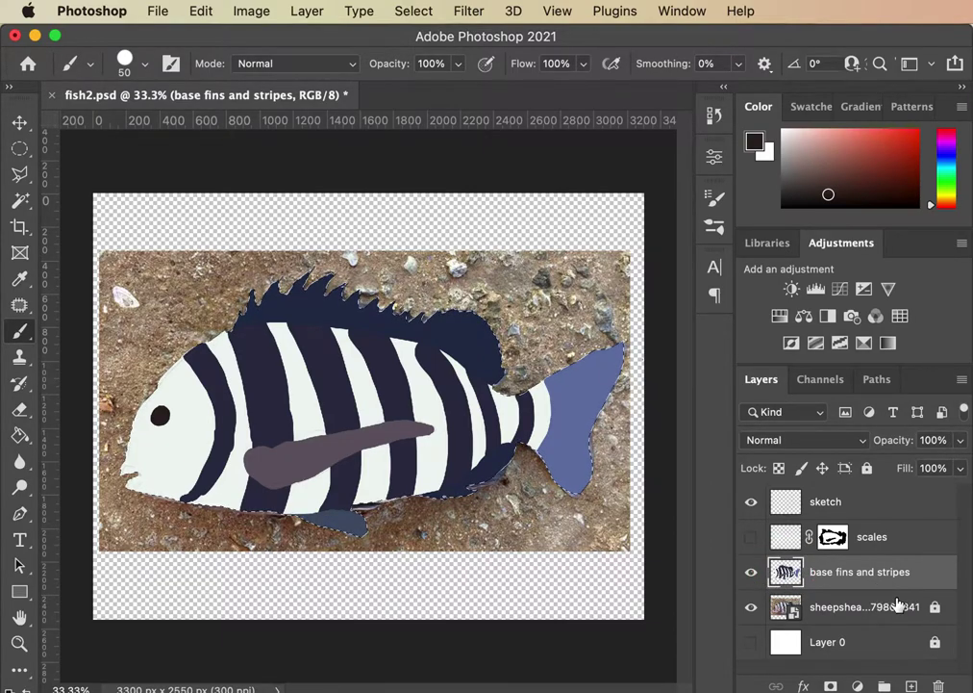
{"action": "left_click", "coordinate": [910, 685]}
{"action": "type", "text": "shade"}
{"action": "key", "text": "Return"}
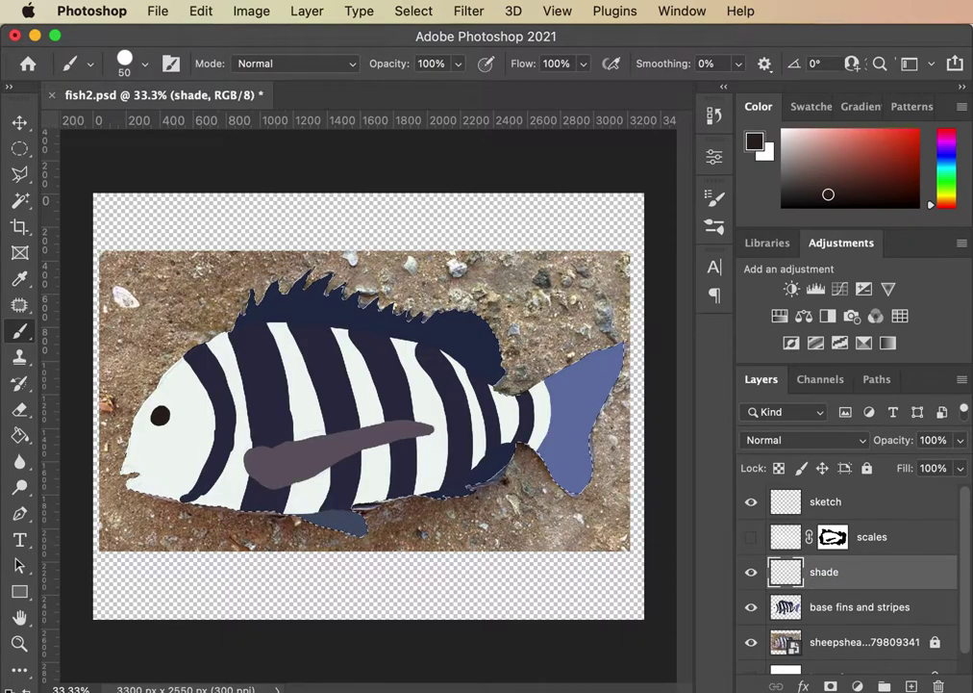
{"action": "left_click", "coordinate": [832, 448]}
{"action": "left_click", "coordinate": [817, 513]}
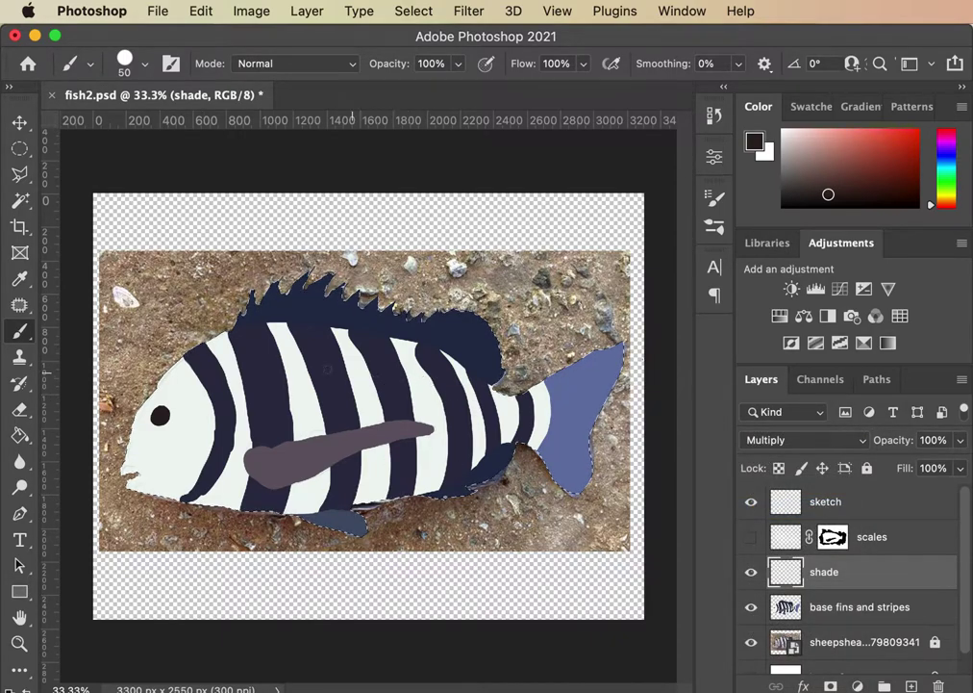
Step: Set up a Soft Round brush at 100 px with 40% opacity and 46% flow for shading
{"action": "left_click", "coordinate": [135, 63]}
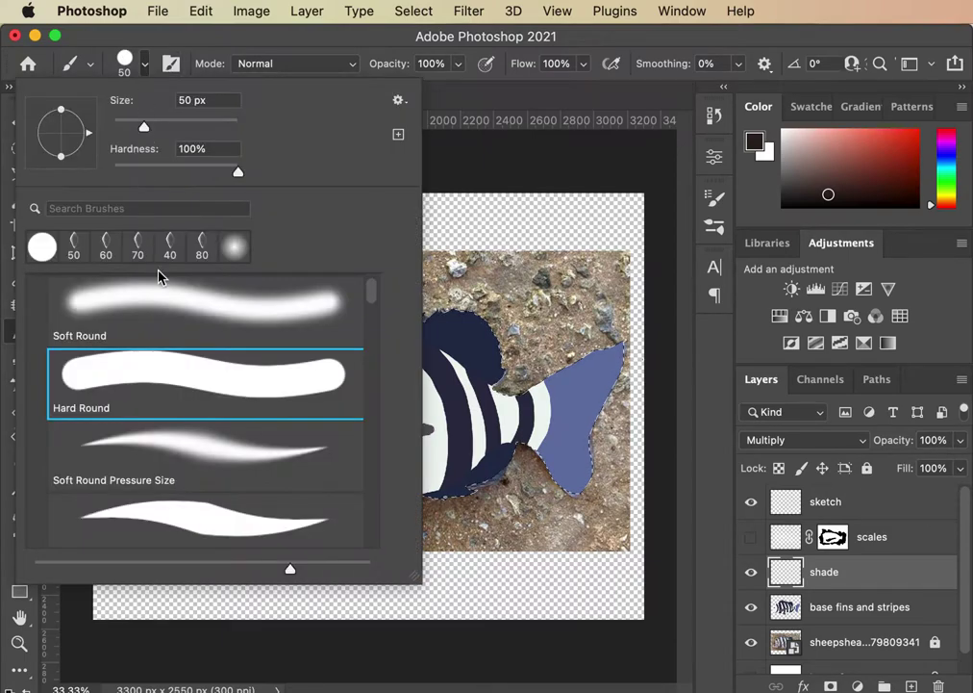
{"action": "left_click", "coordinate": [227, 41]}
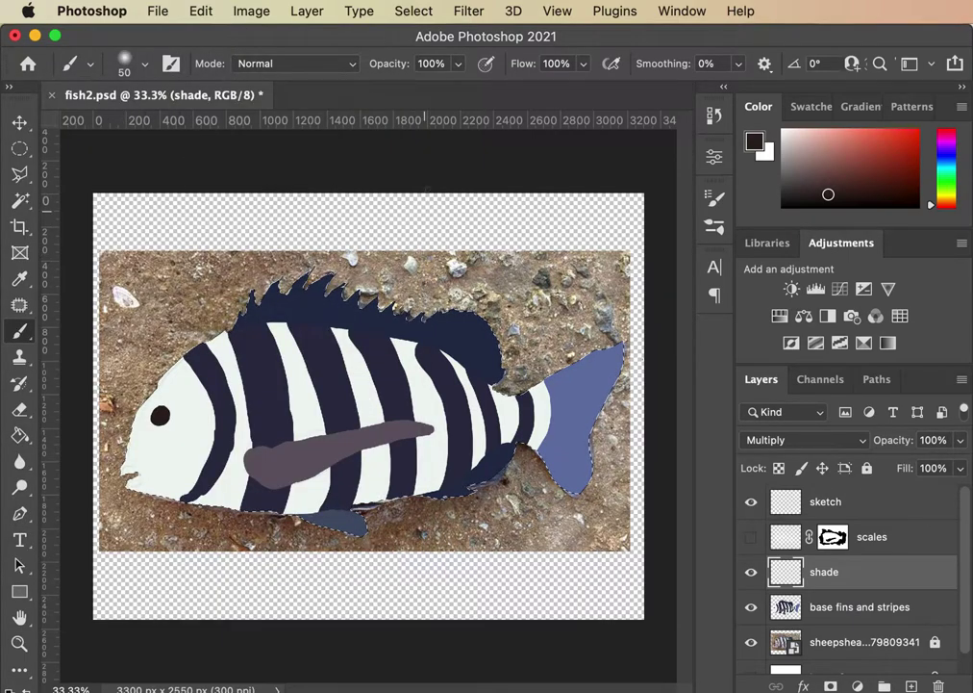
{"action": "left_click_drag", "start_coordinate": [458, 68], "coordinate": [402, 90]}
{"action": "left_click_drag", "start_coordinate": [583, 64], "coordinate": [535, 89]}
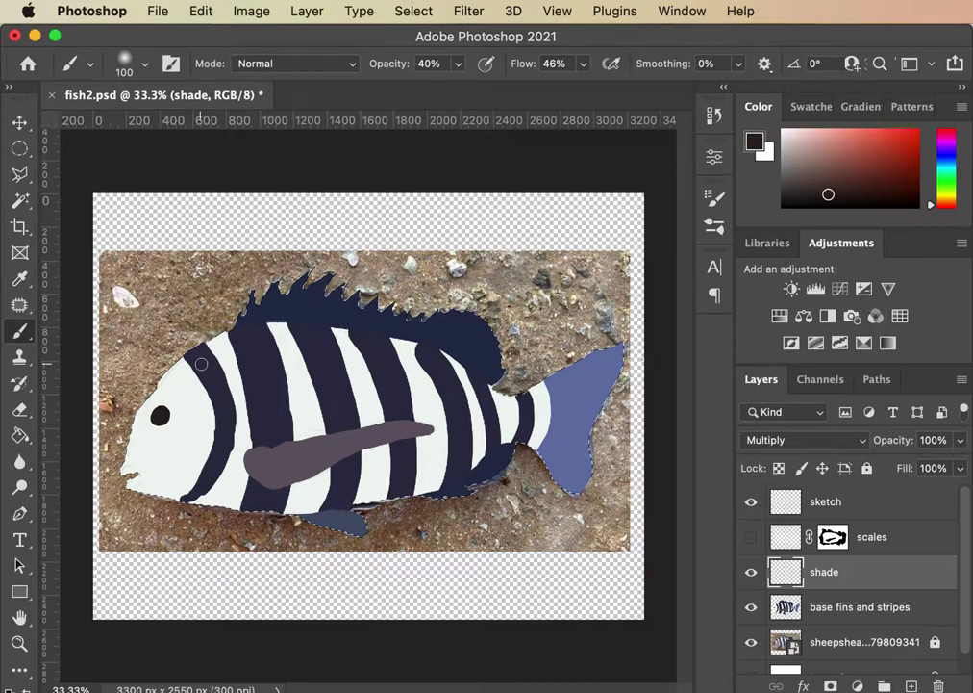
Step: Hide the reference photo and load the base fins and stripes layer's outline as a selection for shading
{"action": "mouse_move", "coordinate": [169, 370]}
{"action": "left_mouse_down"}
{"action": "mouse_move", "coordinate": [104, 582]}
{"action": "mouse_move", "coordinate": [142, 457]}
{"action": "left_mouse_up"}
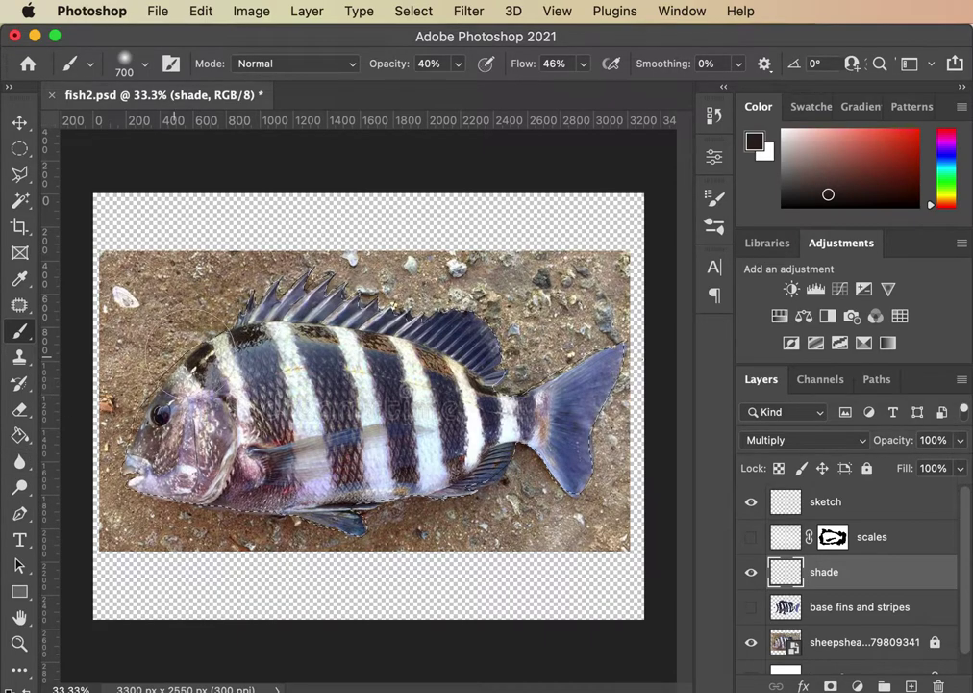
{"action": "left_click", "coordinate": [752, 643]}
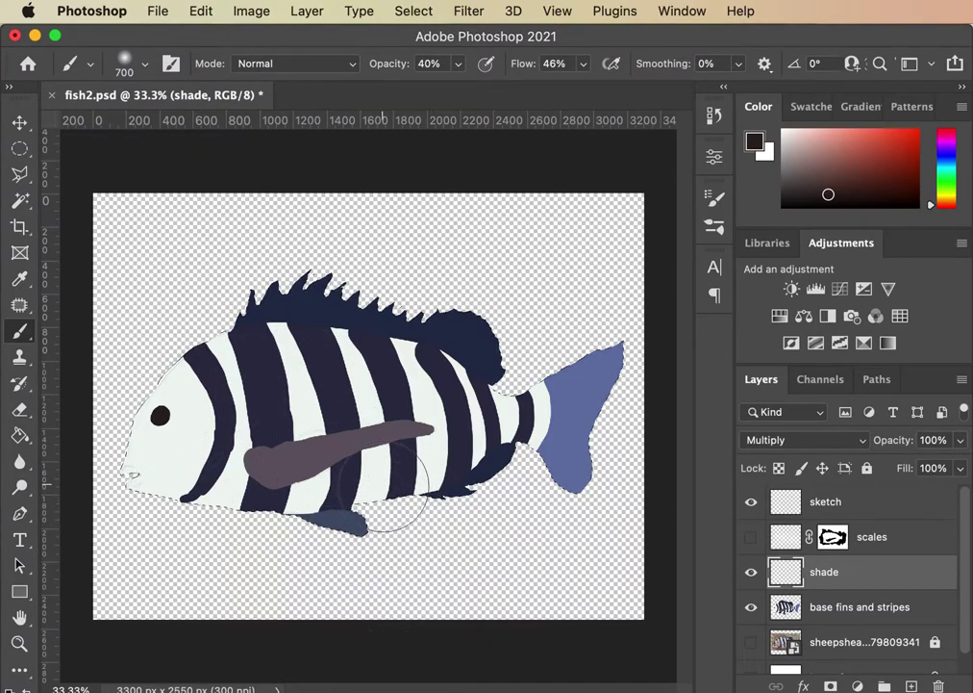
{"action": "left_click", "coordinate": [790, 608]}
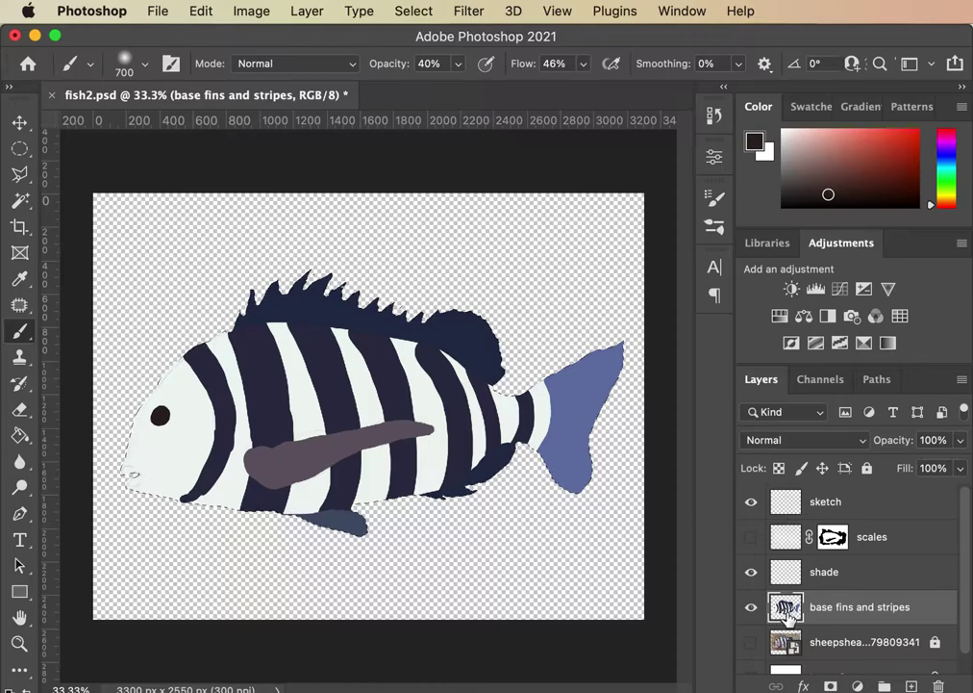
{"action": "left_click", "coordinate": [789, 608], "text": "super"}
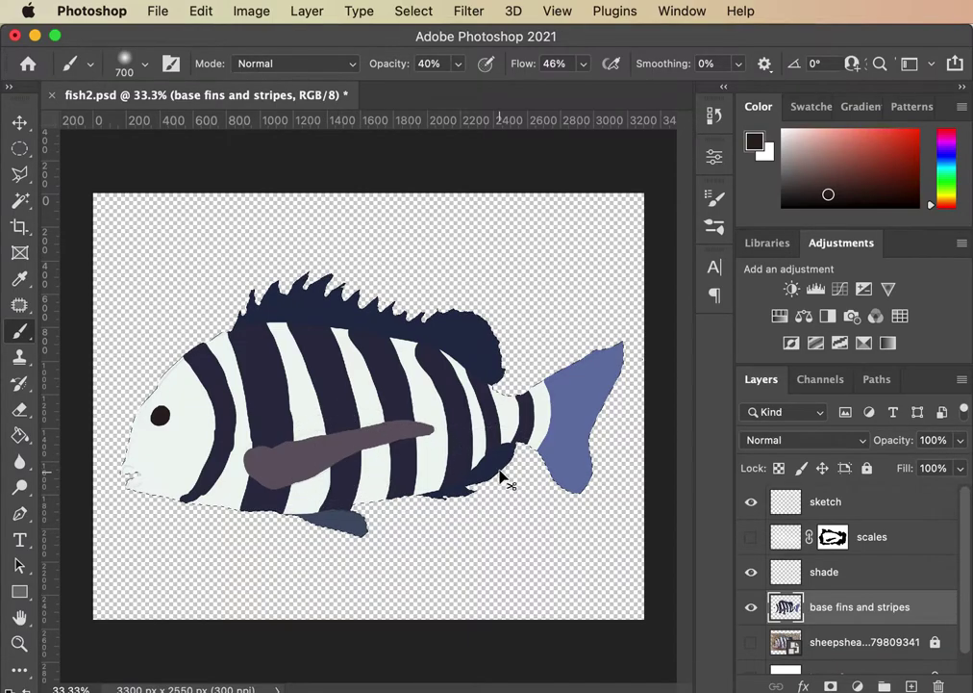
Step: Compare the painted fish with the reference photo up close by showing and hiding the photo layer
{"action": "key", "text": "super+equal"}
{"action": "key", "text": "super+equal"}
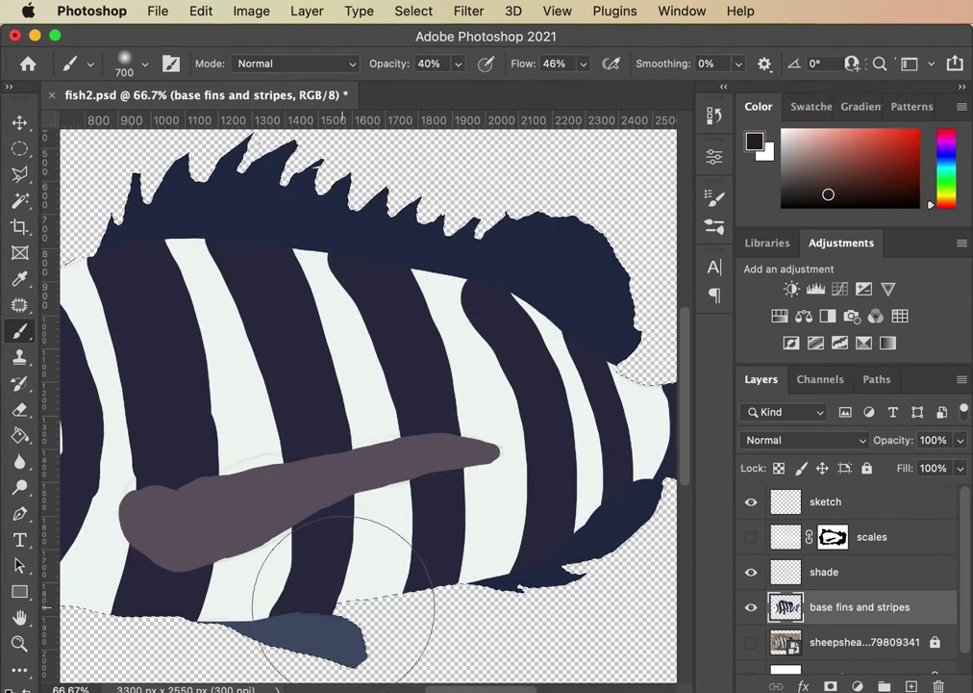
{"action": "left_click", "coordinate": [751, 642]}
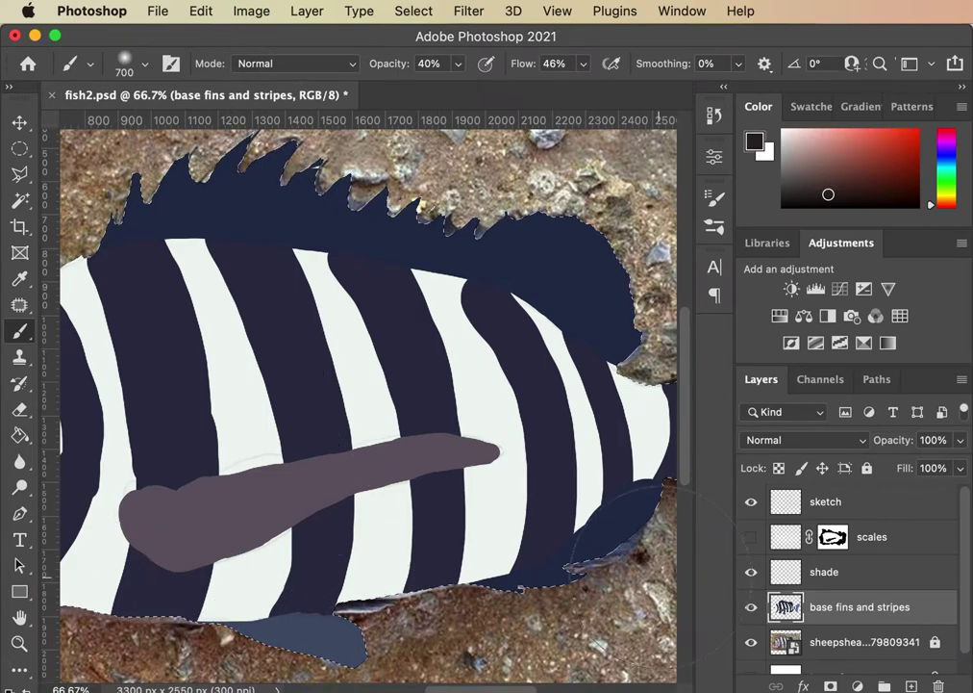
{"action": "left_click", "coordinate": [751, 641]}
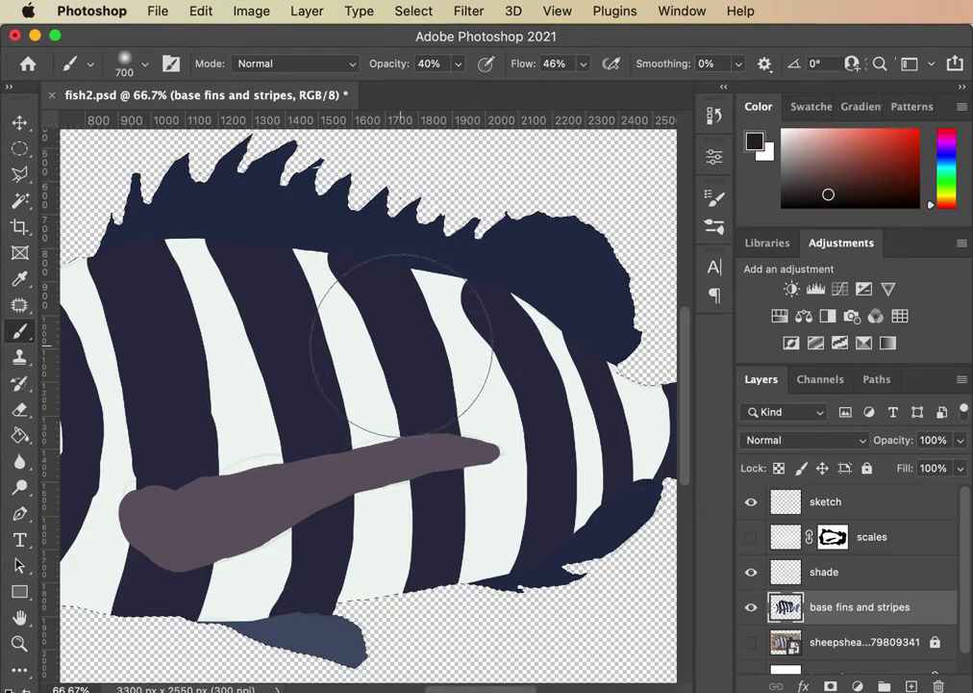
Step: Send the base fins and stripes layer back below the reference photo and Layer 0
{"action": "key", "text": "super+bracketleft"}
{"action": "key", "text": "super+bracketleft"}
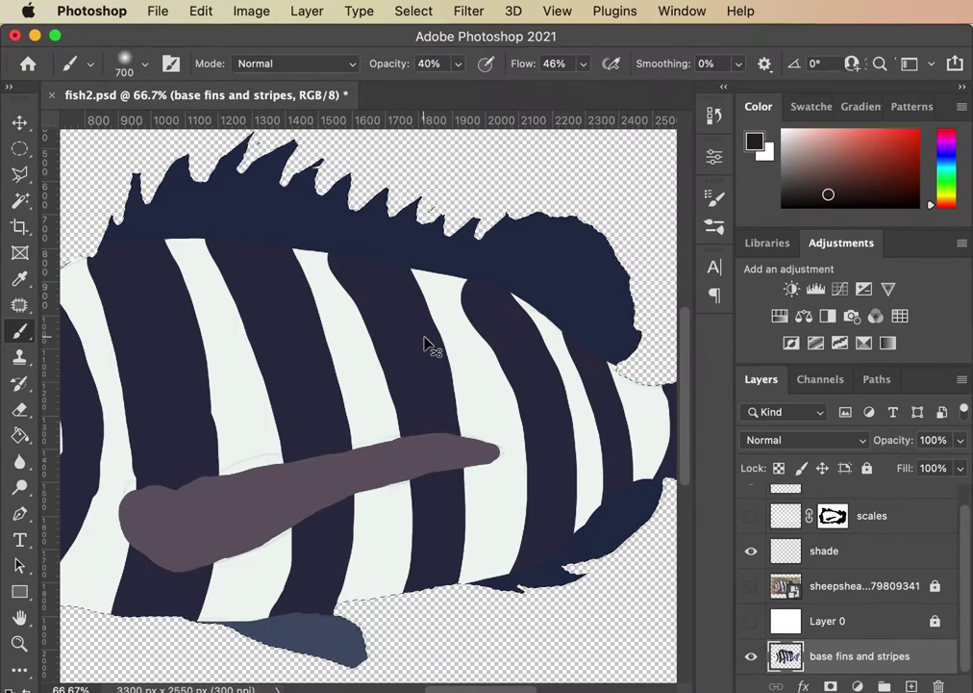
{"action": "key", "text": "super+minus"}
{"action": "key", "text": "super+minus"}
{"action": "key", "text": "super+minus"}
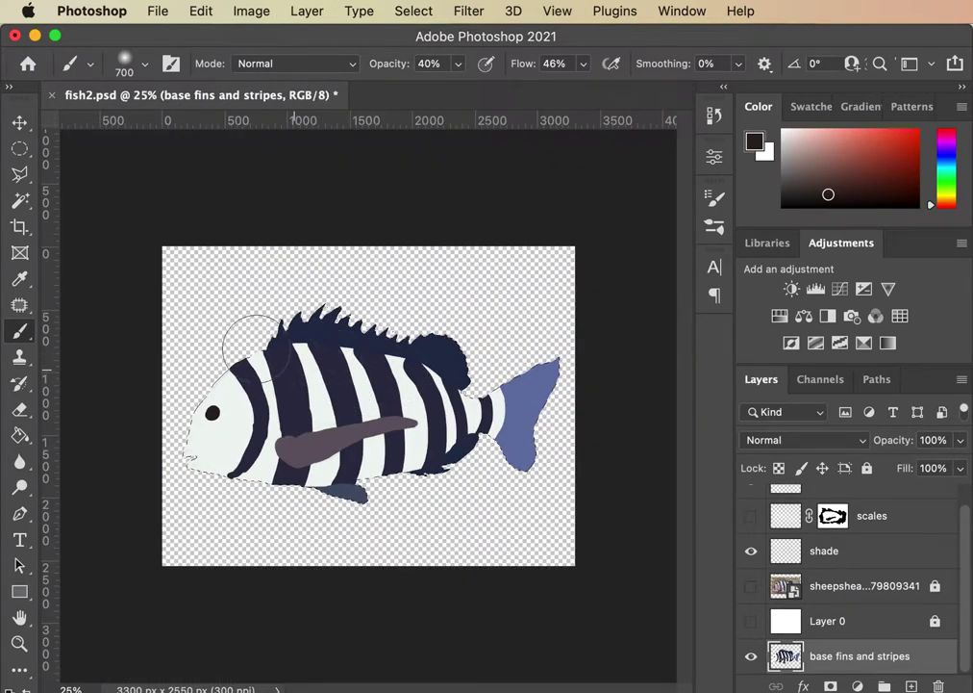
Step: Set the shading brush to 27% flow and 15% opacity
{"action": "left_click", "coordinate": [583, 64]}
{"action": "left_click_drag", "start_coordinate": [586, 88], "coordinate": [566, 87]}
{"action": "left_click", "coordinate": [458, 63]}
{"action": "left_click_drag", "start_coordinate": [456, 87], "coordinate": [431, 89]}
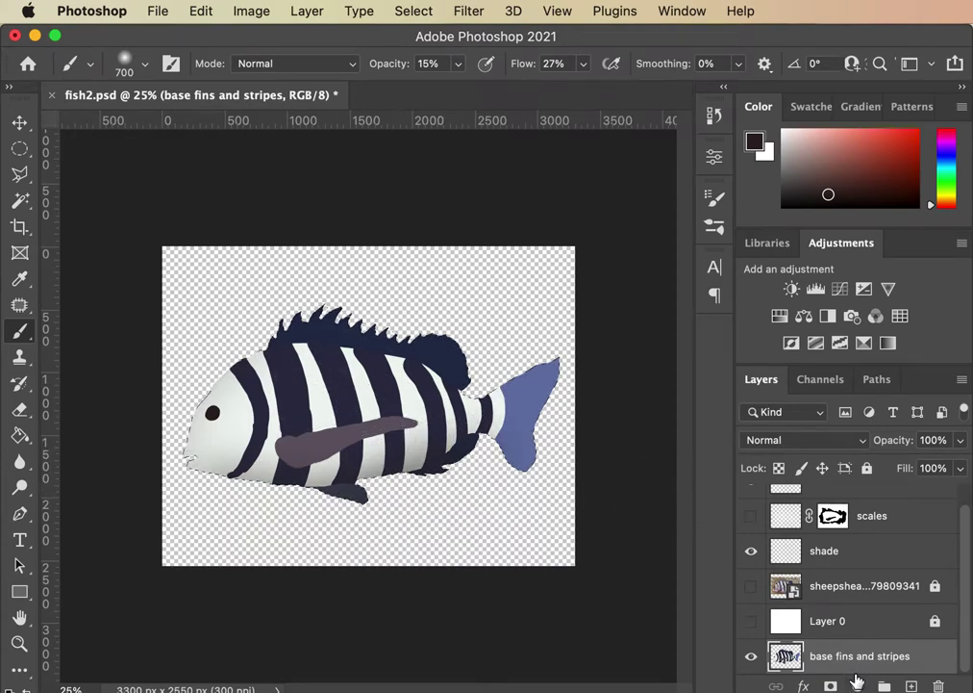
Step: Revert the history to the state before the brush strokes on the base fins and stripes layer and activate the shade layer
{"action": "left_click", "coordinate": [714, 114]}
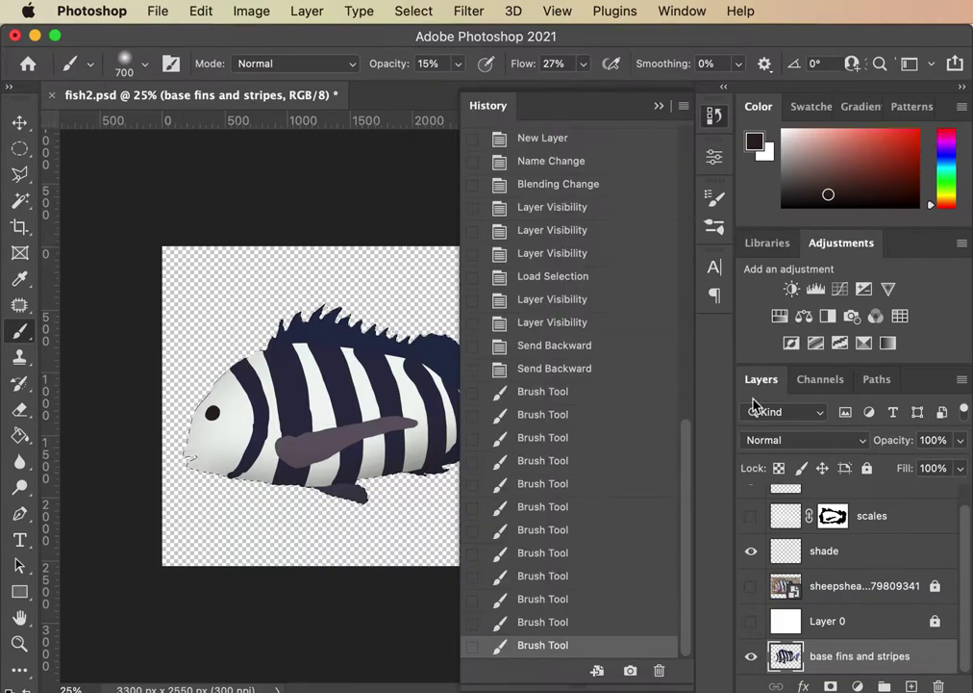
{"action": "left_click", "coordinate": [563, 368]}
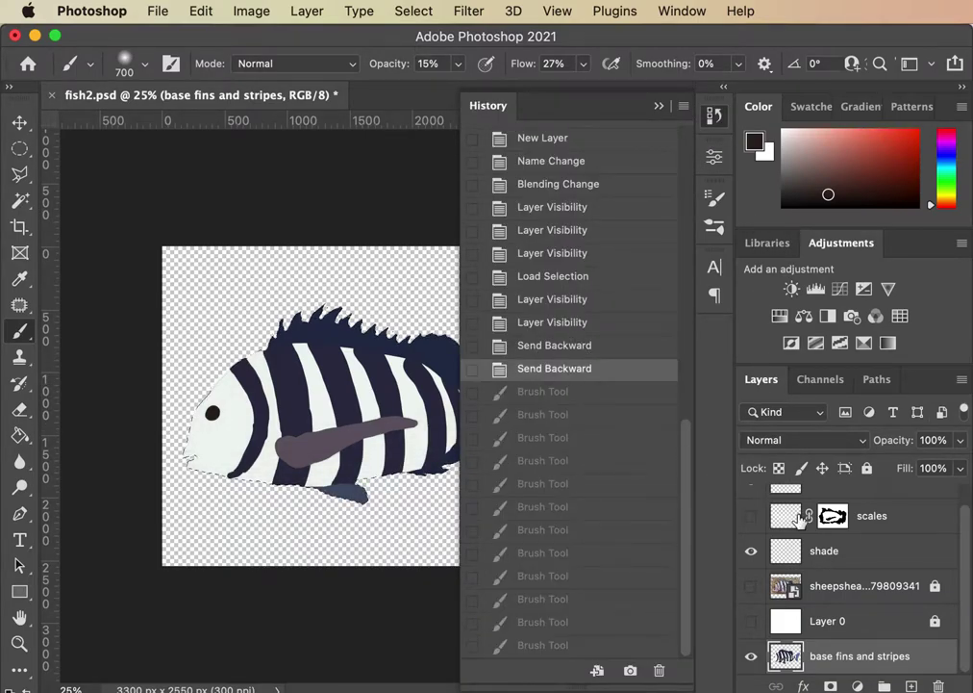
{"action": "left_click", "coordinate": [818, 623]}
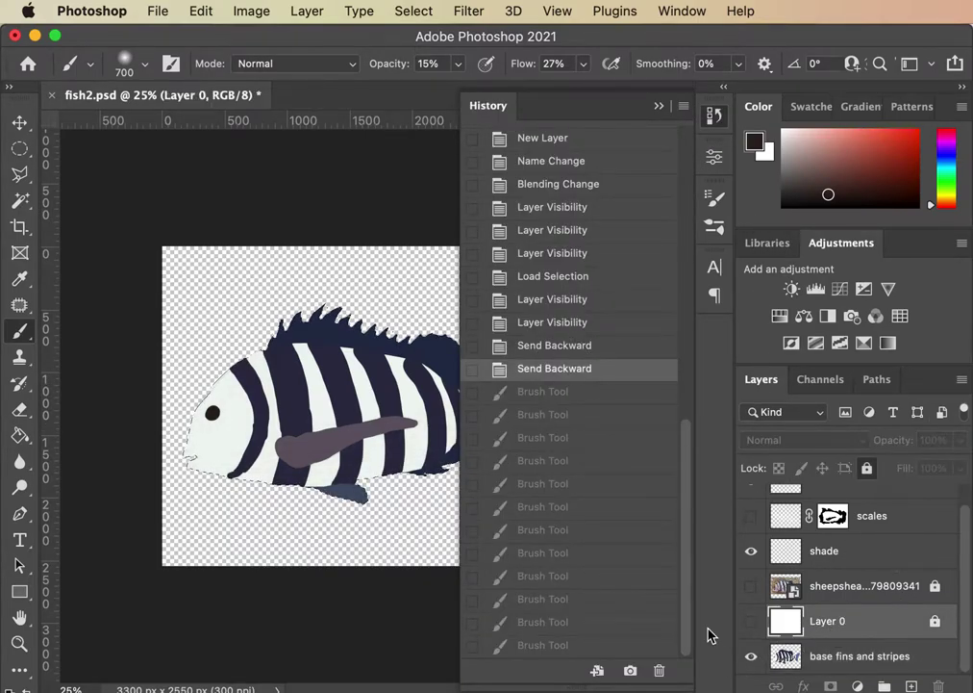
{"action": "left_click", "coordinate": [835, 551]}
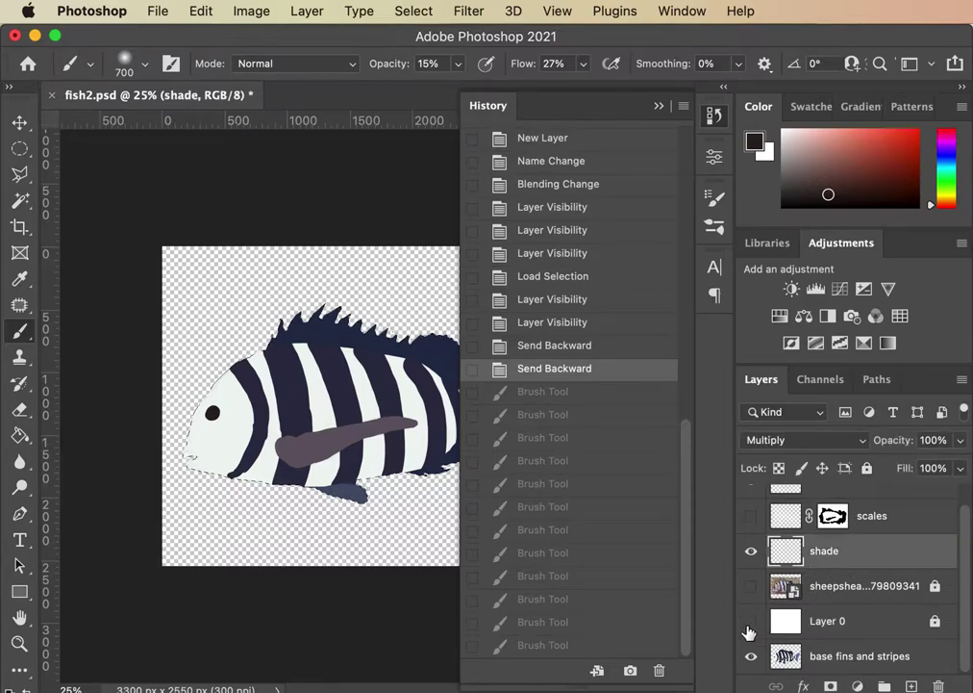
Step: Turn on the scales layer and move the base fins and stripes layer directly above Layer 0
{"action": "left_click", "coordinate": [749, 627]}
{"action": "left_click", "coordinate": [750, 627]}
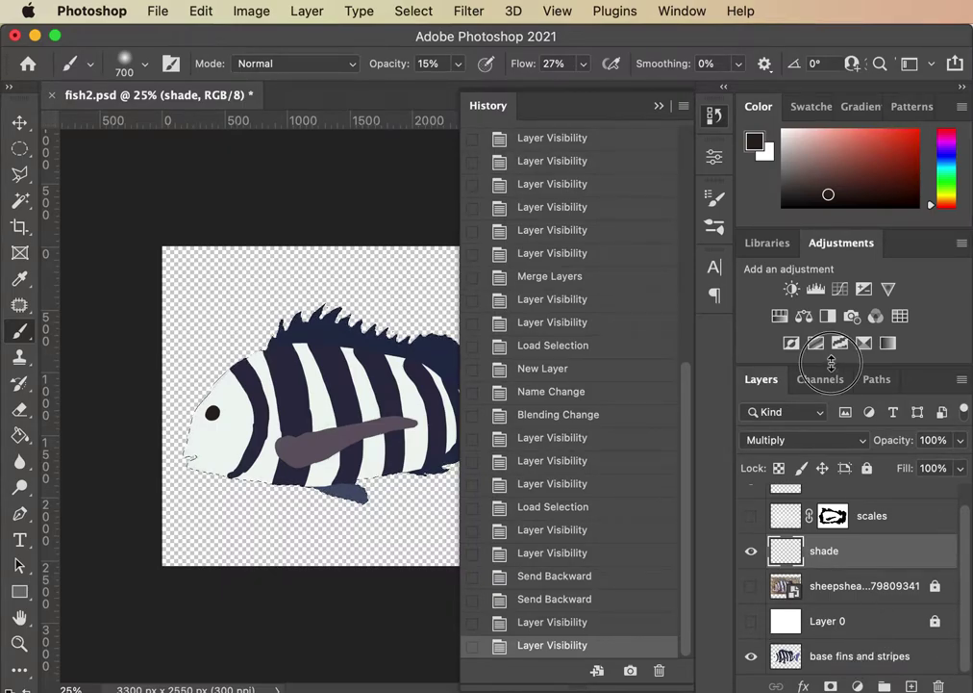
{"action": "left_click_drag", "start_coordinate": [831, 363], "coordinate": [877, 250]}
{"action": "scroll", "coordinate": [963, 612], "scroll_direction": "up", "scroll_amount": 1}
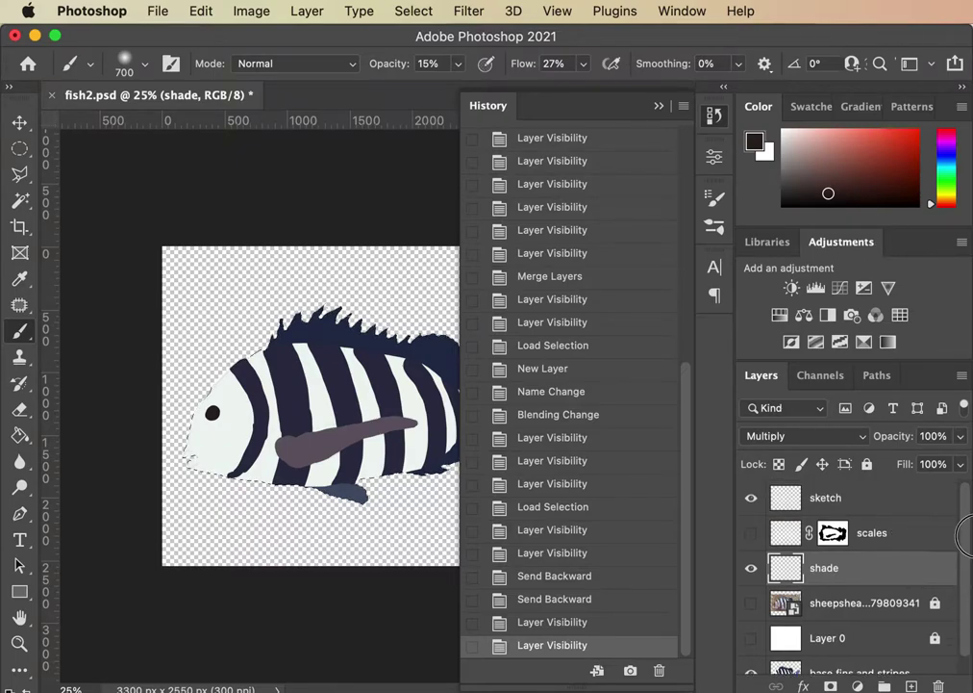
{"action": "scroll", "coordinate": [964, 534], "scroll_direction": "down", "scroll_amount": 1}
{"action": "left_click", "coordinate": [750, 517]}
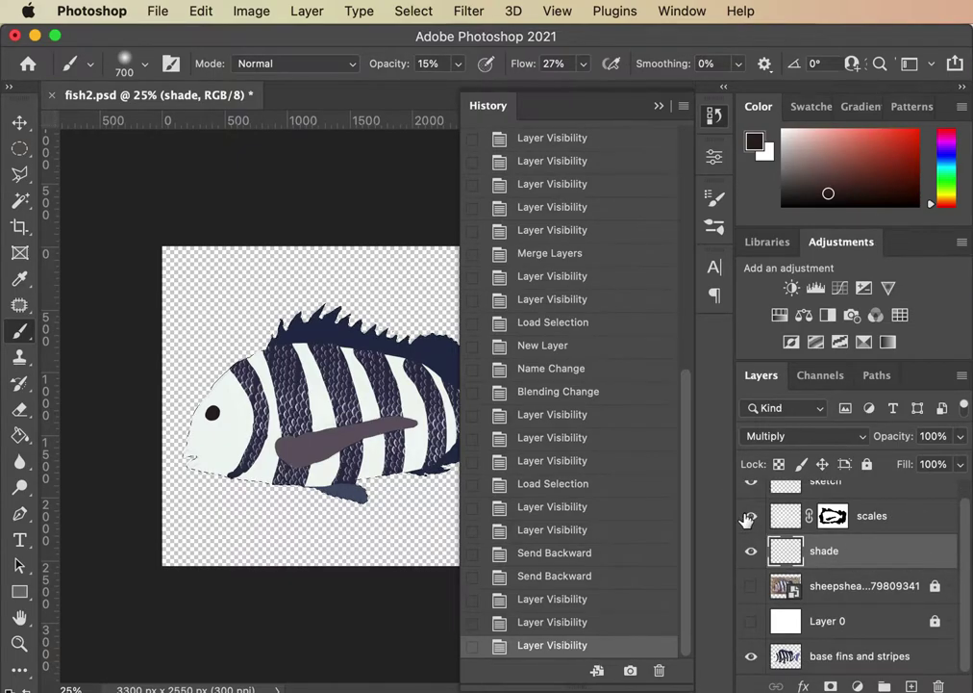
{"action": "left_click_drag", "start_coordinate": [839, 626], "coordinate": [866, 623]}
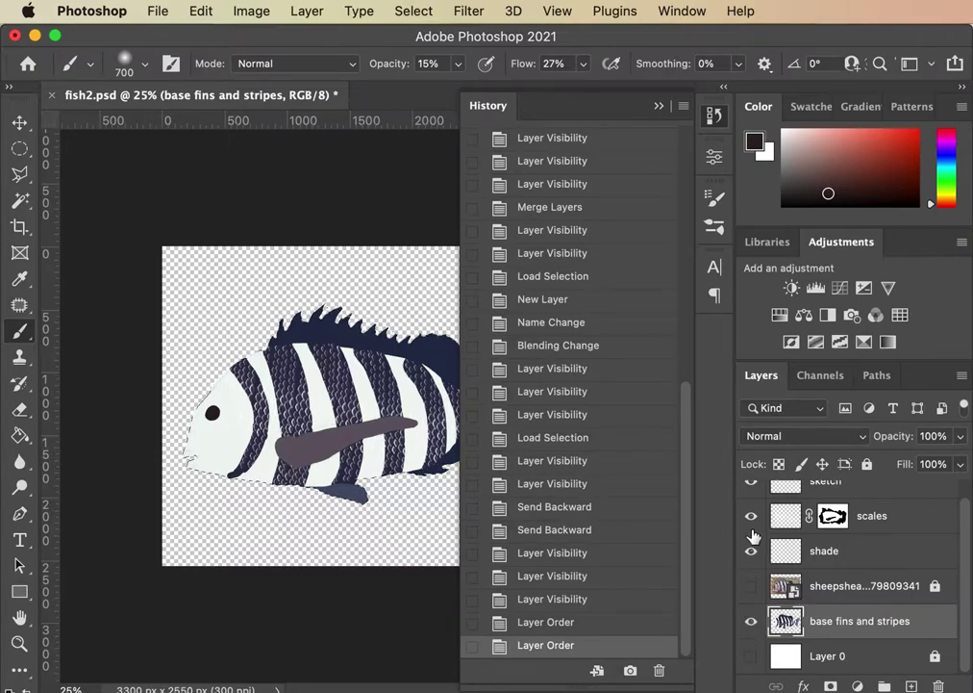
{"action": "scroll", "coordinate": [967, 626], "scroll_direction": "up", "scroll_amount": 1}
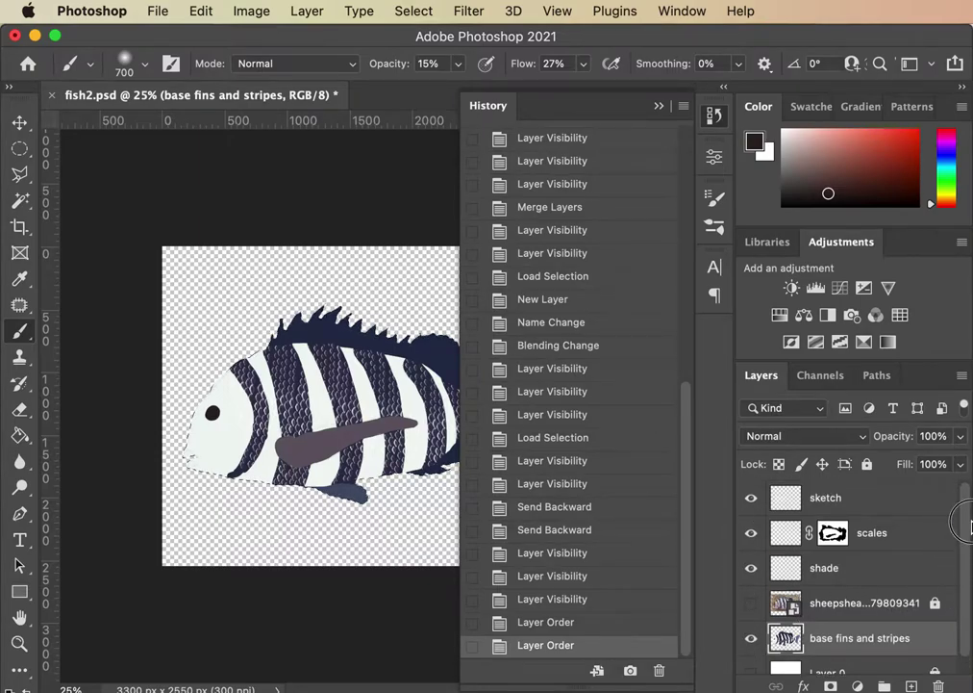
Step: Activate the shade layer in Multiply mode for painting and hide the scales layer
{"action": "left_click", "coordinate": [841, 570]}
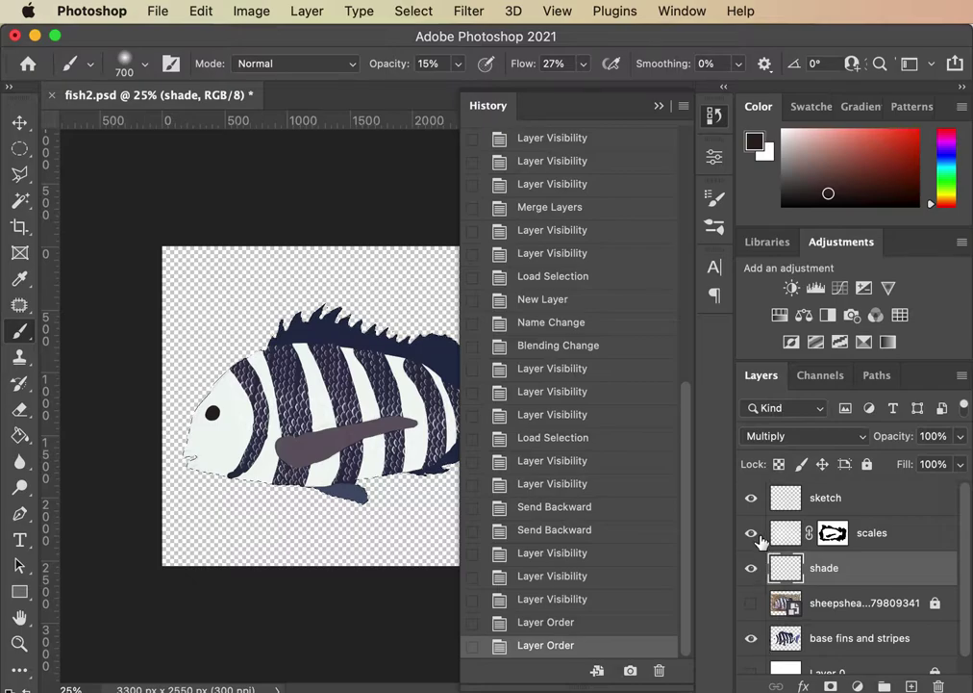
{"action": "left_click", "coordinate": [751, 533]}
{"action": "left_click", "coordinate": [659, 108]}
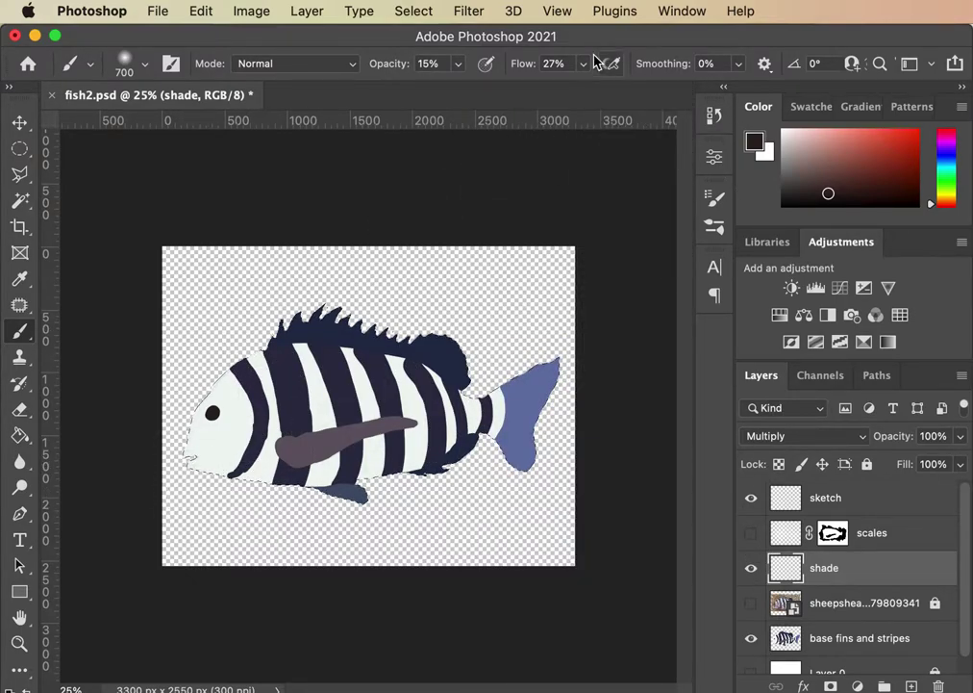
{"action": "left_click", "coordinate": [765, 438]}
{"action": "left_click", "coordinate": [863, 94]}
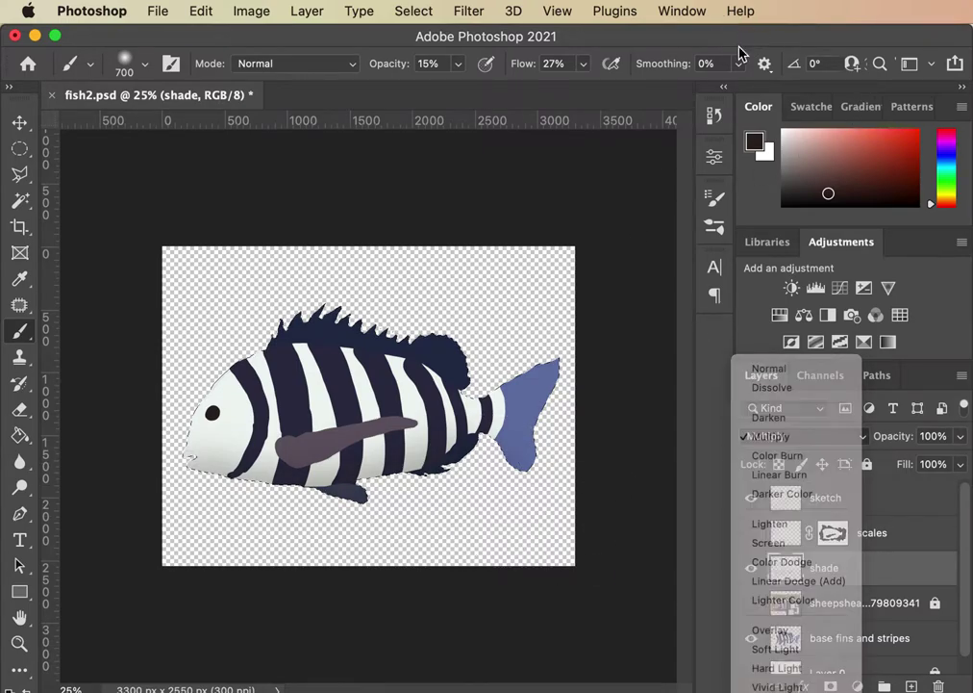
Step: Sample the dark navy from the dorsal fin and softly shade the belly and back, reducing the brush to 250 px
{"action": "left_click", "coordinate": [356, 327], "text": "alt"}
{"action": "mouse_move", "coordinate": [394, 502]}
{"action": "left_mouse_down"}
{"action": "mouse_move", "coordinate": [423, 481]}
{"action": "mouse_move", "coordinate": [351, 484]}
{"action": "mouse_move", "coordinate": [452, 465]}
{"action": "mouse_move", "coordinate": [276, 475]}
{"action": "mouse_move", "coordinate": [457, 457]}
{"action": "left_mouse_up"}
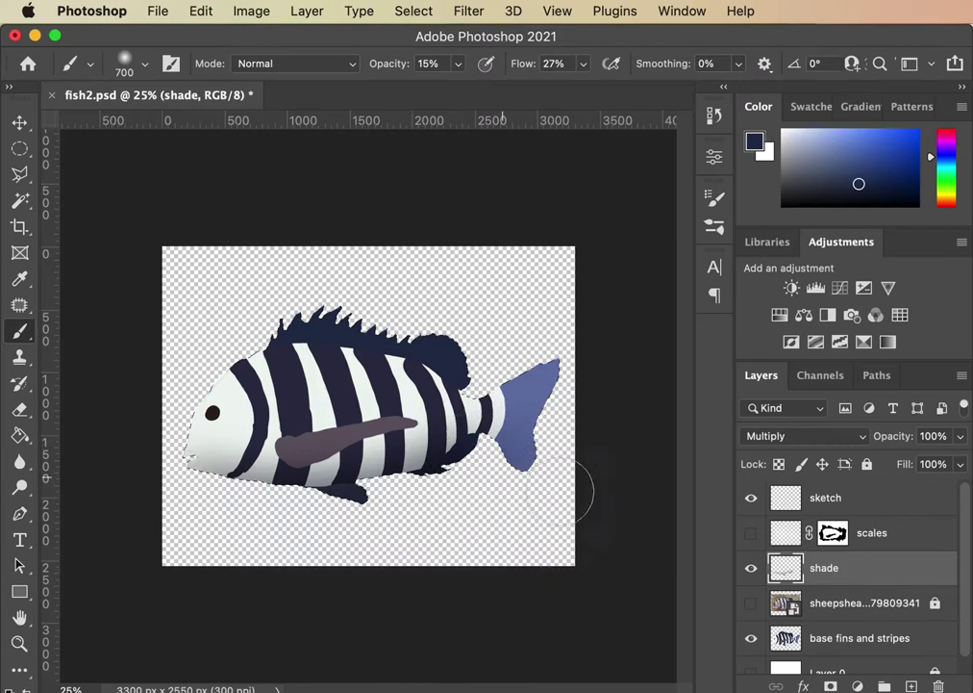
{"action": "key", "text": "bracketleft"}
{"action": "key", "text": "bracketleft"}
{"action": "key", "text": "bracketleft"}
{"action": "key", "text": "bracketleft"}
{"action": "key", "text": "bracketleft"}
{"action": "key", "text": "bracketleft"}
{"action": "key", "text": "bracketleft"}
{"action": "key", "text": "bracketleft"}
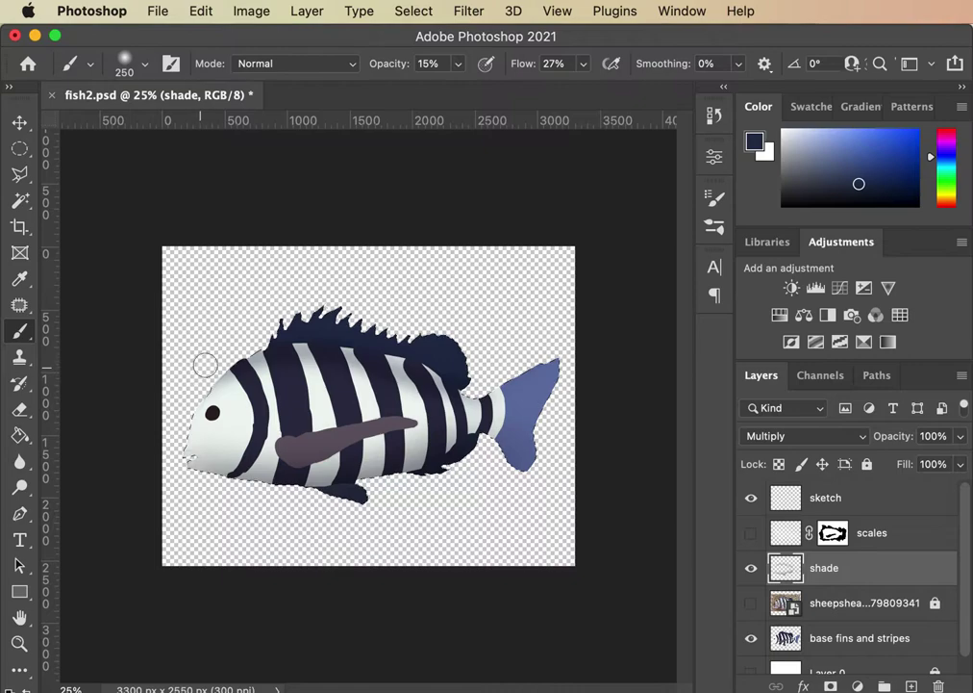
{"action": "mouse_move", "coordinate": [250, 343]}
{"action": "left_mouse_down"}
{"action": "mouse_move", "coordinate": [435, 375]}
{"action": "mouse_move", "coordinate": [442, 342]}
{"action": "left_mouse_up"}
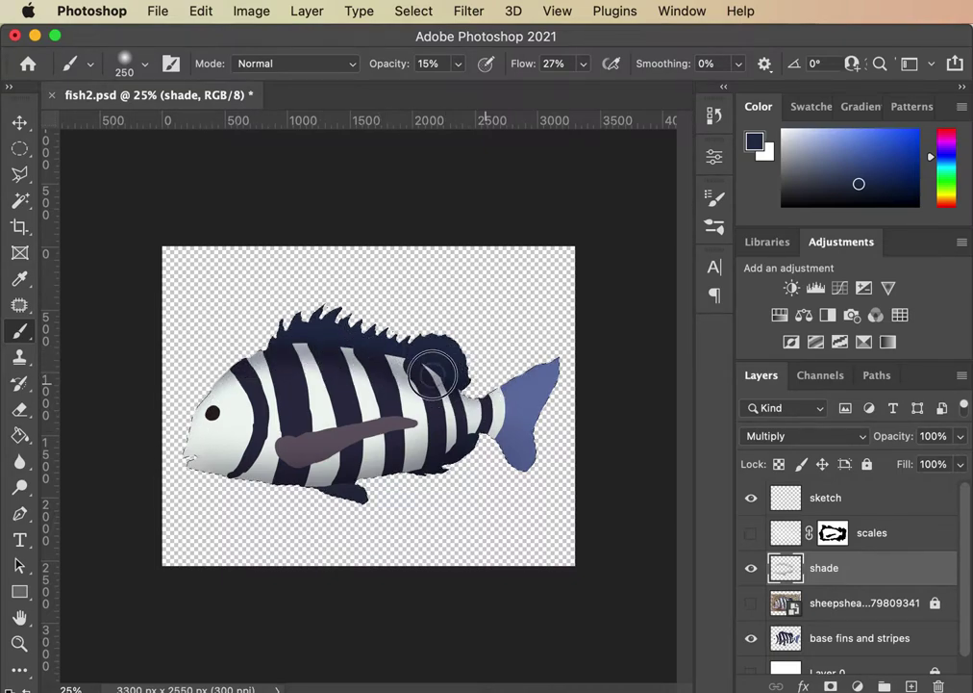
Step: Shade the rear of the body toward the tail, enlarging the soft brush to 600 px
{"action": "left_click_drag", "start_coordinate": [456, 478], "coordinate": [440, 387]}
{"action": "key", "text": "]"}
{"action": "key", "text": "]"}
{"action": "key", "text": "]"}
{"action": "key", "text": "]"}
{"action": "key", "text": "]"}
{"action": "key", "text": "]"}
{"action": "key", "text": "]"}
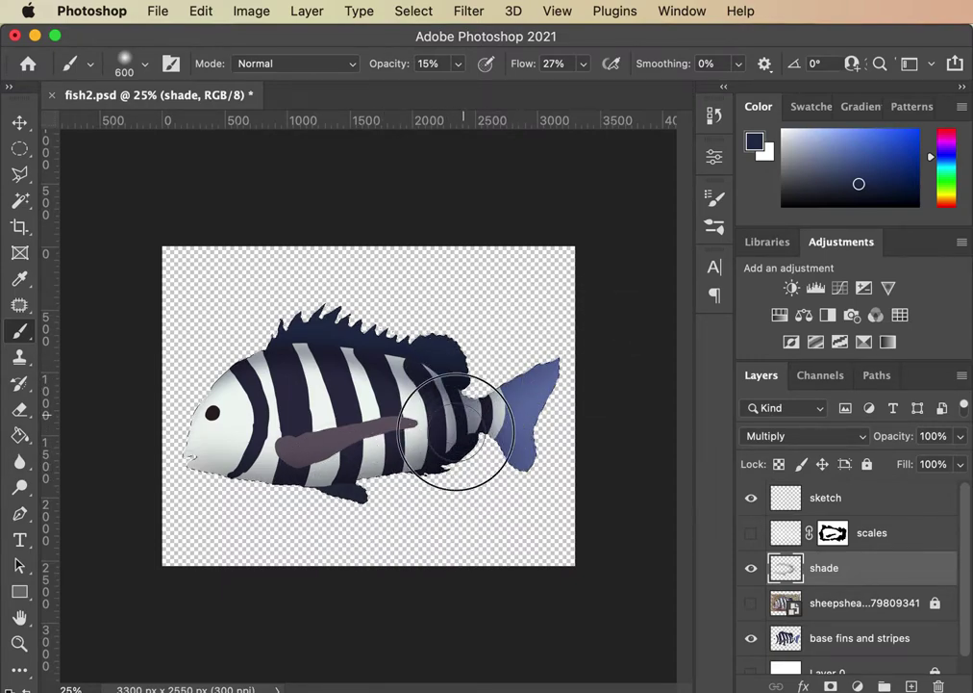
Step: Reduce the brush to 150 px and deepen the shading around the lower fin and underside
{"action": "key", "text": "bracketleft"}
{"action": "key", "text": "bracketleft"}
{"action": "key", "text": "bracketleft"}
{"action": "key", "text": "bracketleft"}
{"action": "key", "text": "bracketleft"}
{"action": "key", "text": "bracketleft"}
{"action": "key", "text": "bracketleft"}
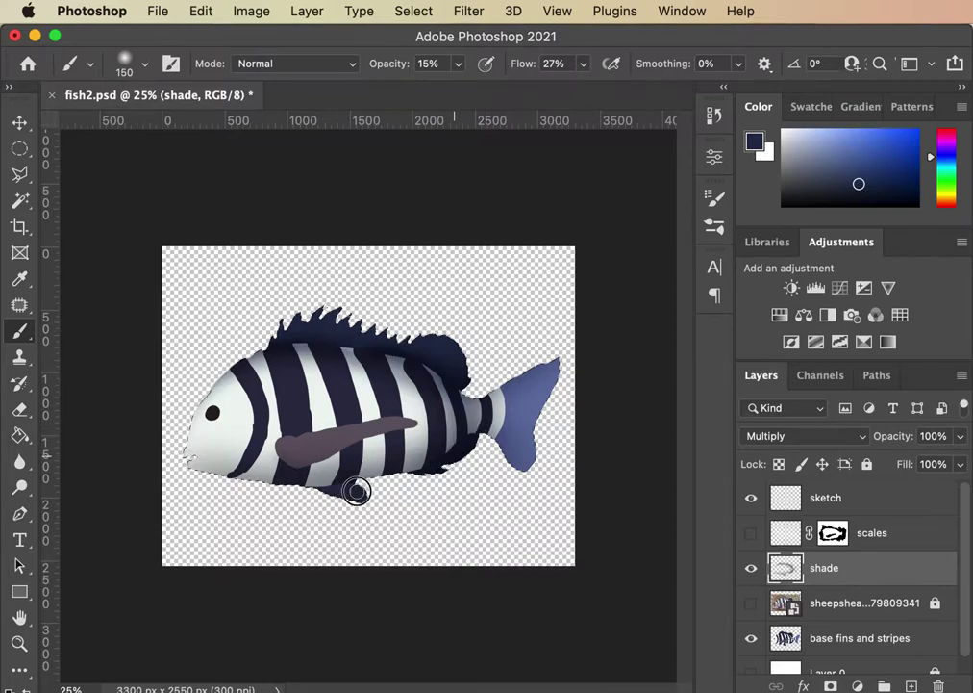
Step: Check the effect of the shading by toggling the shade layer's visibility
{"action": "left_click", "coordinate": [751, 569]}
{"action": "left_click", "coordinate": [751, 570]}
{"action": "left_click", "coordinate": [751, 569]}
{"action": "left_click", "coordinate": [751, 570]}
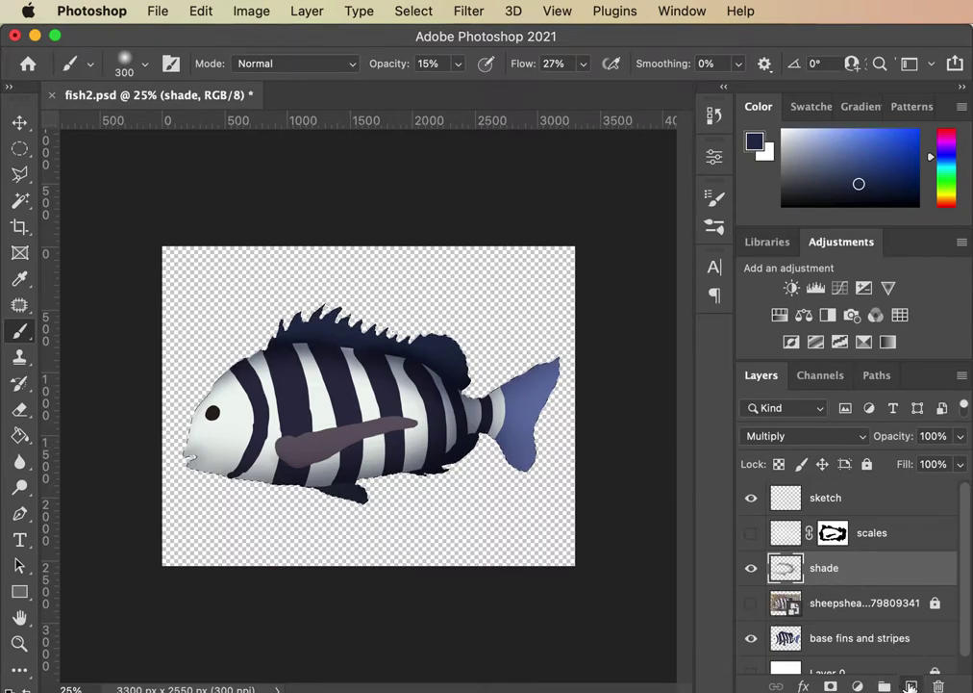
Step: Add a new layer named highlight above the shade layer, keeping its blend mode at Normal
{"action": "left_click", "coordinate": [911, 686]}
{"action": "double_click", "coordinate": [829, 569]}
{"action": "type", "text": "highlight"}
{"action": "key", "text": "Return"}
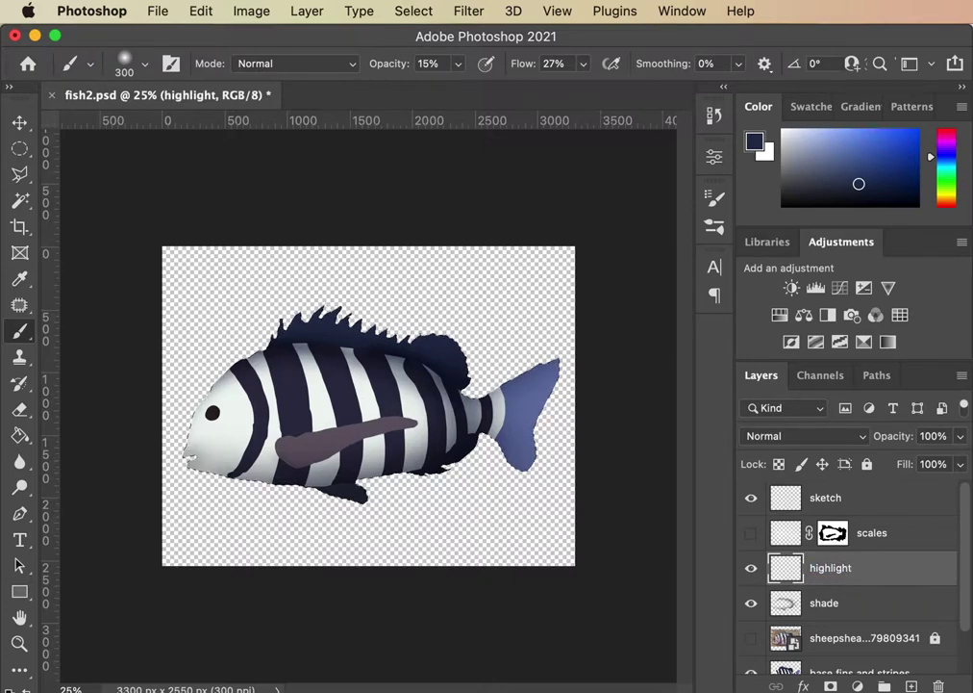
{"action": "left_click", "coordinate": [777, 436]}
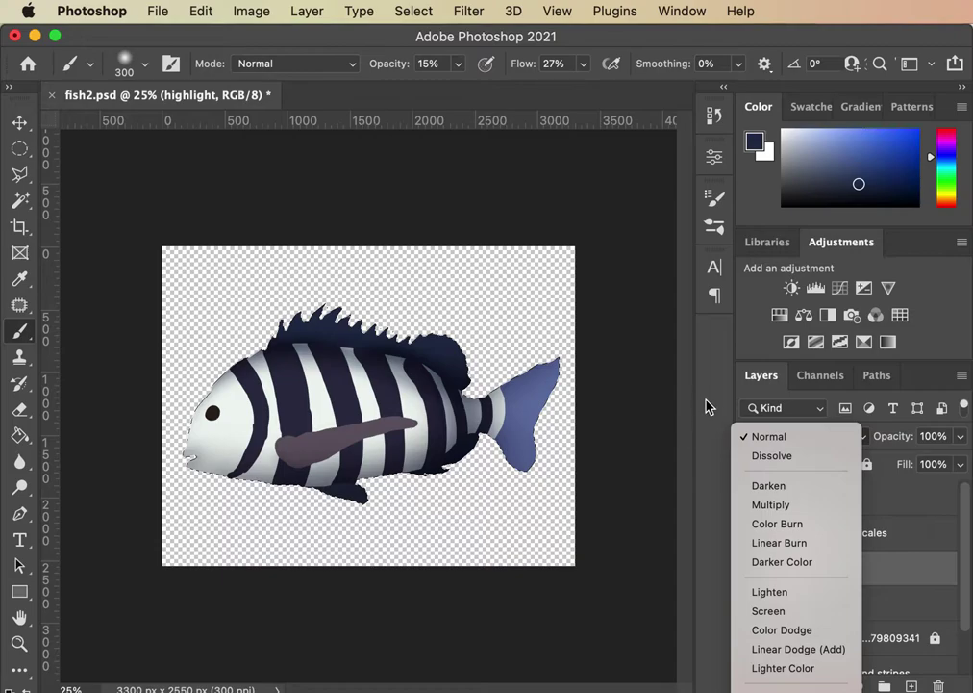
{"action": "left_click", "coordinate": [709, 407]}
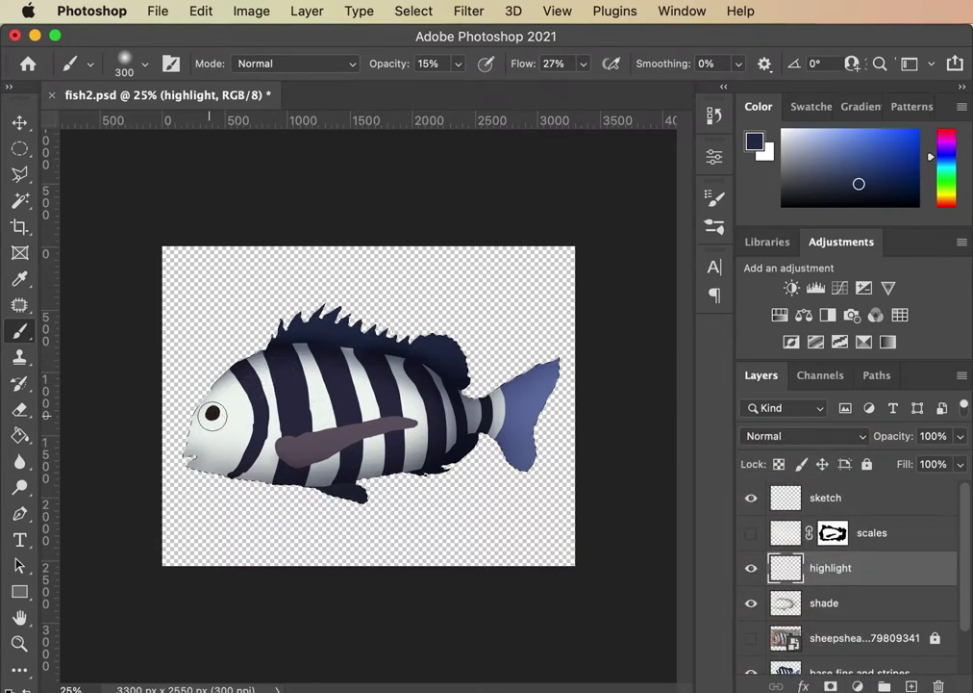
Step: Clear the silhouette selection and select the dark eye on the base fins and stripes layer with the Magic Wand
{"action": "key", "text": "super+equal"}
{"action": "key", "text": "super+equal"}
{"action": "left_click_drag", "start_coordinate": [233, 544], "coordinate": [523, 532]}
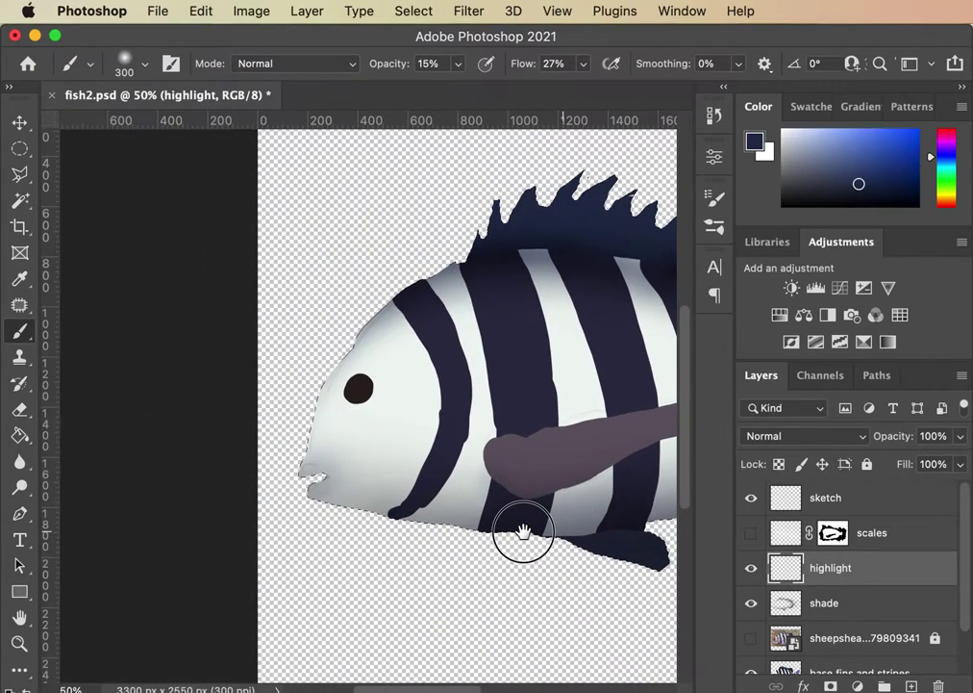
{"action": "left_click", "coordinate": [856, 601]}
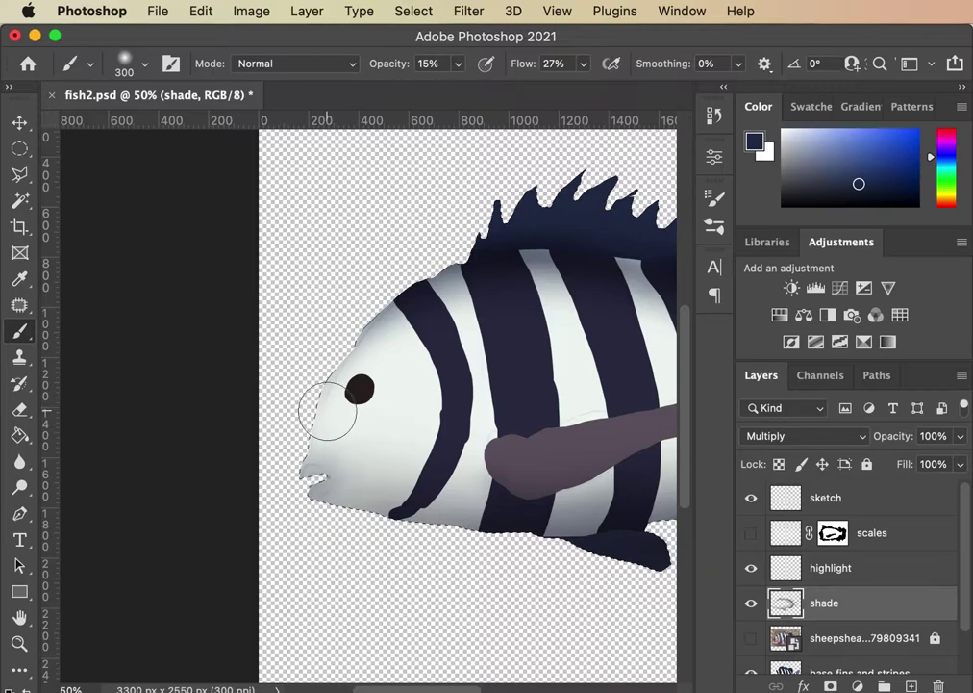
{"action": "left_click", "coordinate": [20, 200]}
{"action": "left_click", "coordinate": [368, 406]}
{"action": "key", "text": "super+d"}
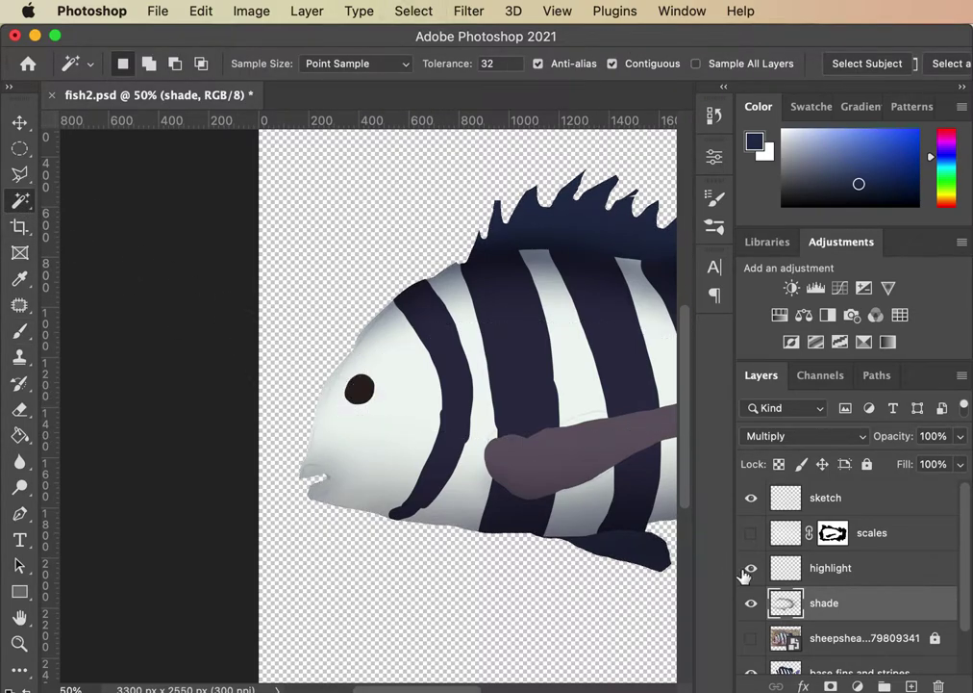
{"action": "scroll", "coordinate": [924, 615], "scroll_direction": "down", "scroll_amount": 1}
{"action": "left_click", "coordinate": [863, 637]}
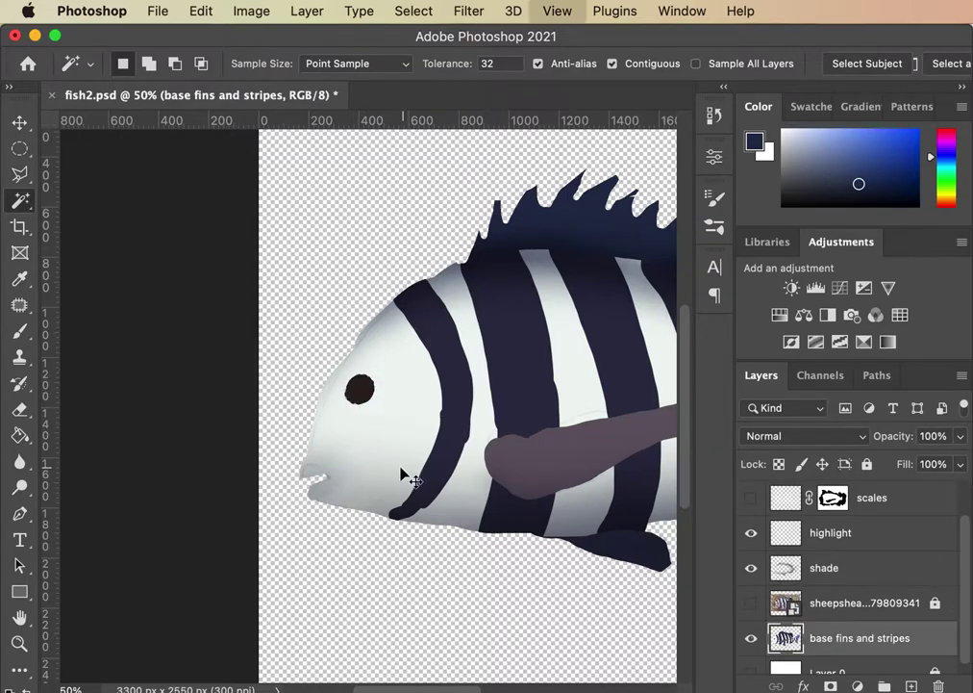
{"action": "key", "text": "super+plus"}
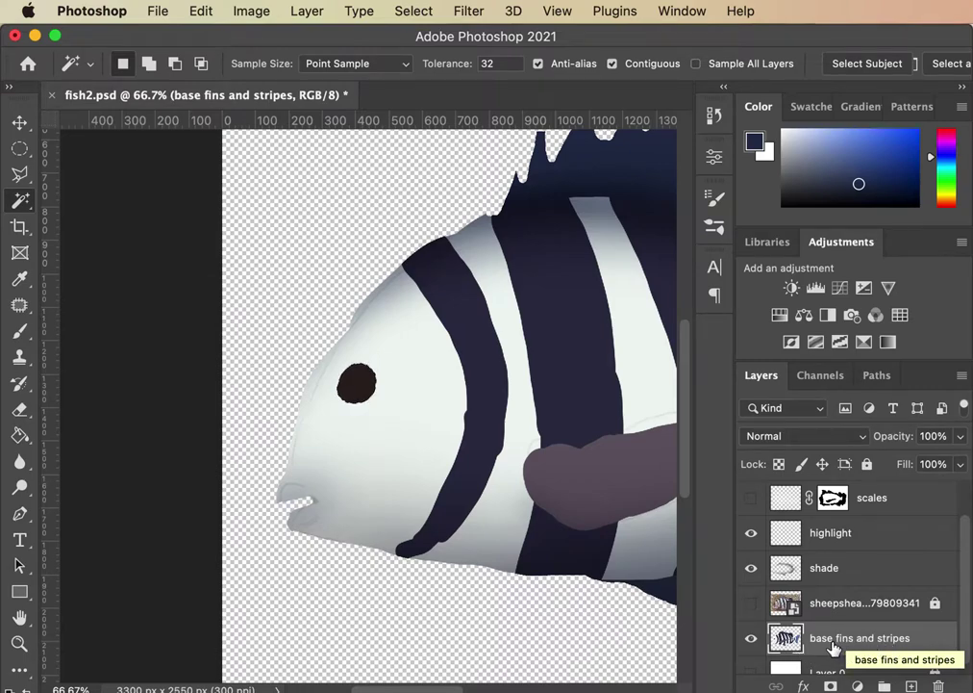
Step: On the shade layer, reduce the soft brush to 175 px and shade the lower part of the eye
{"action": "left_click", "coordinate": [787, 564]}
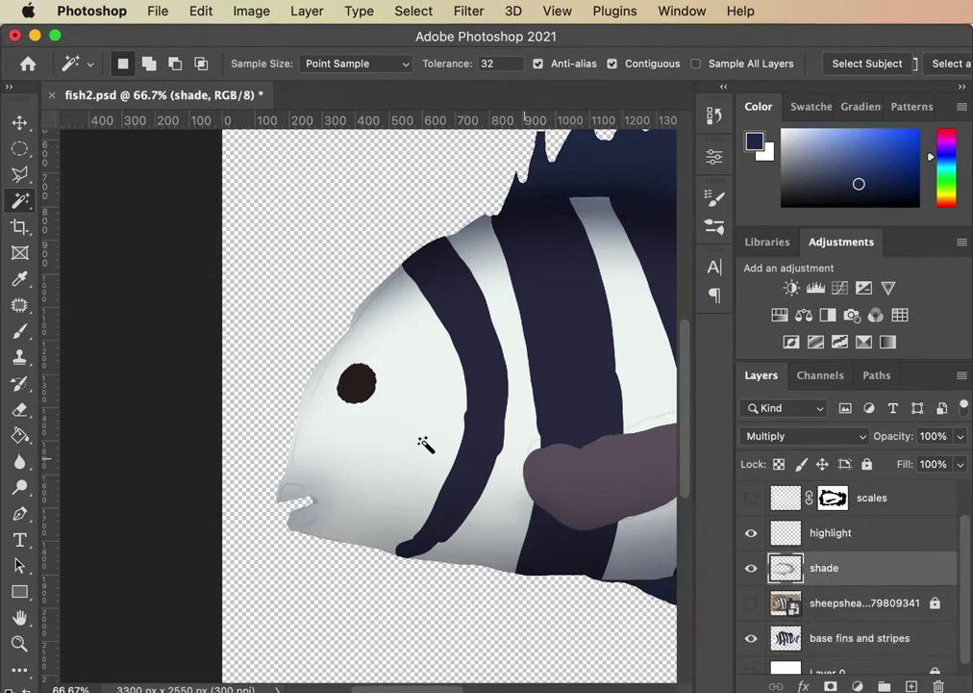
{"action": "left_click", "coordinate": [20, 329]}
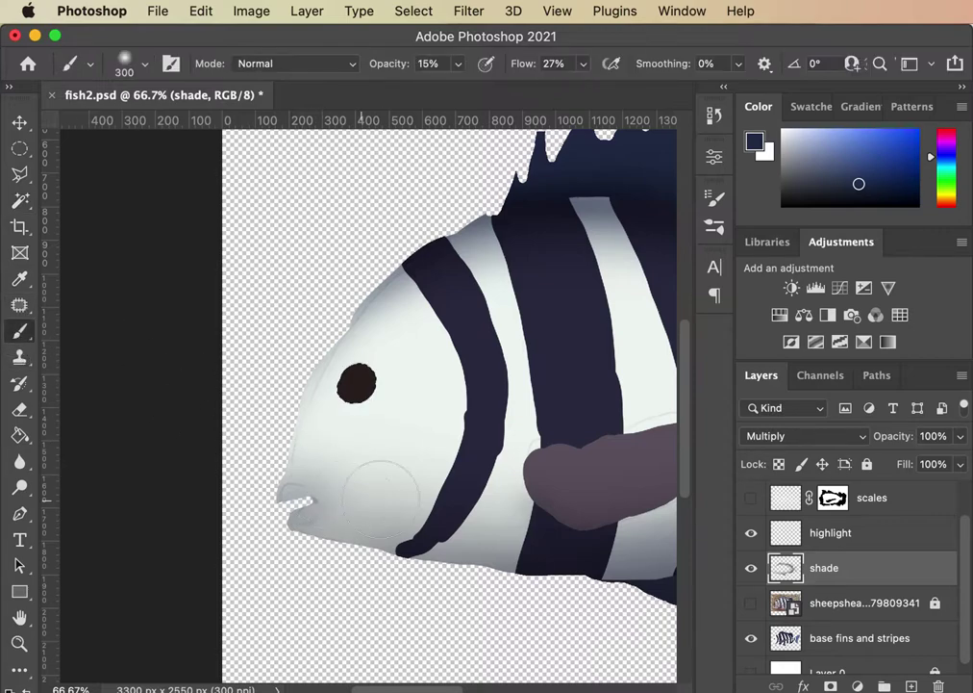
{"action": "key", "text": "bracketleft"}
{"action": "key", "text": "bracketleft"}
{"action": "key", "text": "bracketleft"}
{"action": "key", "text": "bracketleft"}
{"action": "key", "text": "bracketleft"}
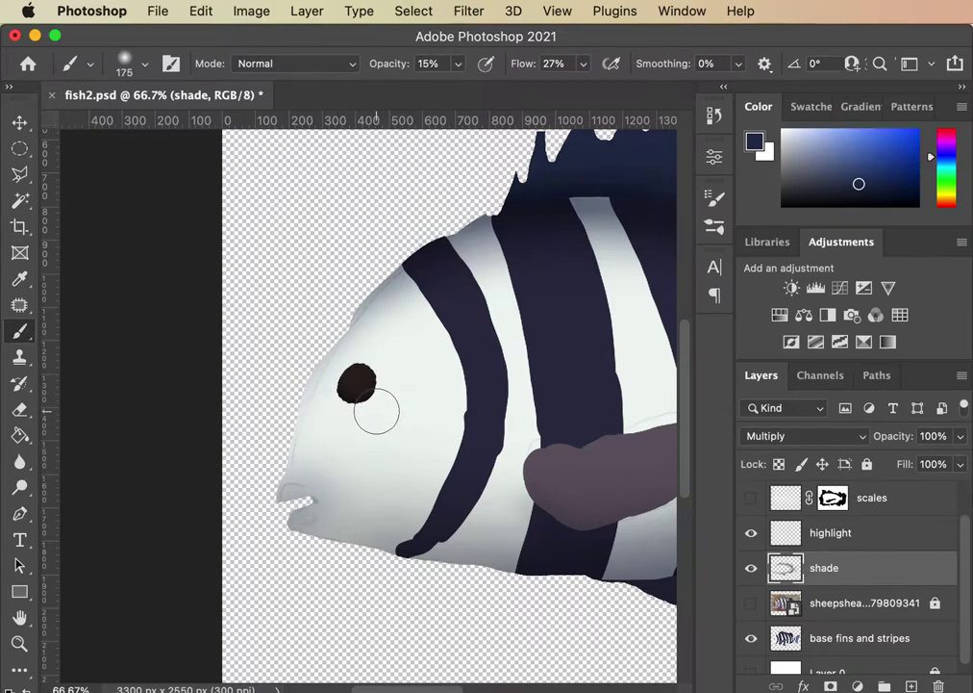
{"action": "scroll", "coordinate": [359, 435], "scroll_direction": "up", "scroll_amount": 6}
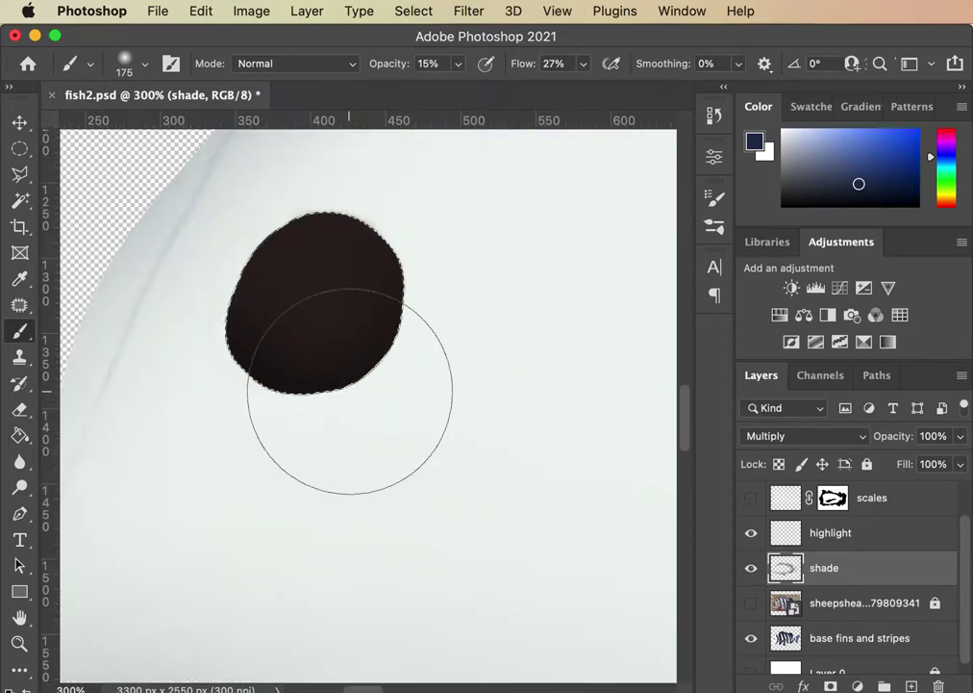
Step: Choose a darker navy, reduce the brush to 45 px and deepen the shading along the eye's lower right edge
{"action": "left_click", "coordinate": [882, 192]}
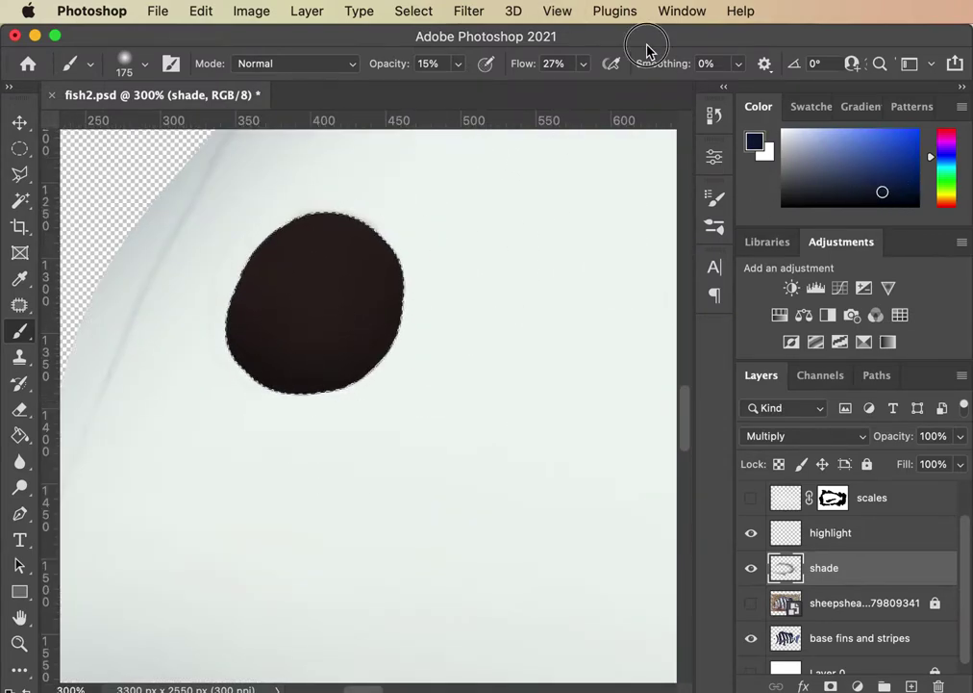
{"action": "key", "text": "bracketleft"}
{"action": "key", "text": "bracketleft"}
{"action": "key", "text": "bracketleft"}
{"action": "key", "text": "bracketleft"}
{"action": "key", "text": "bracketleft"}
{"action": "key", "text": "bracketleft"}
{"action": "key", "text": "bracketleft"}
{"action": "key", "text": "bracketleft"}
{"action": "key", "text": "bracketleft"}
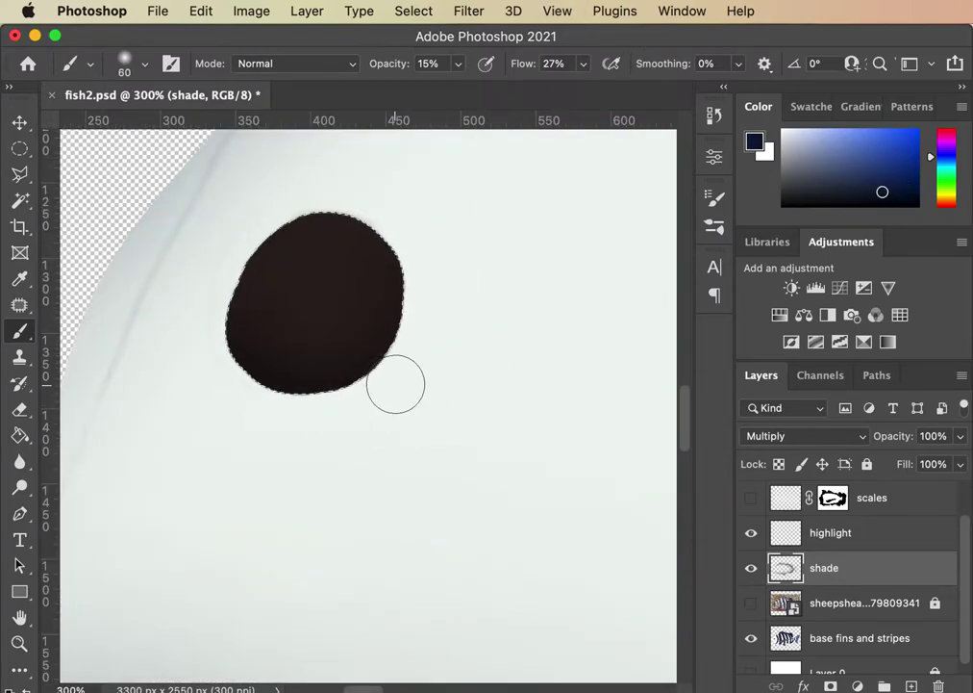
{"action": "mouse_move", "coordinate": [423, 296]}
{"action": "left_mouse_down"}
{"action": "mouse_move", "coordinate": [402, 342]}
{"action": "mouse_move", "coordinate": [286, 384]}
{"action": "mouse_move", "coordinate": [214, 317]}
{"action": "mouse_move", "coordinate": [327, 398]}
{"action": "mouse_move", "coordinate": [424, 254]}
{"action": "mouse_move", "coordinate": [339, 389]}
{"action": "mouse_move", "coordinate": [417, 312]}
{"action": "mouse_move", "coordinate": [364, 384]}
{"action": "mouse_move", "coordinate": [228, 382]}
{"action": "mouse_move", "coordinate": [422, 307]}
{"action": "mouse_move", "coordinate": [348, 308]}
{"action": "mouse_move", "coordinate": [344, 404]}
{"action": "mouse_move", "coordinate": [430, 280]}
{"action": "mouse_move", "coordinate": [303, 322]}
{"action": "mouse_move", "coordinate": [235, 388]}
{"action": "mouse_move", "coordinate": [316, 366]}
{"action": "mouse_move", "coordinate": [328, 381]}
{"action": "mouse_move", "coordinate": [249, 406]}
{"action": "mouse_move", "coordinate": [288, 404]}
{"action": "mouse_move", "coordinate": [465, 308]}
{"action": "mouse_move", "coordinate": [310, 428]}
{"action": "mouse_move", "coordinate": [302, 348]}
{"action": "left_mouse_up"}
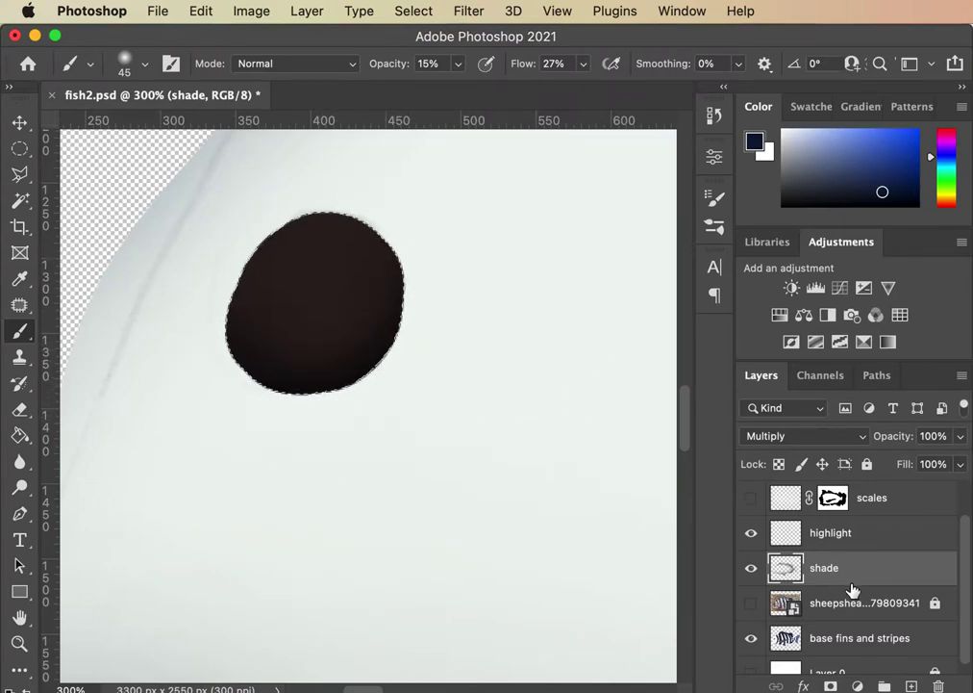
Step: Activate the highlight layer, clear the eye selection and set the brush color to off-white f9f9f9
{"action": "left_click", "coordinate": [833, 535]}
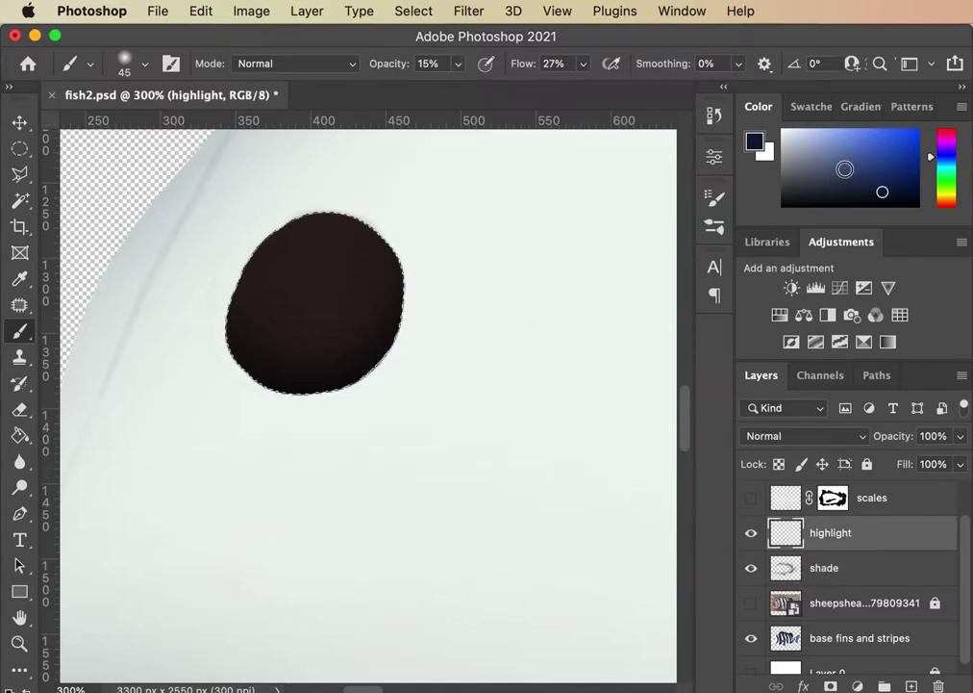
{"action": "left_click", "coordinate": [537, 300], "text": "alt"}
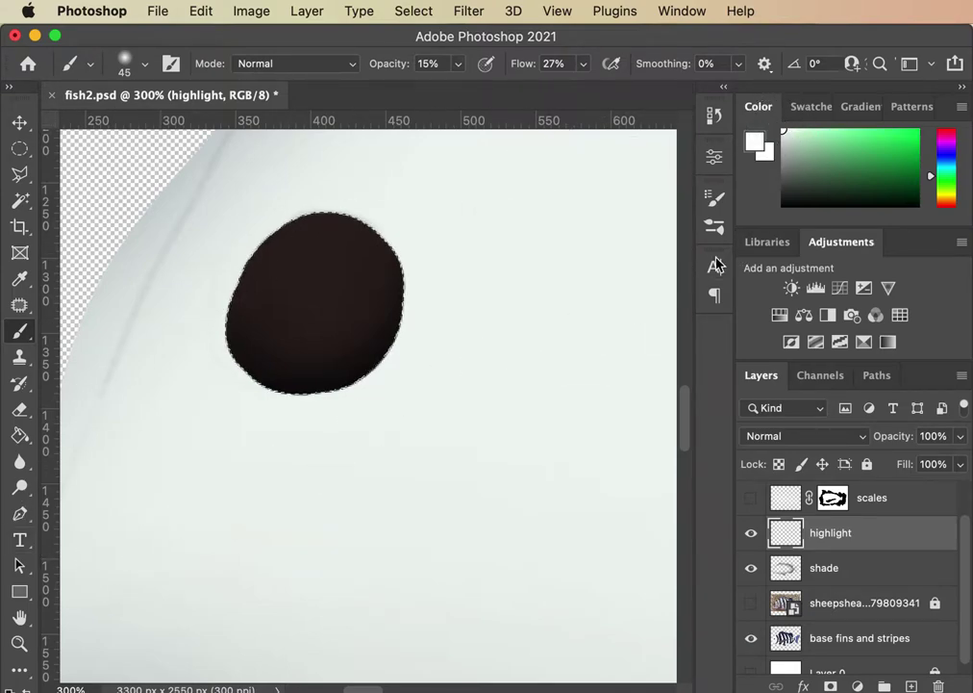
{"action": "key", "text": "super+d"}
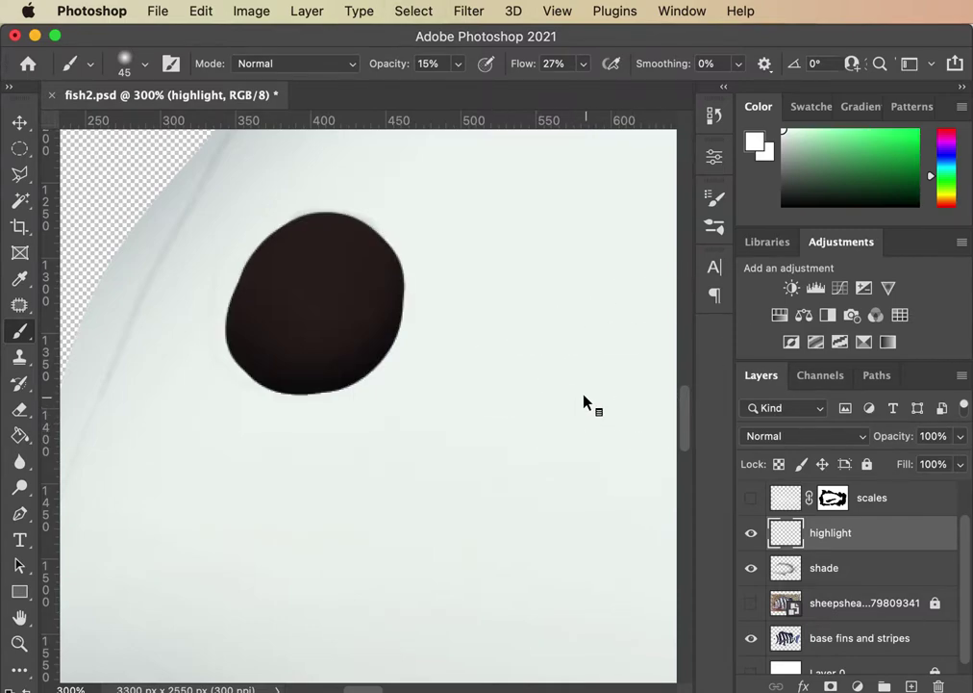
{"action": "left_click", "coordinate": [559, 375], "text": "alt"}
{"action": "left_click", "coordinate": [755, 144]}
{"action": "left_click", "coordinate": [142, 384]}
{"action": "left_click_drag", "start_coordinate": [142, 384], "coordinate": [140, 380]}
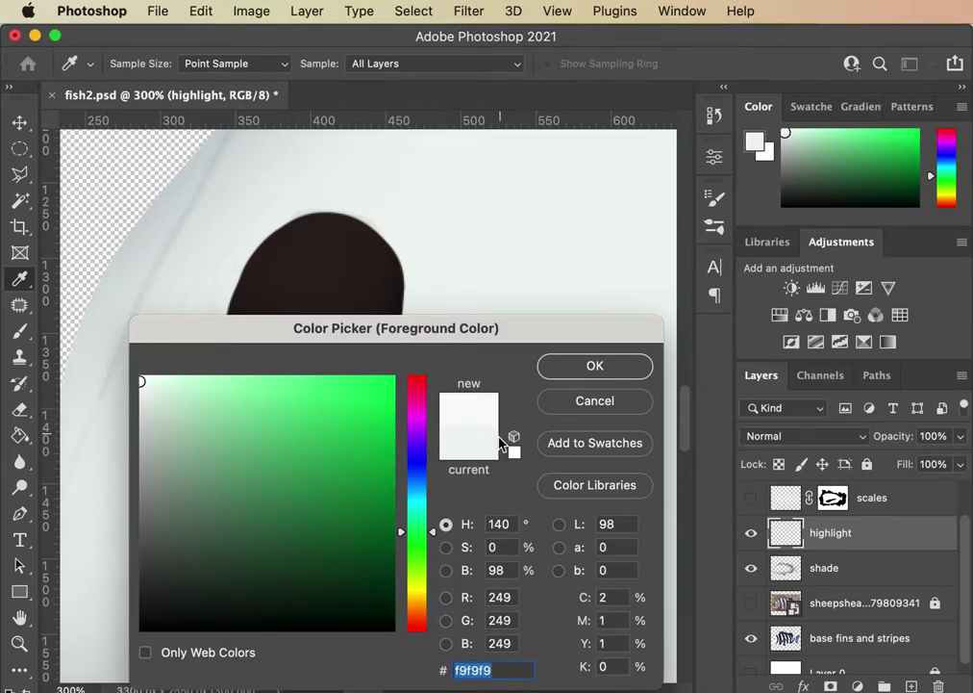
{"action": "left_click", "coordinate": [575, 366]}
{"action": "key", "text": "b"}
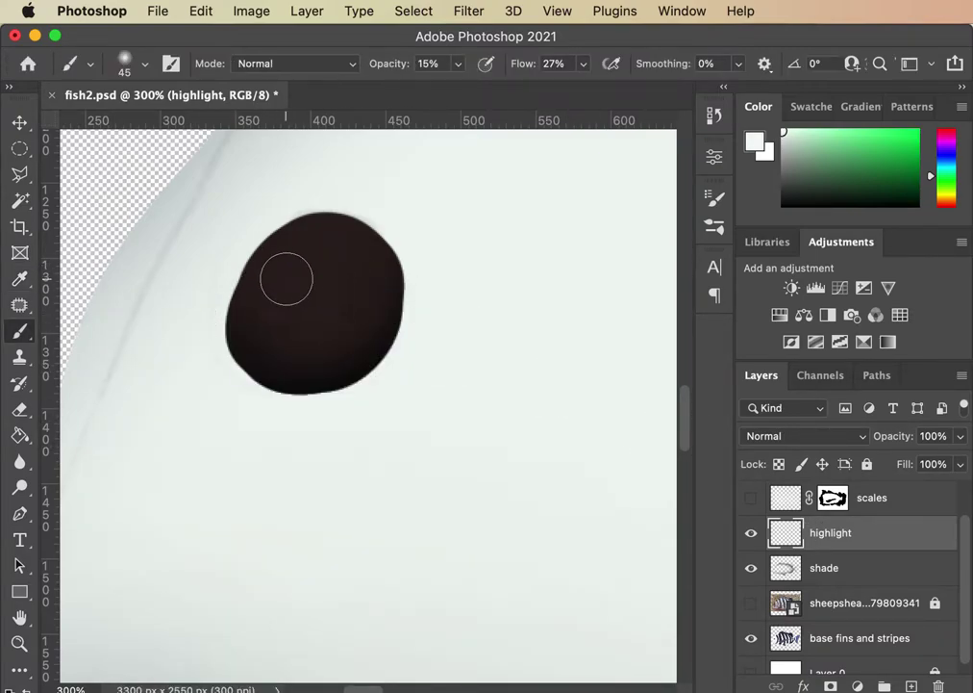
Step: Paint a soft highlight on the upper left of the eye, adding a sharper glint with a 9 px brush
{"action": "mouse_move", "coordinate": [314, 294]}
{"action": "left_mouse_down"}
{"action": "mouse_move", "coordinate": [287, 270]}
{"action": "mouse_move", "coordinate": [330, 281]}
{"action": "mouse_move", "coordinate": [277, 280]}
{"action": "mouse_move", "coordinate": [343, 321]}
{"action": "mouse_move", "coordinate": [311, 259]}
{"action": "mouse_move", "coordinate": [371, 339]}
{"action": "mouse_move", "coordinate": [284, 277]}
{"action": "left_mouse_up"}
{"action": "key", "text": "bracketleft"}
{"action": "key", "text": "bracketleft"}
{"action": "key", "text": "bracketleft"}
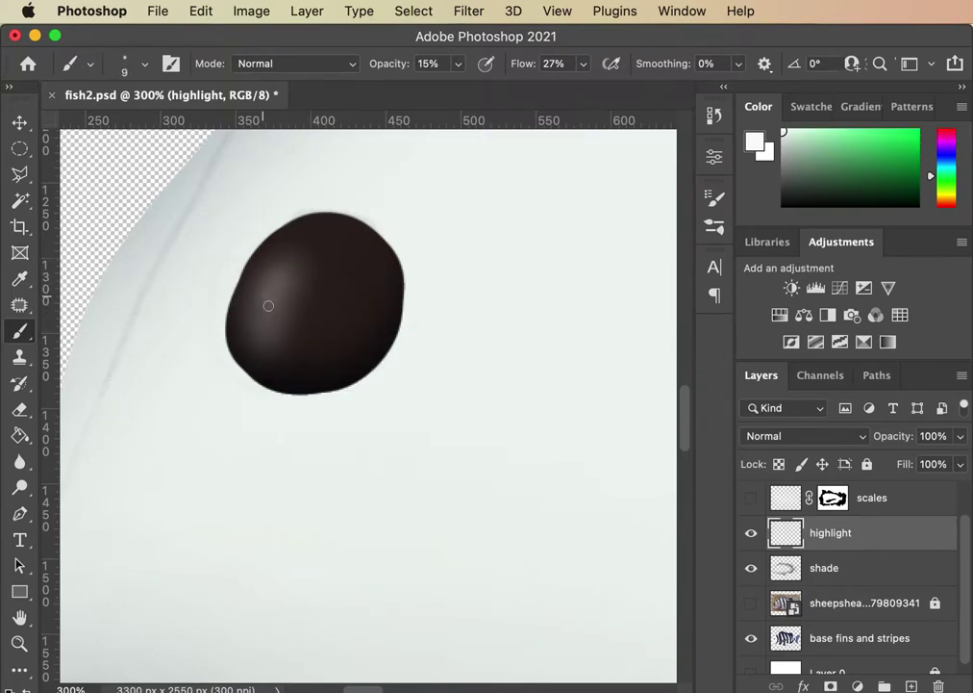
{"action": "mouse_move", "coordinate": [268, 302]}
{"action": "left_mouse_down"}
{"action": "mouse_move", "coordinate": [267, 280]}
{"action": "mouse_move", "coordinate": [283, 276]}
{"action": "mouse_move", "coordinate": [268, 266]}
{"action": "mouse_move", "coordinate": [276, 271]}
{"action": "mouse_move", "coordinate": [289, 256]}
{"action": "left_mouse_up"}
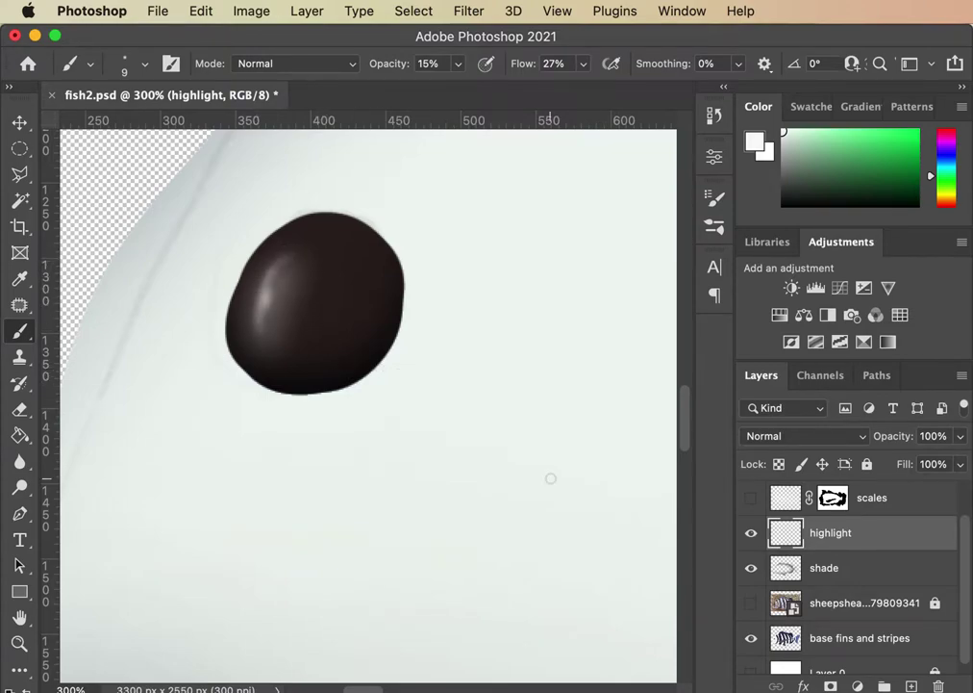
{"action": "key", "text": "super+minus"}
{"action": "key", "text": "super+minus"}
{"action": "key", "text": "super+minus"}
{"action": "key", "text": "super+minus"}
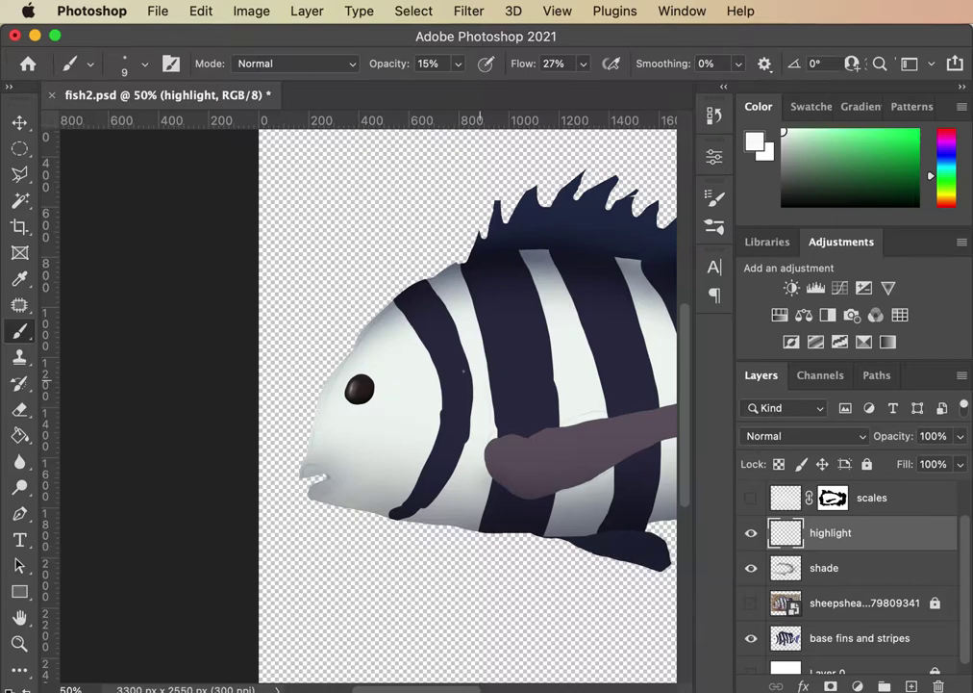
Step: Set the brush to 45 px and load the base fins and stripes layer's silhouette as a selection
{"action": "key", "text": "bracketright"}
{"action": "key", "text": "bracketright"}
{"action": "left_click", "coordinate": [835, 640]}
{"action": "left_click", "coordinate": [751, 638]}
{"action": "left_click", "coordinate": [751, 638]}
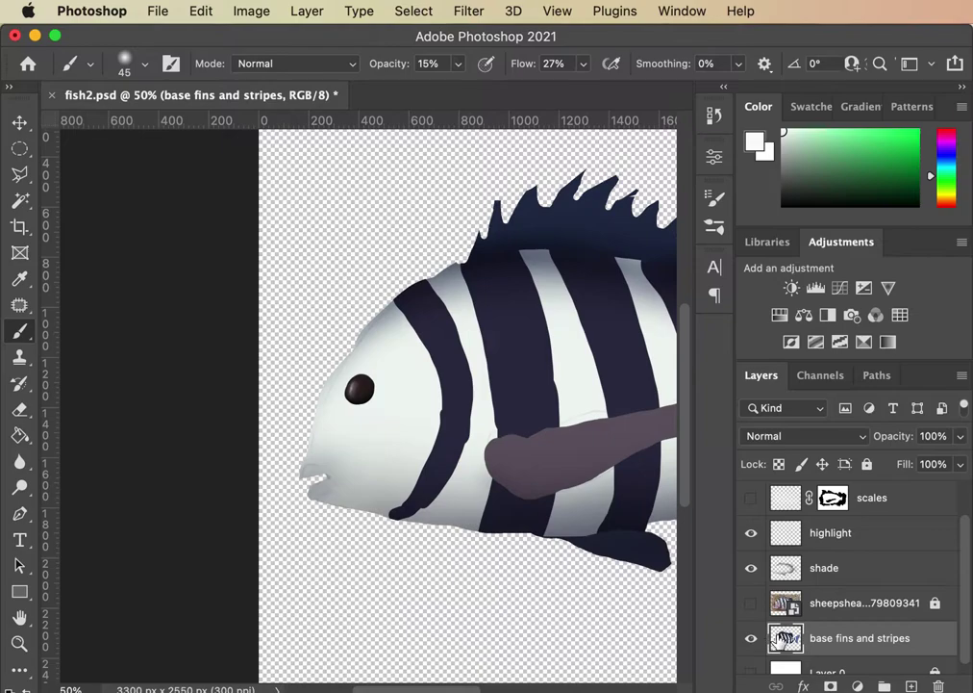
{"action": "left_click", "coordinate": [787, 637], "text": "super"}
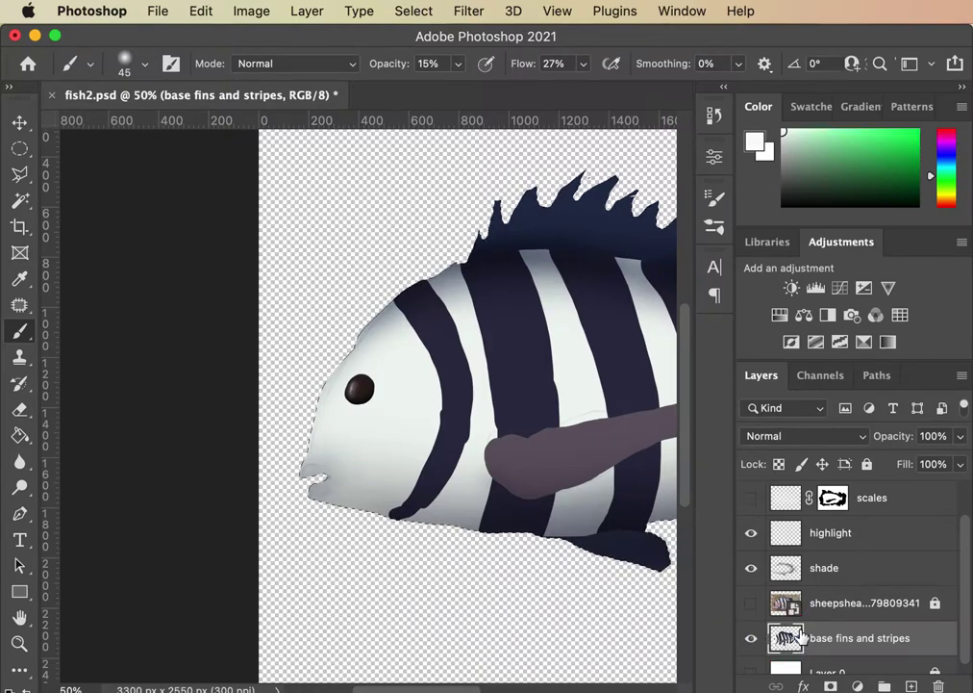
{"action": "key", "text": "super+equal"}
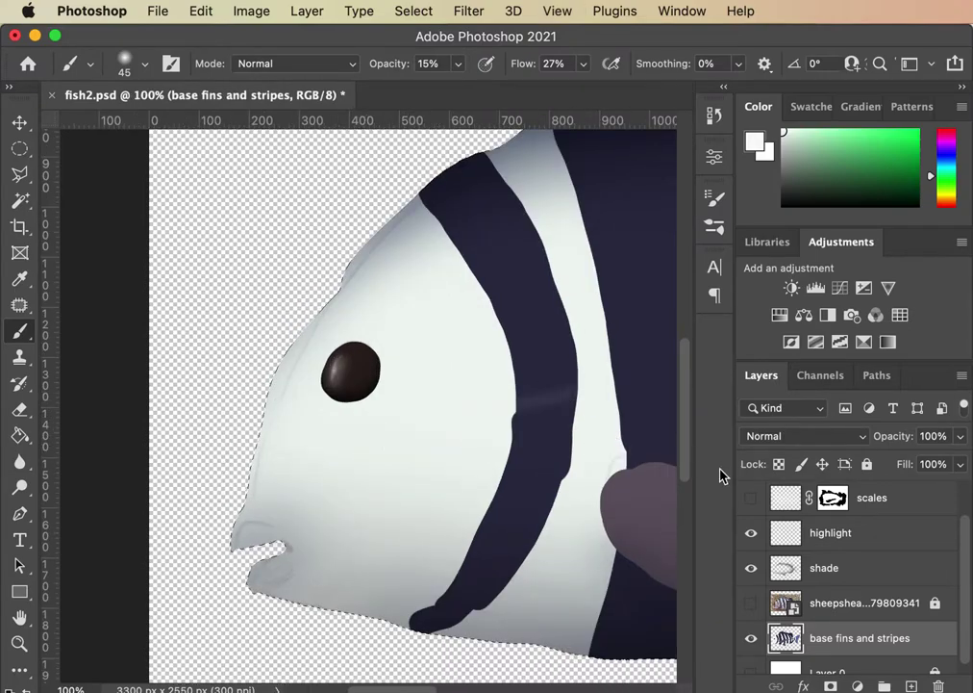
{"action": "key", "text": "super+minus"}
{"action": "key", "text": "super+minus"}
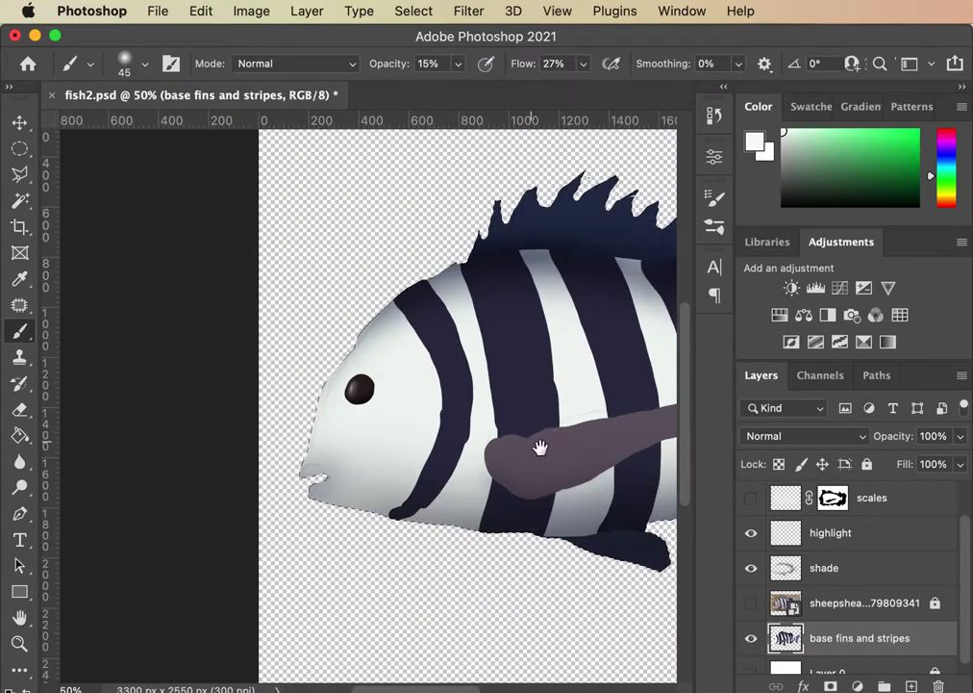
Step: Examine the fins in the reference photo by temporarily showing it and hiding the base fins and stripes layer
{"action": "scroll", "coordinate": [533, 443], "scroll_direction": "right", "scroll_amount": 5}
{"action": "scroll", "coordinate": [383, 545], "scroll_direction": "up", "scroll_amount": 3}
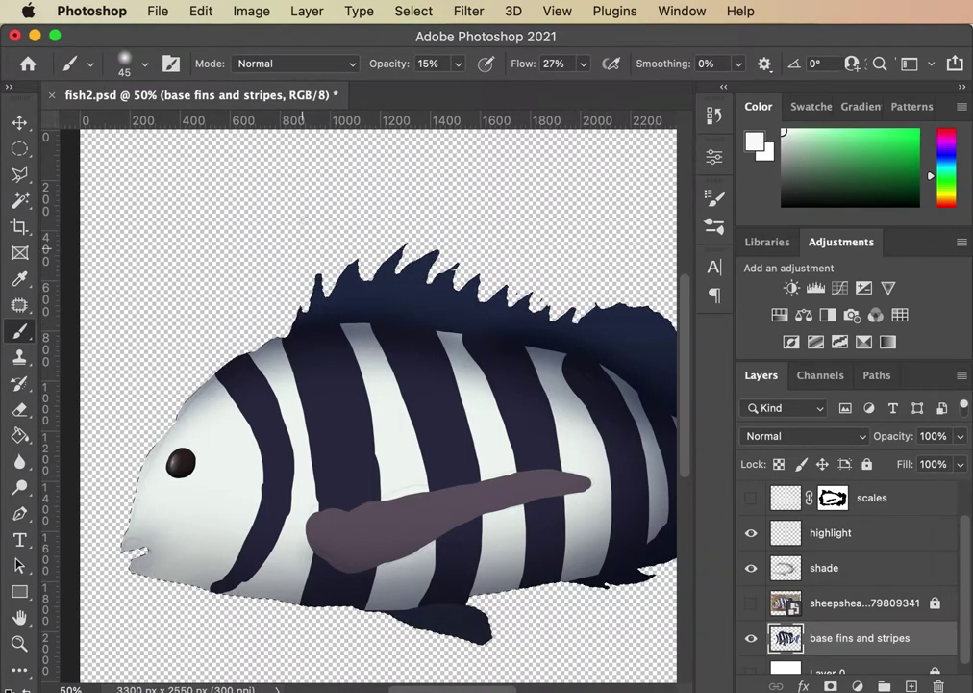
{"action": "left_click", "coordinate": [750, 639]}
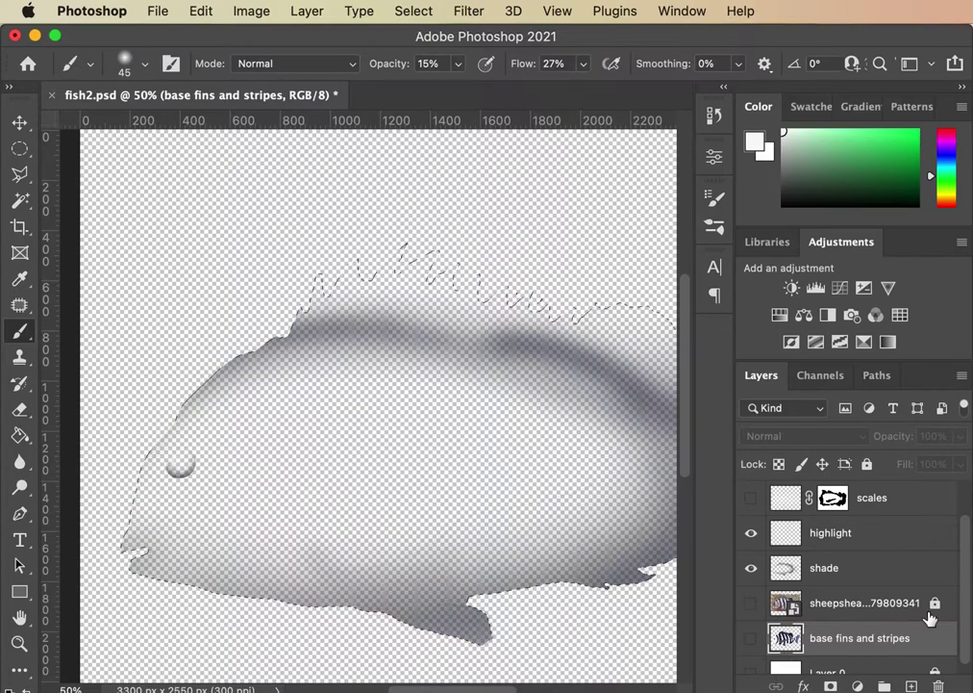
{"action": "scroll", "coordinate": [961, 597], "scroll_direction": "down", "scroll_amount": 1}
{"action": "left_click", "coordinate": [752, 586]}
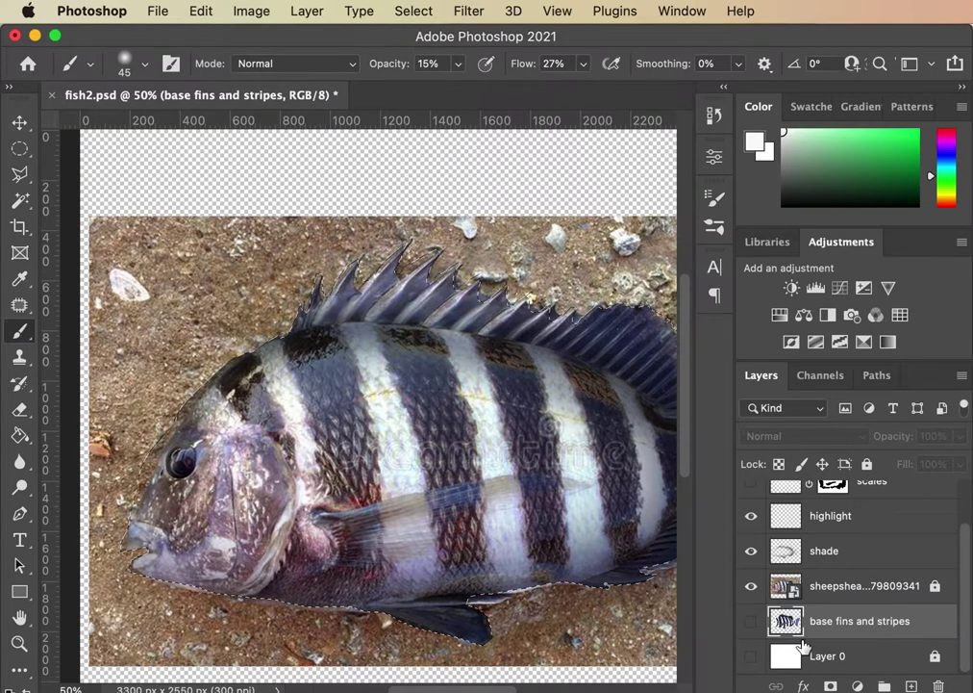
{"action": "left_click", "coordinate": [753, 622]}
{"action": "left_click", "coordinate": [752, 620]}
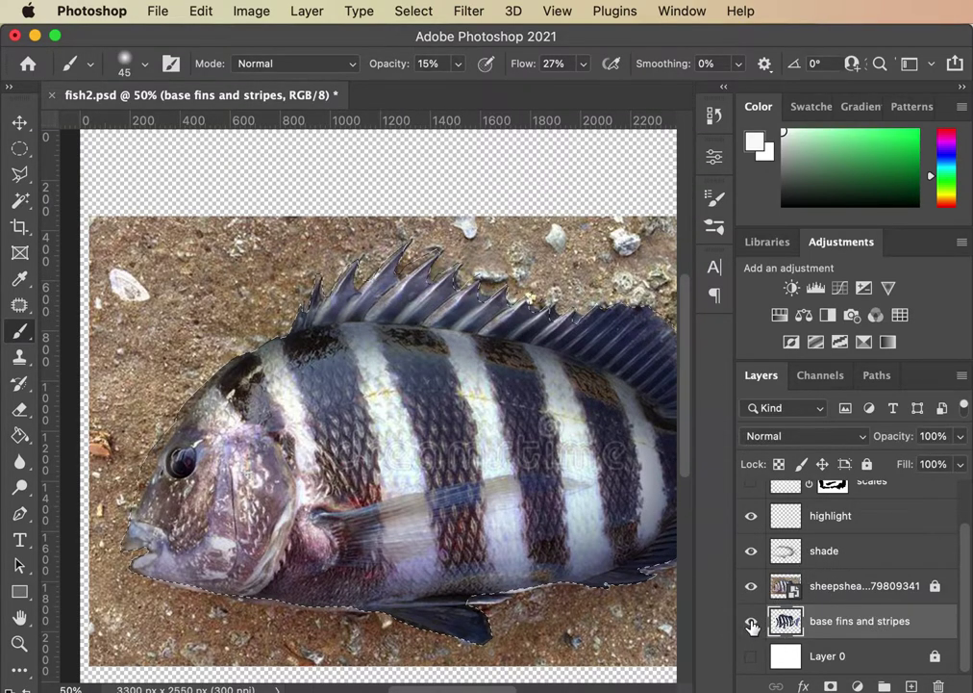
{"action": "left_click", "coordinate": [751, 586]}
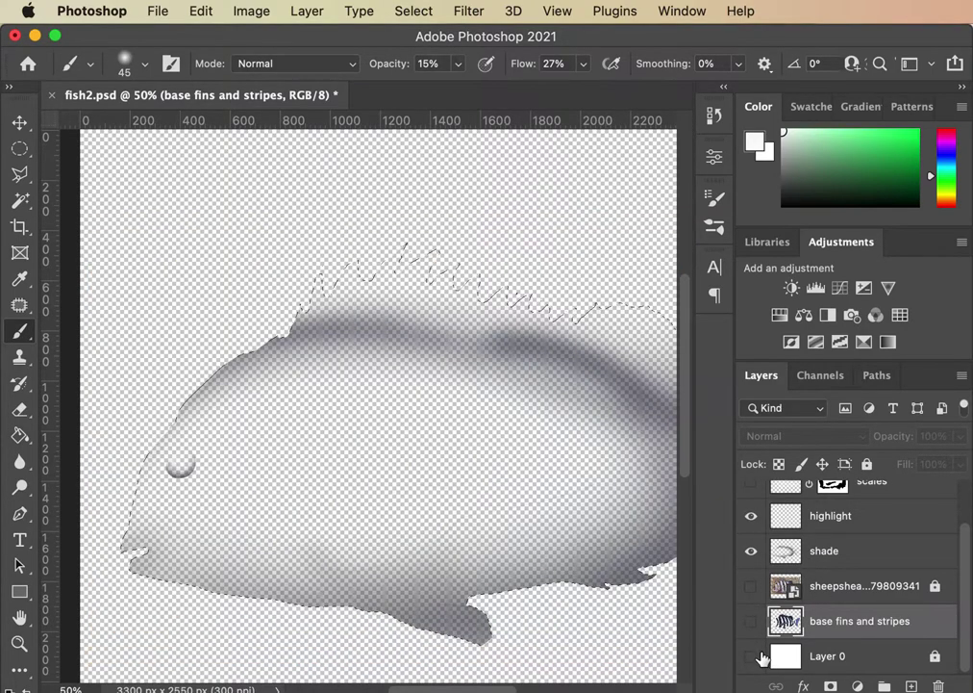
{"action": "left_click", "coordinate": [751, 620]}
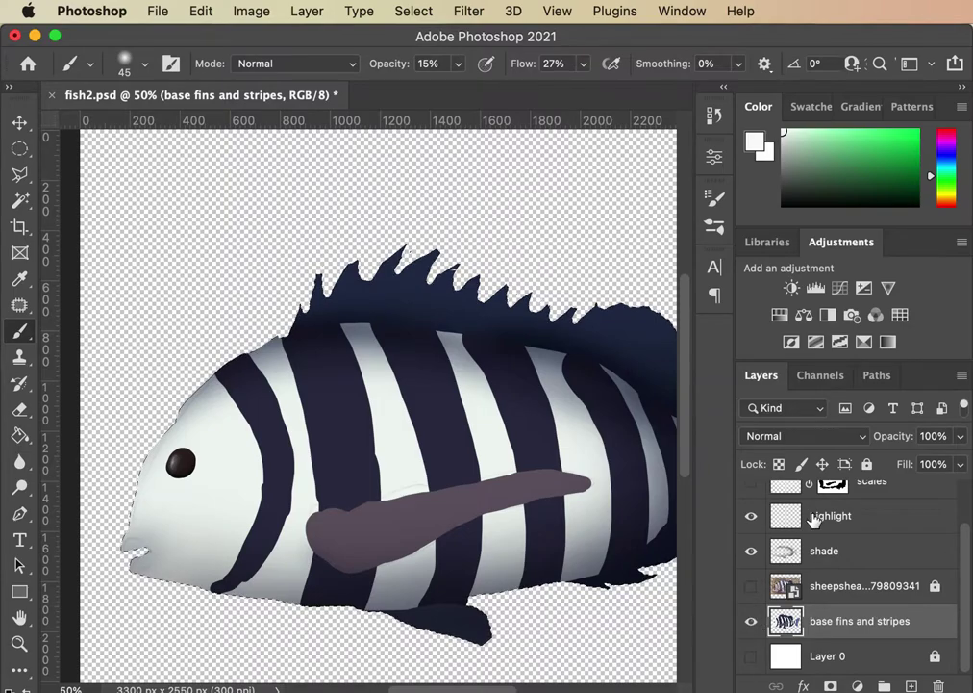
Step: Activate the highlight layer, set the brush opacity to 56%, and test highlight strokes on the front dorsal spines, undoing unwanted strokes
{"action": "left_click", "coordinate": [813, 517]}
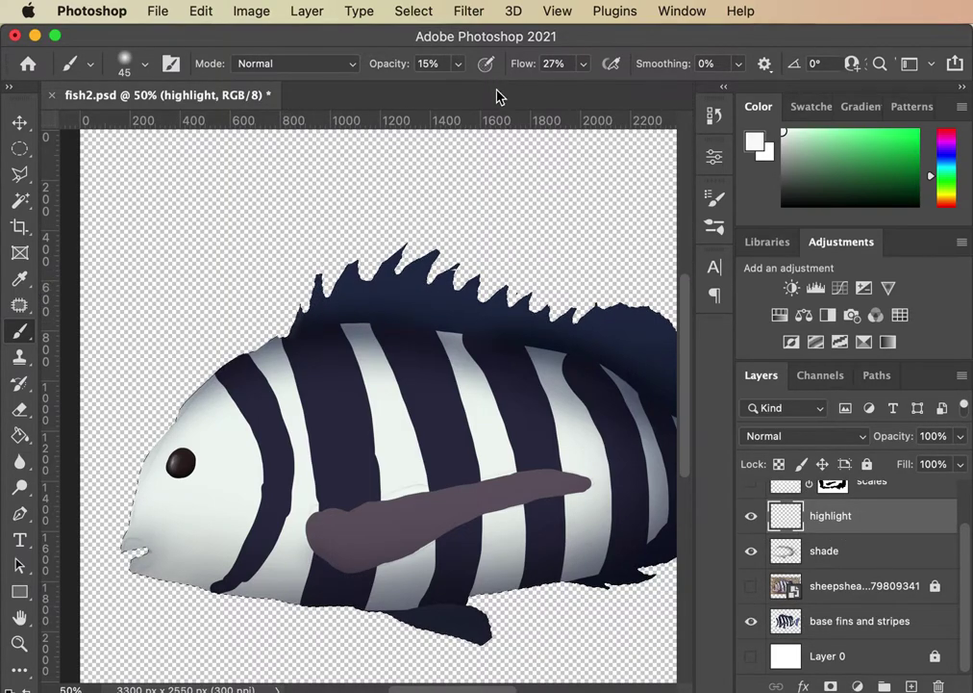
{"action": "left_click_drag", "start_coordinate": [458, 64], "coordinate": [494, 96]}
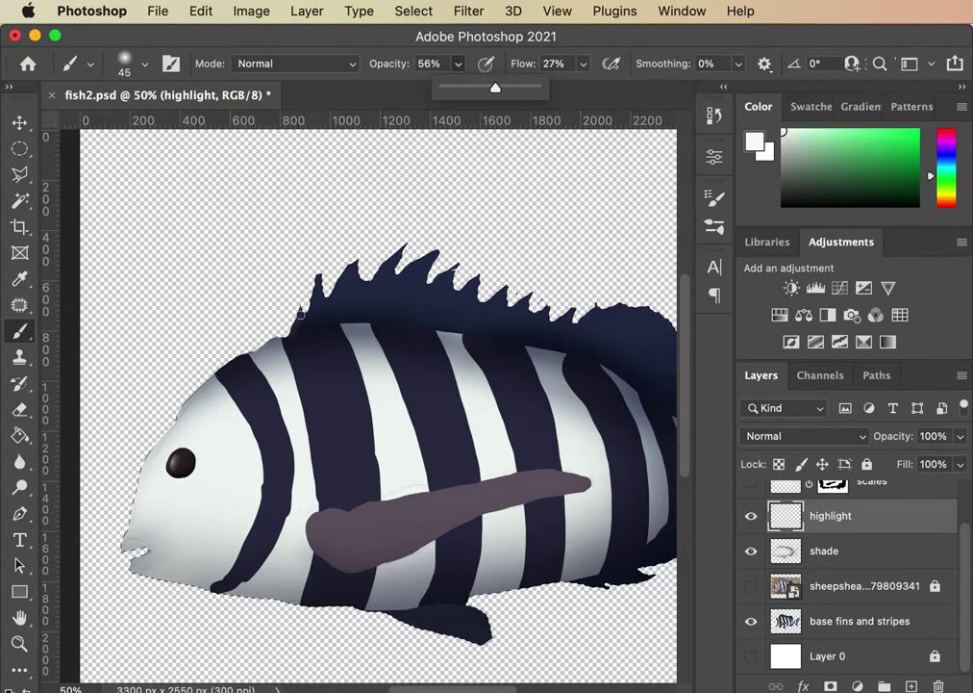
{"action": "left_click_drag", "start_coordinate": [293, 332], "coordinate": [314, 314]}
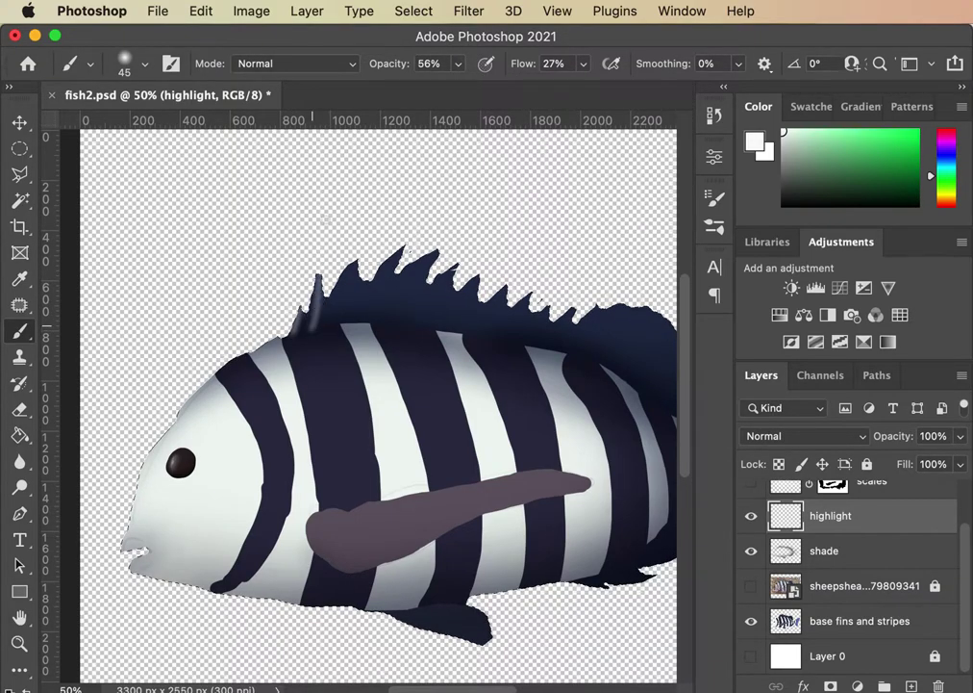
{"action": "key", "text": "super+z"}
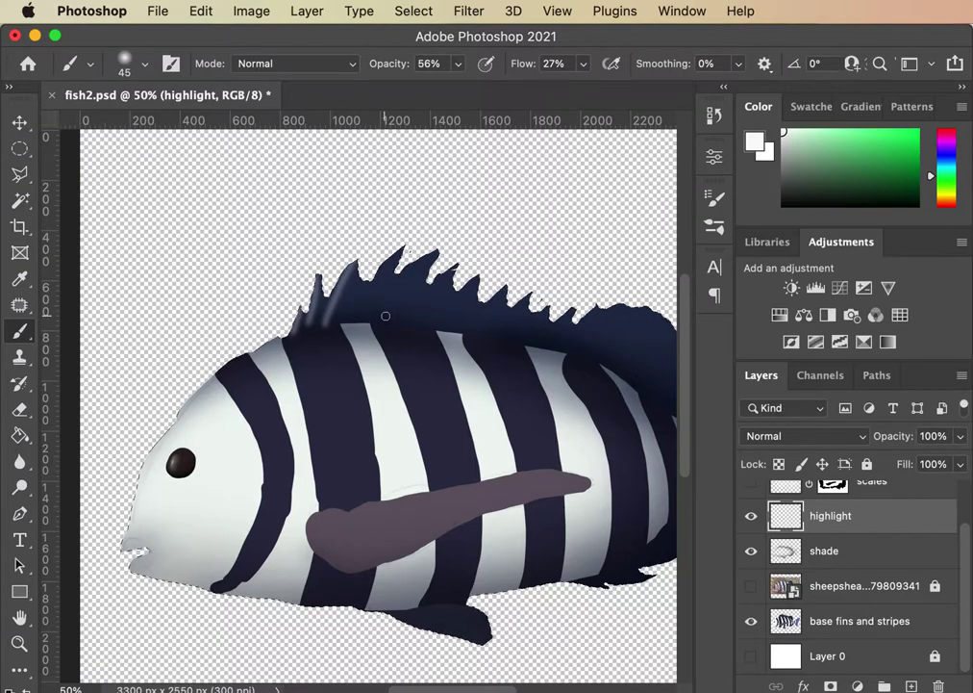
{"action": "key", "text": "super+z"}
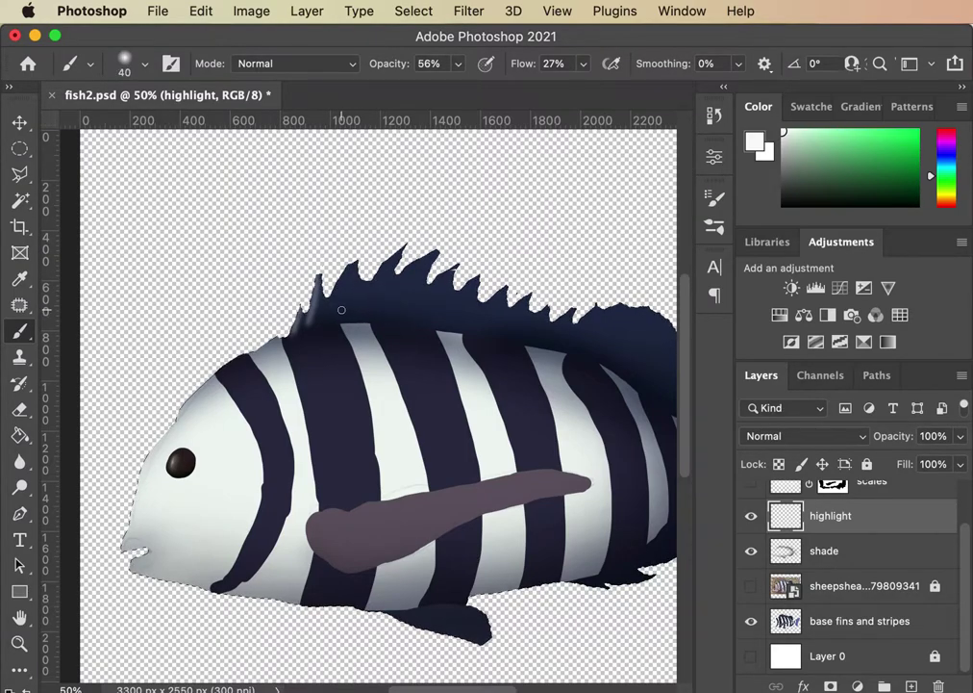
Step: Lower the brush opacity to 36% and paint soft ray highlights along the spiny dorsal fin with a 90 px brush
{"action": "left_click", "coordinate": [458, 63]}
{"action": "left_click_drag", "start_coordinate": [462, 88], "coordinate": [437, 91]}
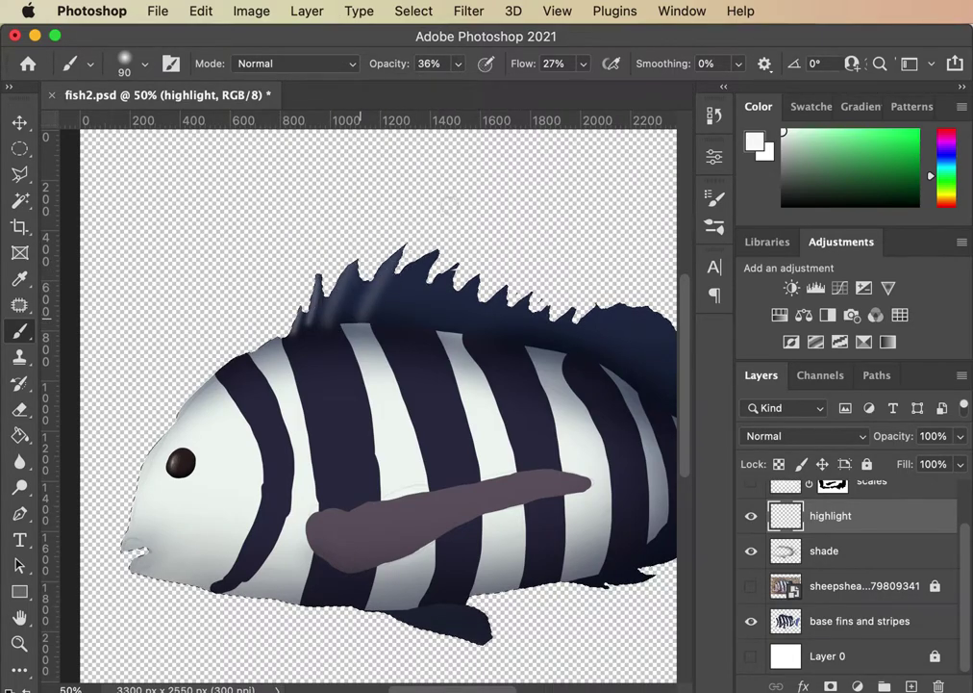
{"action": "left_click_drag", "start_coordinate": [391, 318], "coordinate": [397, 258]}
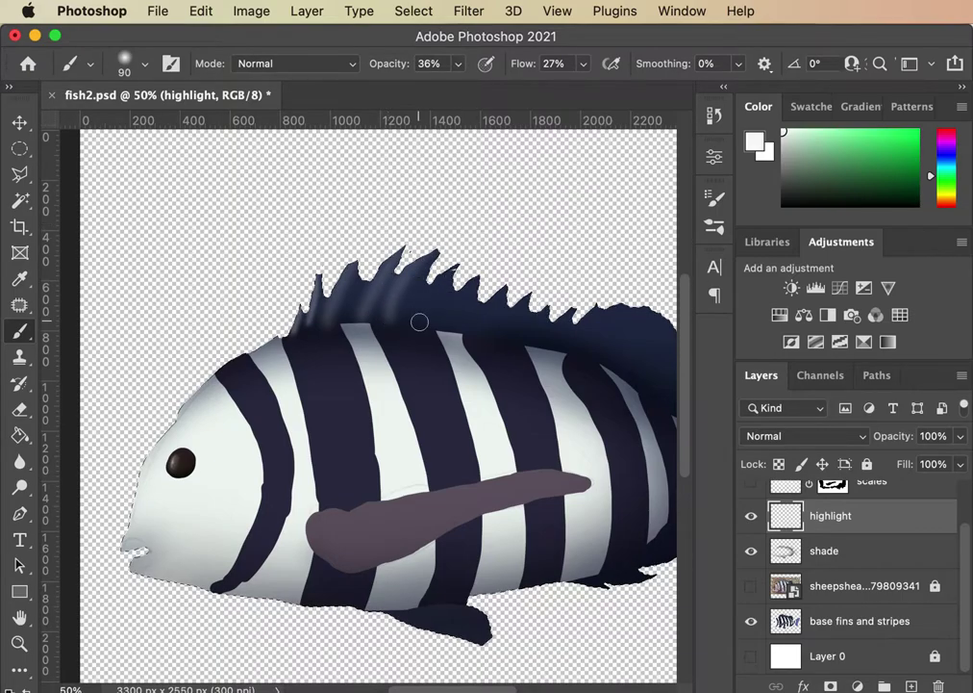
{"action": "left_click_drag", "start_coordinate": [420, 320], "coordinate": [435, 289]}
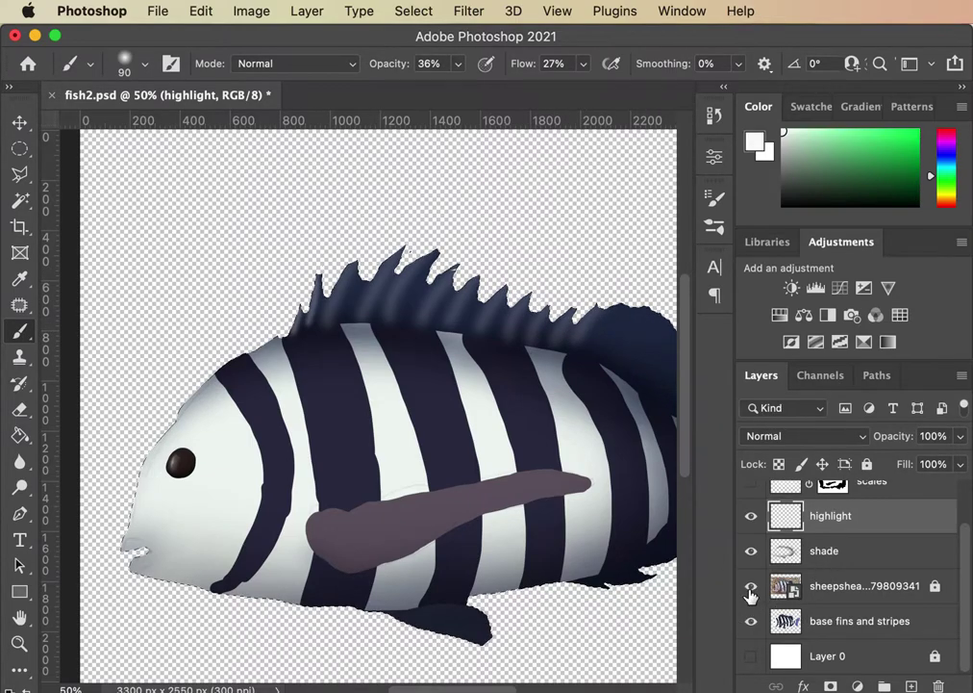
Step: Paint curved ray highlights across the rear dorsal fin with a 50 px brush, using the reference photo as a guide
{"action": "left_click", "coordinate": [751, 585]}
{"action": "left_click", "coordinate": [753, 620]}
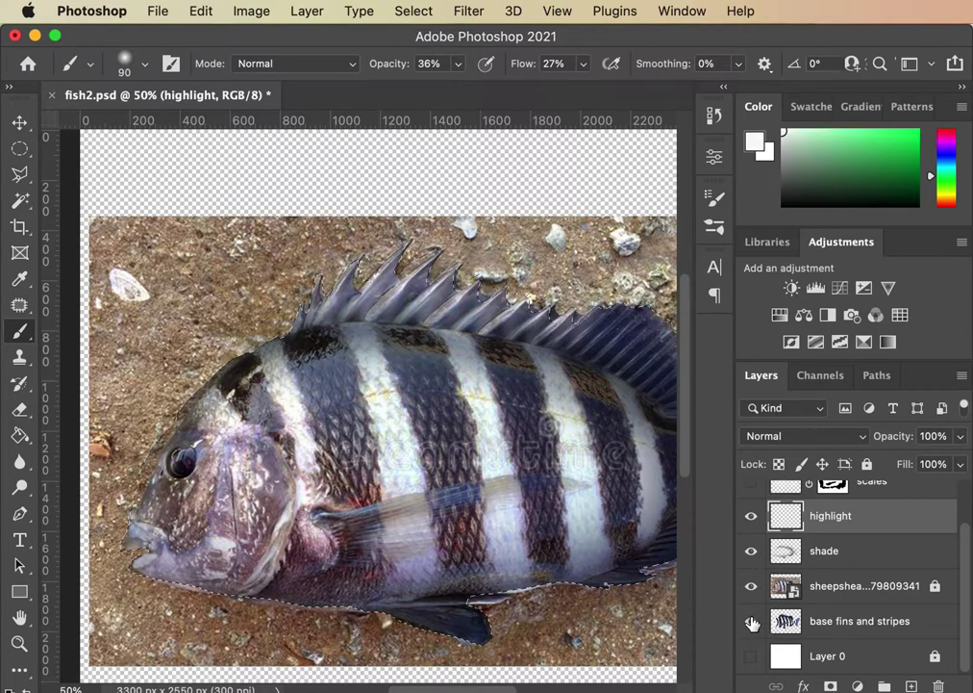
{"action": "left_click", "coordinate": [751, 621]}
{"action": "left_click", "coordinate": [751, 586]}
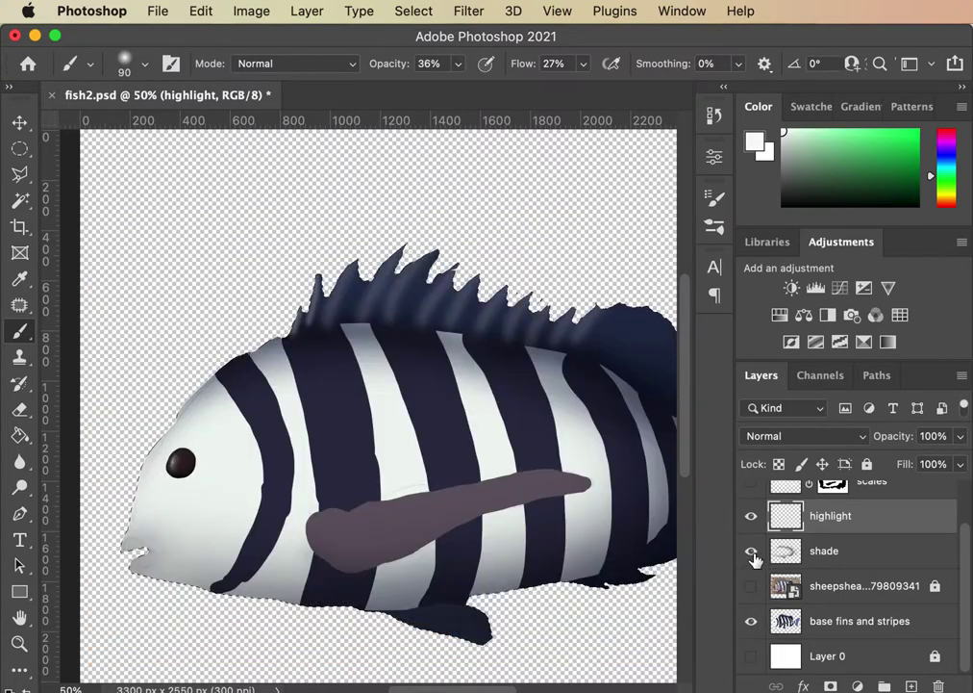
{"action": "scroll", "coordinate": [471, 457], "scroll_direction": "right", "scroll_amount": 3}
{"action": "scroll", "coordinate": [471, 457], "scroll_direction": "up", "scroll_amount": 1}
{"action": "key", "text": "bracketleft"}
{"action": "key", "text": "bracketleft"}
{"action": "key", "text": "bracketleft"}
{"action": "key", "text": "bracketleft"}
{"action": "mouse_move", "coordinate": [421, 400]}
{"action": "left_mouse_down"}
{"action": "mouse_move", "coordinate": [485, 340]}
{"action": "mouse_move", "coordinate": [486, 375]}
{"action": "mouse_move", "coordinate": [445, 409]}
{"action": "mouse_move", "coordinate": [470, 415]}
{"action": "mouse_move", "coordinate": [459, 416]}
{"action": "mouse_move", "coordinate": [509, 370]}
{"action": "left_mouse_up"}
{"action": "mouse_move", "coordinate": [469, 426]}
{"action": "left_mouse_down"}
{"action": "mouse_move", "coordinate": [492, 389]}
{"action": "mouse_move", "coordinate": [478, 428]}
{"action": "mouse_move", "coordinate": [500, 431]}
{"action": "left_mouse_up"}
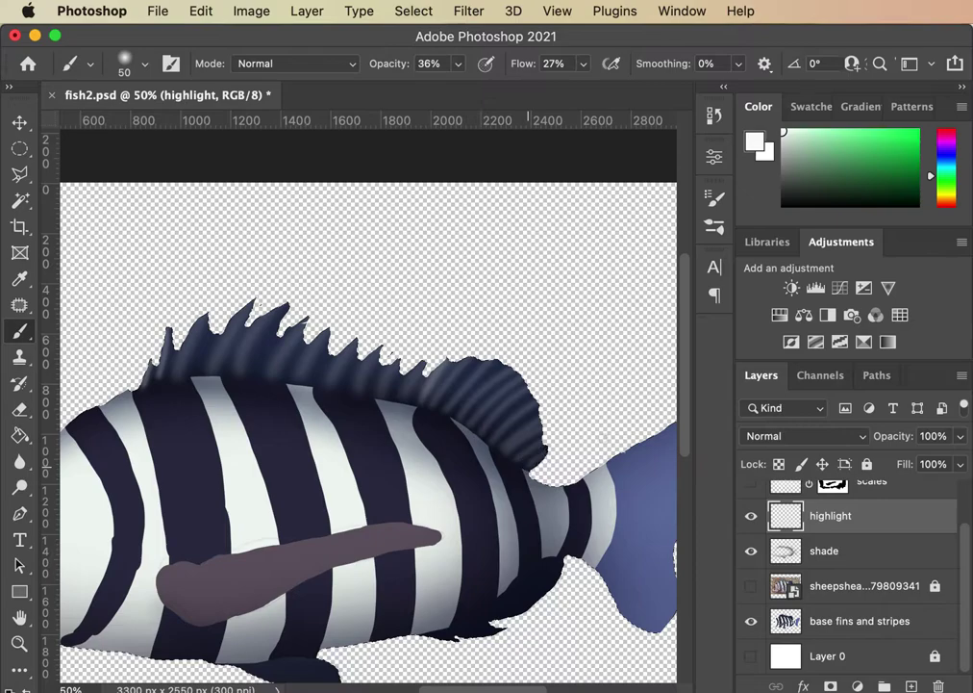
Step: Paint fine ray highlights on the anal and pelvic fins with a 35 px brush, checking them against the reference photo
{"action": "left_click", "coordinate": [751, 586]}
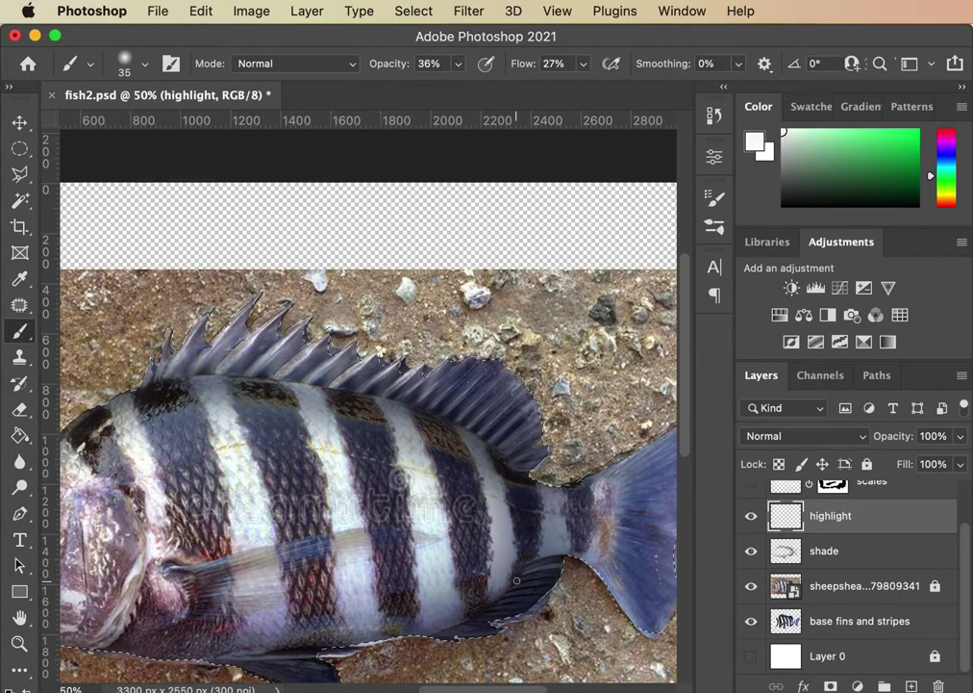
{"action": "left_click", "coordinate": [751, 586]}
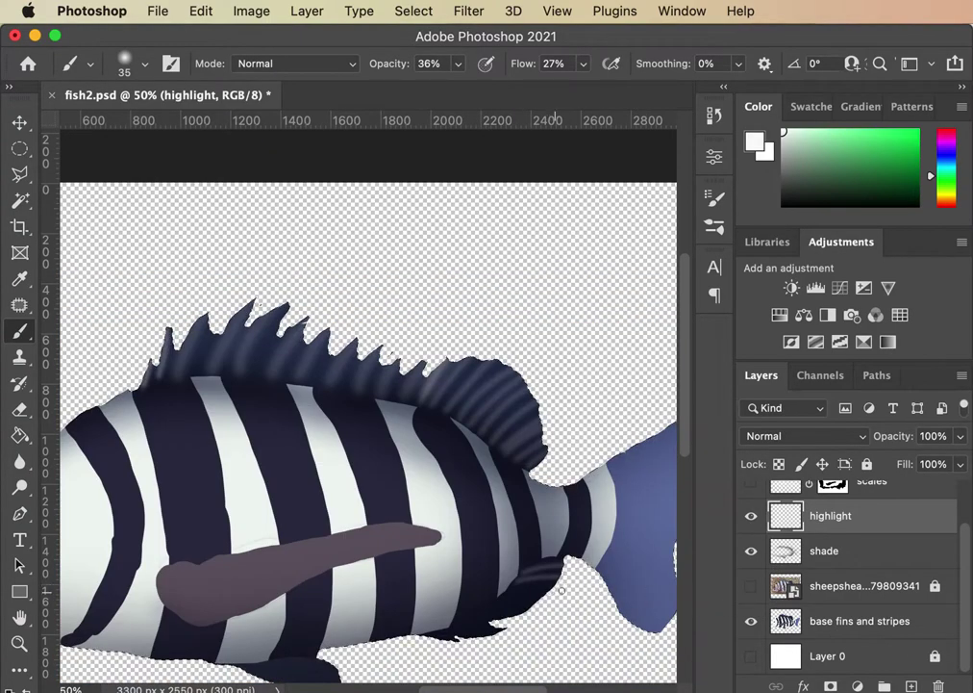
{"action": "left_click_drag", "start_coordinate": [504, 590], "coordinate": [536, 597]}
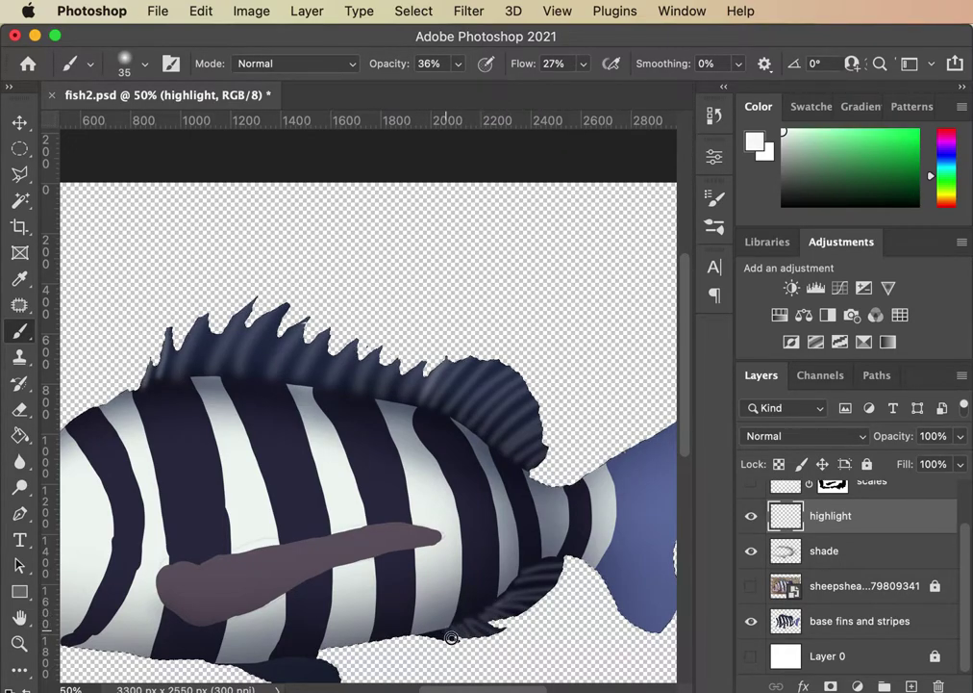
{"action": "left_click_drag", "start_coordinate": [441, 637], "coordinate": [536, 578]}
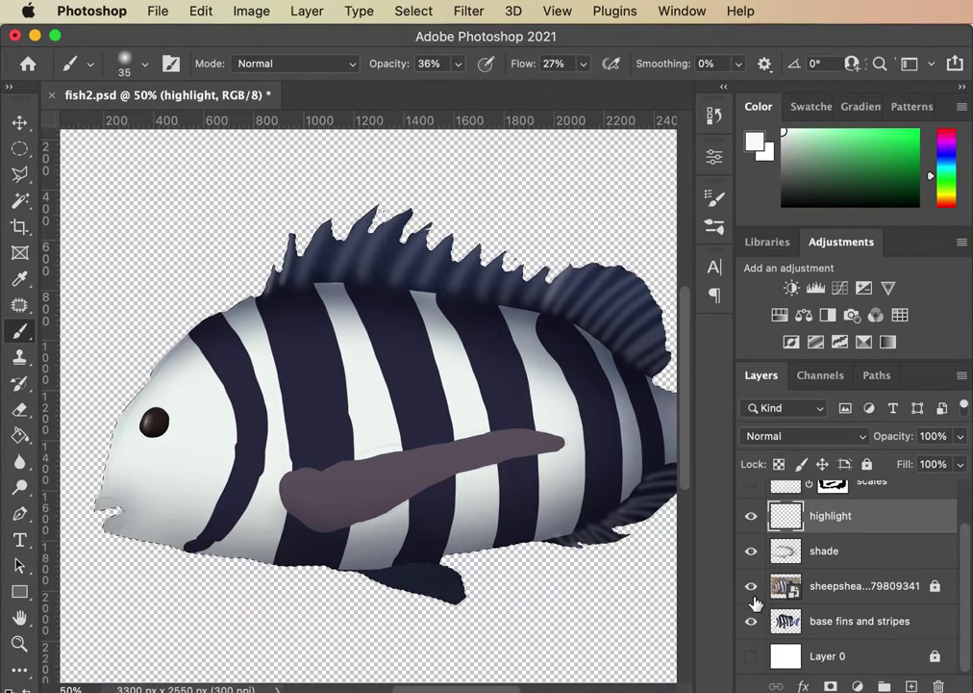
{"action": "left_click", "coordinate": [750, 597]}
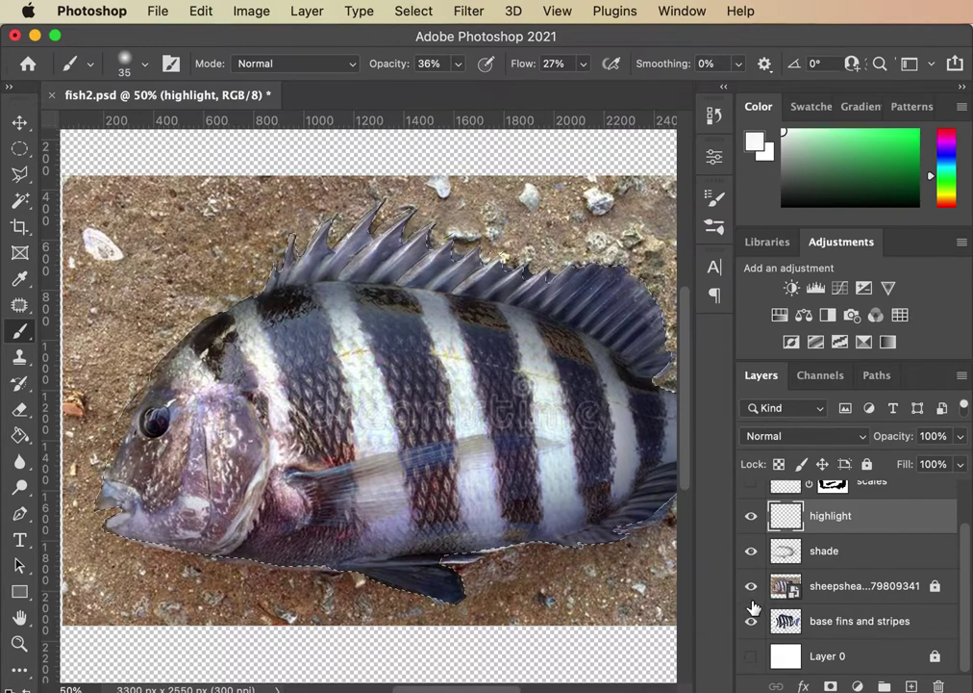
{"action": "left_click", "coordinate": [751, 585]}
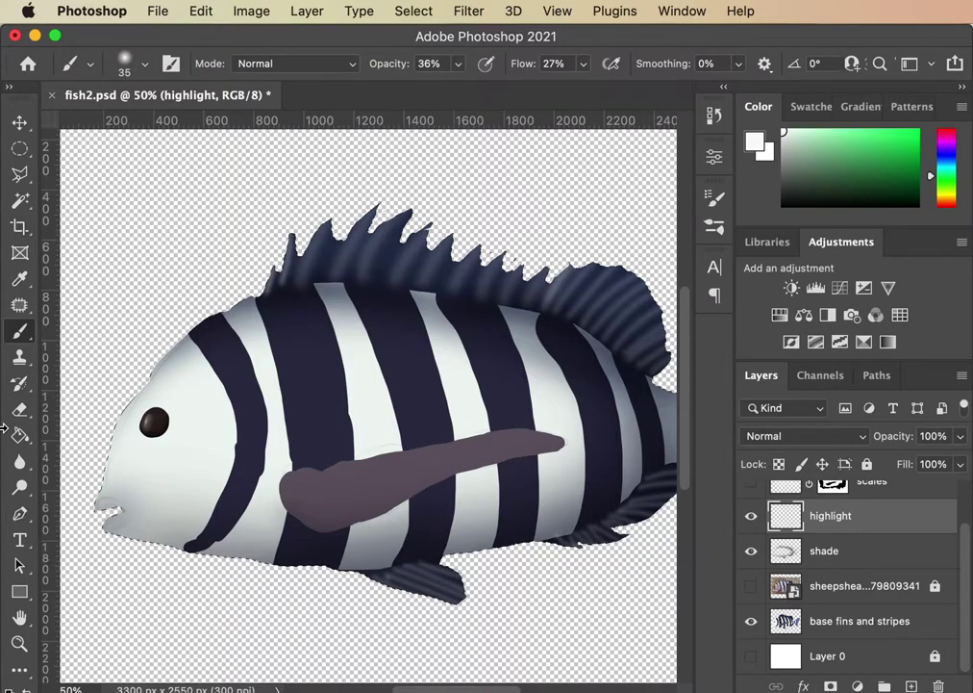
Step: Set up the Eraser with a Soft Round tip at 58% opacity
{"action": "left_click", "coordinate": [19, 409]}
{"action": "left_click", "coordinate": [141, 66]}
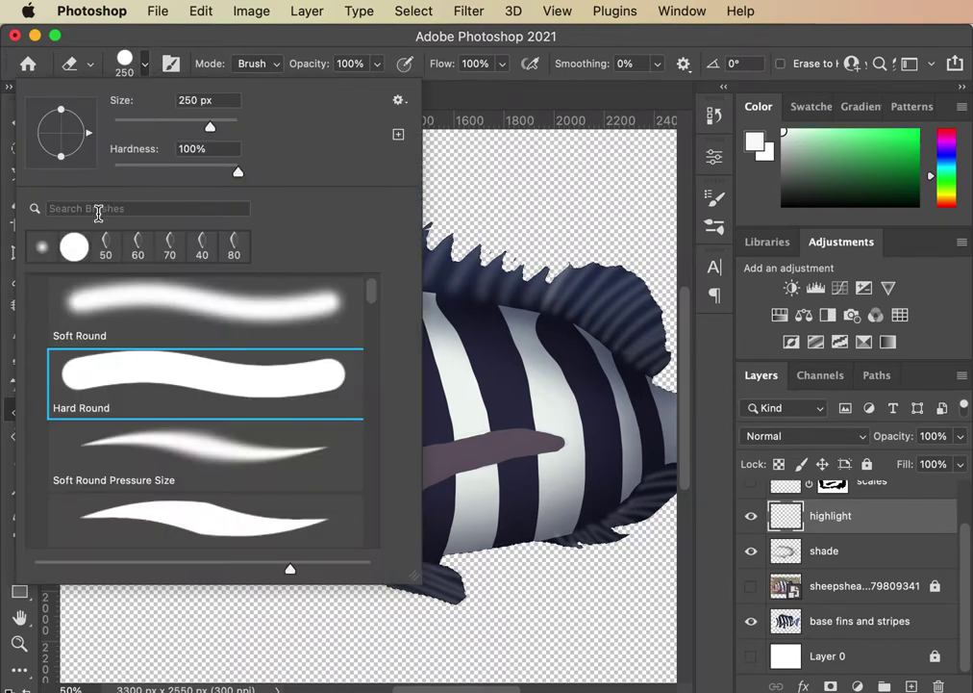
{"action": "left_click", "coordinate": [193, 338]}
{"action": "left_click", "coordinate": [418, 75]}
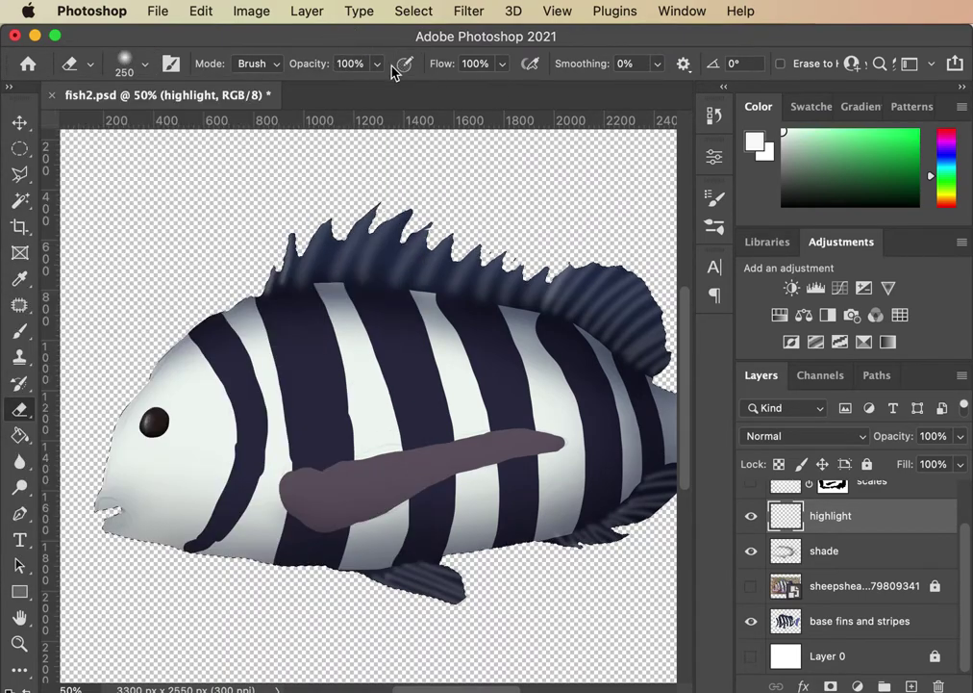
{"action": "left_click_drag", "start_coordinate": [376, 65], "coordinate": [338, 88]}
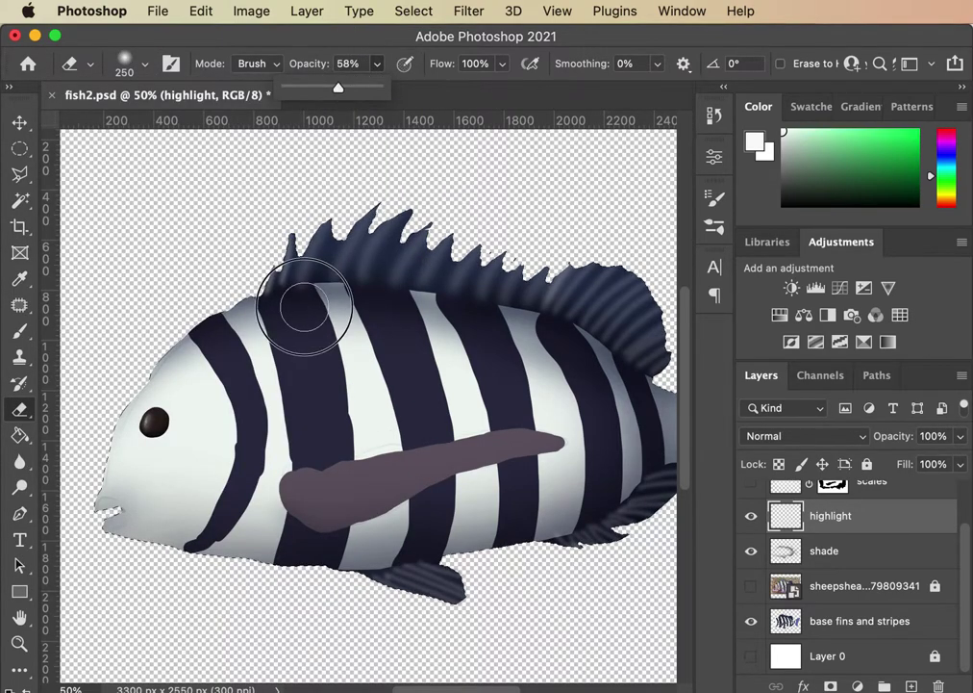
Step: Partially erase the highlights between the dorsal fin's rays, reducing the eraser to 100 px and then down to 35 px
{"action": "key", "text": "bracketleft"}
{"action": "key", "text": "bracketleft"}
{"action": "key", "text": "bracketleft"}
{"action": "key", "text": "bracketleft"}
{"action": "key", "text": "bracketleft"}
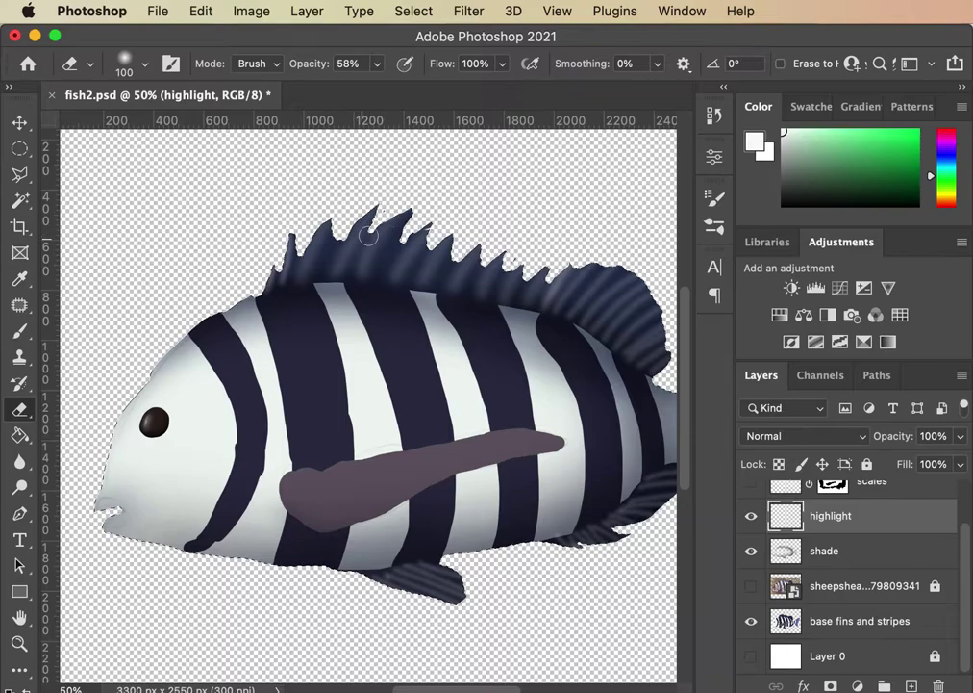
{"action": "key", "text": "p"}
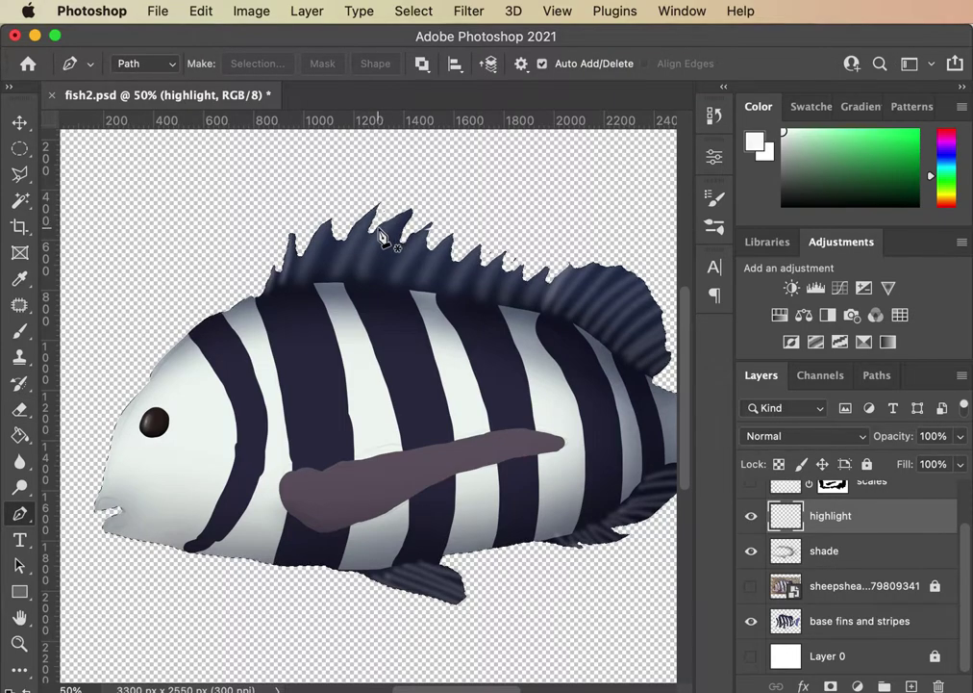
{"action": "key", "text": "e"}
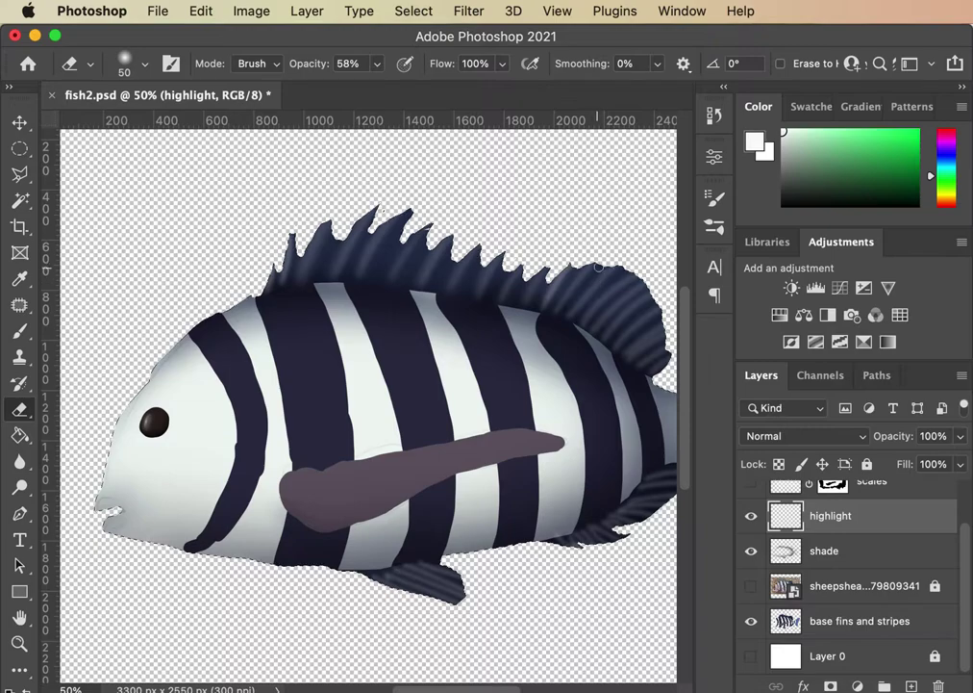
{"action": "key", "text": "bracketleft"}
{"action": "key", "text": "bracketleft"}
{"action": "key", "text": "bracketleft"}
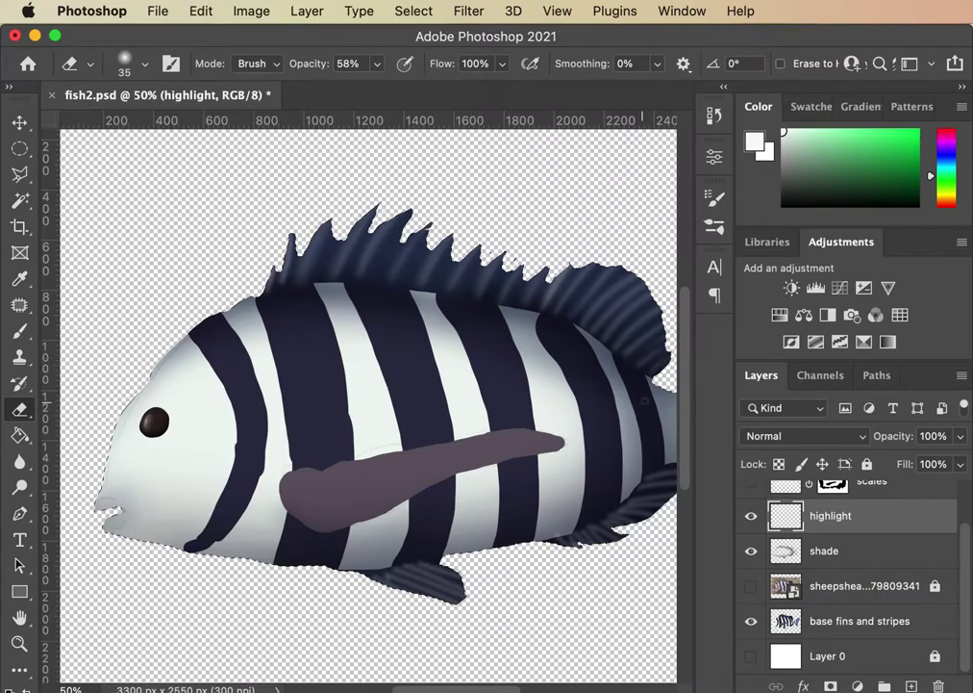
{"action": "left_click_drag", "start_coordinate": [591, 576], "coordinate": [507, 598]}
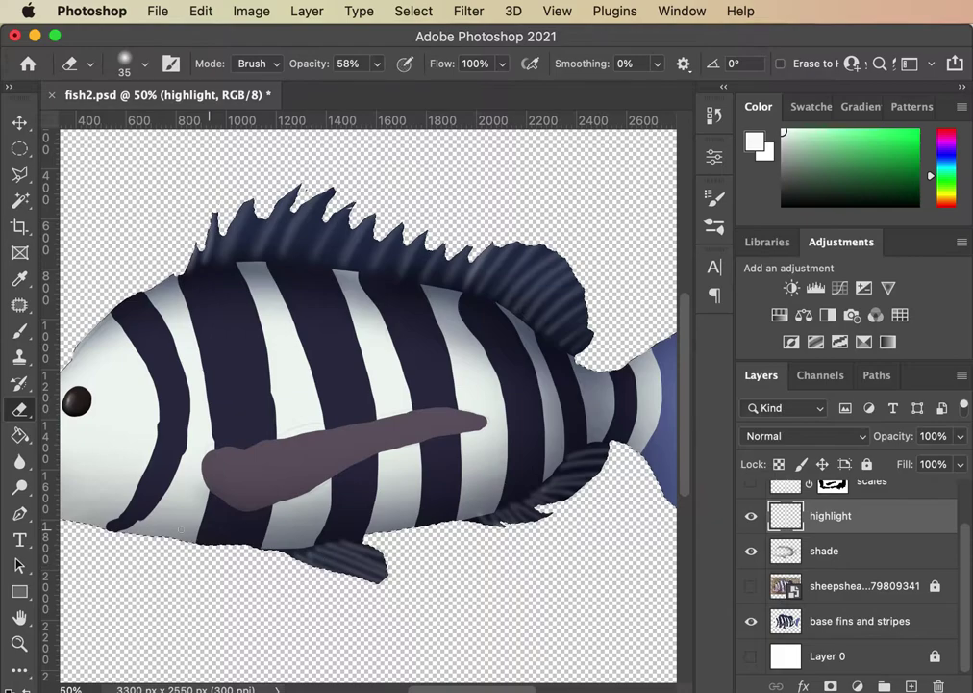
Step: Enlarge the eraser to 150 px and lower its flow to 26%
{"action": "key", "text": "bracketright"}
{"action": "key", "text": "bracketright"}
{"action": "key", "text": "bracketright"}
{"action": "key", "text": "bracketright"}
{"action": "key", "text": "bracketright"}
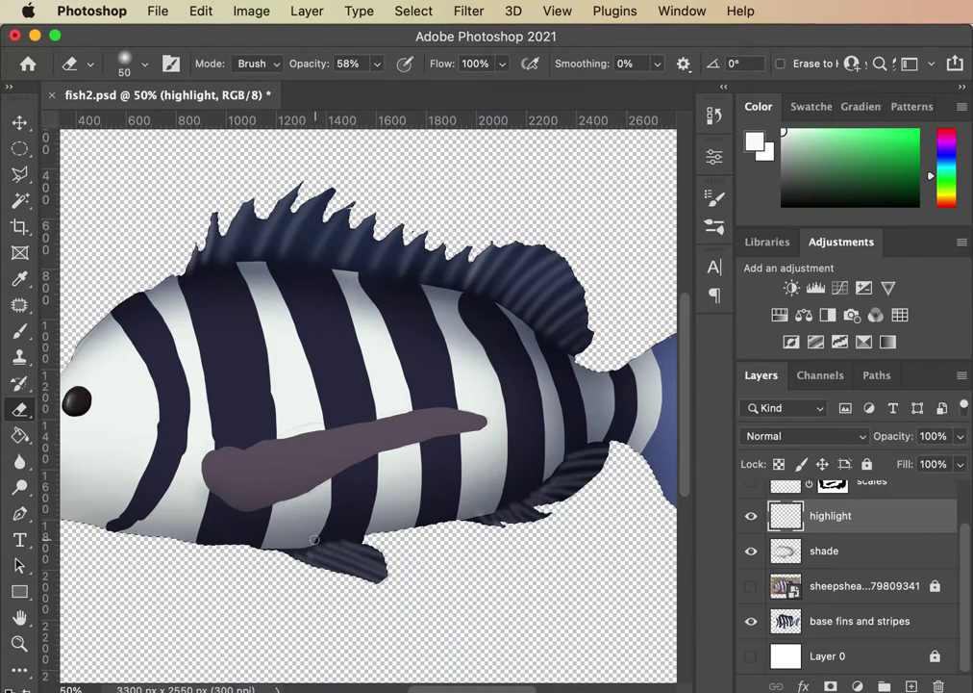
{"action": "key", "text": "bracketright"}
{"action": "key", "text": "bracketright"}
{"action": "key", "text": "bracketright"}
{"action": "key", "text": "bracketright"}
{"action": "left_click", "coordinate": [502, 63]}
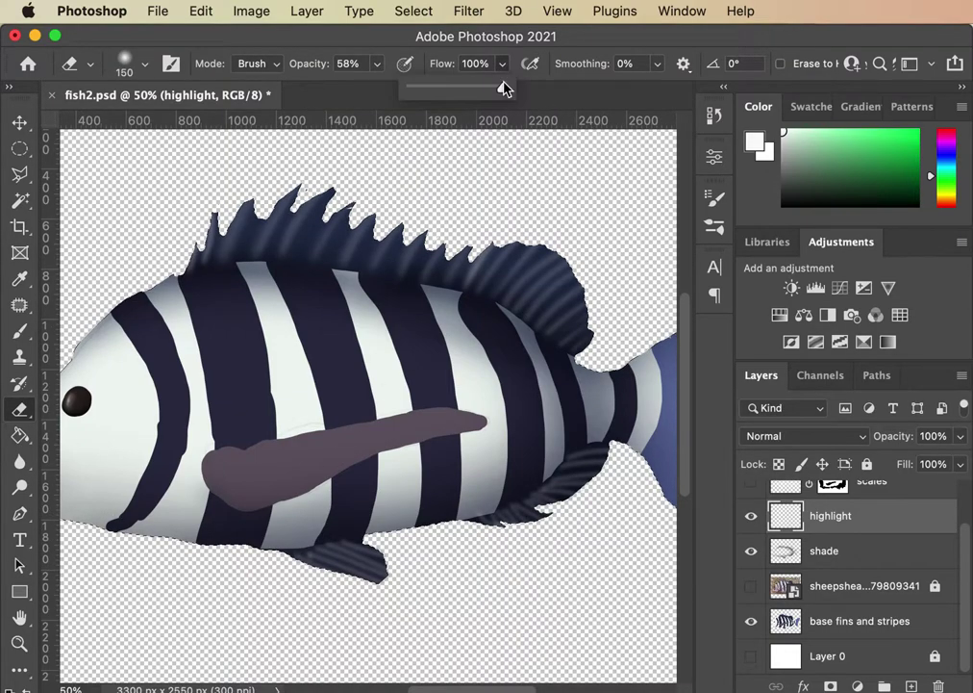
{"action": "left_click_drag", "start_coordinate": [502, 88], "coordinate": [431, 91]}
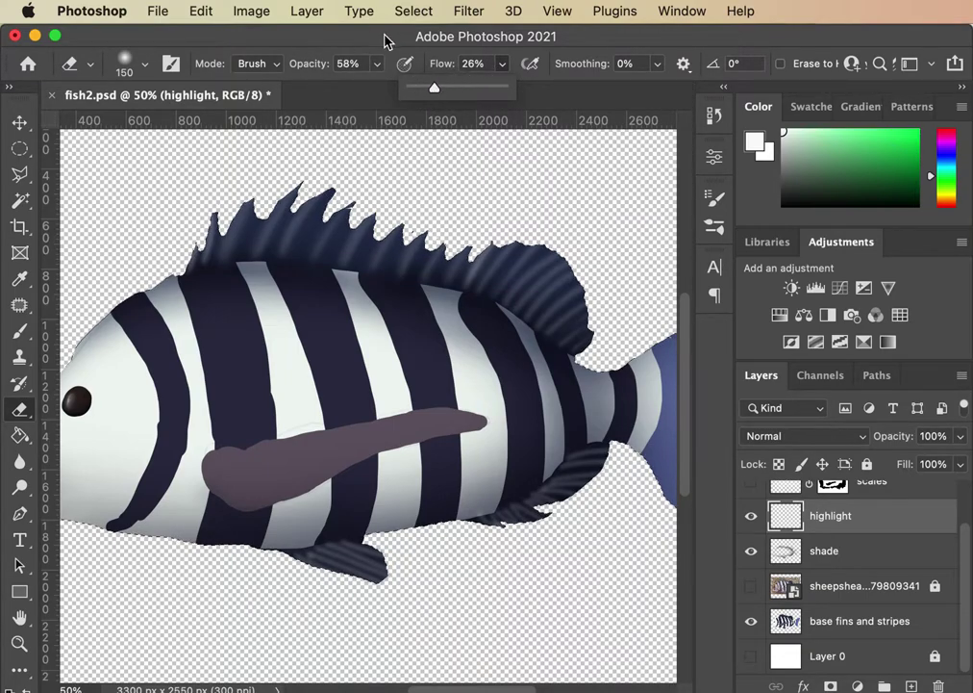
Step: Fade the highlights on the pelvic and anal fins with the soft eraser, sized at 250 px and then 175 px
{"action": "key", "text": "bracketright"}
{"action": "key", "text": "bracketright"}
{"action": "key", "text": "bracketright"}
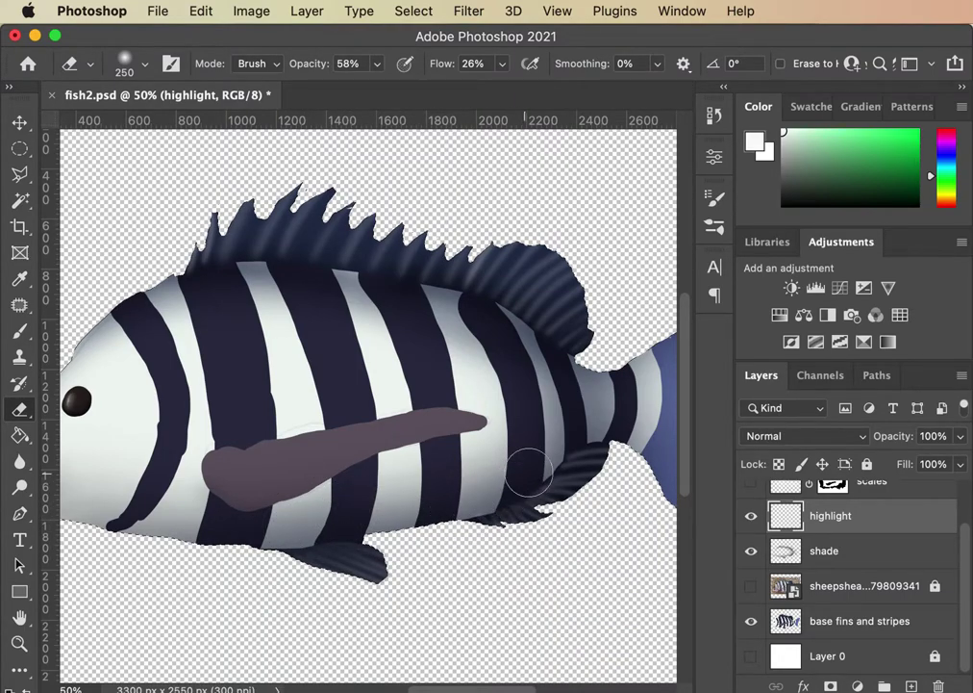
{"action": "key", "text": "bracketleft"}
{"action": "key", "text": "bracketleft"}
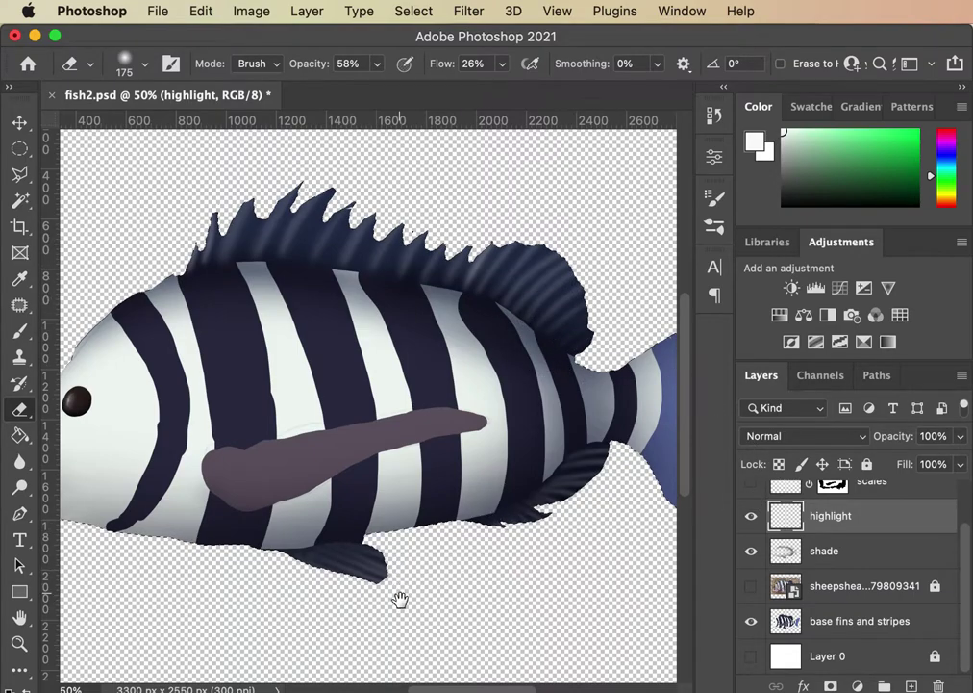
Step: Check the whole fish, and examine the tail fin in the reference photo by temporarily showing it
{"action": "key", "text": "super+minus"}
{"action": "key", "text": "super+minus"}
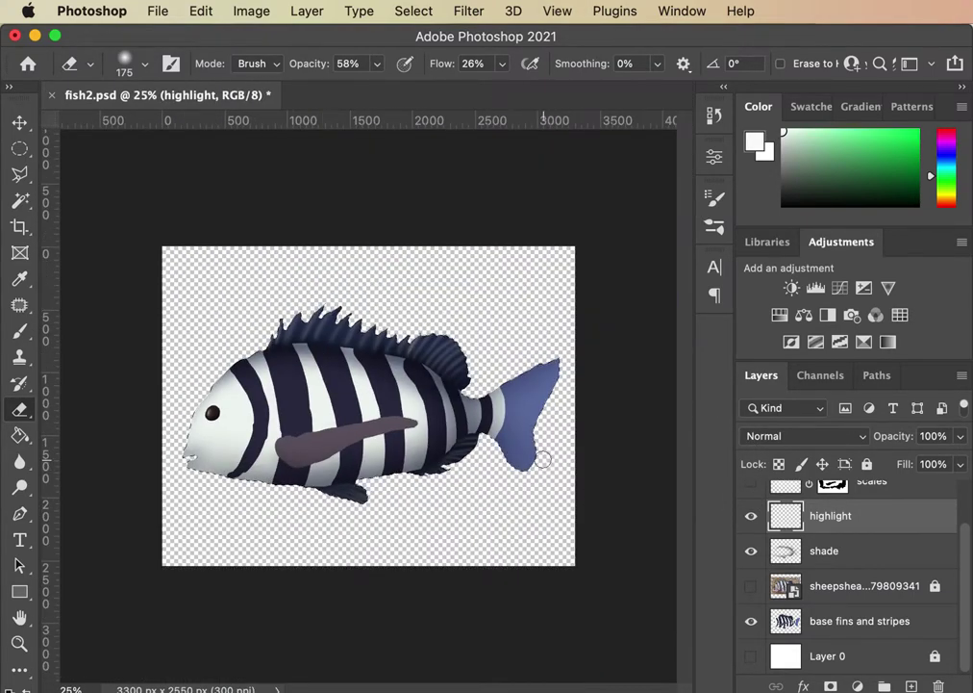
{"action": "key", "text": "super+plus"}
{"action": "key", "text": "super+plus"}
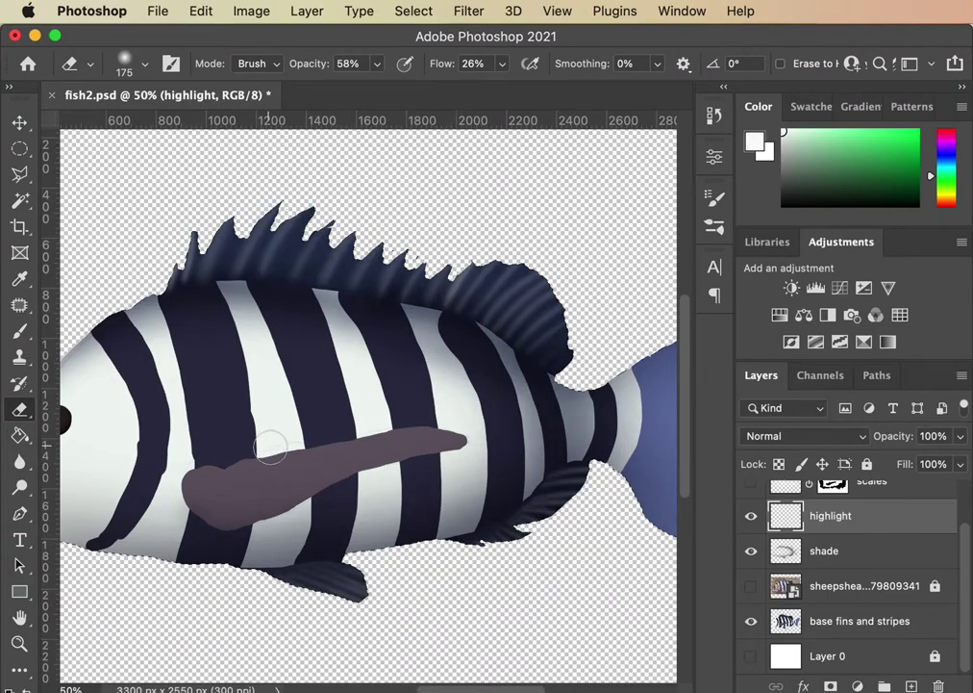
{"action": "scroll", "coordinate": [515, 564], "scroll_direction": "right", "scroll_amount": 5}
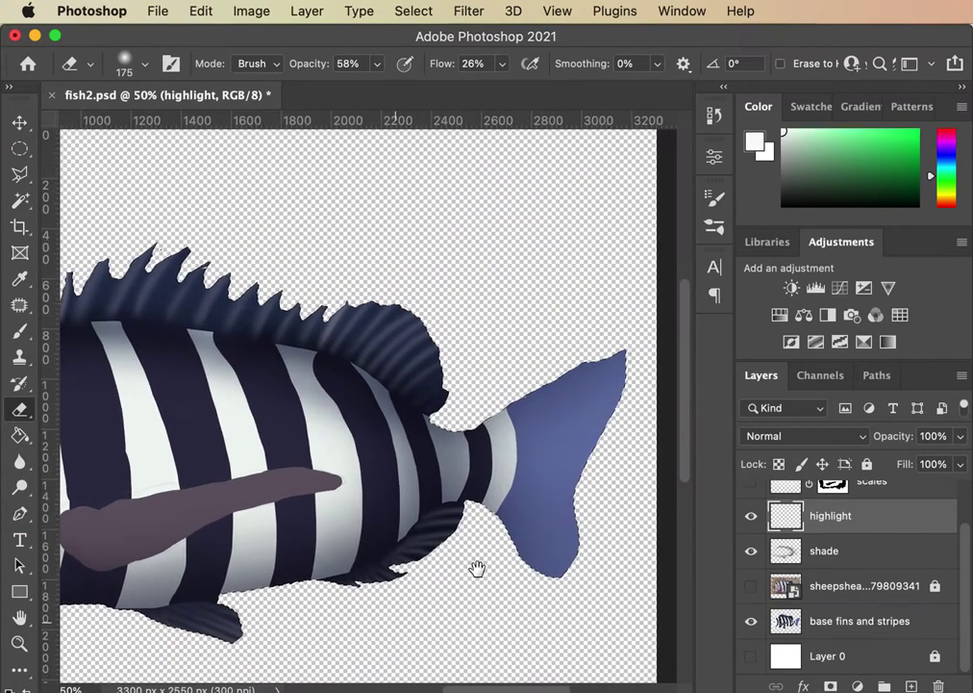
{"action": "left_click", "coordinate": [752, 585]}
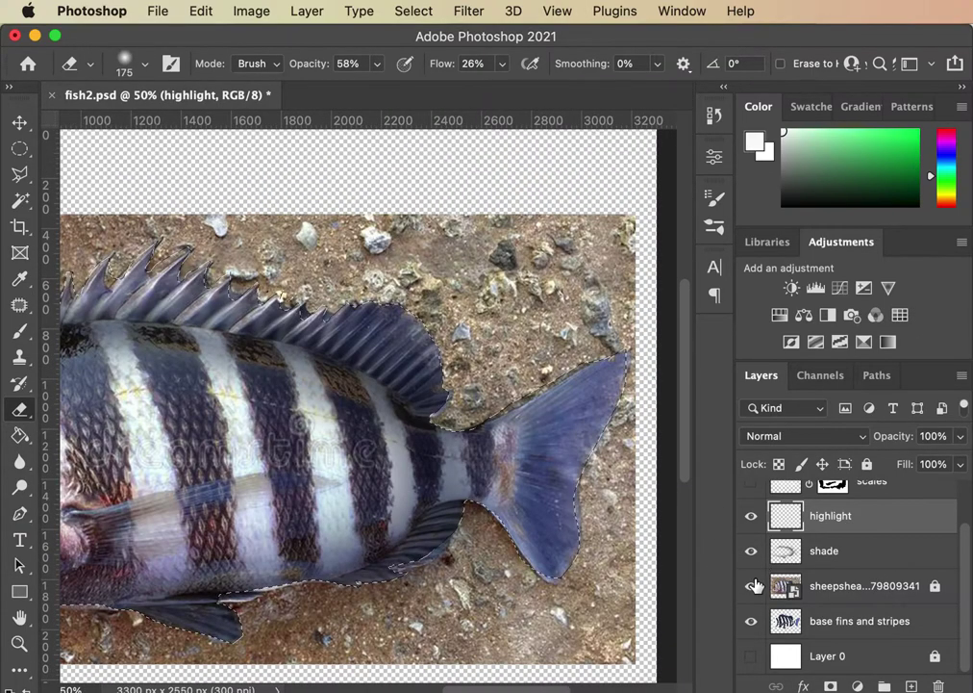
{"action": "left_click", "coordinate": [753, 585]}
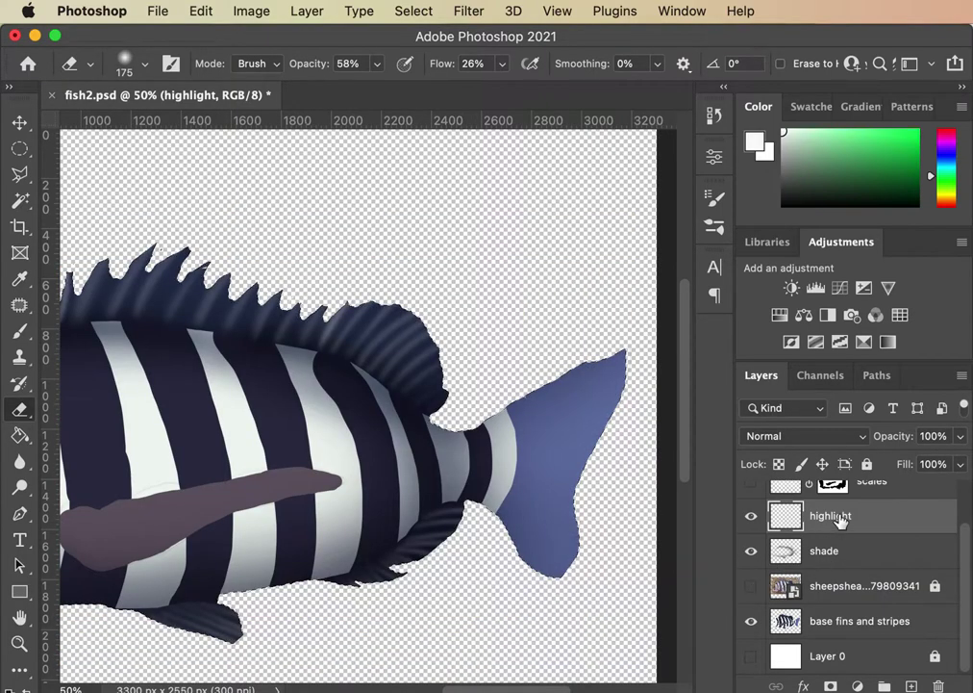
Step: Paint thin white rays across the tail fin on the highlight layer with the brush at 13% opacity
{"action": "left_click", "coordinate": [19, 330]}
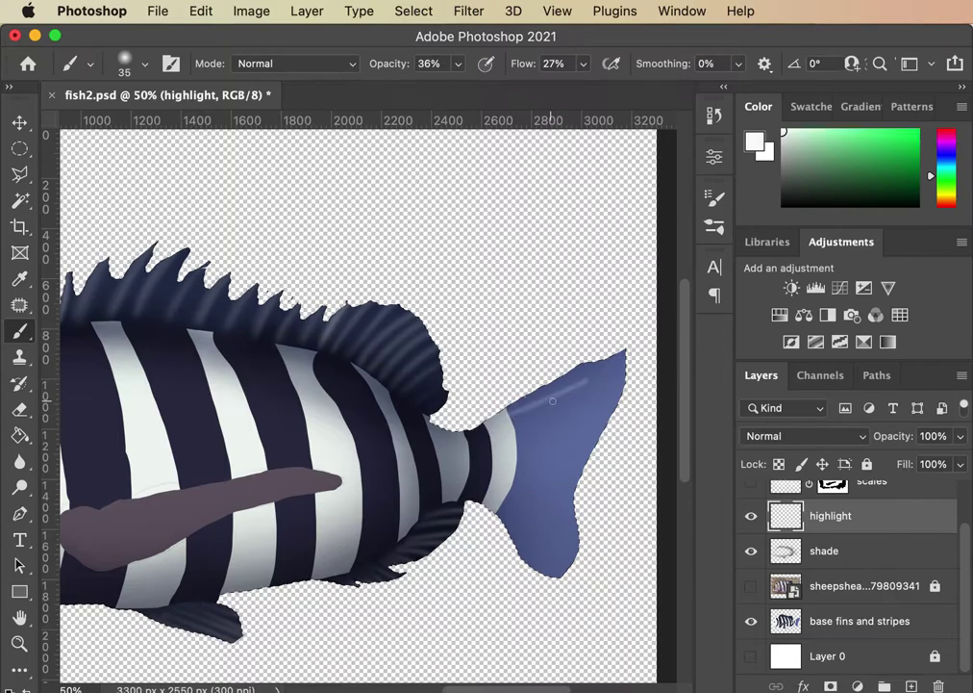
{"action": "left_click", "coordinate": [457, 64]}
{"action": "left_click_drag", "start_coordinate": [458, 89], "coordinate": [433, 63]}
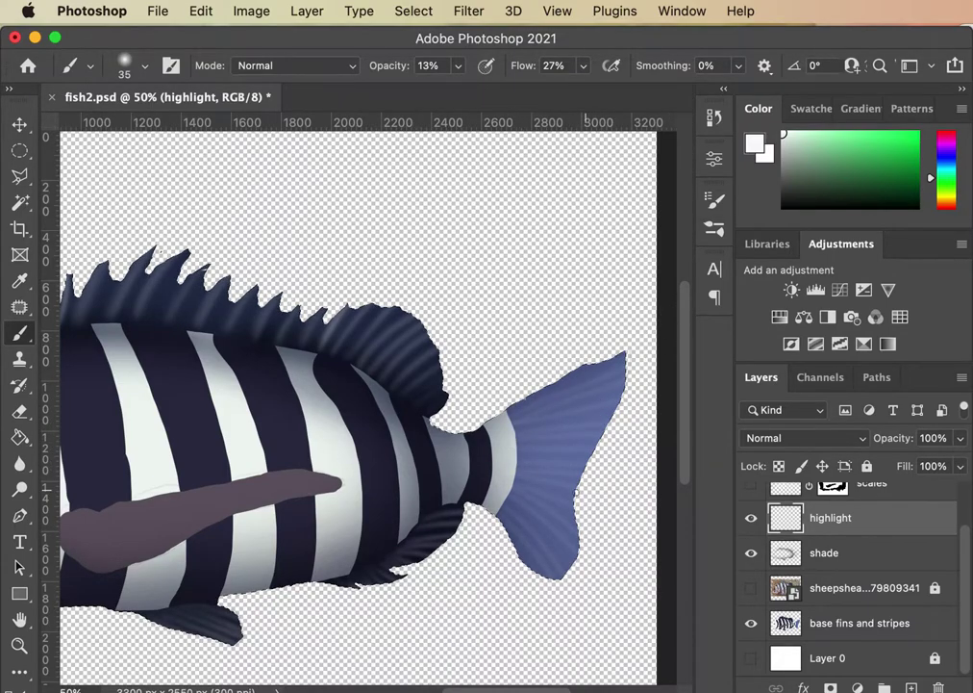
Step: Examine the pectoral fin in the reference photo by temporarily showing it
{"action": "left_click_drag", "start_coordinate": [474, 594], "coordinate": [580, 539]}
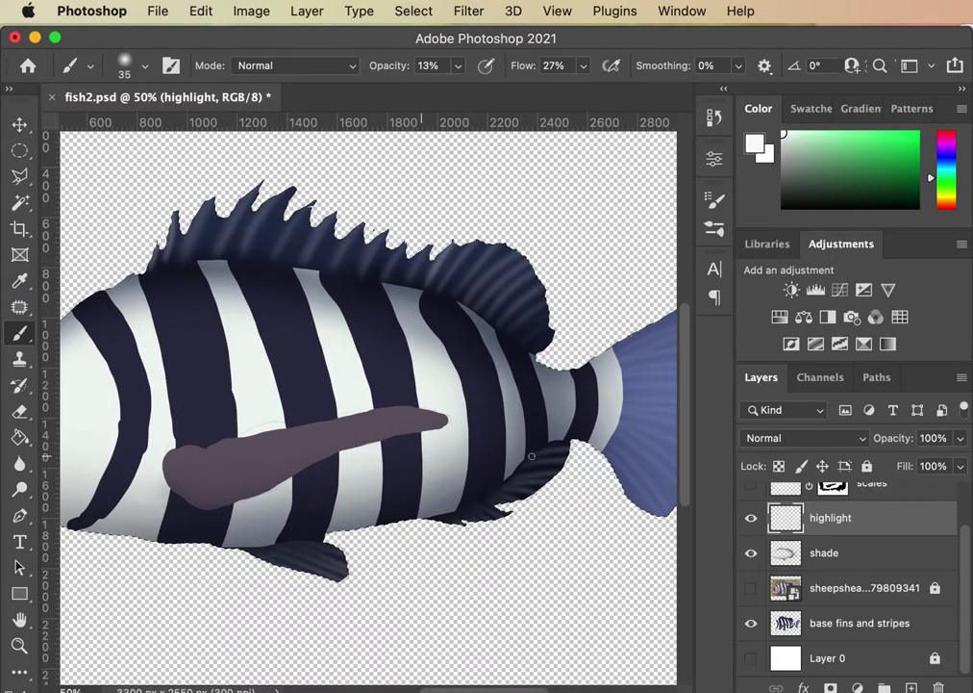
{"action": "left_click", "coordinate": [751, 587]}
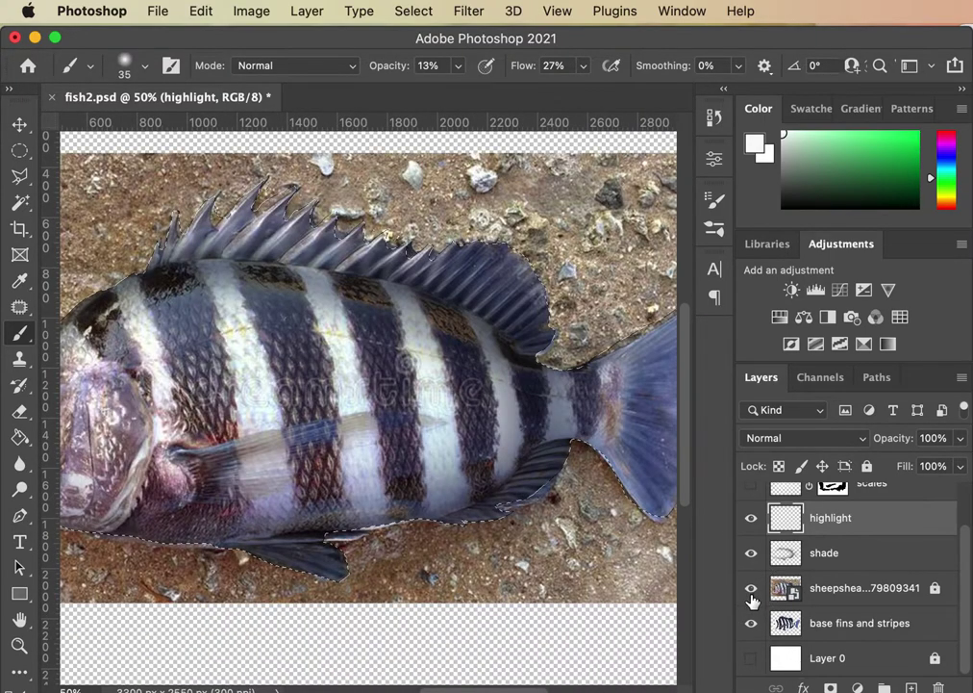
{"action": "left_click", "coordinate": [751, 588]}
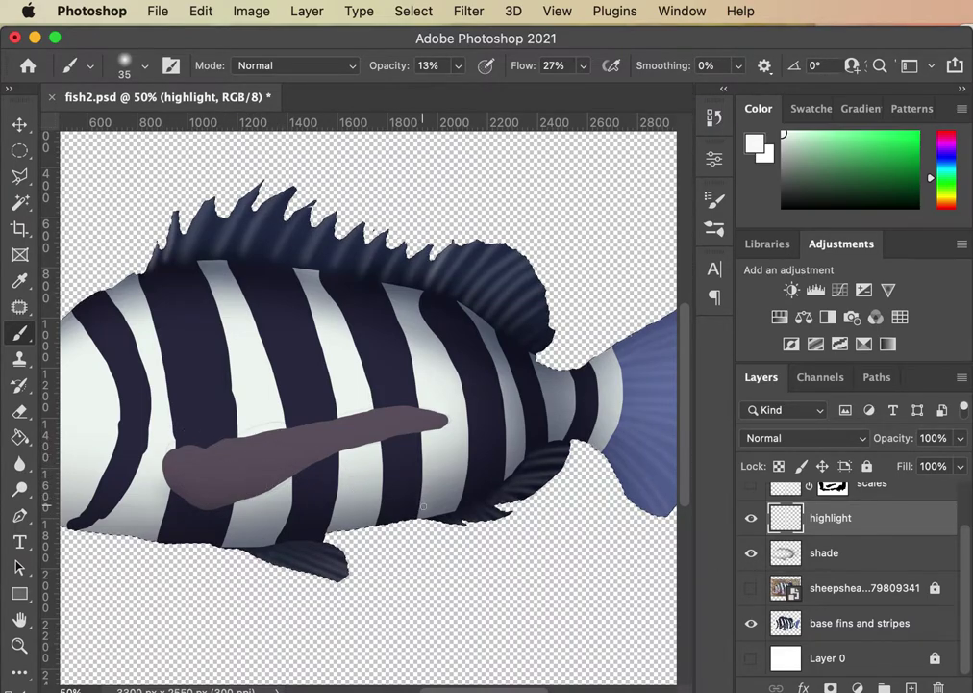
Step: Select the pectoral fin's base shape with the Magic Wand and paint thin streaks along it on the highlight layer, using a 25 px brush
{"action": "left_click", "coordinate": [851, 625]}
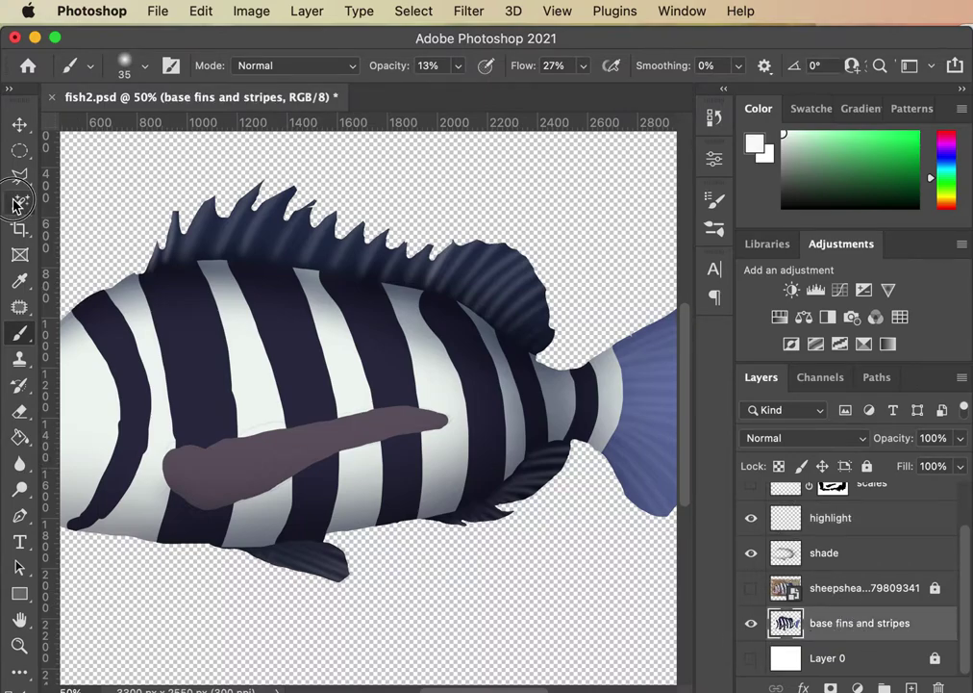
{"action": "key", "text": "w"}
{"action": "left_click", "coordinate": [223, 475]}
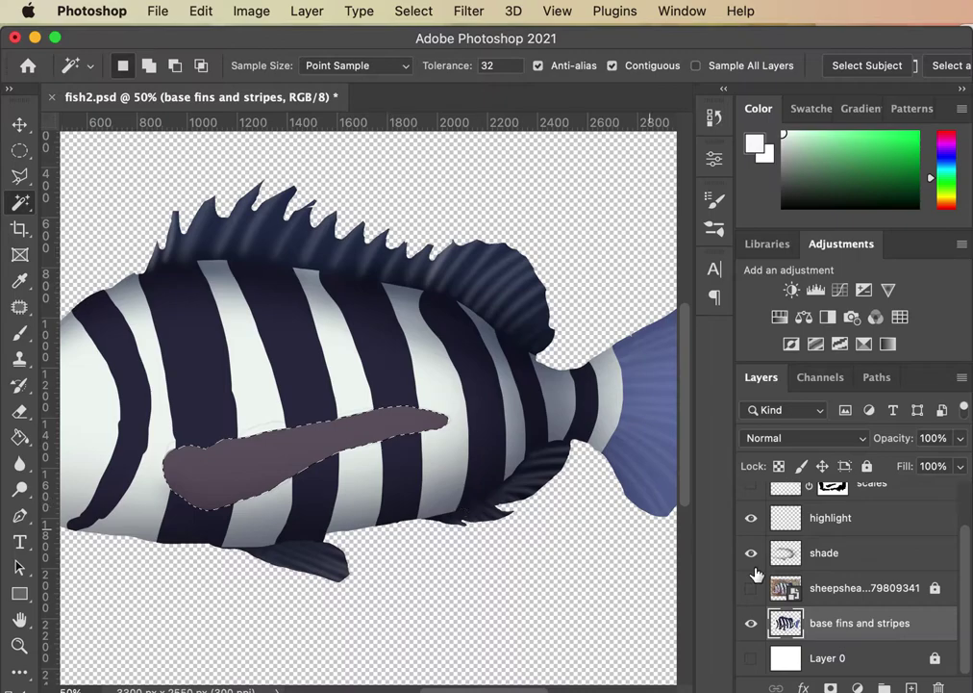
{"action": "left_click", "coordinate": [829, 520]}
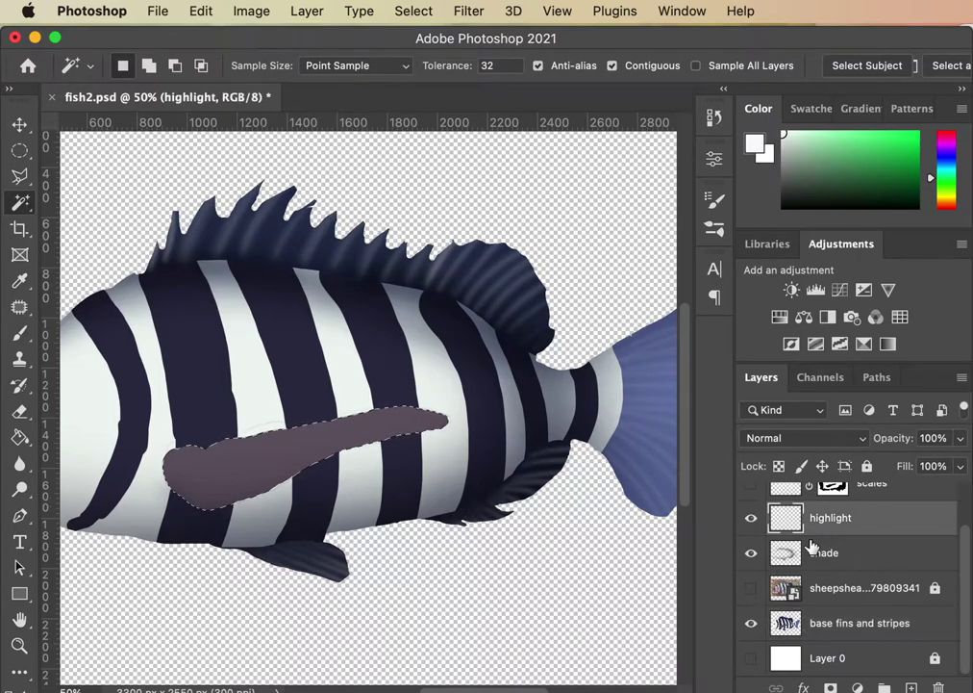
{"action": "left_click", "coordinate": [20, 331]}
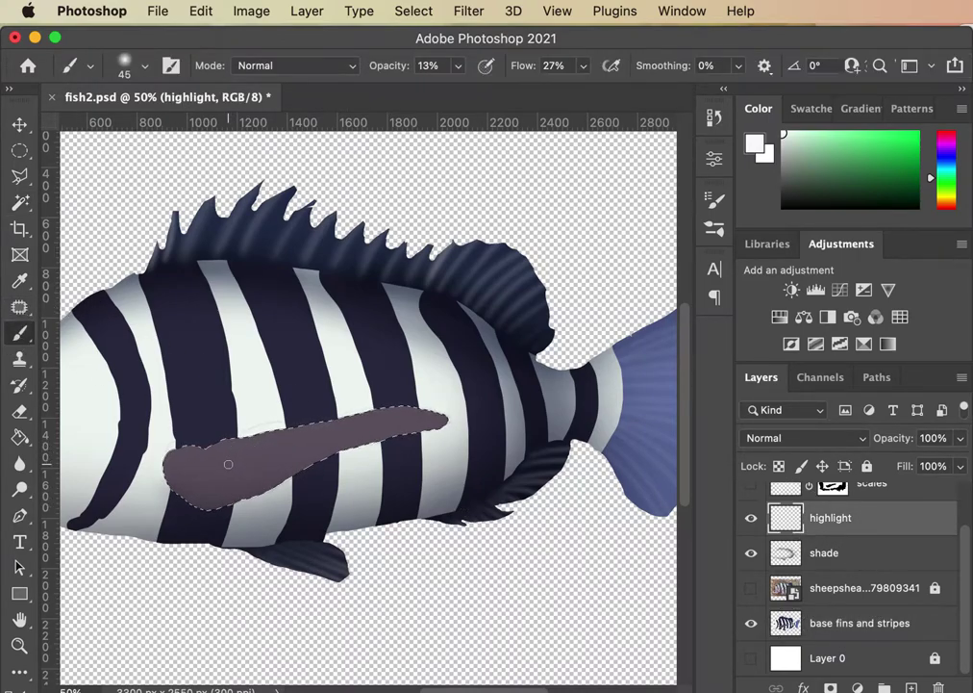
{"action": "key", "text": "bracketleft"}
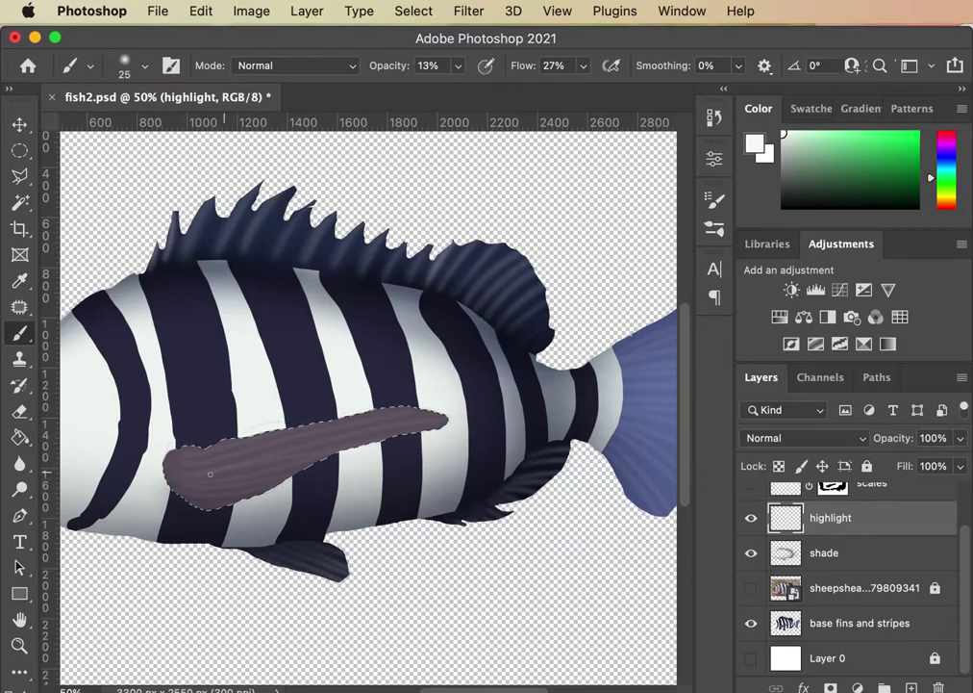
{"action": "key", "text": "super+z"}
Step: Soften the pectoral fin's streaks with the eraser at 28% opacity, and clear the selection
{"action": "left_click", "coordinate": [20, 412]}
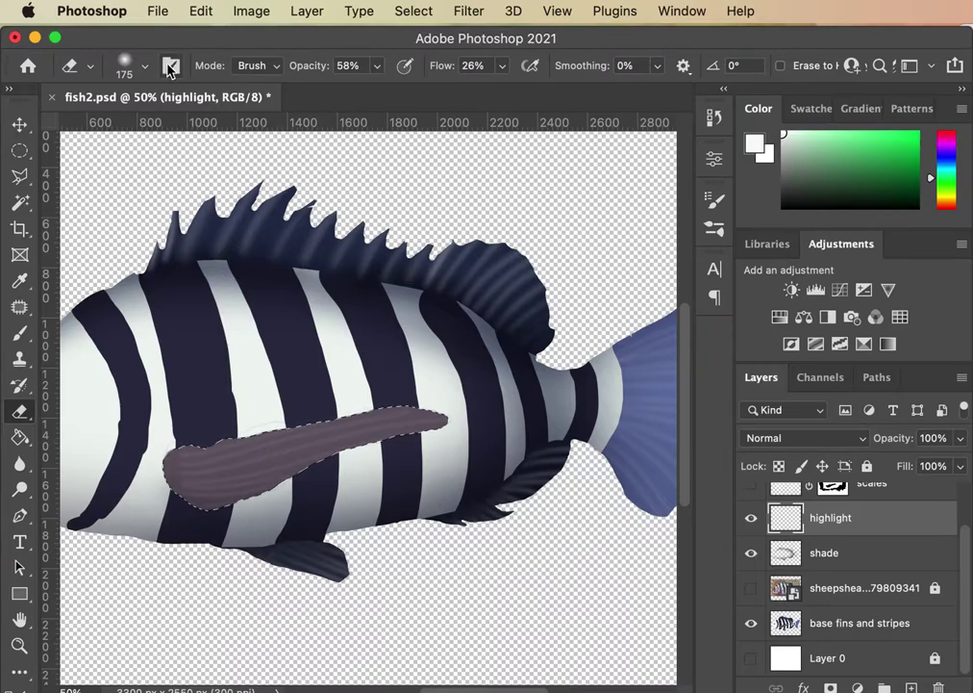
{"action": "left_click_drag", "start_coordinate": [377, 69], "coordinate": [353, 92]}
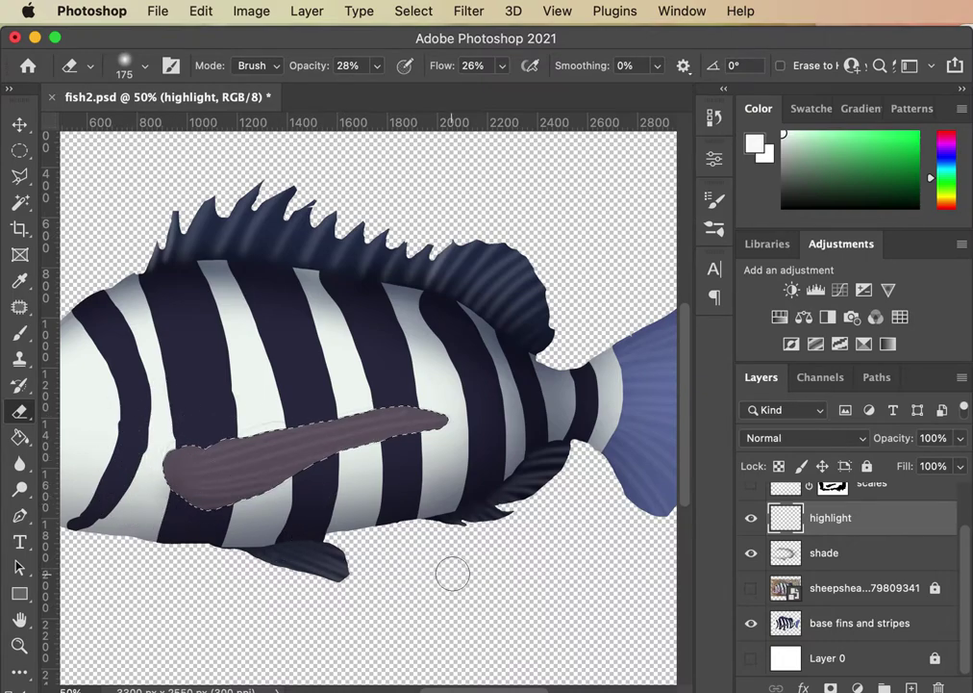
{"action": "key", "text": "super+minus"}
{"action": "key", "text": "super+minus"}
{"action": "key", "text": "super+d"}
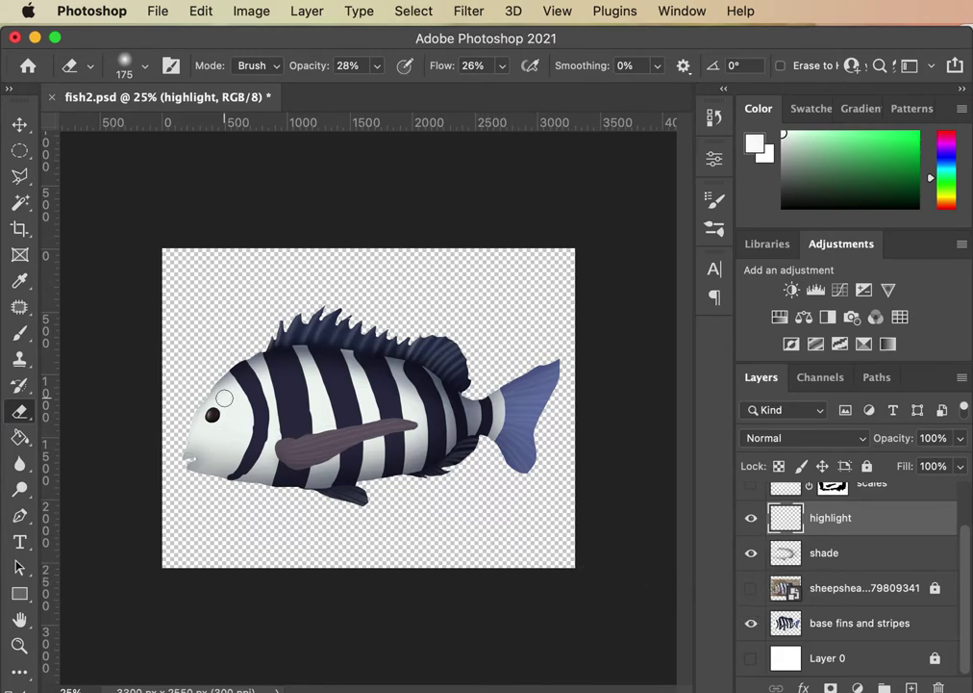
Step: Compare the whole fish with the reference photo by temporarily showing the photo and the scales layer and hiding the shading
{"action": "left_click", "coordinate": [751, 586]}
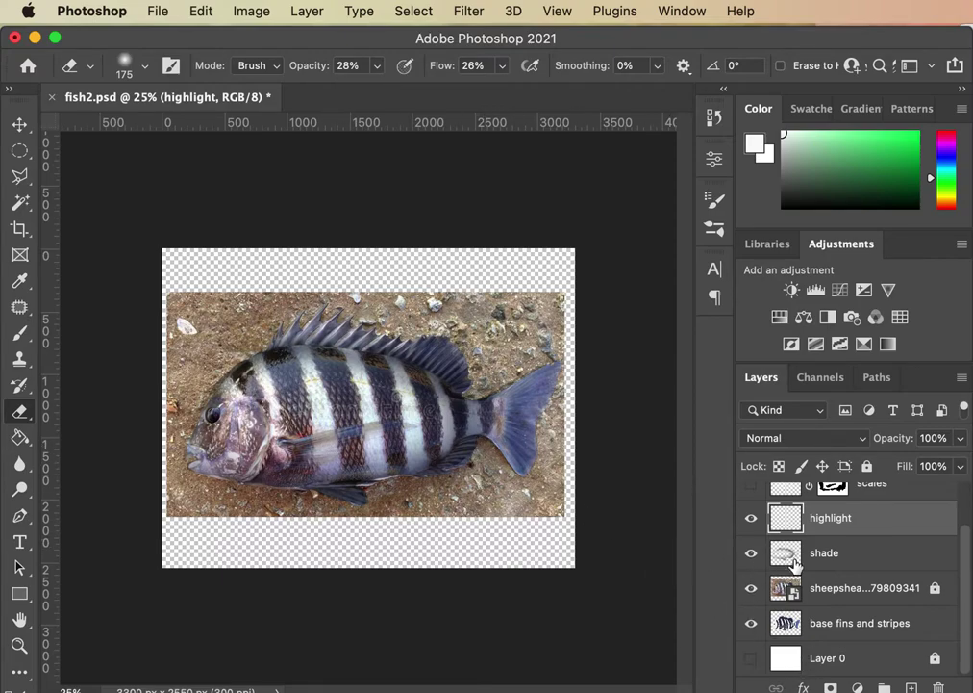
{"action": "left_click", "coordinate": [752, 554]}
{"action": "left_click", "coordinate": [751, 554]}
{"action": "left_click", "coordinate": [751, 588]}
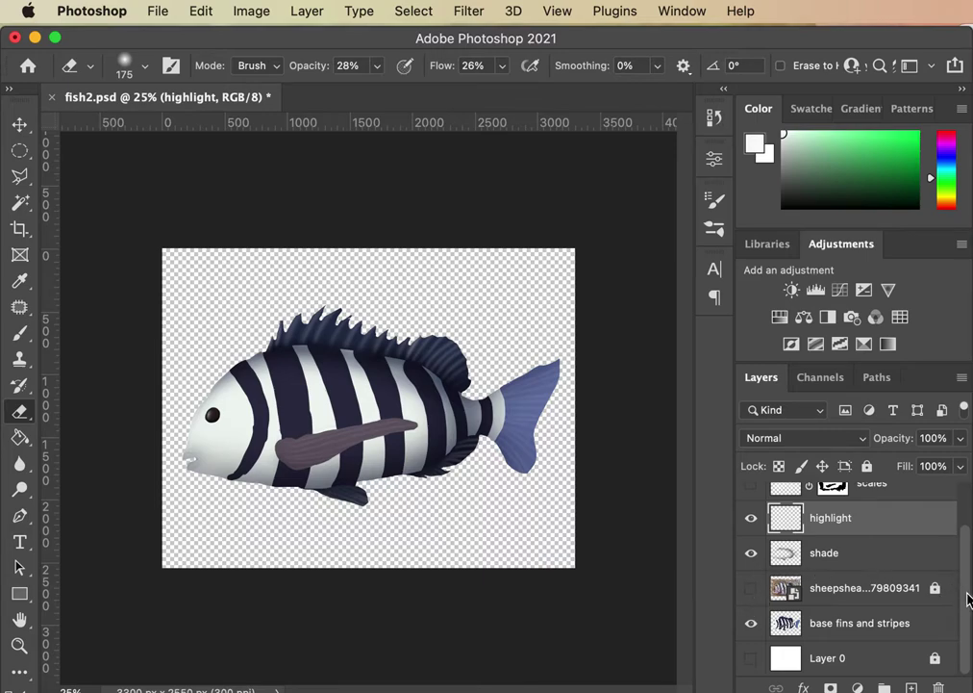
{"action": "scroll", "coordinate": [770, 520], "scroll_direction": "up", "scroll_amount": 2}
{"action": "left_click", "coordinate": [753, 534]}
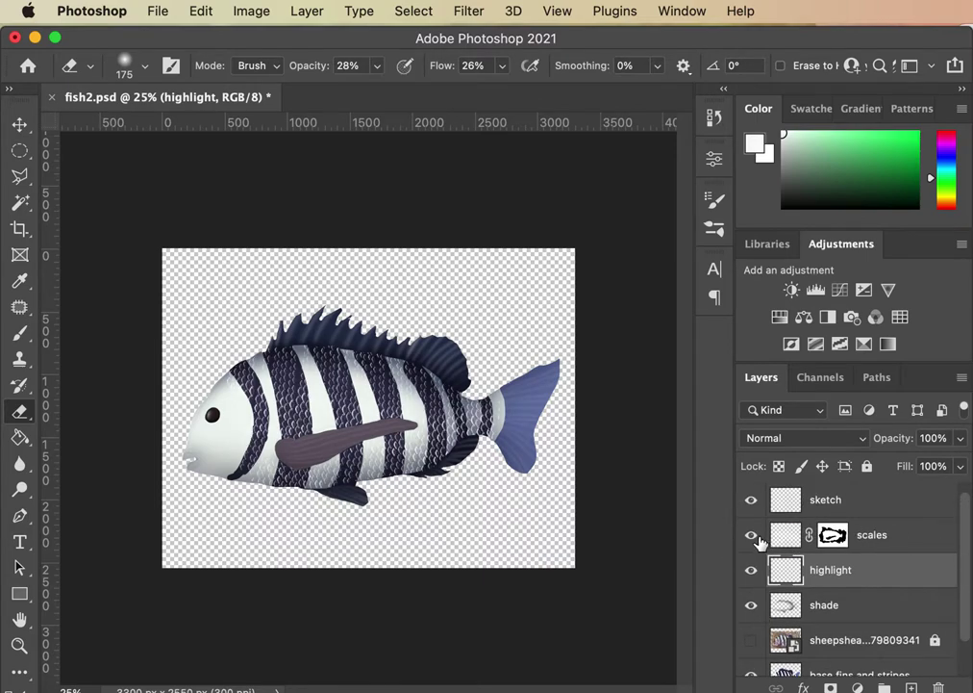
{"action": "left_click", "coordinate": [753, 640]}
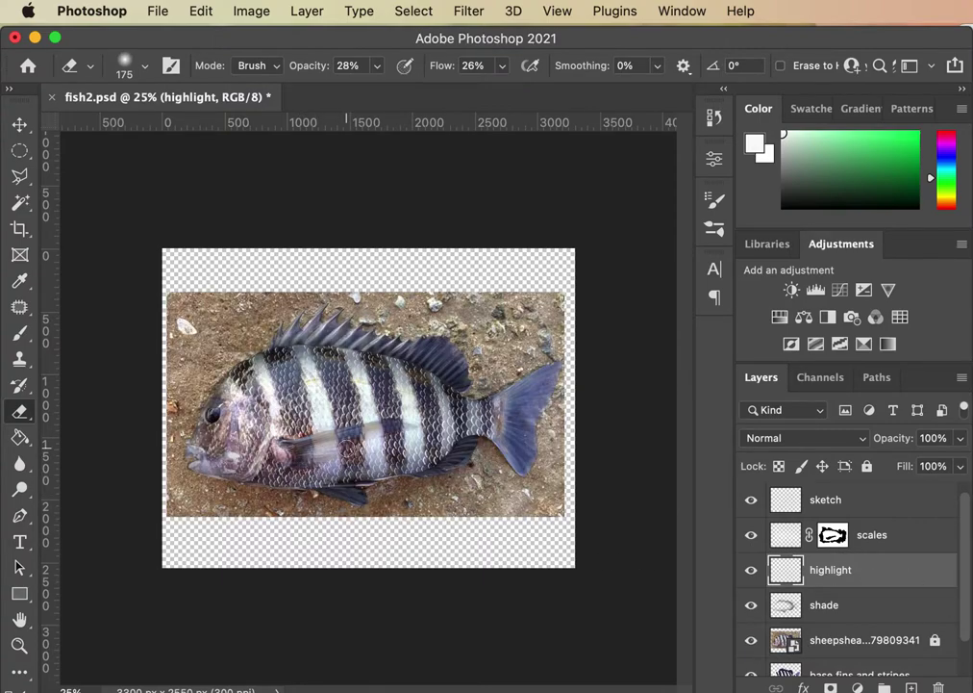
{"action": "left_click", "coordinate": [833, 535]}
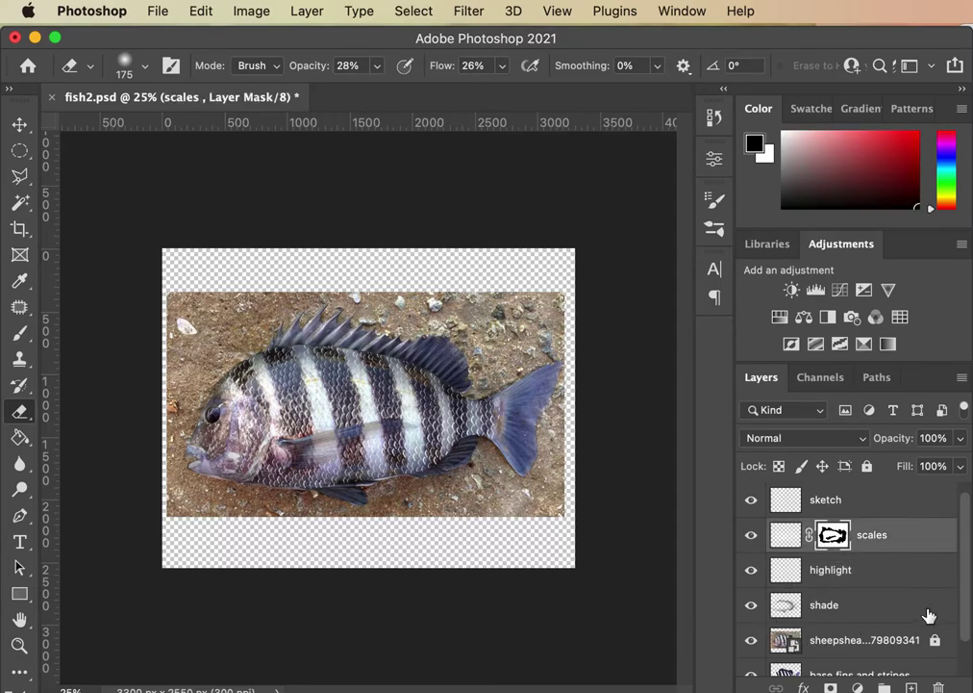
{"action": "left_click", "coordinate": [755, 640]}
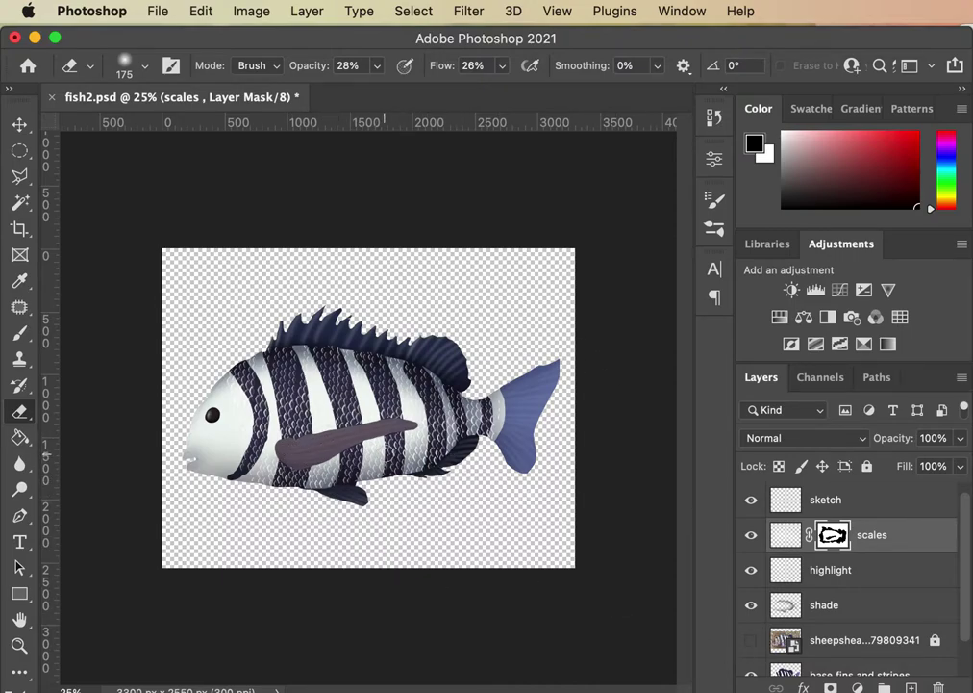
{"action": "left_click", "coordinate": [751, 535]}
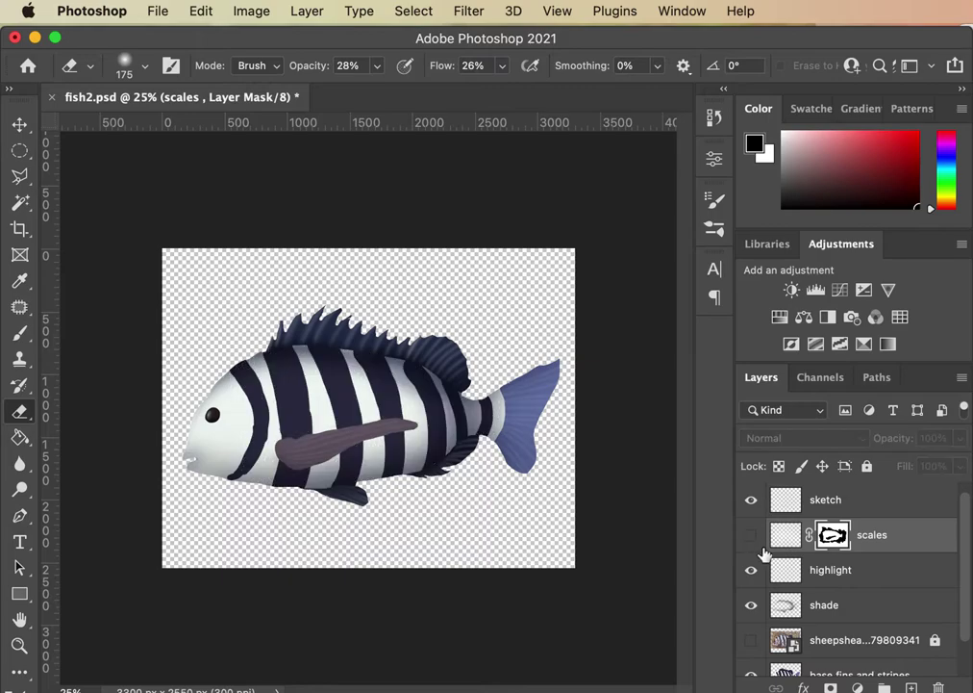
Step: Select the fish's outline and brush a soft highlight band across the upper back stripes on the highlight layer, reducing the brush from 125 to 80 px
{"action": "left_click", "coordinate": [846, 575]}
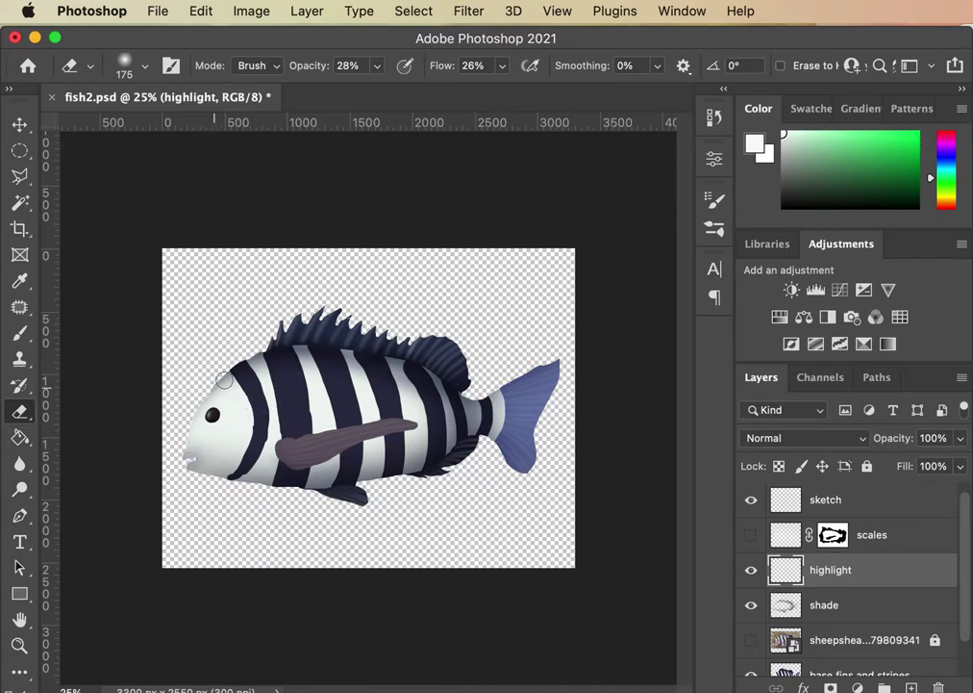
{"action": "scroll", "coordinate": [851, 647], "scroll_direction": "down", "scroll_amount": 2}
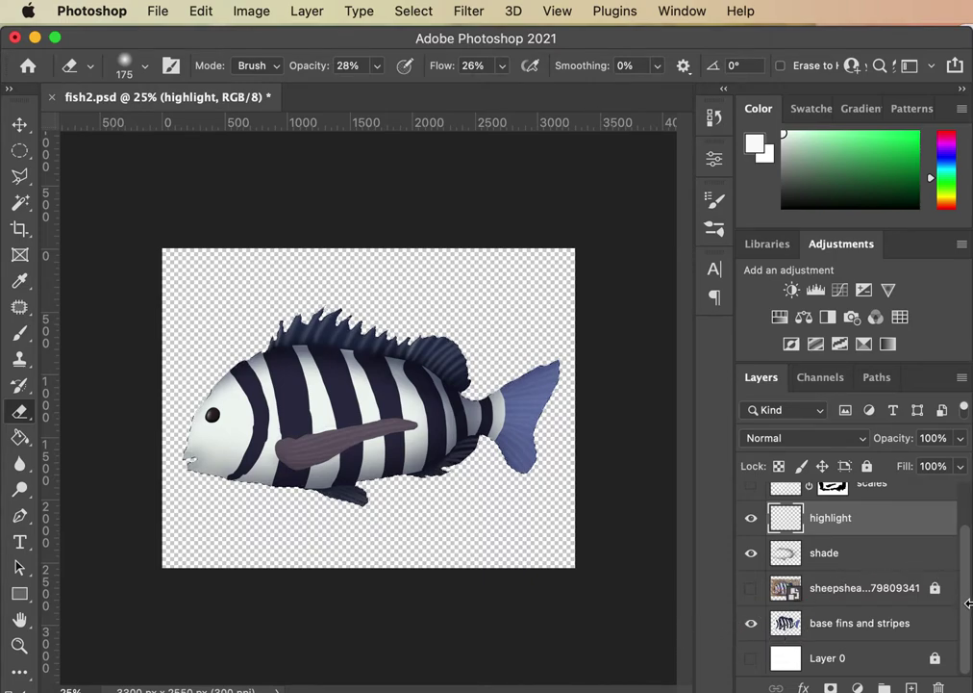
{"action": "scroll", "coordinate": [926, 562], "scroll_direction": "up", "scroll_amount": 2}
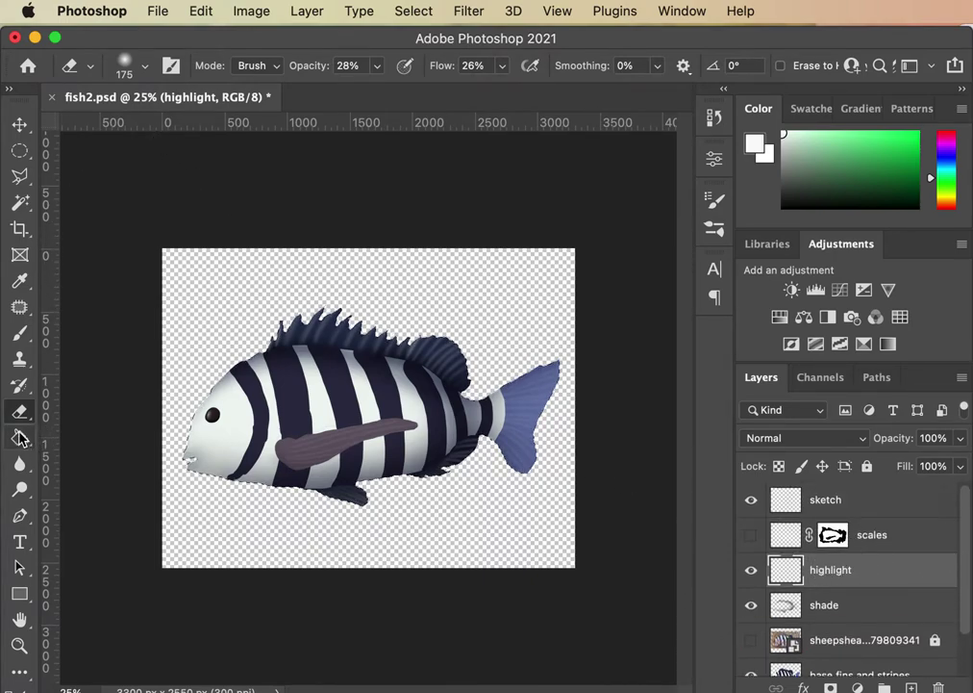
{"action": "key", "text": "b"}
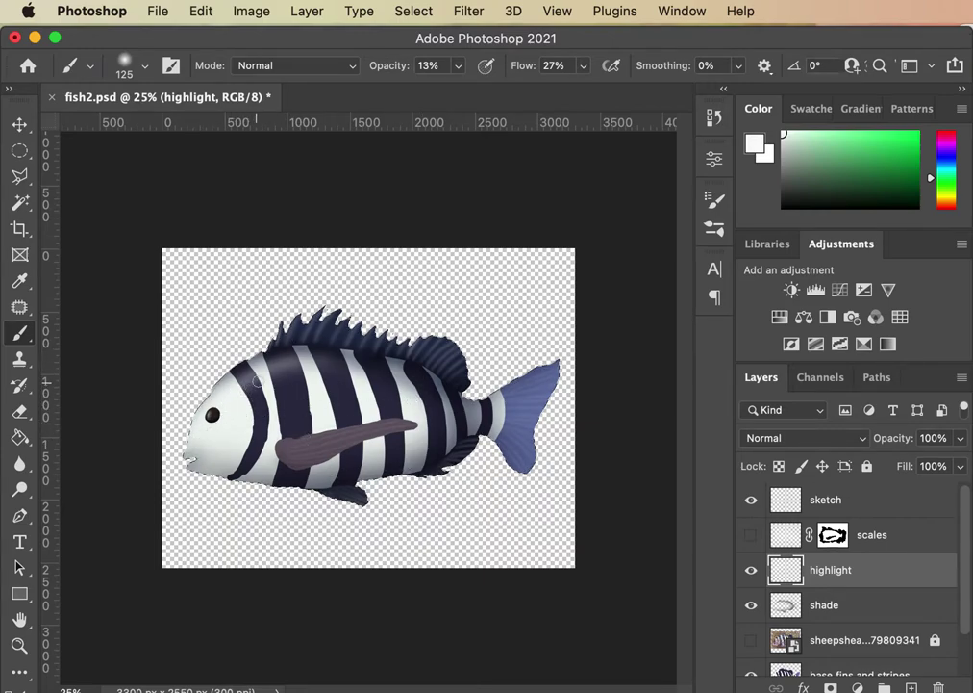
{"action": "key", "text": "bracketleft"}
{"action": "key", "text": "bracketleft"}
{"action": "key", "text": "bracketleft"}
{"action": "mouse_move", "coordinate": [238, 386]}
{"action": "left_mouse_down"}
{"action": "mouse_move", "coordinate": [345, 370]}
{"action": "mouse_move", "coordinate": [308, 365]}
{"action": "mouse_move", "coordinate": [339, 362]}
{"action": "left_mouse_up"}
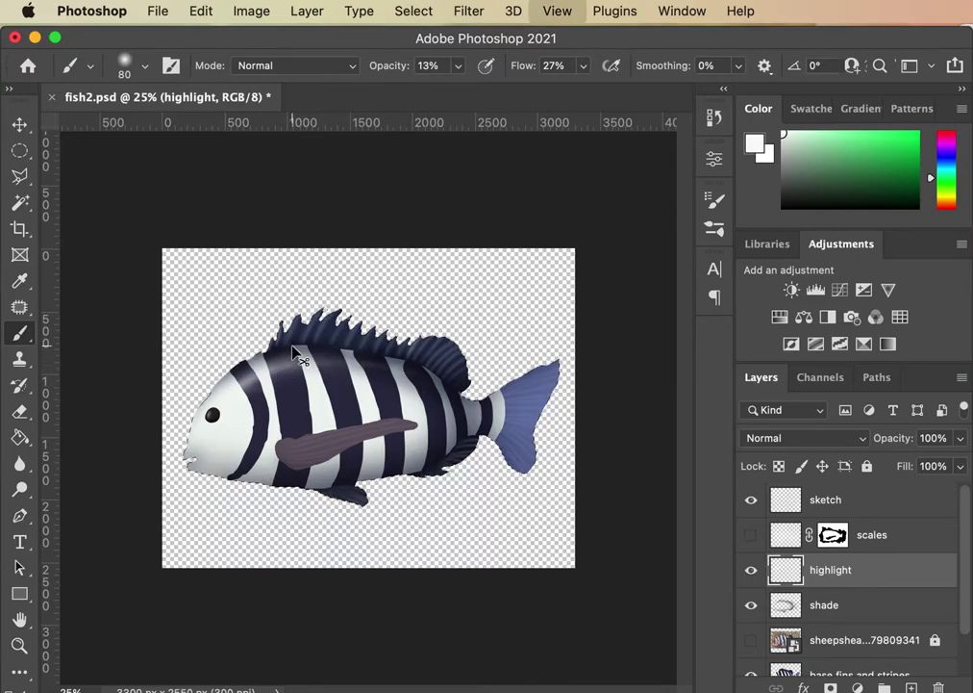
Step: Brush a soft highlight along the pectoral fin's upper edge and rounded base with a 100 px brush
{"action": "key", "text": "super+equal"}
{"action": "key", "text": "super+equal"}
{"action": "key", "text": "super+equal"}
{"action": "left_click_drag", "start_coordinate": [267, 522], "coordinate": [330, 500]}
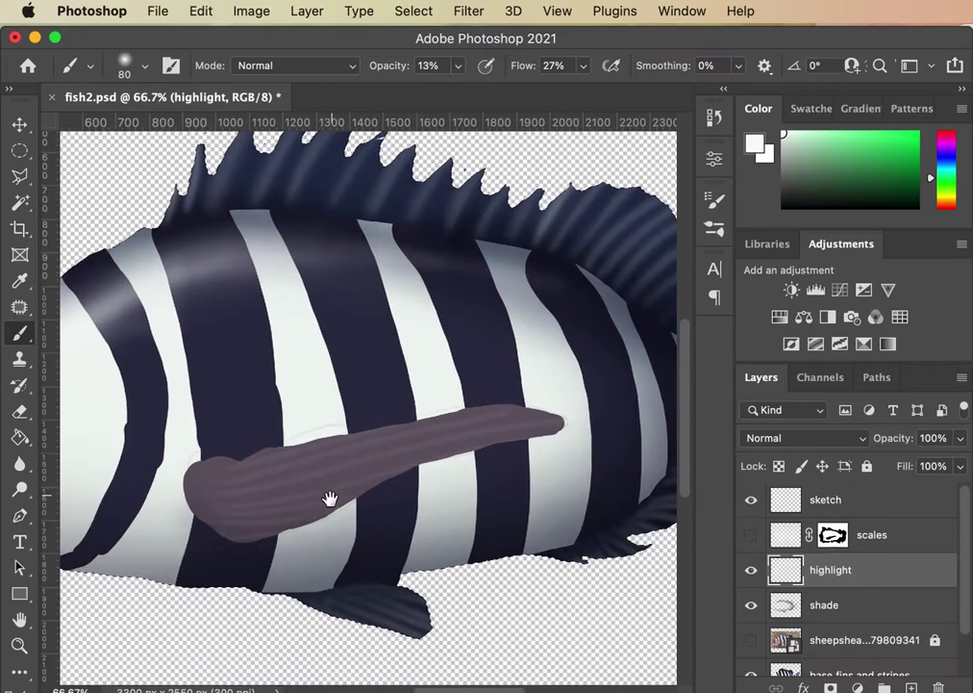
{"action": "key", "text": "bracketright"}
{"action": "key", "text": "bracketright"}
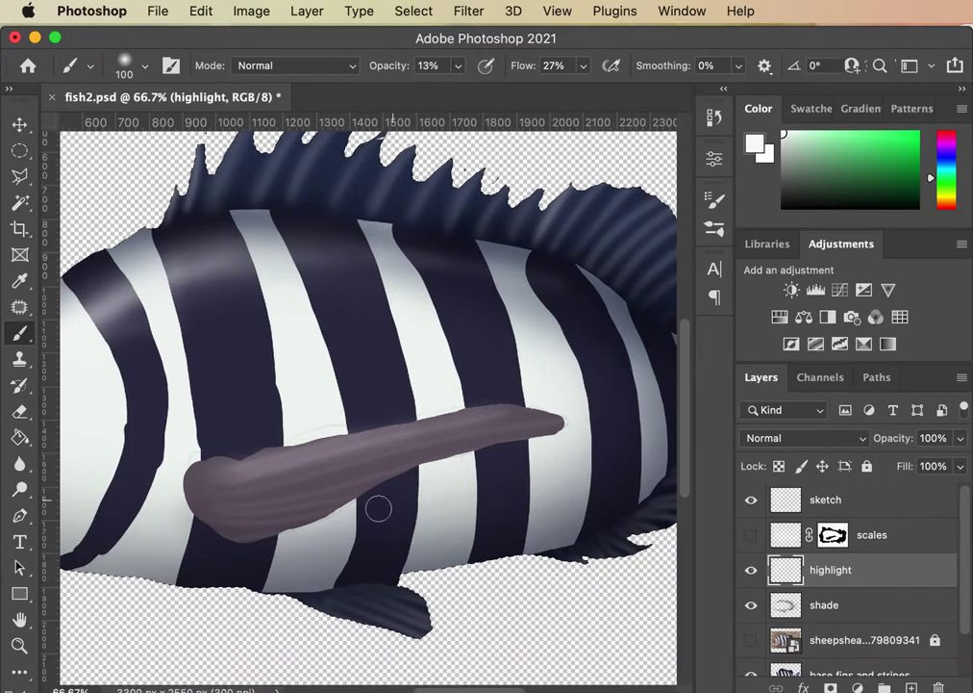
{"action": "left_click_drag", "start_coordinate": [308, 495], "coordinate": [241, 471]}
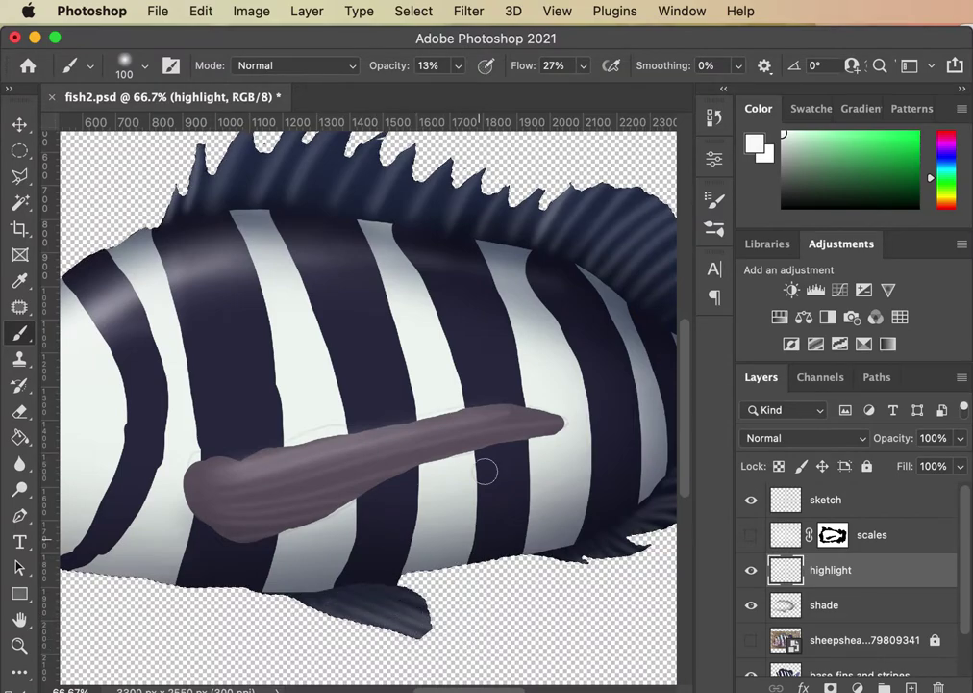
Step: Reduce the brush down to 9 px and paint fine highlights on the dorsal fin's front spines
{"action": "key", "text": "bracketleft"}
{"action": "key", "text": "bracketleft"}
{"action": "key", "text": "bracketleft"}
{"action": "key", "text": "bracketleft"}
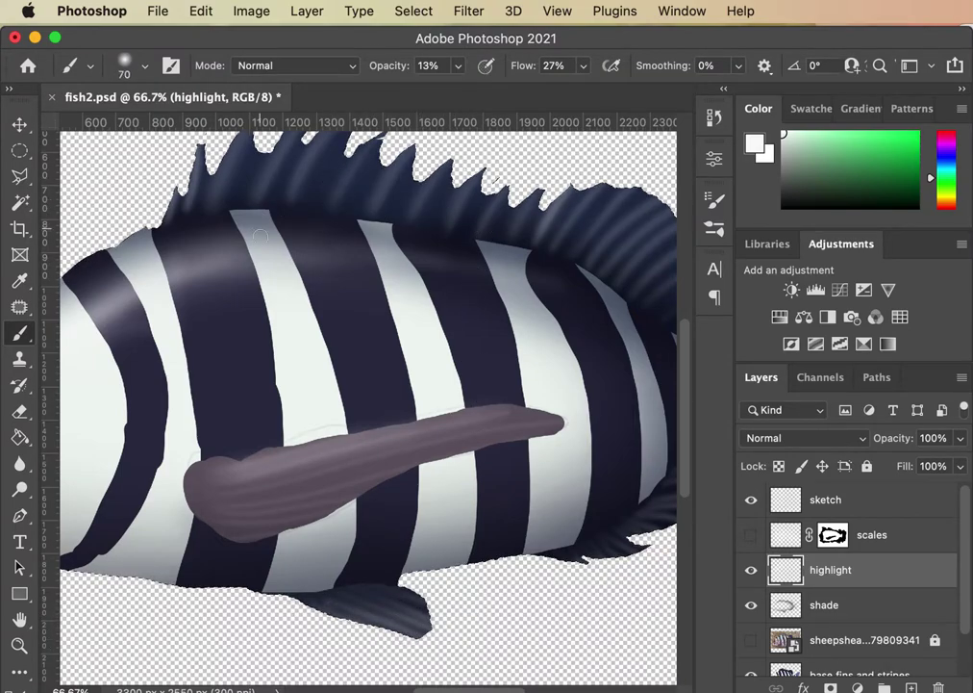
{"action": "scroll", "coordinate": [248, 309], "scroll_direction": "up", "scroll_amount": 3}
{"action": "key", "text": "bracketleft"}
{"action": "key", "text": "bracketleft"}
{"action": "key", "text": "bracketleft"}
{"action": "key", "text": "bracketleft"}
{"action": "key", "text": "bracketleft"}
{"action": "key", "text": "bracketleft"}
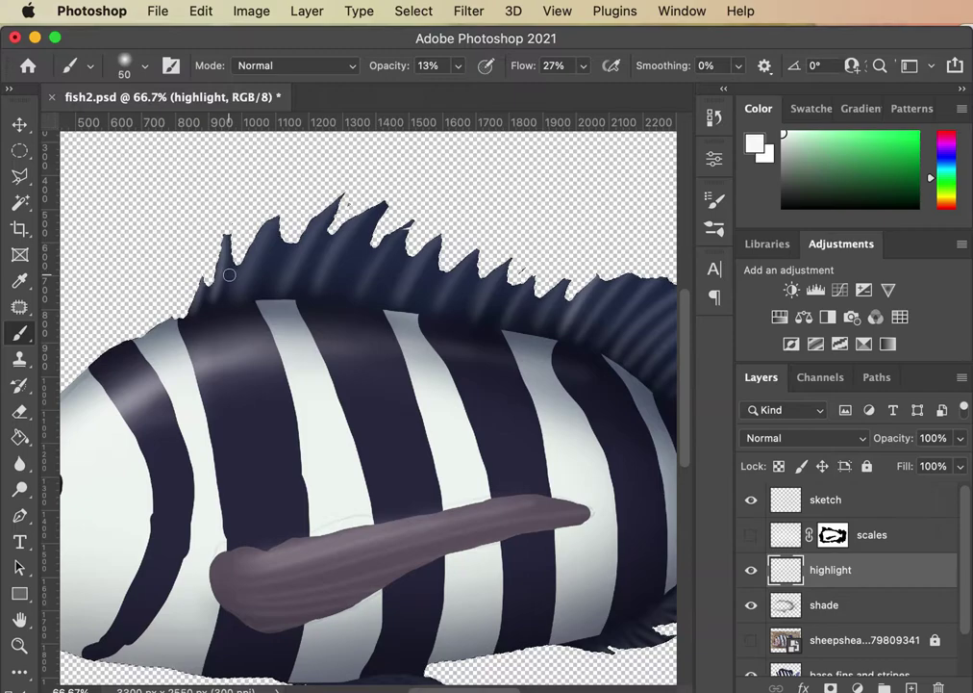
{"action": "key", "text": "bracketleft"}
{"action": "key", "text": "bracketleft"}
{"action": "key", "text": "bracketleft"}
{"action": "key", "text": "bracketleft"}
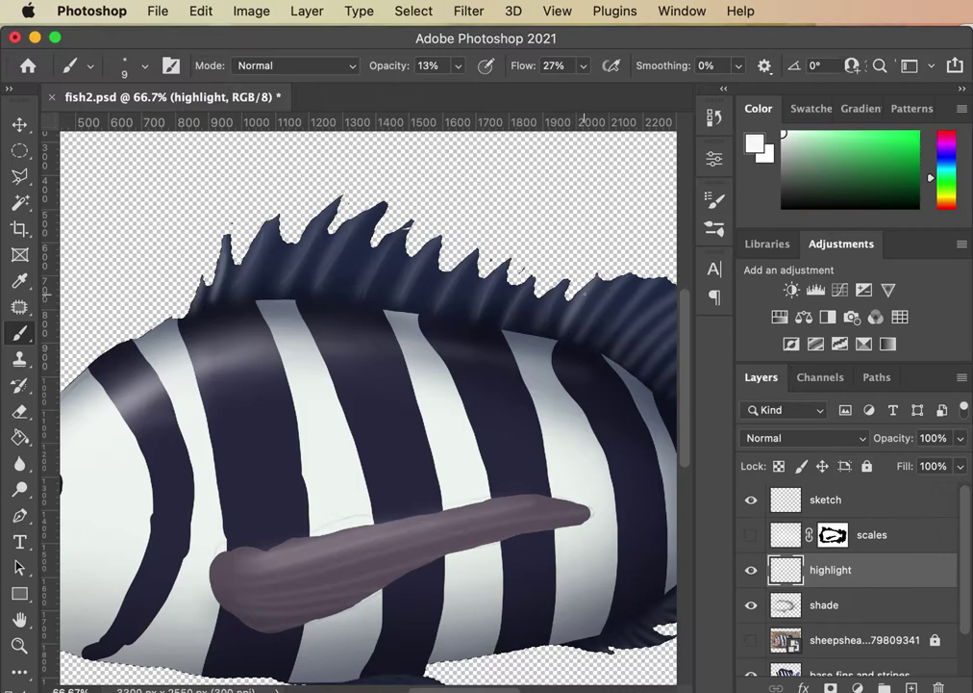
Step: Enlarge the brush to 30 px and paint soft highlights on the lips and along the snout
{"action": "left_click_drag", "start_coordinate": [268, 479], "coordinate": [319, 295]}
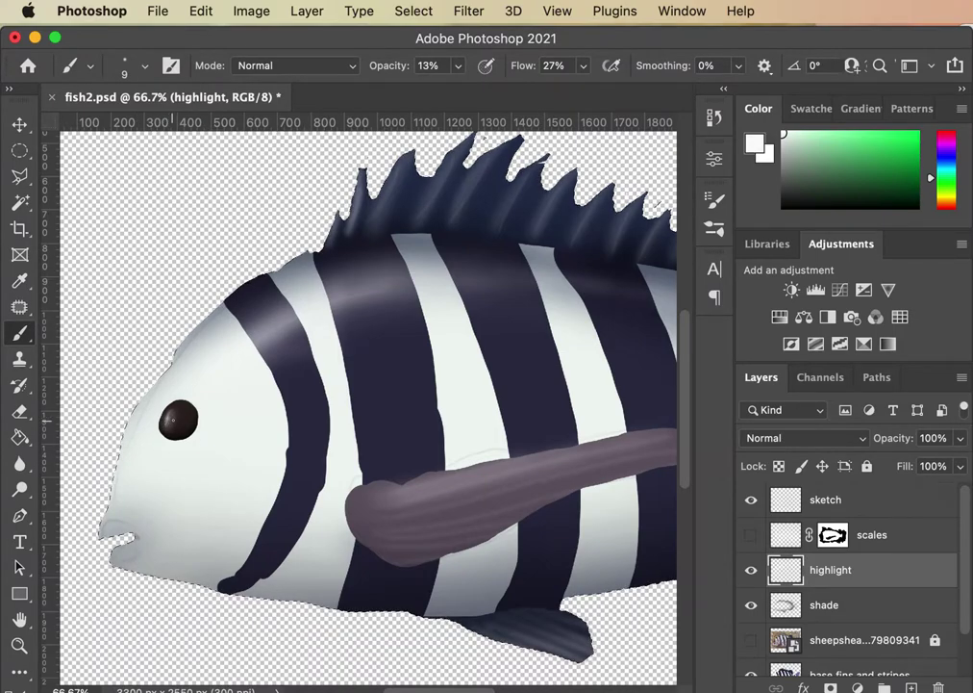
{"action": "key", "text": "bracketright"}
{"action": "key", "text": "bracketright"}
{"action": "key", "text": "bracketright"}
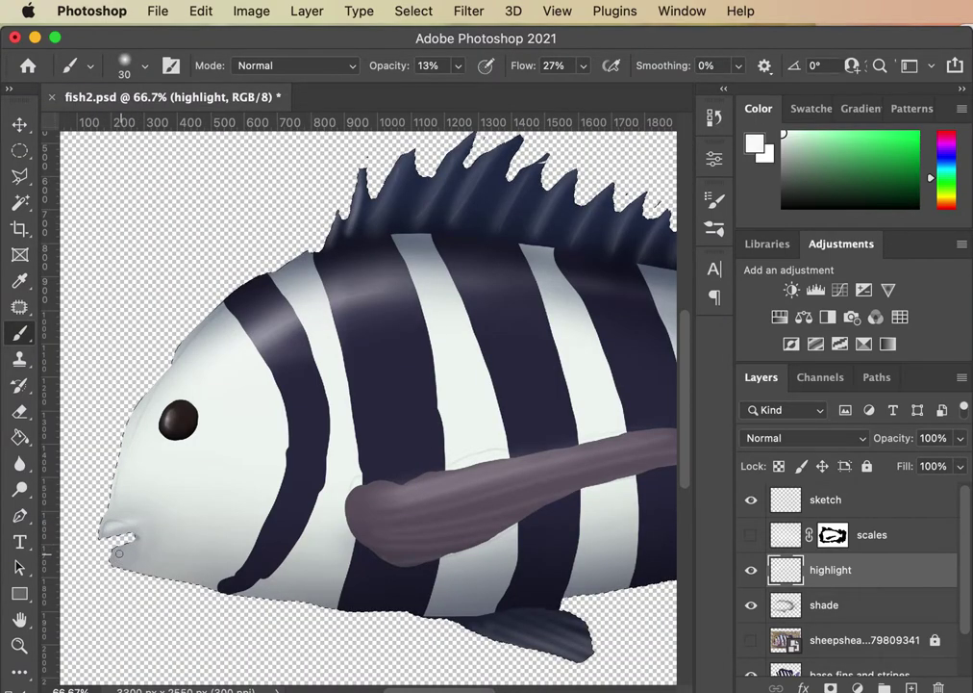
{"action": "left_click_drag", "start_coordinate": [122, 557], "coordinate": [105, 522]}
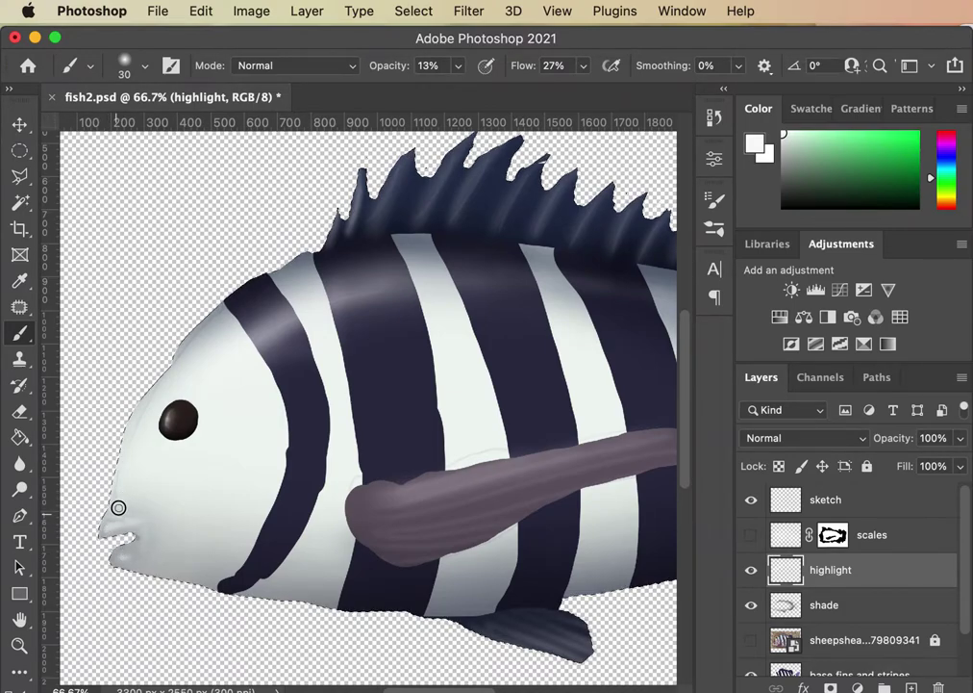
{"action": "mouse_move", "coordinate": [136, 464]}
{"action": "left_mouse_down"}
{"action": "mouse_move", "coordinate": [113, 488]}
{"action": "mouse_move", "coordinate": [119, 494]}
{"action": "mouse_move", "coordinate": [126, 456]}
{"action": "left_mouse_up"}
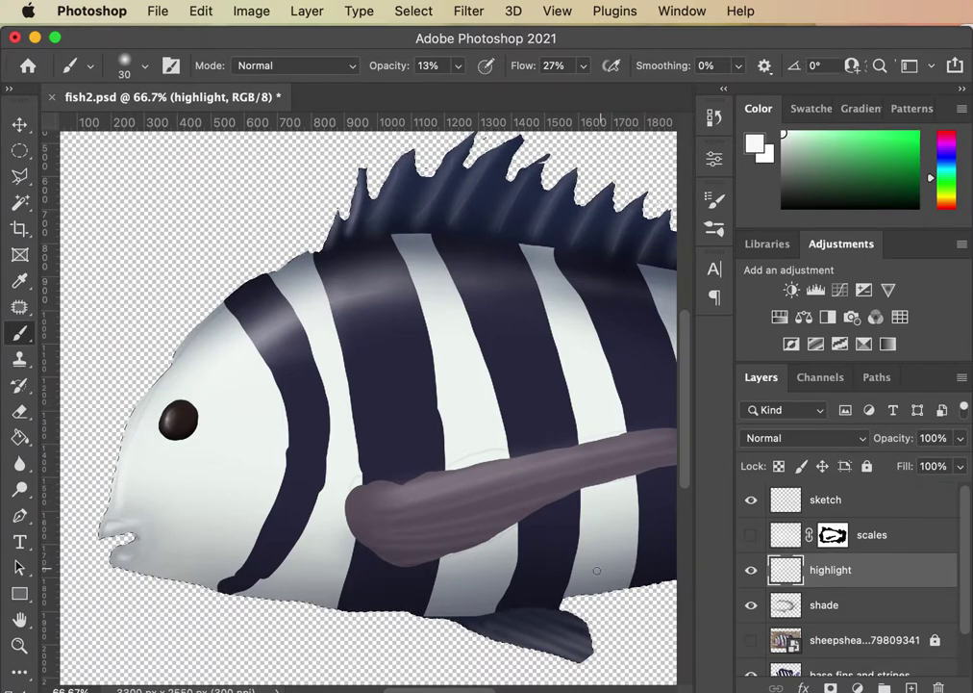
Step: Show the scales layer over the whole painted fish
{"action": "key", "text": "super+minus"}
{"action": "key", "text": "super+minus"}
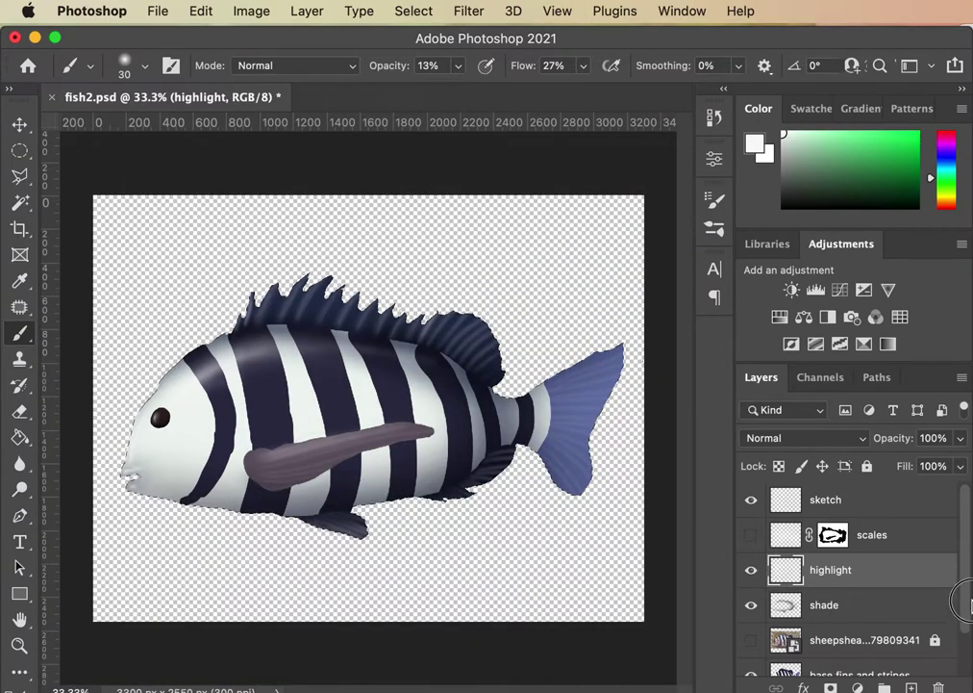
{"action": "left_click", "coordinate": [751, 534]}
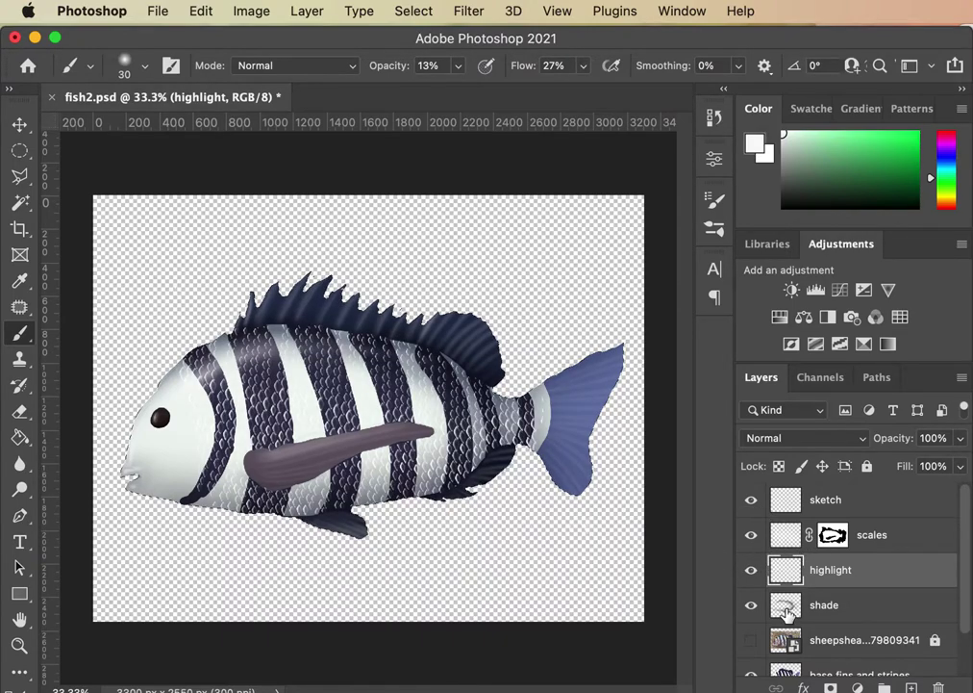
Step: Compare the sheepshead reference photo with the painting, toggling the photo, highlight and scales layers
{"action": "left_click", "coordinate": [754, 639]}
{"action": "left_click", "coordinate": [751, 570]}
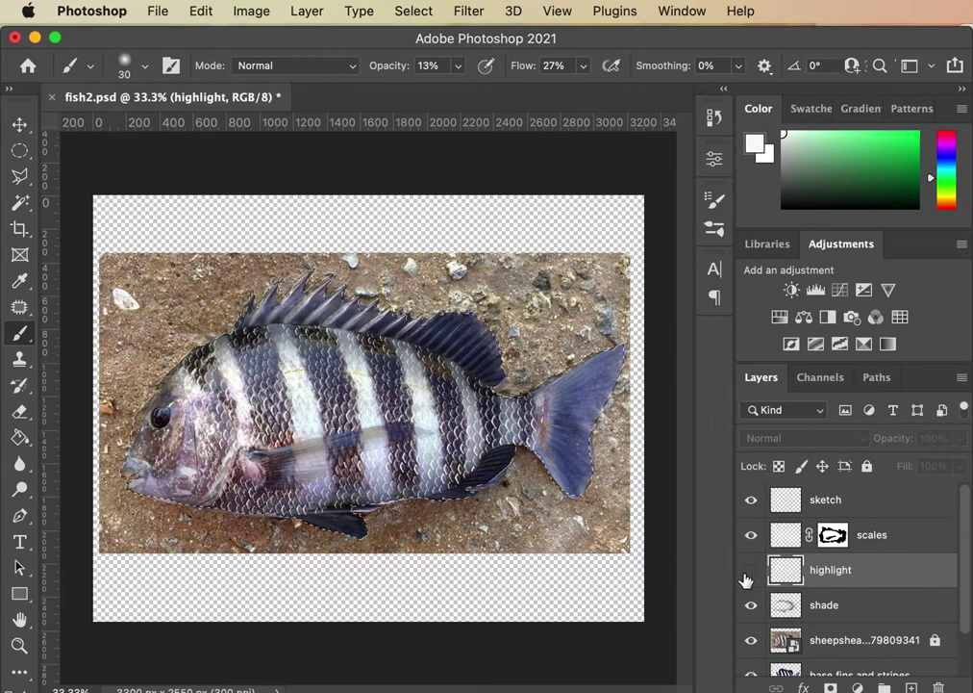
{"action": "left_click", "coordinate": [751, 569]}
{"action": "left_click", "coordinate": [751, 535]}
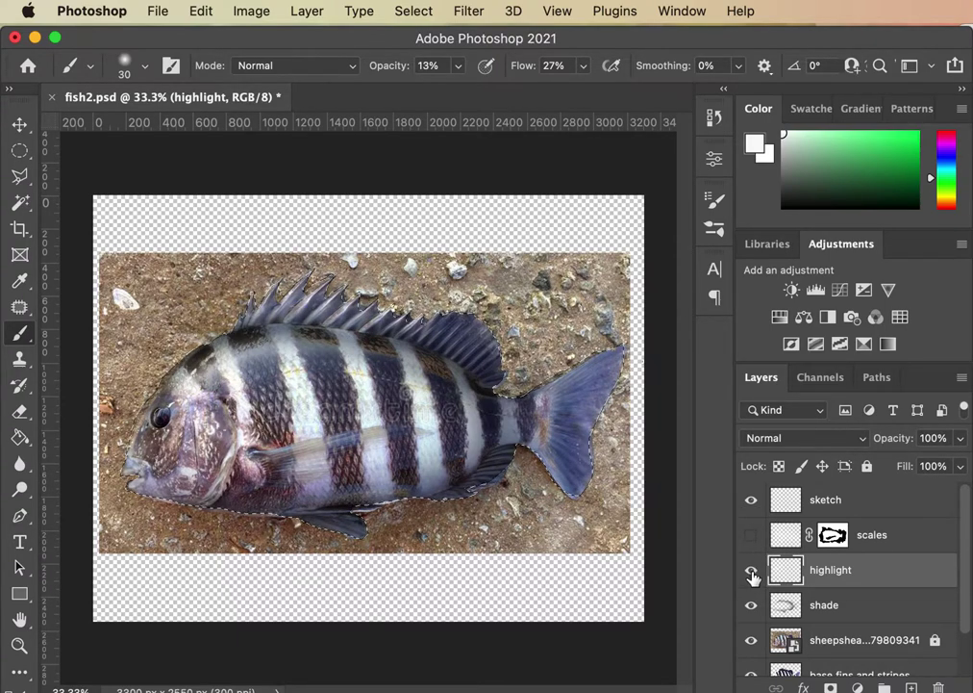
{"action": "left_click", "coordinate": [752, 569]}
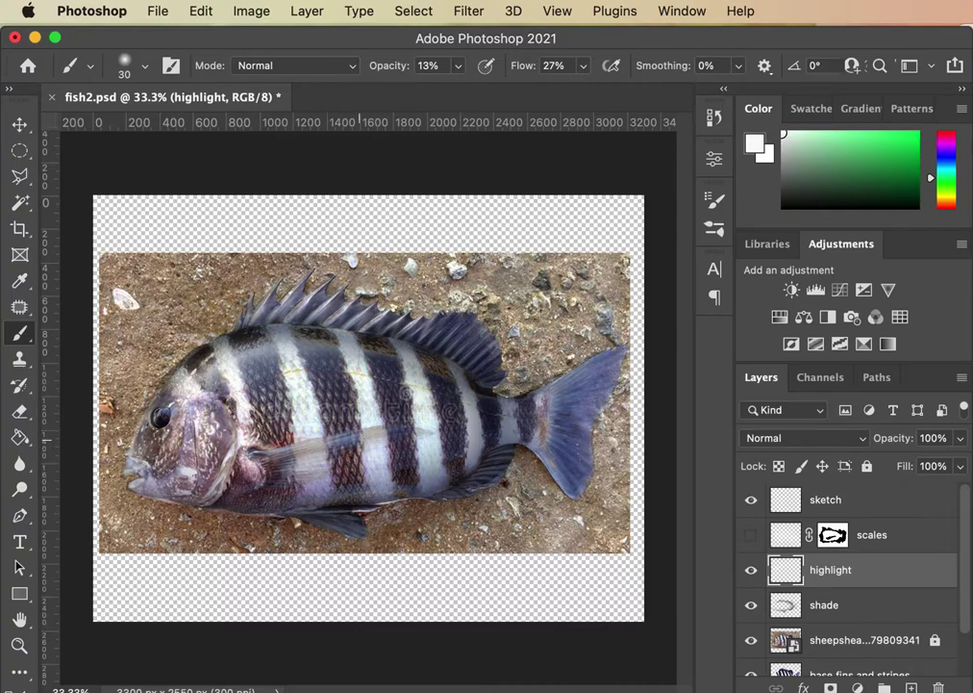
{"action": "left_click", "coordinate": [750, 535]}
{"action": "left_click", "coordinate": [753, 640]}
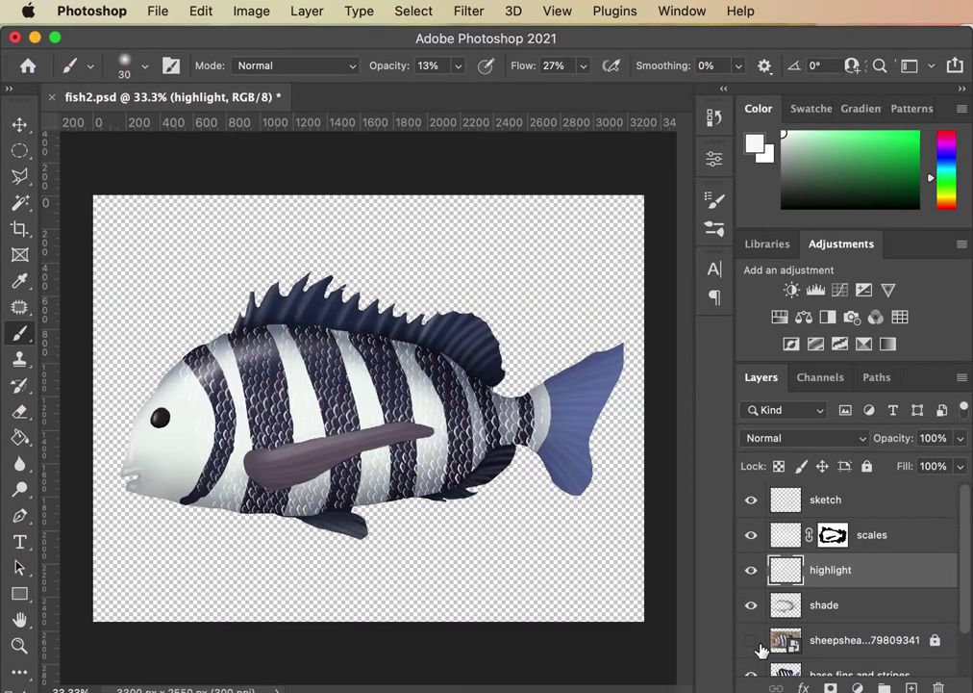
Step: Lower the scales layer's opacity to 75%
{"action": "left_click", "coordinate": [960, 437]}
{"action": "left_click_drag", "start_coordinate": [956, 462], "coordinate": [956, 488]}
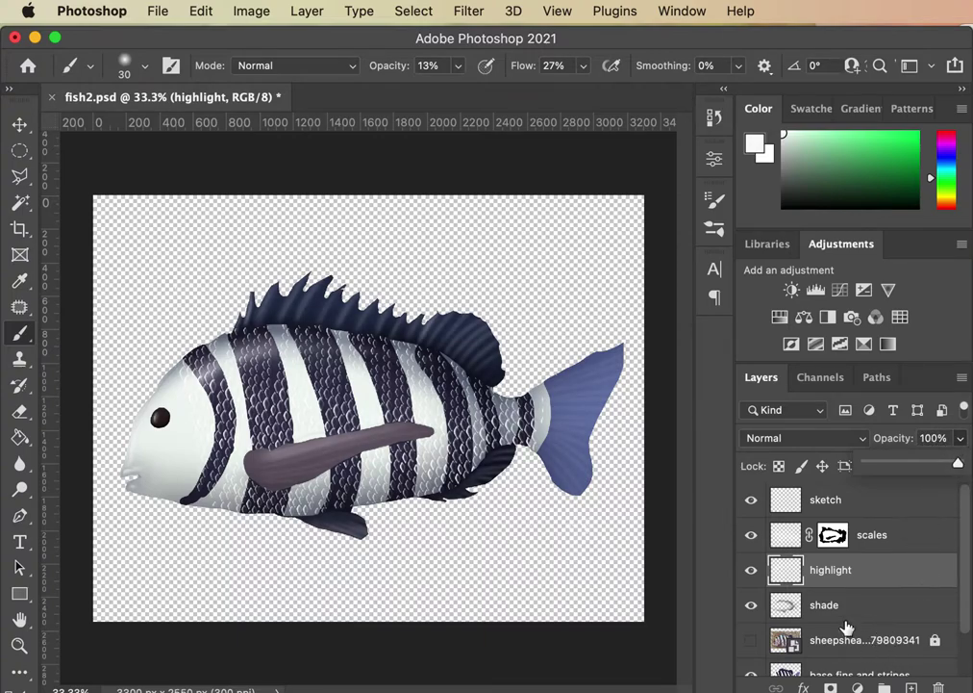
{"action": "left_click", "coordinate": [878, 535]}
{"action": "left_click", "coordinate": [960, 438]}
{"action": "left_click_drag", "start_coordinate": [958, 463], "coordinate": [935, 465]}
Step: Compare the softened scales with the fish's scales in the reference photo
{"action": "left_click", "coordinate": [752, 640]}
{"action": "left_click", "coordinate": [751, 639]}
{"action": "left_click", "coordinate": [751, 535]}
{"action": "left_click", "coordinate": [751, 640]}
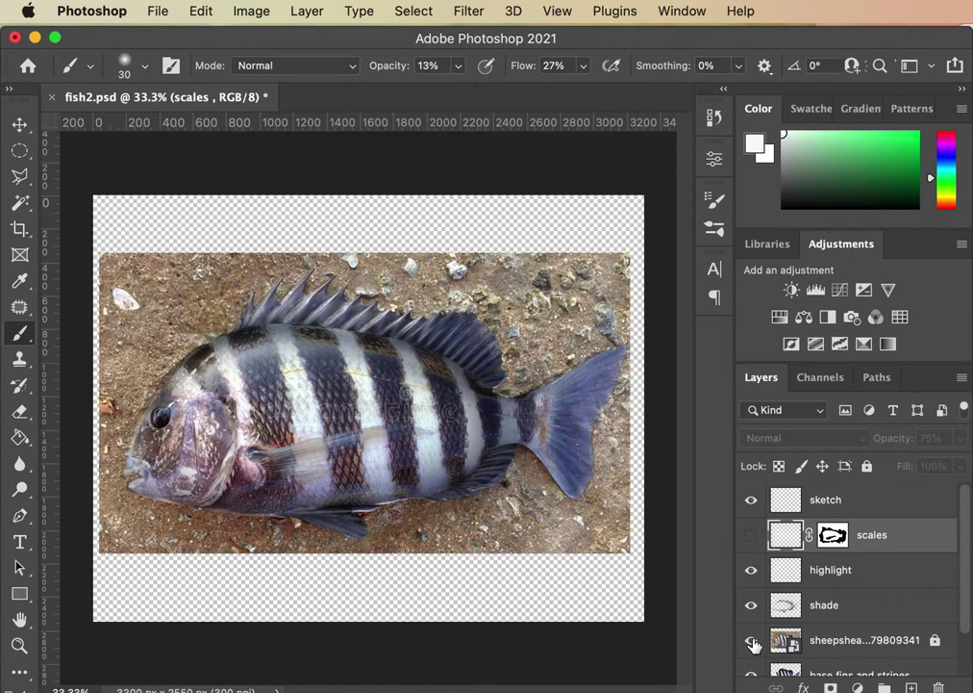
{"action": "left_click", "coordinate": [751, 639]}
{"action": "left_click", "coordinate": [751, 535]}
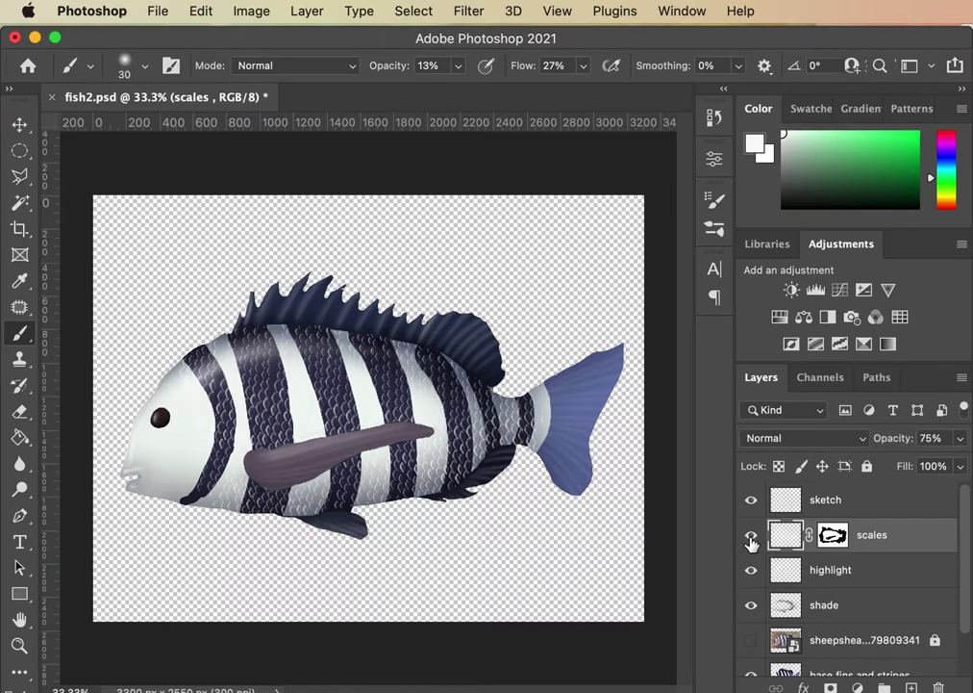
Step: Target the scales layer's mask and prepare a soft white brush enlarged to 250 px with 76% opacity
{"action": "left_click", "coordinate": [835, 536]}
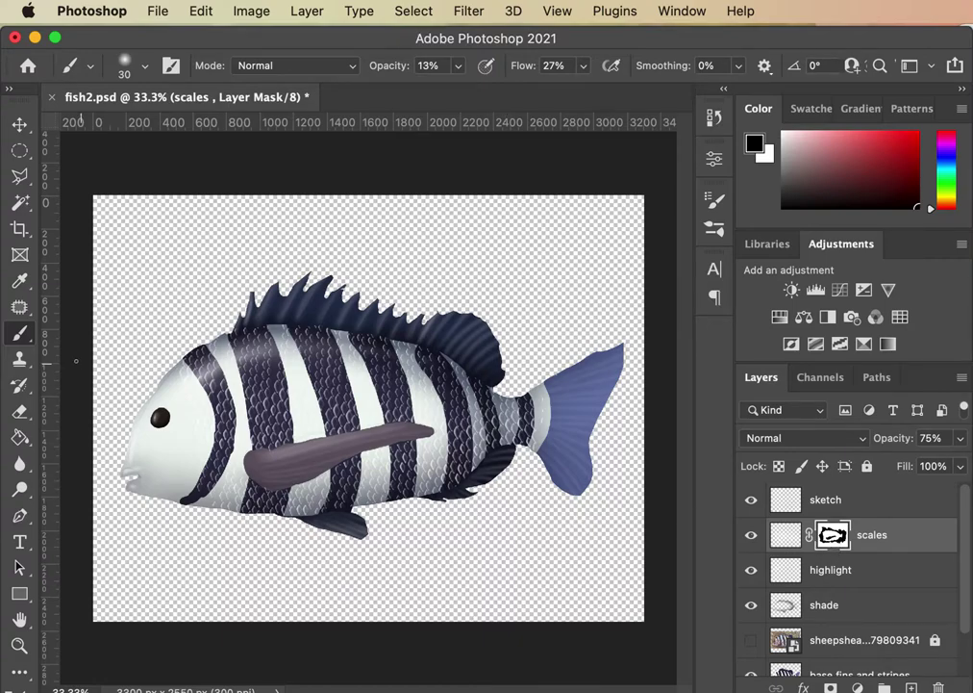
{"action": "left_click", "coordinate": [784, 133]}
{"action": "left_click", "coordinate": [455, 67]}
{"action": "left_click_drag", "start_coordinate": [456, 95], "coordinate": [518, 93]}
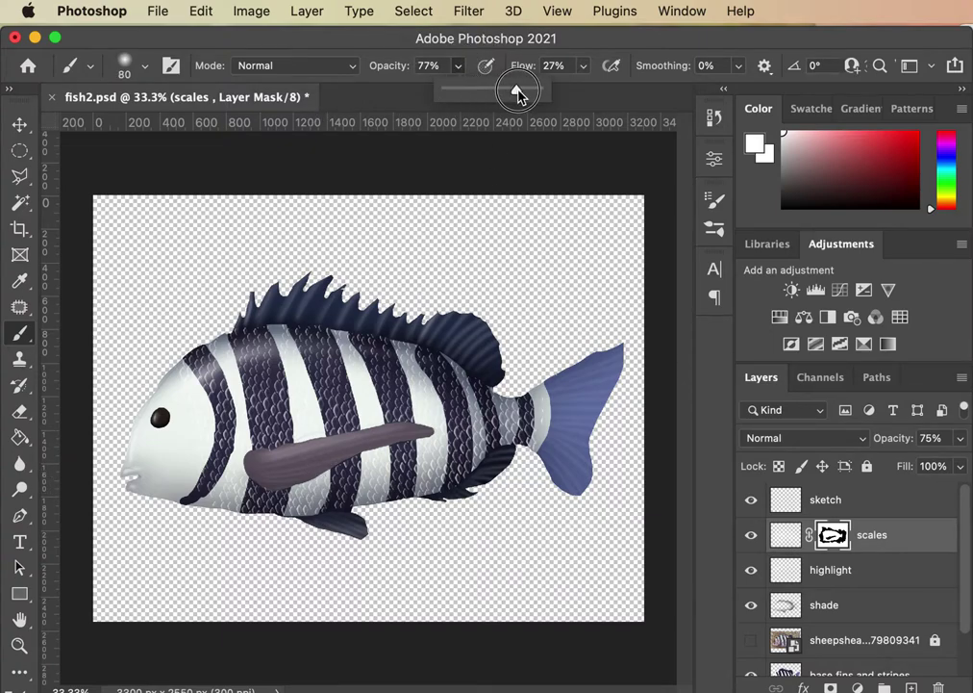
{"action": "key", "text": "bracketright"}
{"action": "key", "text": "bracketright"}
{"action": "key", "text": "bracketright"}
{"action": "key", "text": "bracketright"}
{"action": "key", "text": "bracketright"}
{"action": "key", "text": "bracketright"}
{"action": "key", "text": "bracketright"}
{"action": "key", "text": "bracketright"}
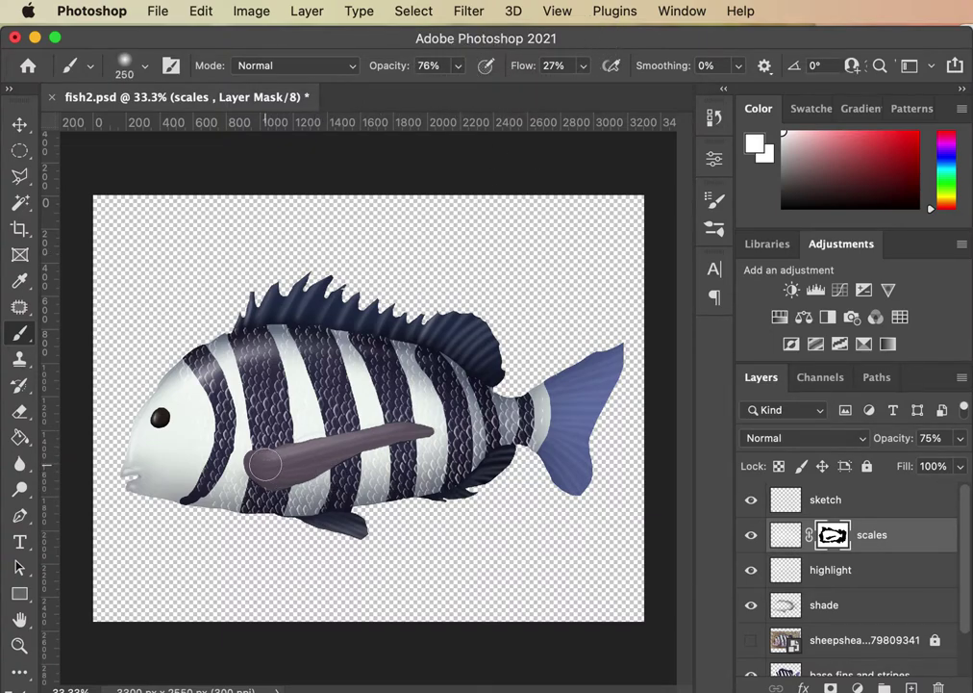
Step: Undo the strong reveal on the pectoral fin and brush in faint scales there with a 300 px brush at 15% opacity
{"action": "mouse_move", "coordinate": [263, 466]}
{"action": "left_mouse_down"}
{"action": "mouse_move", "coordinate": [240, 365]}
{"action": "mouse_move", "coordinate": [289, 348]}
{"action": "left_mouse_up"}
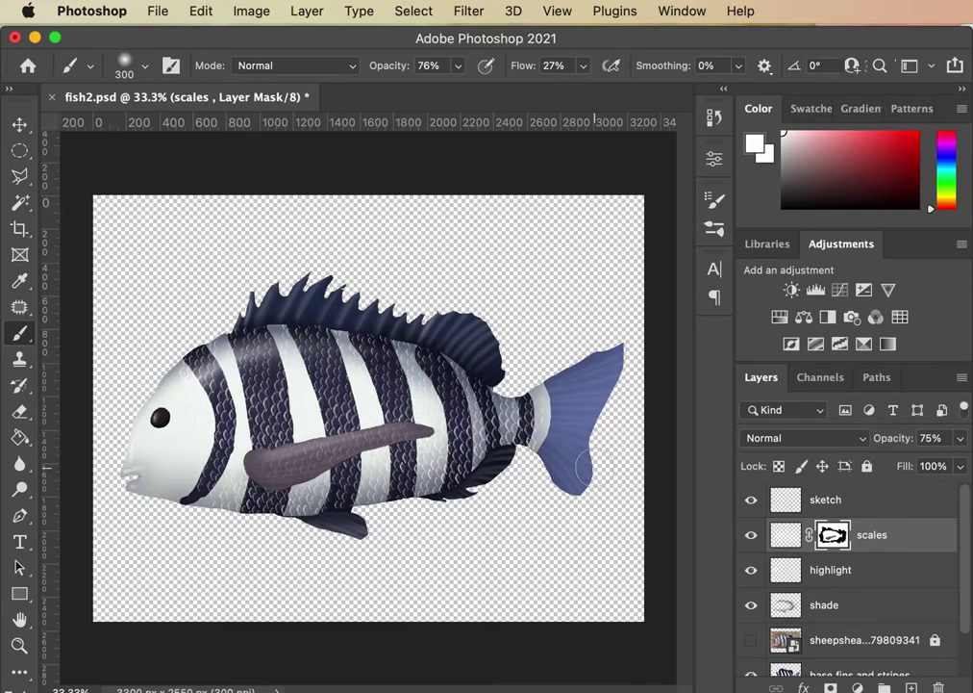
{"action": "key", "text": "super+z"}
{"action": "left_click", "coordinate": [458, 66]}
{"action": "left_click_drag", "start_coordinate": [458, 90], "coordinate": [418, 93]}
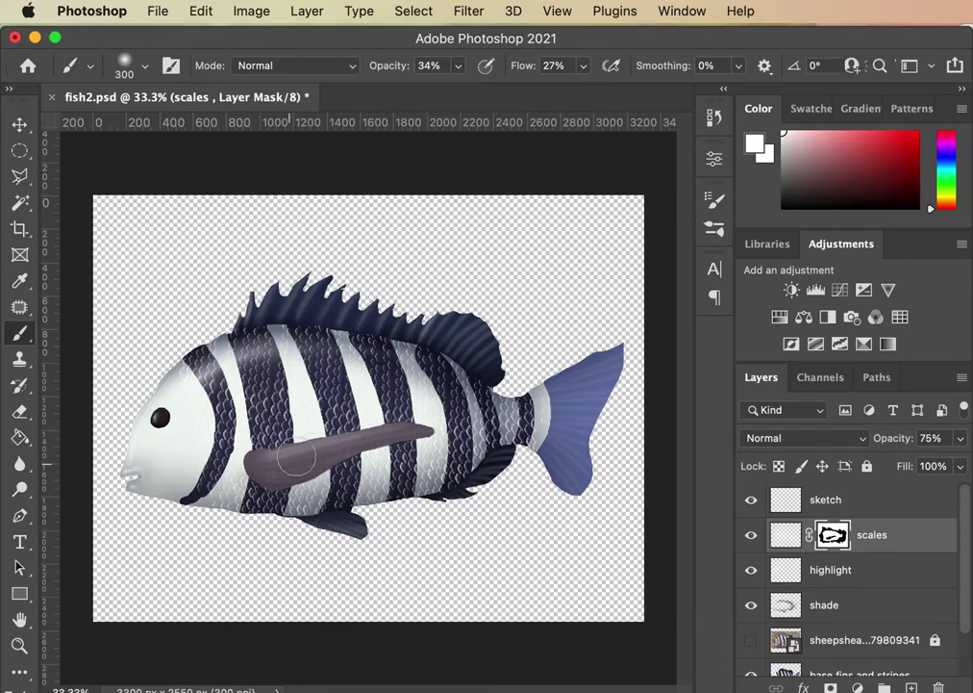
{"action": "left_click", "coordinate": [457, 69]}
{"action": "left_click_drag", "start_coordinate": [458, 91], "coordinate": [446, 96]}
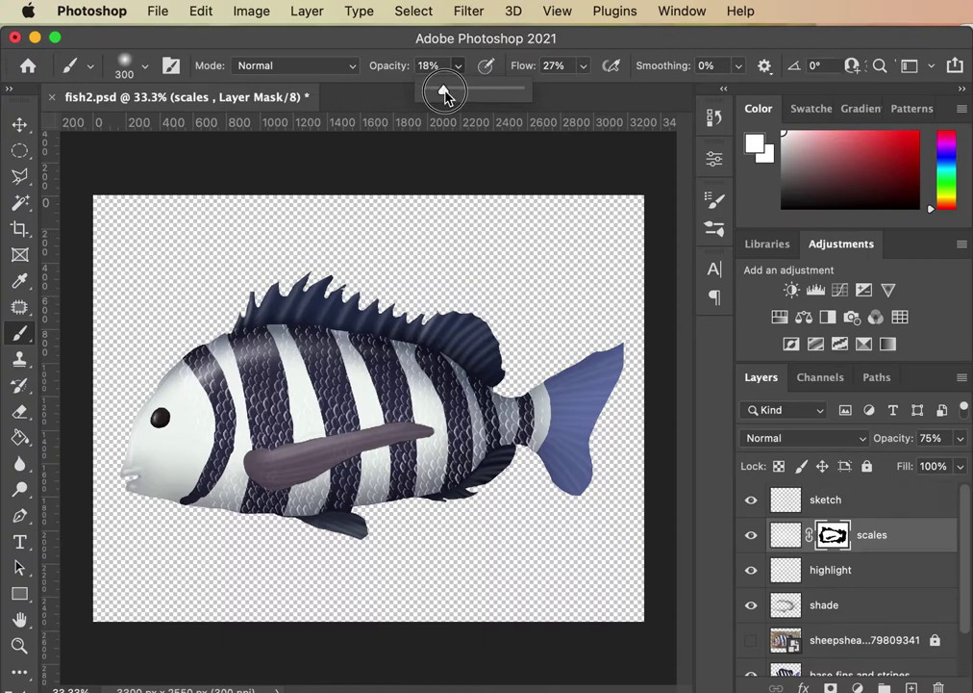
{"action": "left_click", "coordinate": [315, 460]}
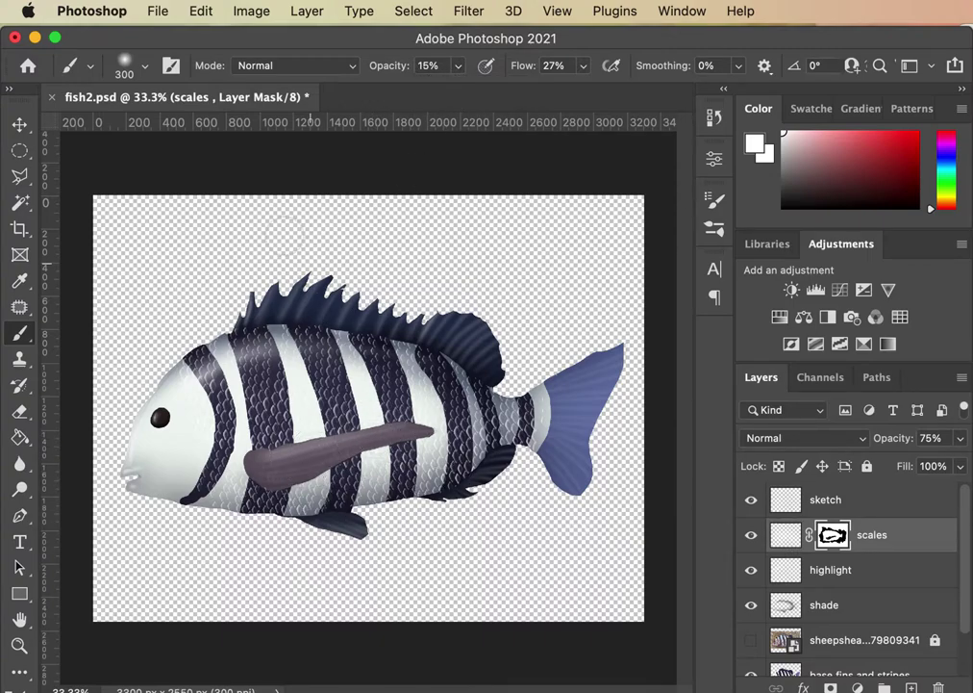
Step: Reduce the scales layer's opacity to 71%
{"action": "left_click", "coordinate": [962, 440]}
{"action": "left_click_drag", "start_coordinate": [938, 463], "coordinate": [932, 466]}
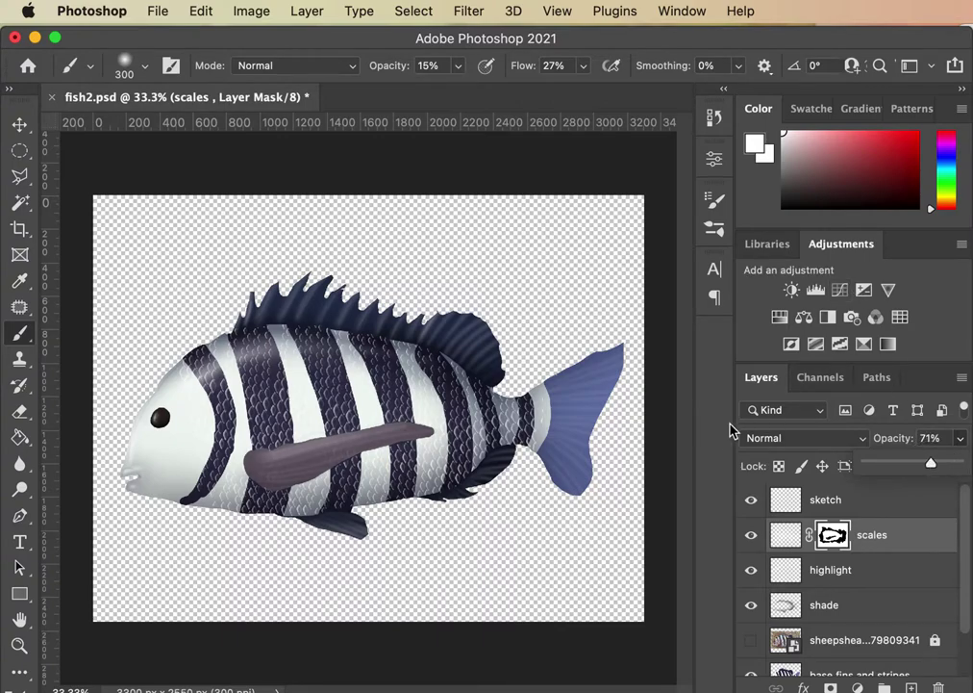
{"action": "left_click", "coordinate": [715, 453]}
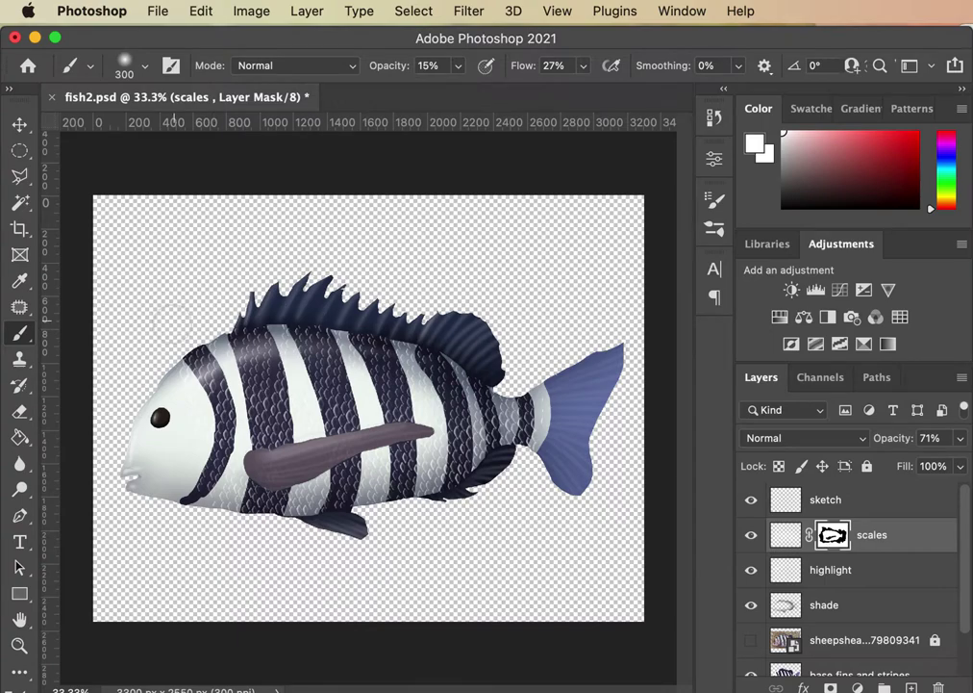
Step: Fade the scales along the fish's back and tail end on the mask with a soft black brush, enlarged from 700 to 800 px
{"action": "left_click", "coordinate": [124, 63]}
{"action": "left_click", "coordinate": [149, 44]}
{"action": "key", "text": "bracketright"}
{"action": "key", "text": "bracketright"}
{"action": "key", "text": "bracketright"}
{"action": "key", "text": "bracketright"}
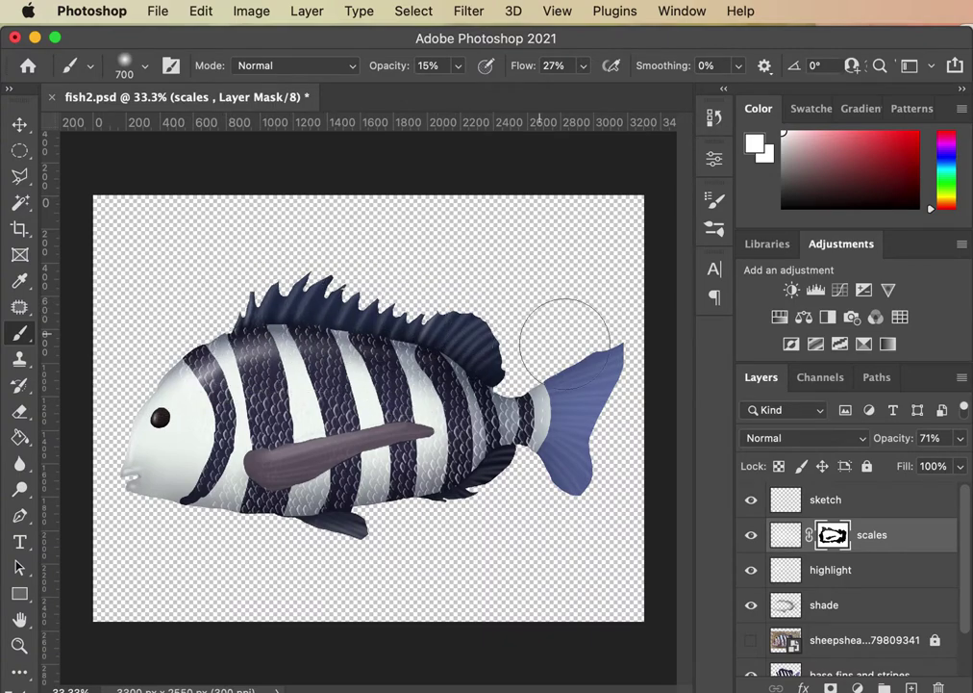
{"action": "key", "text": "d"}
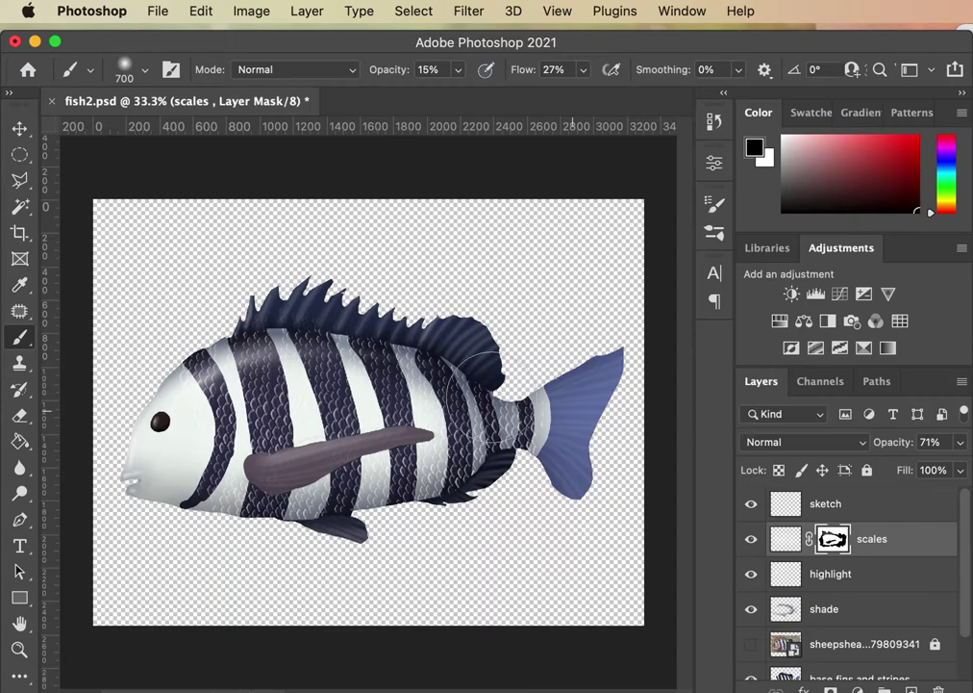
{"action": "key", "text": "bracketright"}
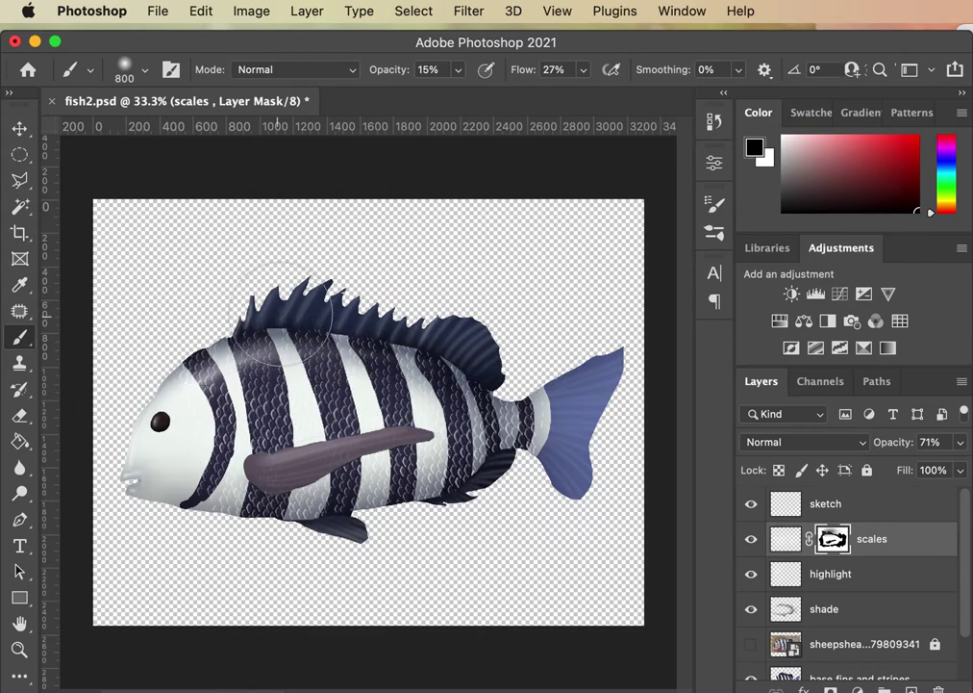
Step: Raise the brush opacity to 47% and fade the scales further across the body on the mask
{"action": "left_click", "coordinate": [458, 69]}
{"action": "left_click_drag", "start_coordinate": [456, 95], "coordinate": [487, 93]}
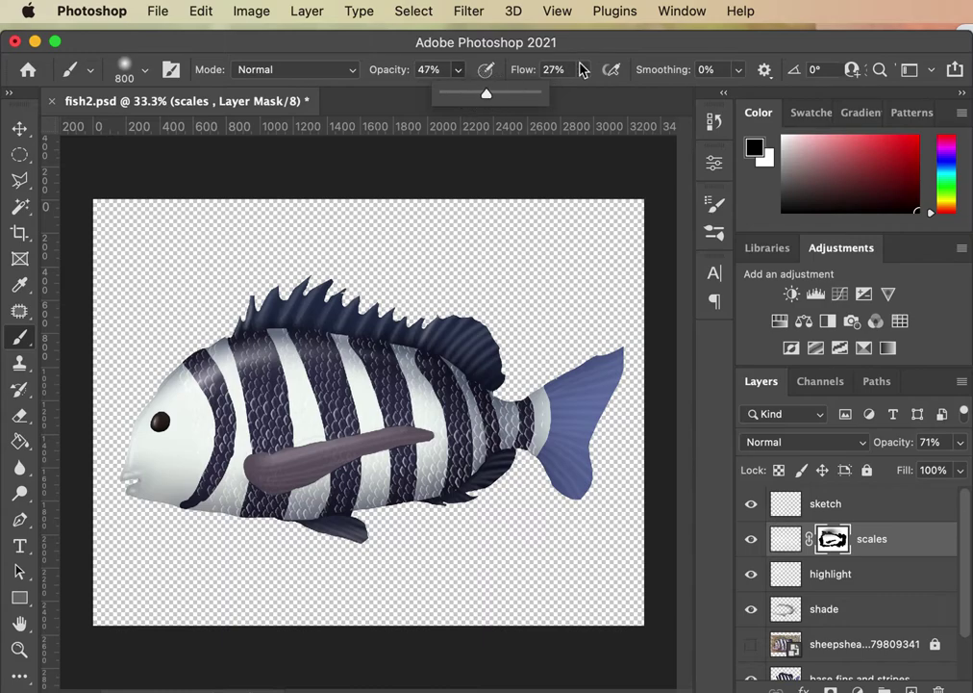
{"action": "left_click", "coordinate": [150, 256]}
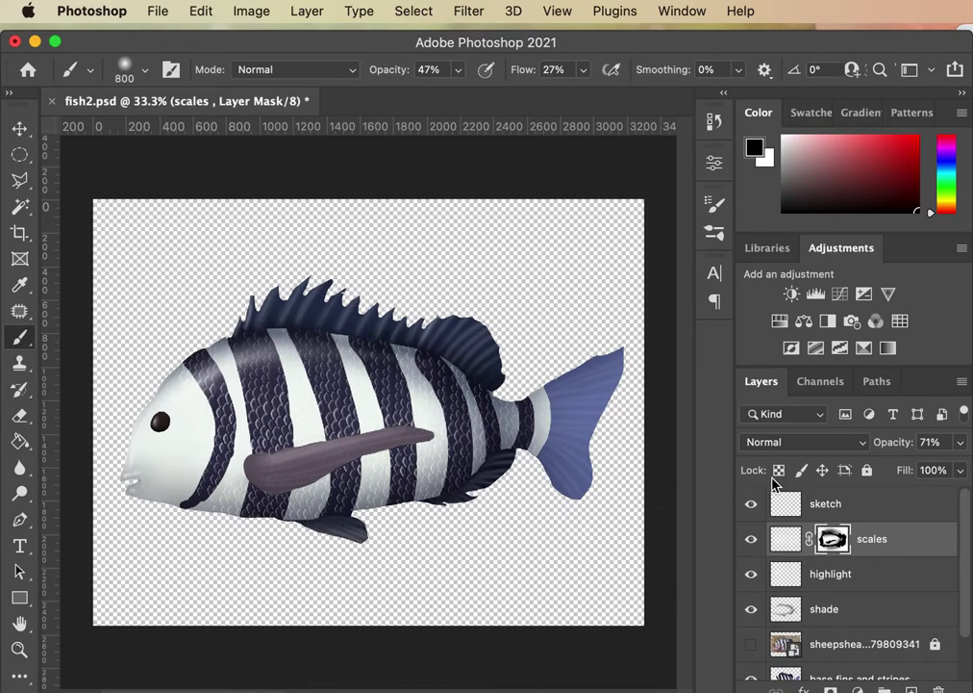
Step: Set the scales layer's blend mode to Soft Light and its opacity to 100%
{"action": "left_click", "coordinate": [829, 445]}
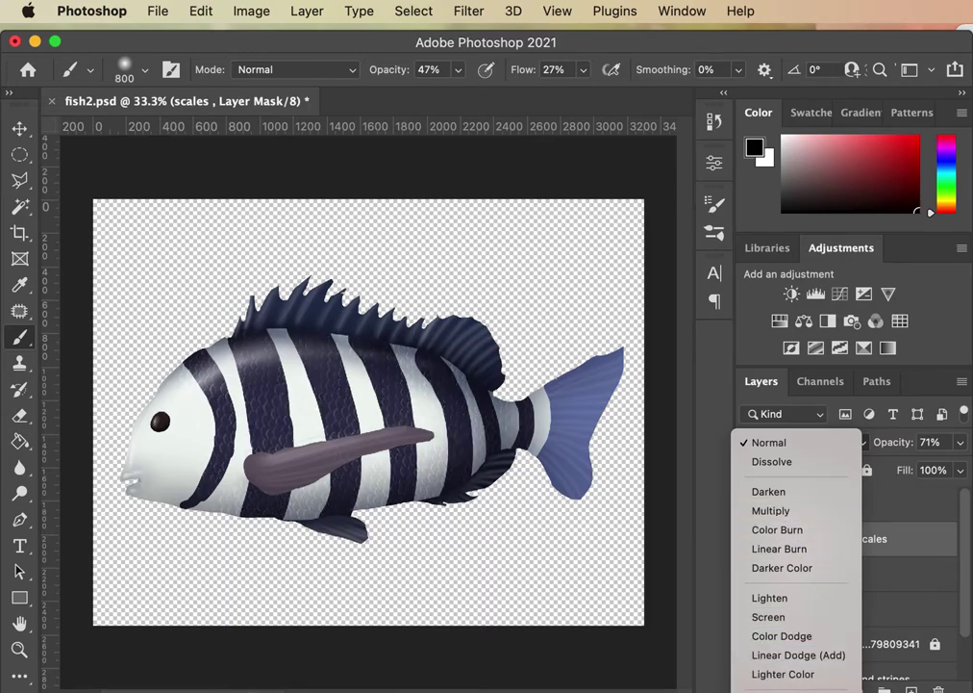
{"action": "left_click", "coordinate": [781, 689]}
{"action": "left_click", "coordinate": [960, 441]}
{"action": "left_click_drag", "start_coordinate": [941, 473], "coordinate": [950, 473]}
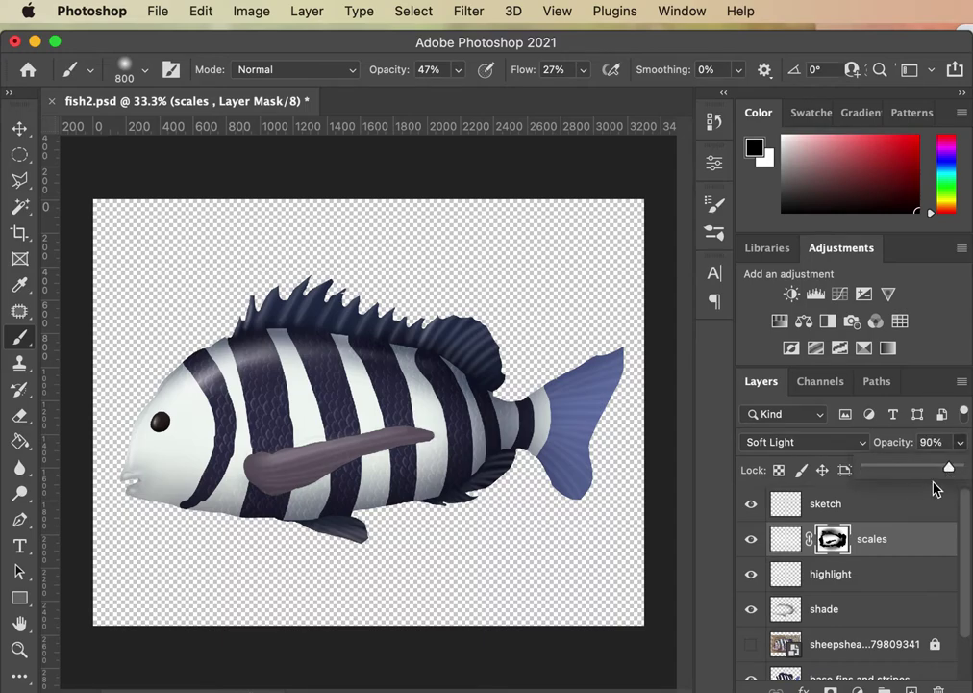
{"action": "left_click_drag", "start_coordinate": [959, 478], "coordinate": [962, 475]}
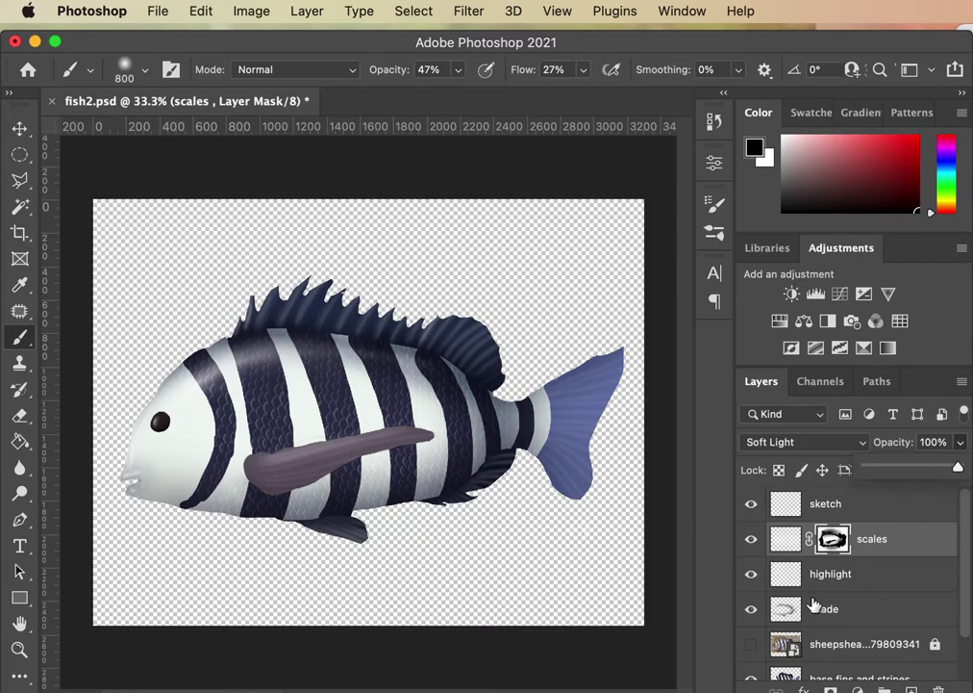
{"action": "left_click", "coordinate": [705, 602]}
Step: Compare the fish with the reference photo and examine the whole painting at a reduced size, including the sketch layer's effect
{"action": "left_click", "coordinate": [752, 644]}
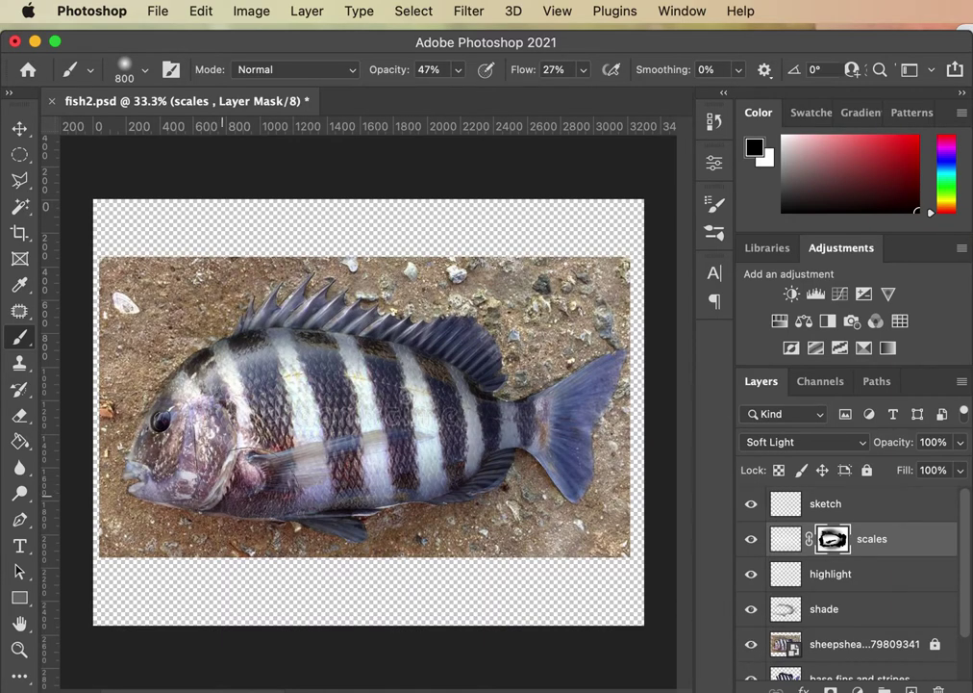
{"action": "left_click", "coordinate": [754, 651]}
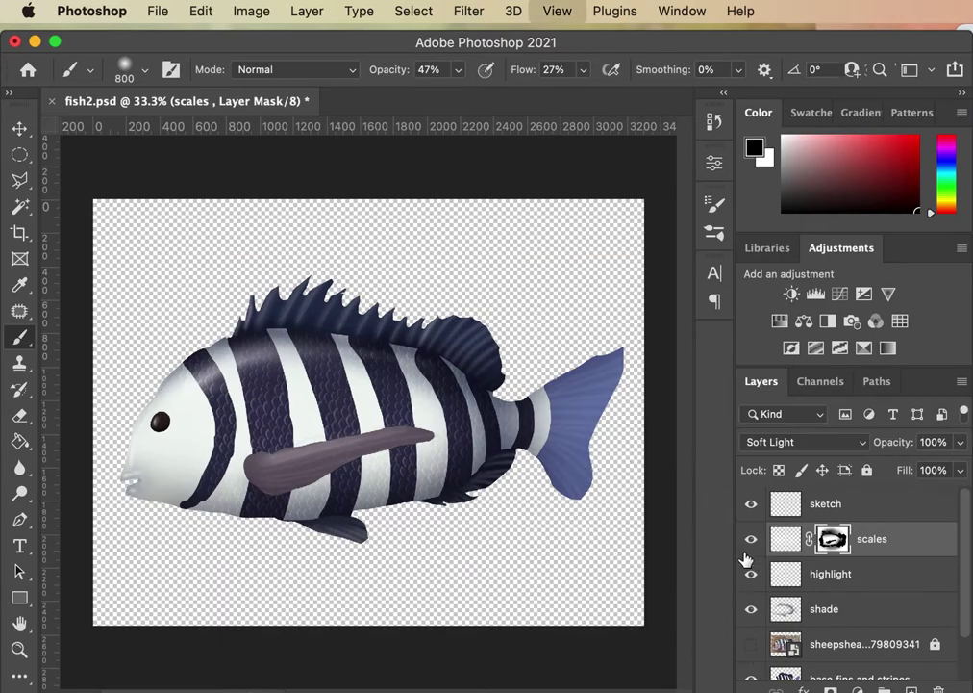
{"action": "key", "text": "super+minus"}
{"action": "key", "text": "super+minus"}
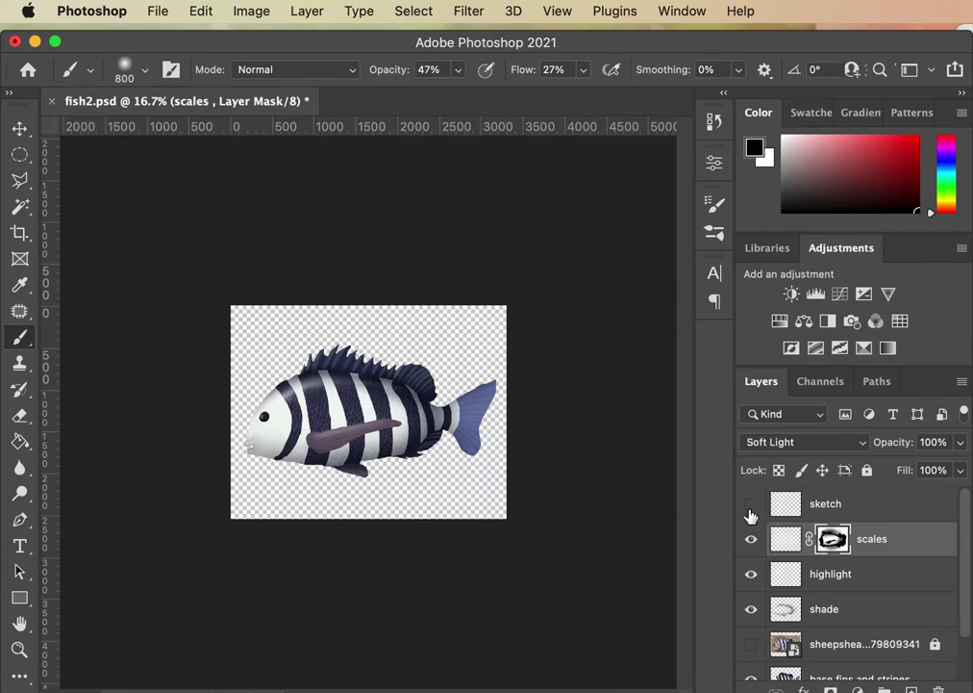
{"action": "left_click", "coordinate": [895, 504]}
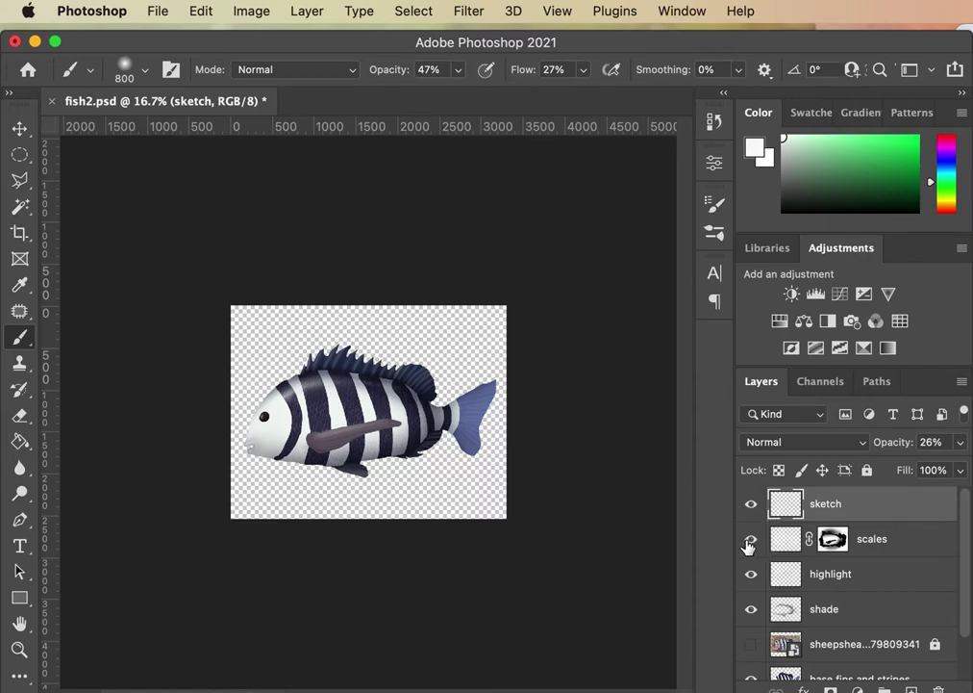
{"action": "key", "text": "super+plus"}
{"action": "key", "text": "super+plus"}
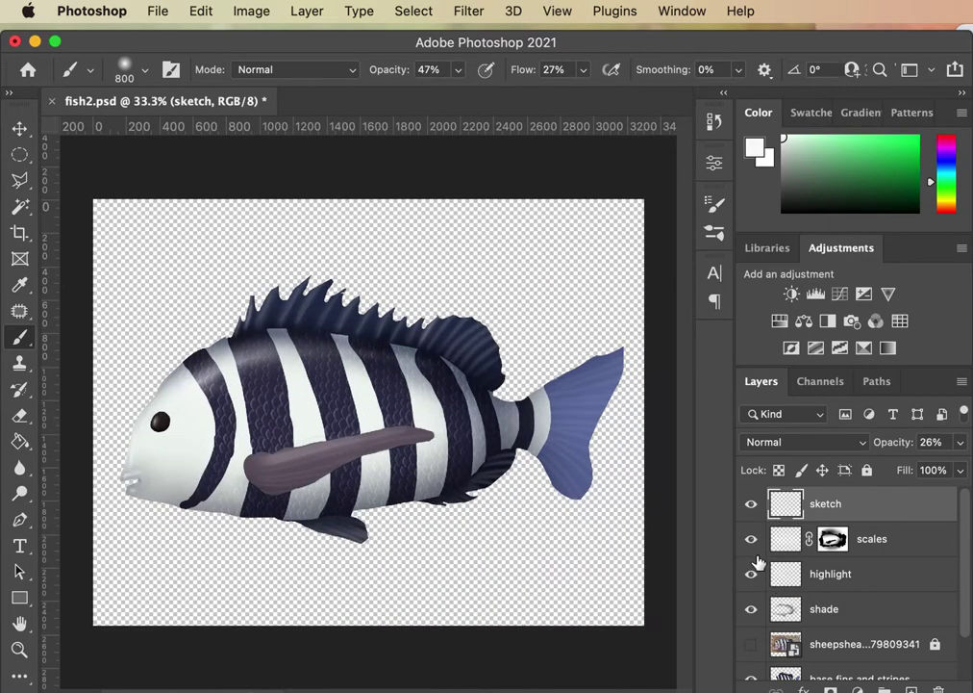
Step: Toggle the highlight, shade, reference photo and base layers one by one to examine what each contributes to the fish
{"action": "left_click", "coordinate": [753, 575]}
{"action": "left_click", "coordinate": [753, 577]}
{"action": "left_click", "coordinate": [753, 578]}
{"action": "left_click", "coordinate": [752, 579]}
{"action": "left_click", "coordinate": [752, 579]}
{"action": "left_click", "coordinate": [751, 578]}
{"action": "left_click", "coordinate": [751, 612]}
{"action": "left_click", "coordinate": [751, 612]}
{"action": "left_click", "coordinate": [750, 613]}
{"action": "left_click", "coordinate": [750, 613]}
{"action": "scroll", "coordinate": [799, 613], "scroll_direction": "down", "scroll_amount": 2}
{"action": "left_click", "coordinate": [751, 596]}
{"action": "left_click", "coordinate": [751, 595]}
{"action": "left_click", "coordinate": [752, 630]}
{"action": "left_click", "coordinate": [750, 632]}
{"action": "left_click", "coordinate": [749, 635]}
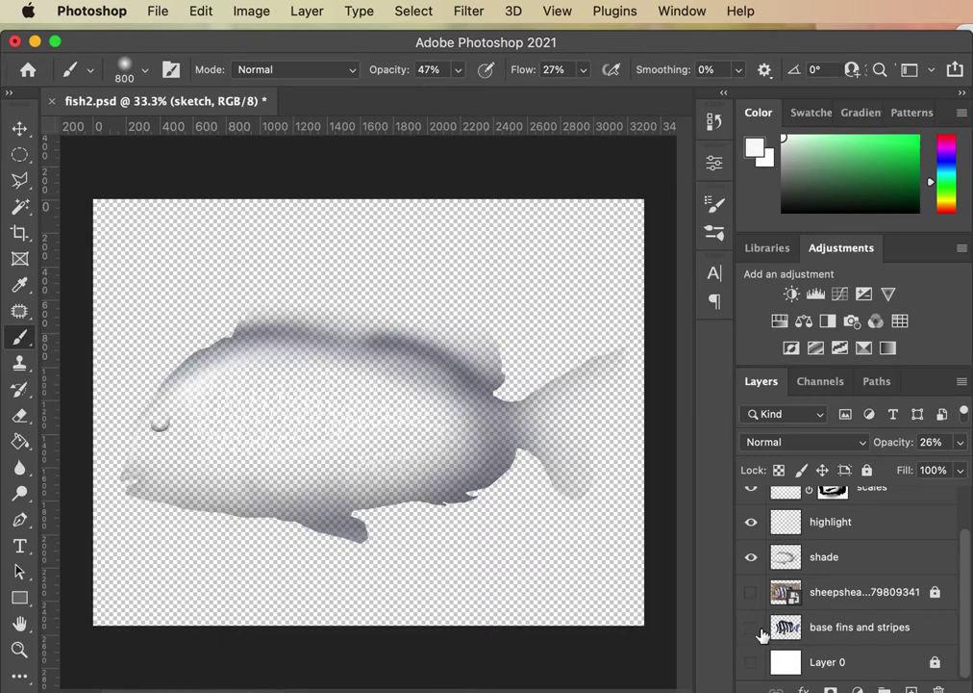
{"action": "left_click", "coordinate": [752, 631]}
Step: Load the base fins and stripes layer's outline as a selection and show the reference photo for a closer view
{"action": "left_click", "coordinate": [787, 631]}
{"action": "left_click", "coordinate": [784, 636], "text": "super"}
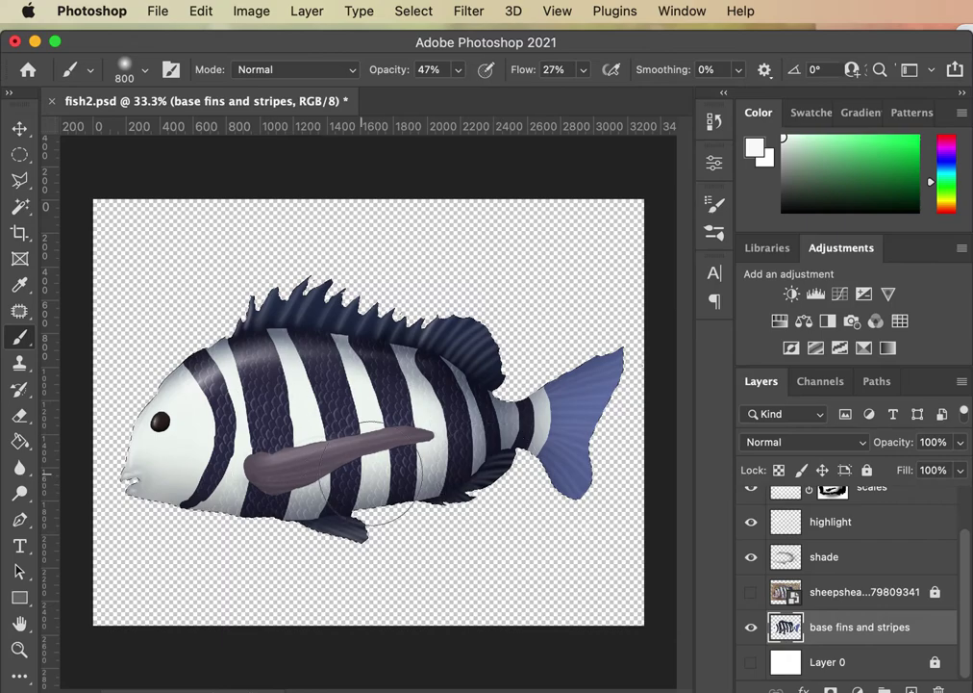
{"action": "left_click", "coordinate": [751, 592]}
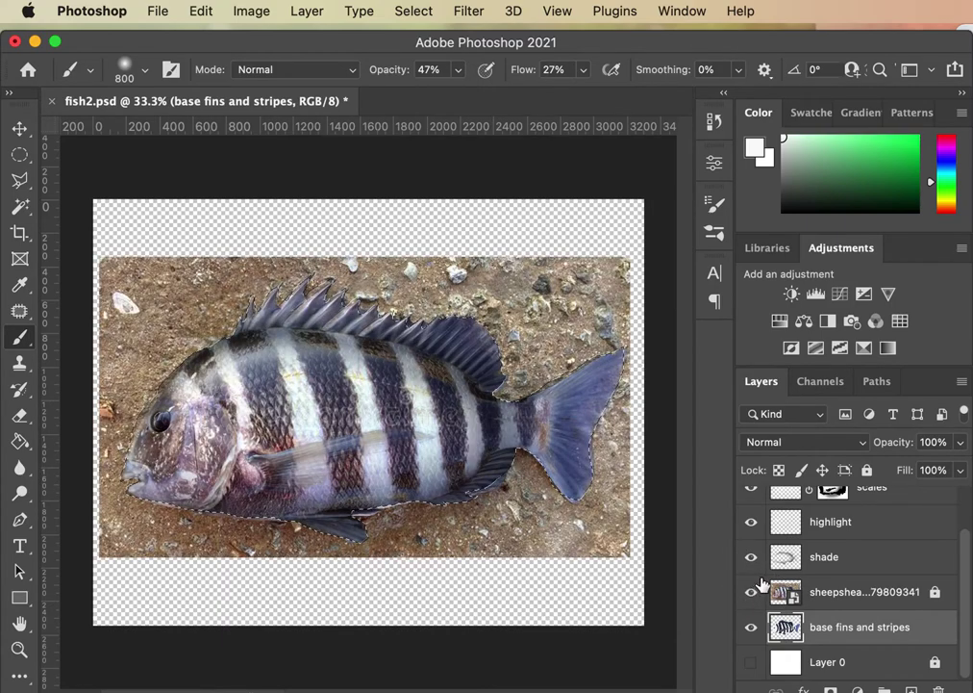
{"action": "key", "text": "super+equal"}
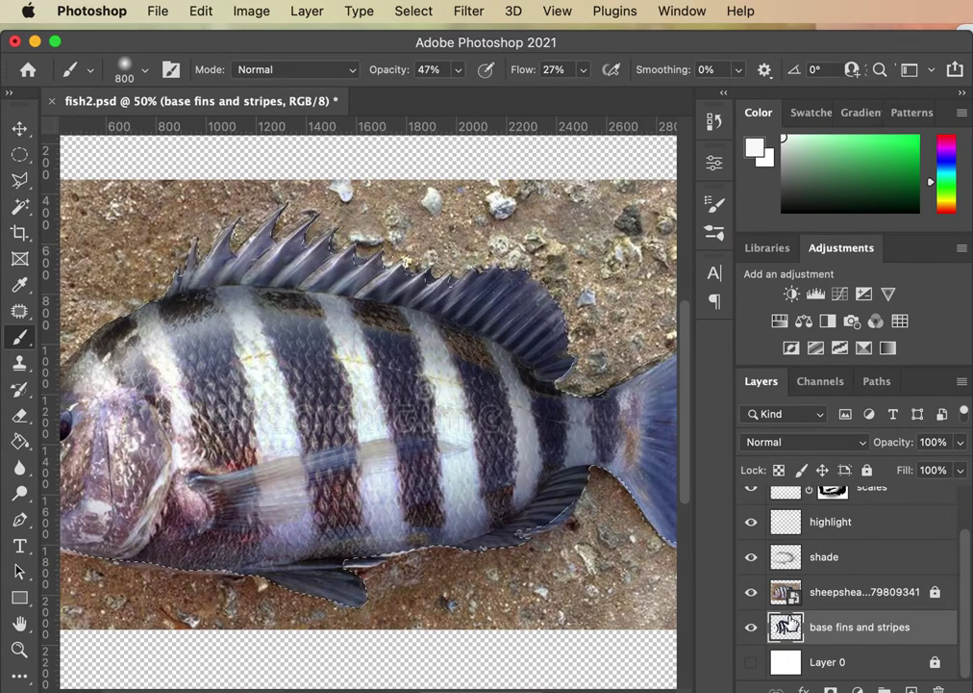
Step: Hide the reference photo and select the mauve pectoral fin on the base layer with the Magic Wand
{"action": "left_click", "coordinate": [749, 593]}
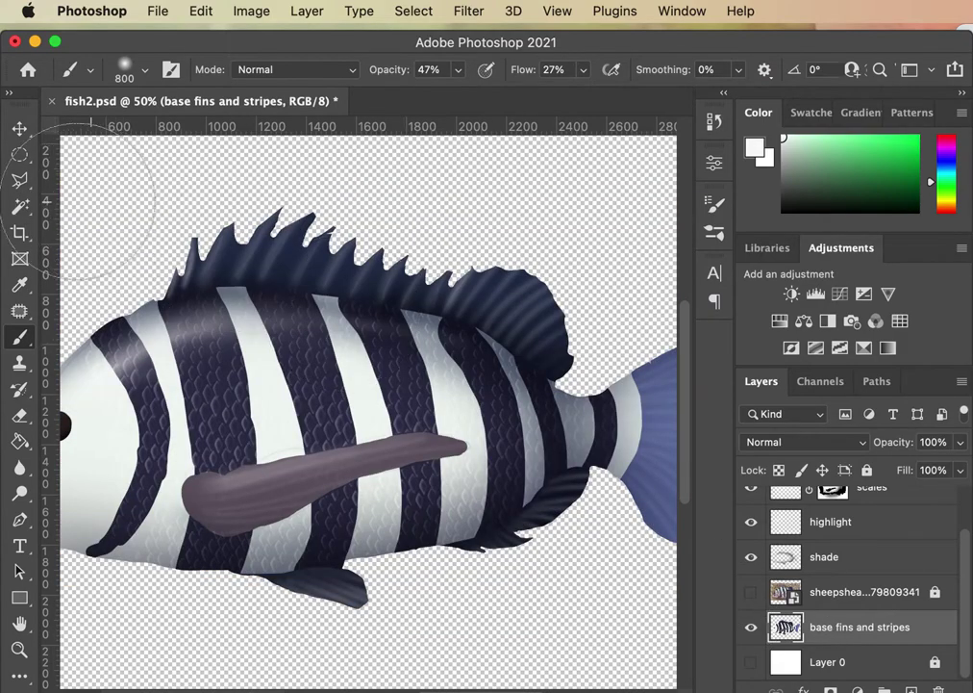
{"action": "left_click", "coordinate": [19, 205]}
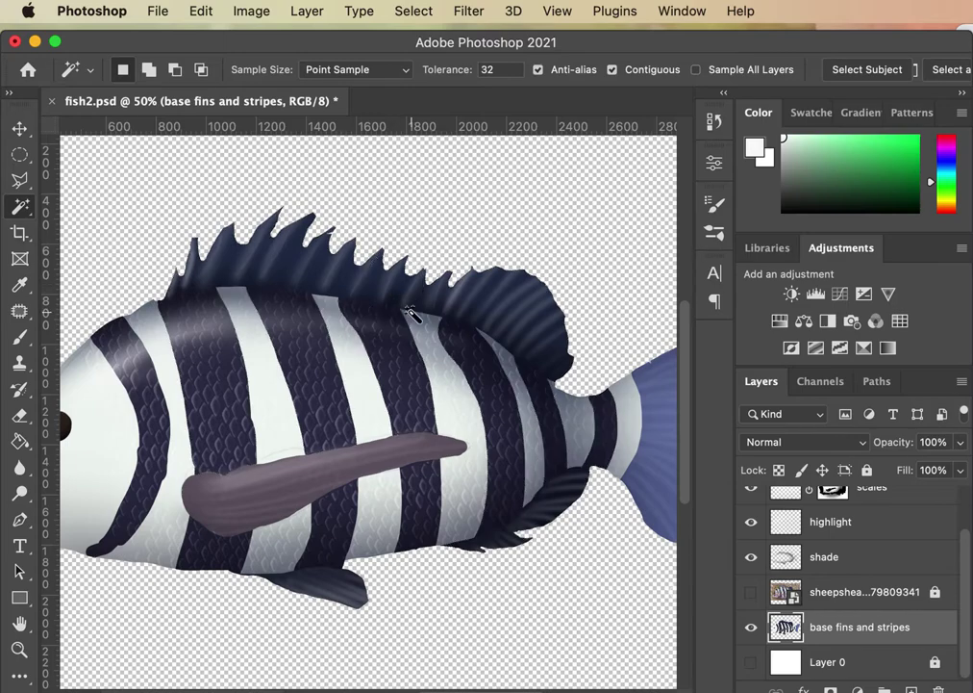
{"action": "left_click", "coordinate": [287, 548]}
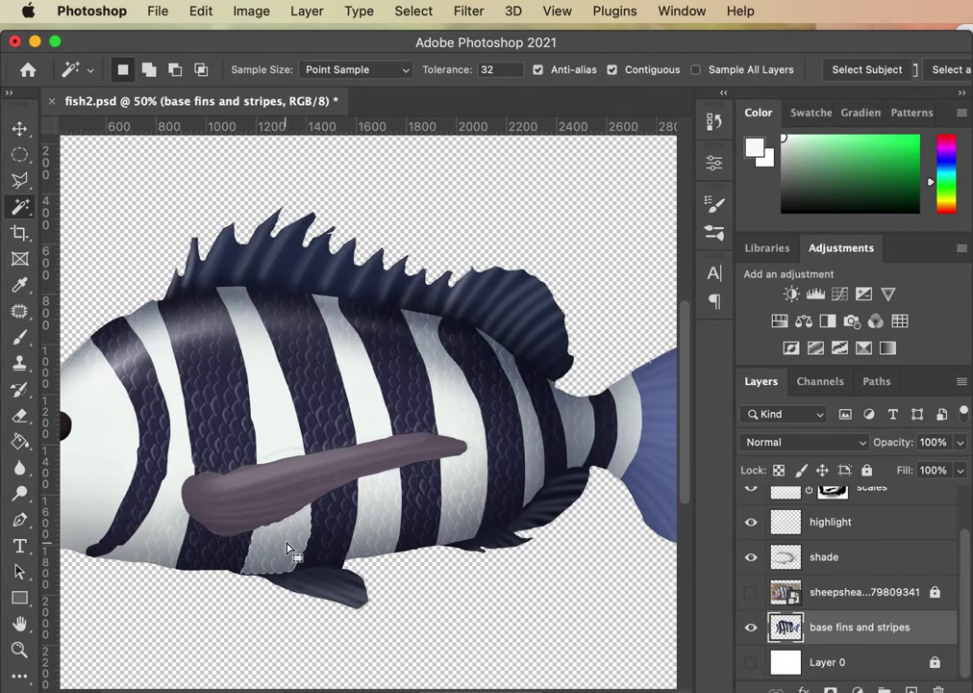
{"action": "left_click", "coordinate": [260, 317]}
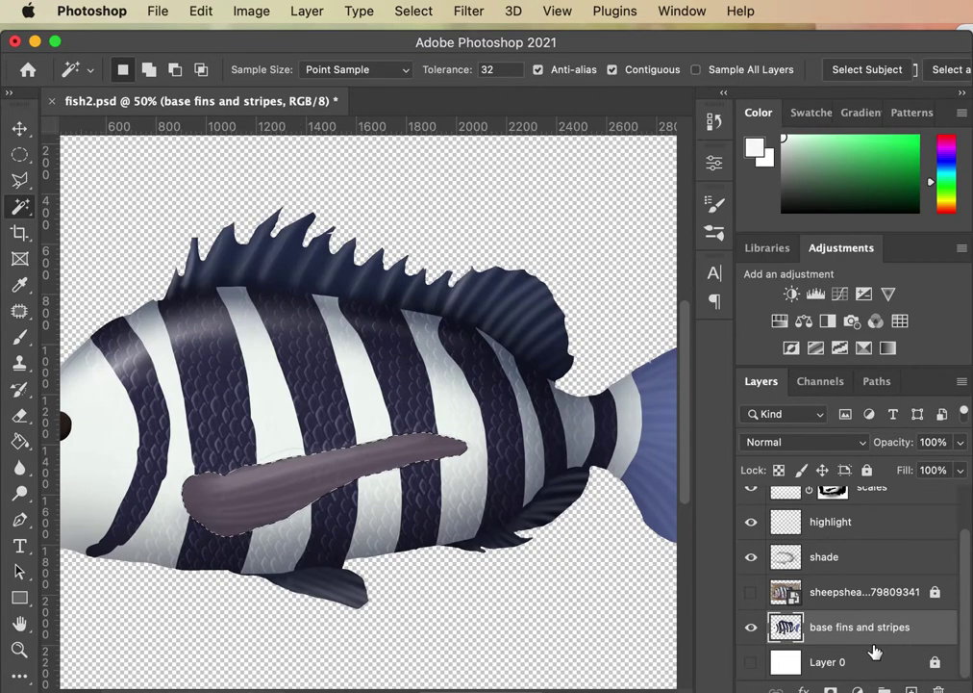
Step: Add a new layer above the base fins and stripes layer and name it cast shadow
{"action": "key", "text": "ctrl+shift+alt+n"}
{"action": "double_click", "coordinate": [829, 626]}
{"action": "type", "text": "cast sh"}
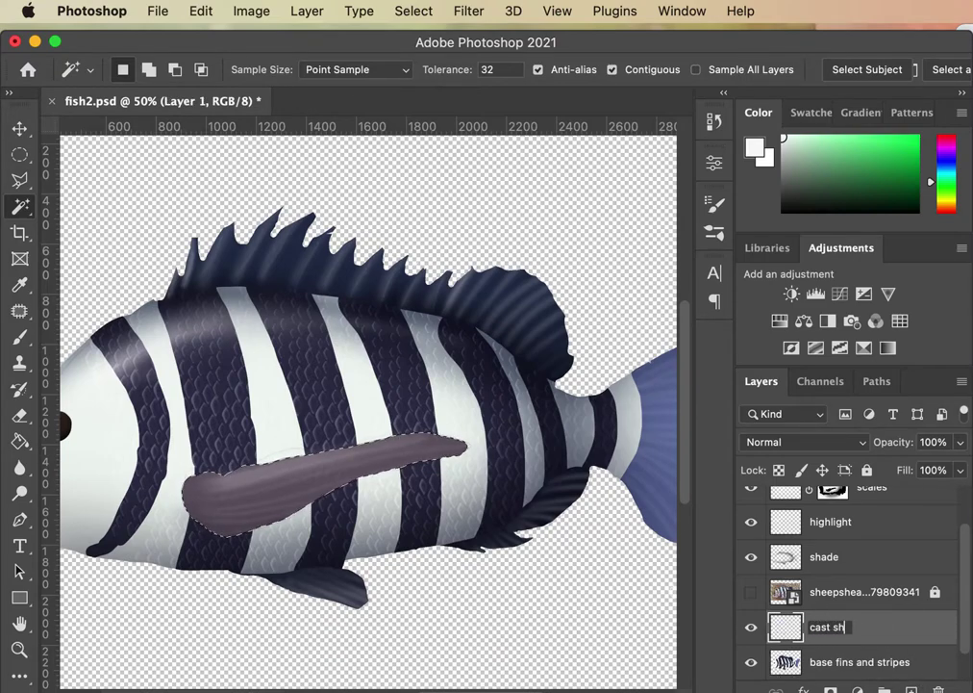
{"action": "type", "text": "adow"}
{"action": "key", "text": "Return"}
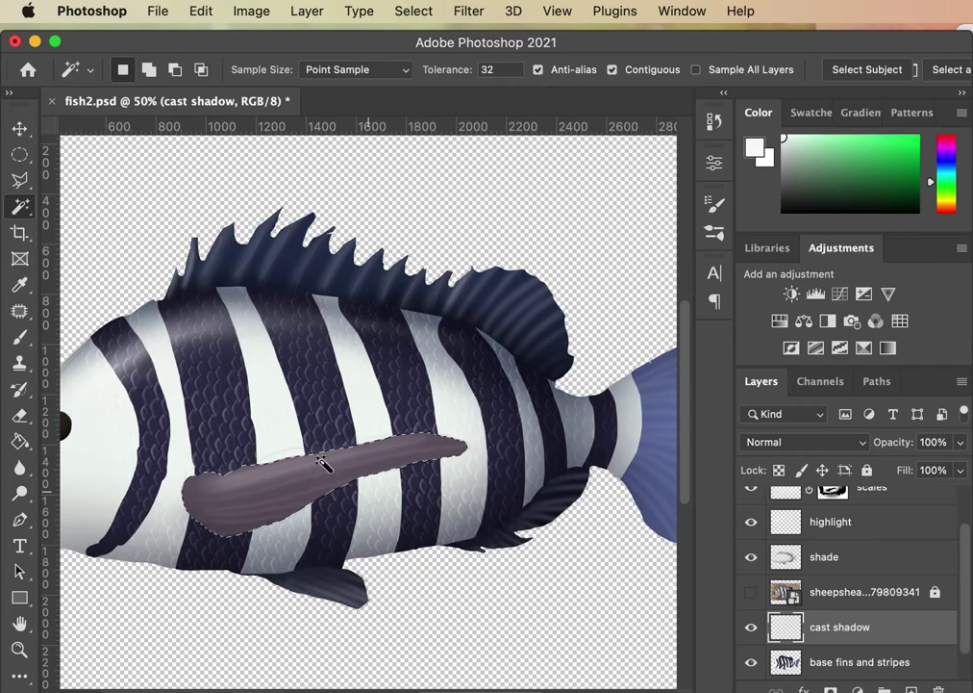
Step: Invert the fin selection and sample the dark navy stripe color for the Brush
{"action": "left_click", "coordinate": [415, 13]}
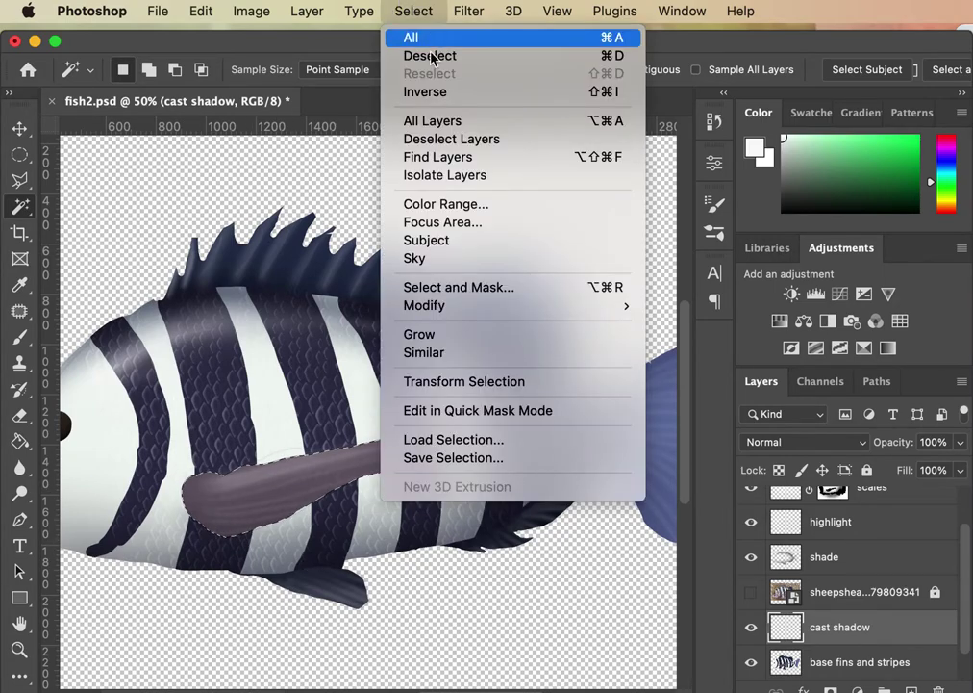
{"action": "left_click", "coordinate": [445, 96]}
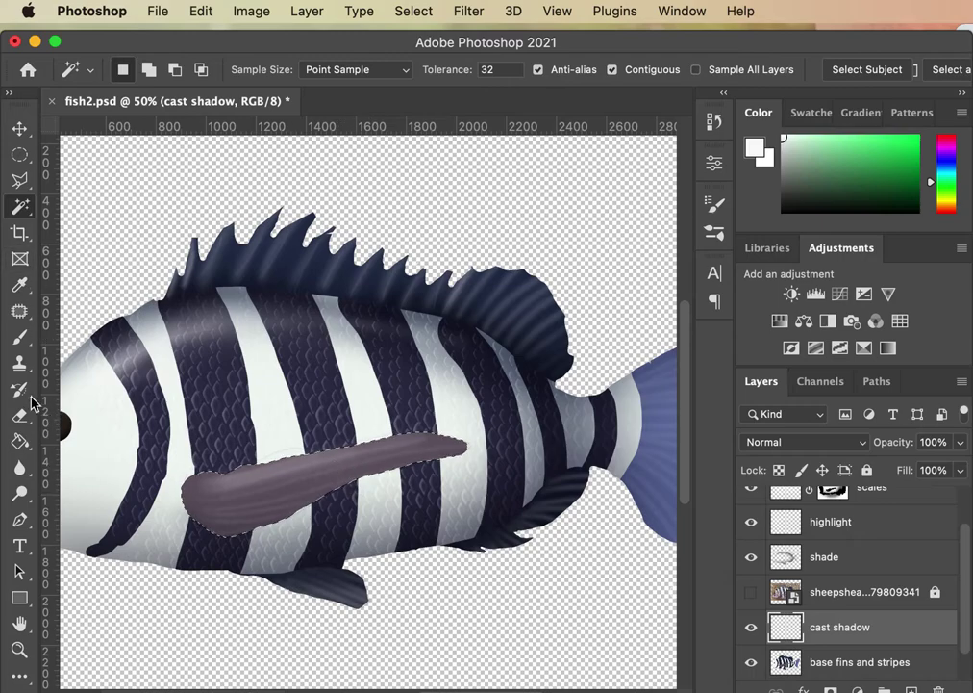
{"action": "left_click", "coordinate": [19, 339]}
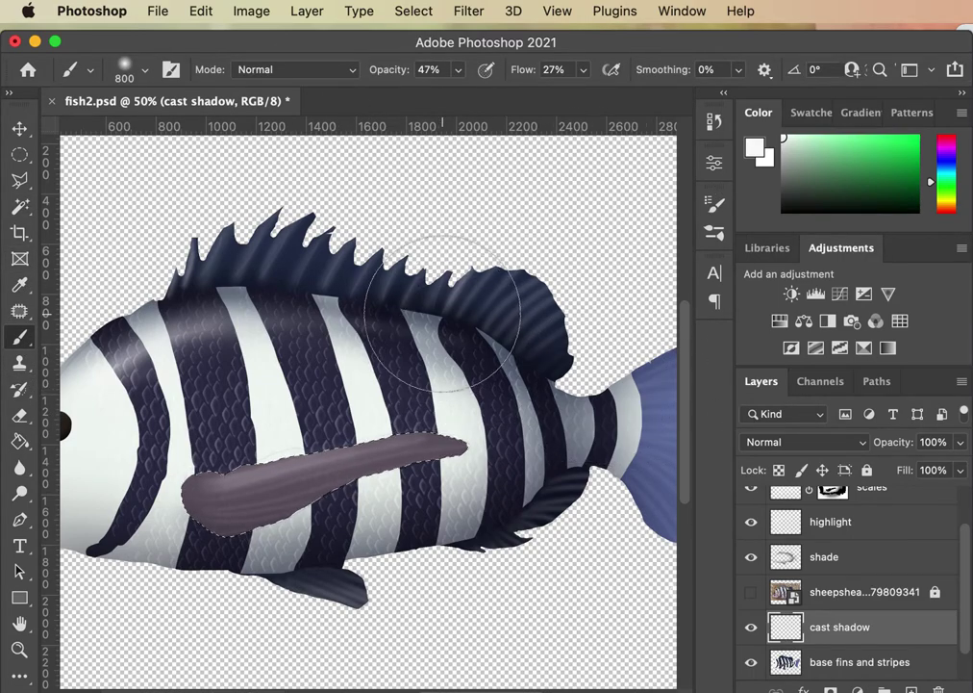
{"action": "left_click", "coordinate": [395, 320], "text": "alt"}
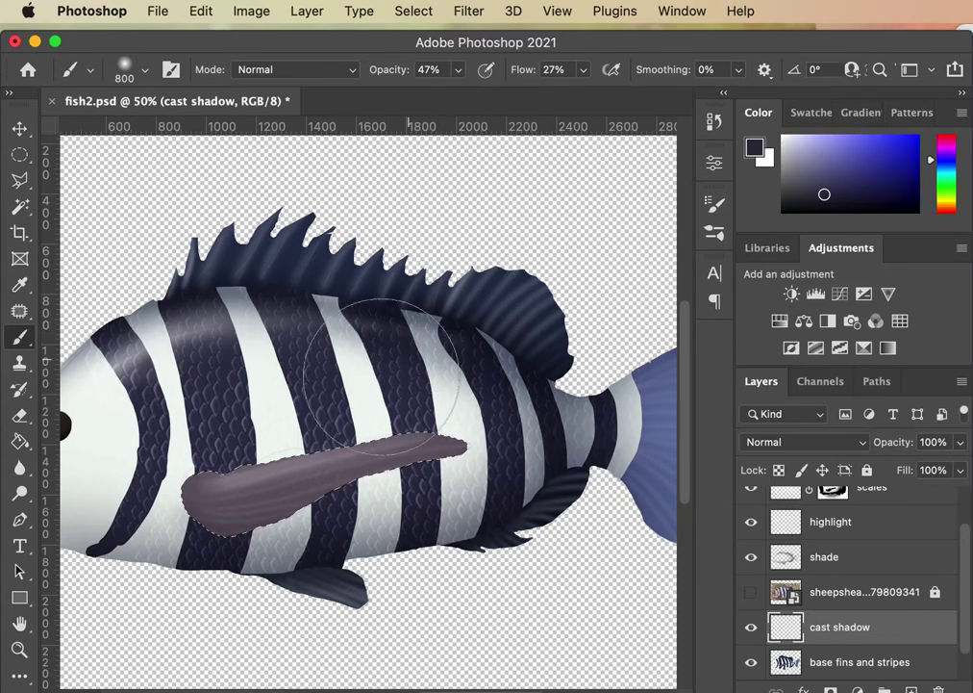
Step: Paint a soft shadow along the underside and tip of the pectoral fin with a 150 px brush, and clear the selection
{"action": "mouse_move", "coordinate": [522, 510]}
{"action": "left_mouse_down"}
{"action": "mouse_move", "coordinate": [419, 492]}
{"action": "mouse_move", "coordinate": [282, 513]}
{"action": "mouse_move", "coordinate": [428, 459]}
{"action": "mouse_move", "coordinate": [266, 505]}
{"action": "mouse_move", "coordinate": [370, 496]}
{"action": "left_mouse_up"}
{"action": "key", "text": "bracketleft"}
{"action": "key", "text": "bracketleft"}
{"action": "key", "text": "bracketleft"}
{"action": "key", "text": "bracketleft"}
{"action": "key", "text": "bracketleft"}
{"action": "key", "text": "bracketleft"}
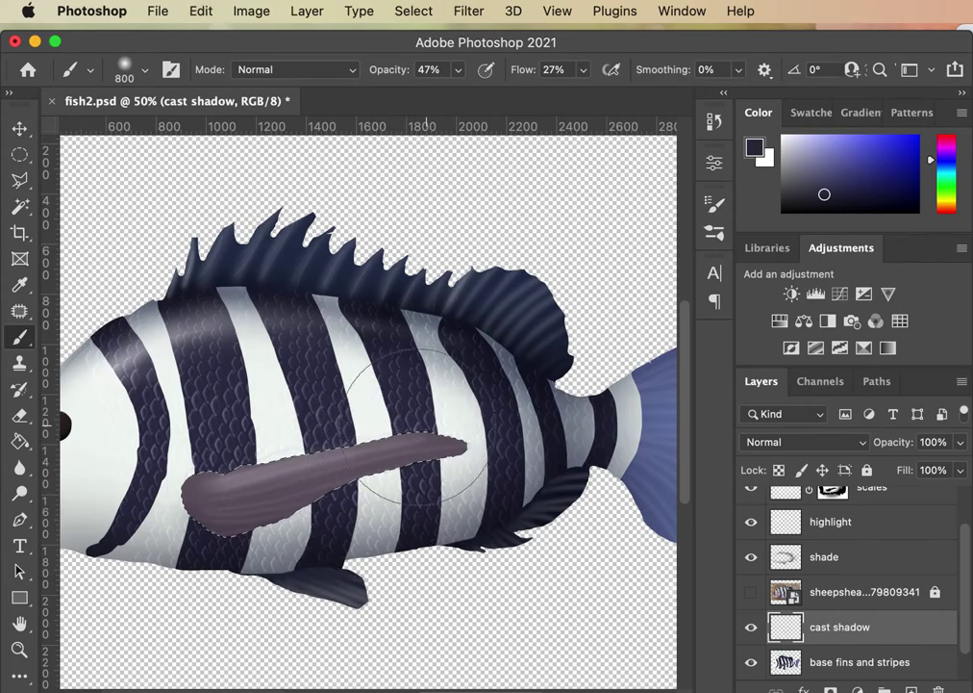
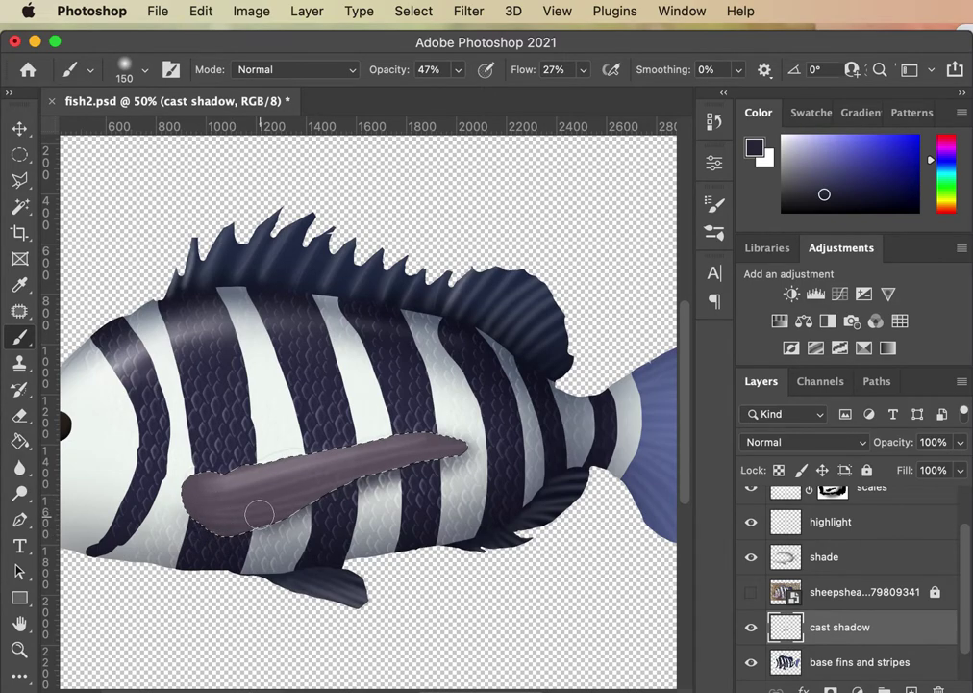
{"action": "key", "text": "super+d"}
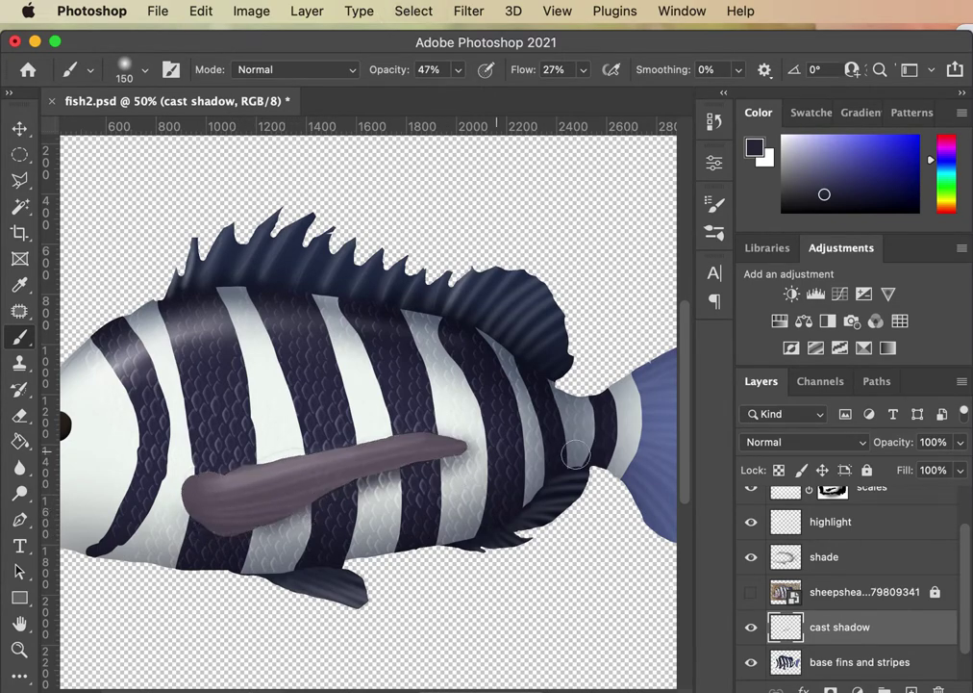
Step: Make the base fins and stripes layer active and set the Smudge tool to a soft round 127 px brush
{"action": "left_click", "coordinate": [750, 595]}
{"action": "left_click", "coordinate": [749, 594]}
{"action": "left_click", "coordinate": [803, 662]}
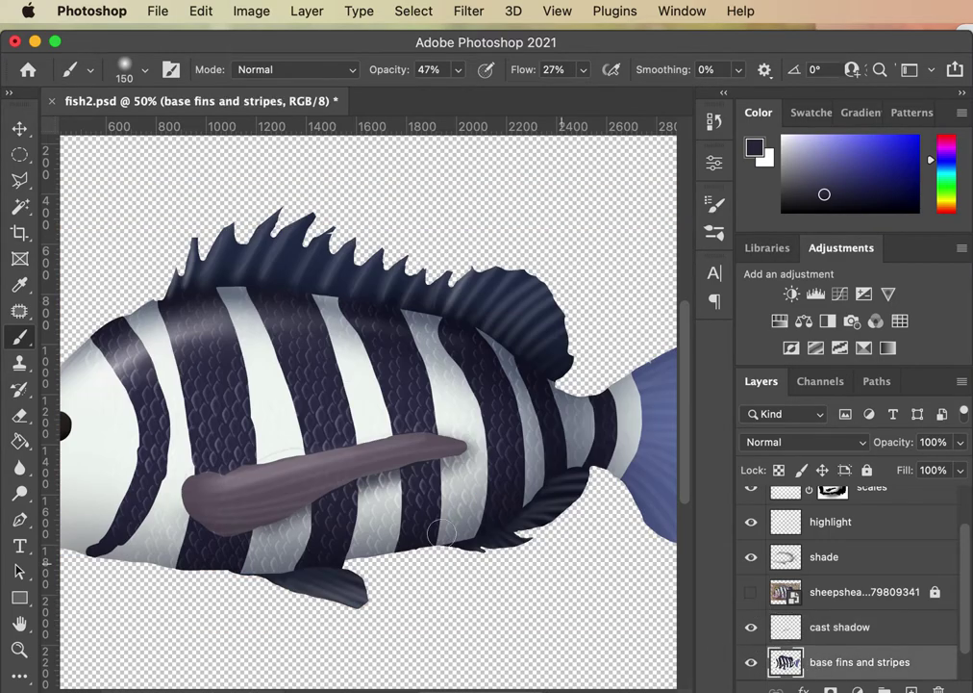
{"action": "left_click", "coordinate": [19, 494]}
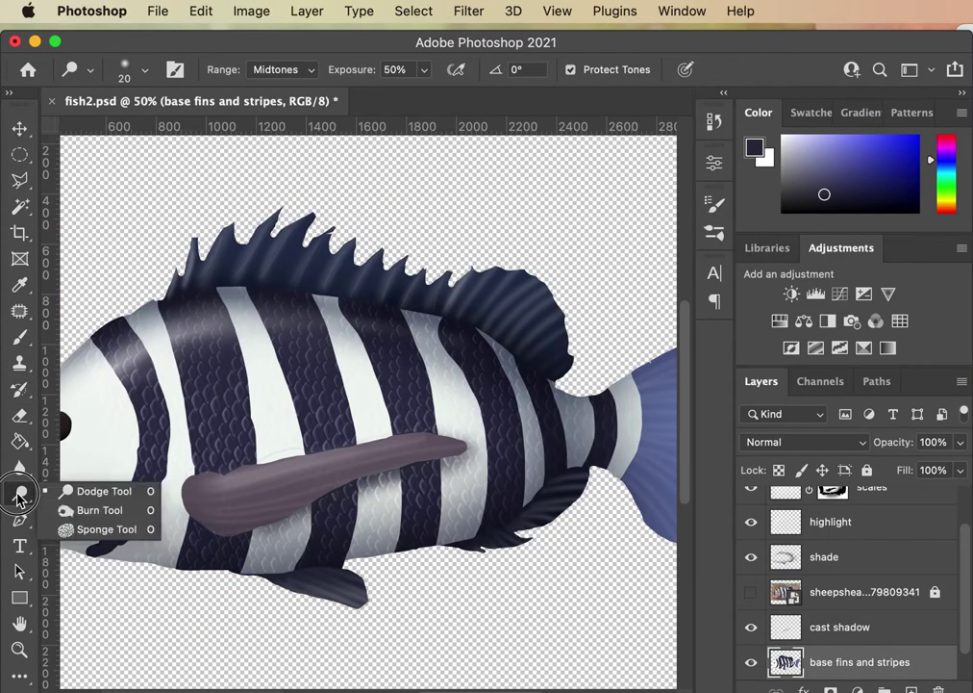
{"action": "left_click", "coordinate": [19, 466]}
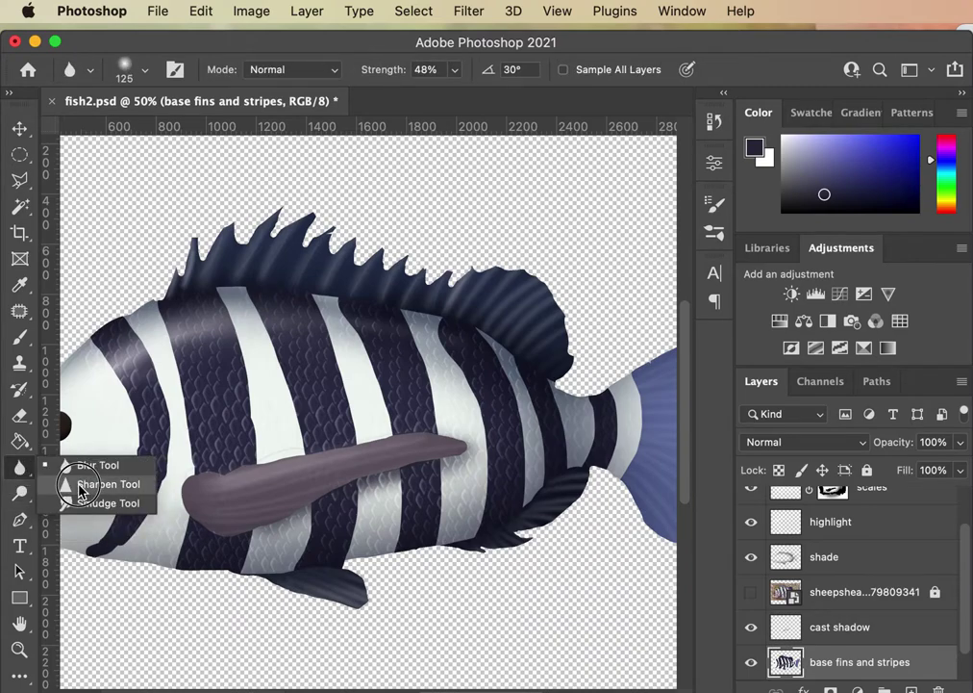
{"action": "left_click", "coordinate": [91, 503]}
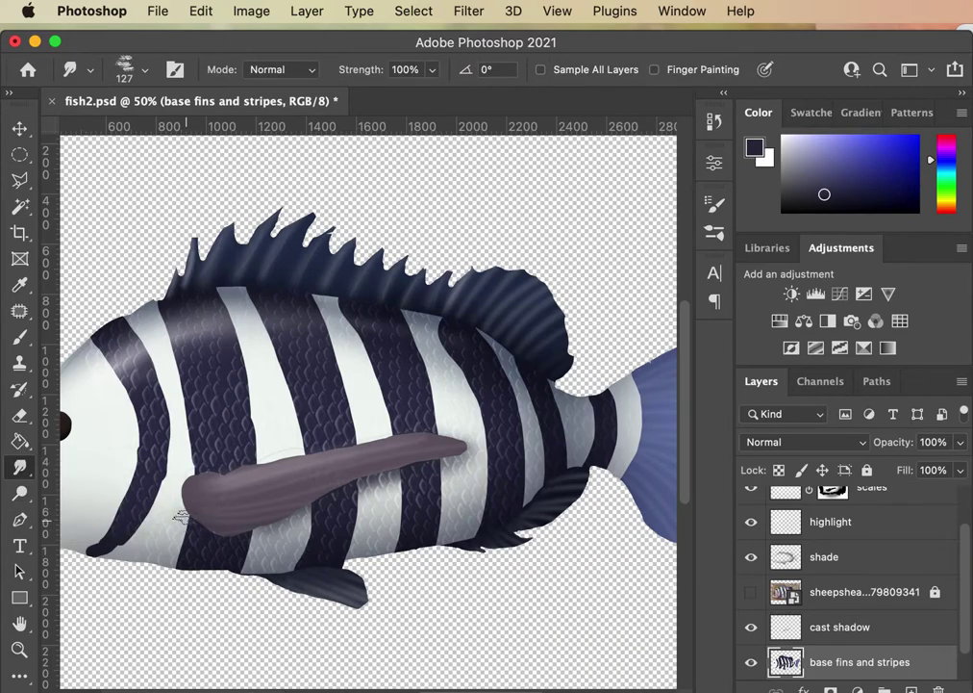
{"action": "left_click", "coordinate": [140, 74]}
{"action": "left_click_drag", "start_coordinate": [374, 414], "coordinate": [395, 207]}
{"action": "left_click", "coordinate": [267, 338]}
{"action": "left_click", "coordinate": [271, 44]}
Step: Undo a full-strength trial smudge and smudge the pectoral fin's front end into the body at 43% strength
{"action": "left_click_drag", "start_coordinate": [187, 498], "coordinate": [185, 501]}
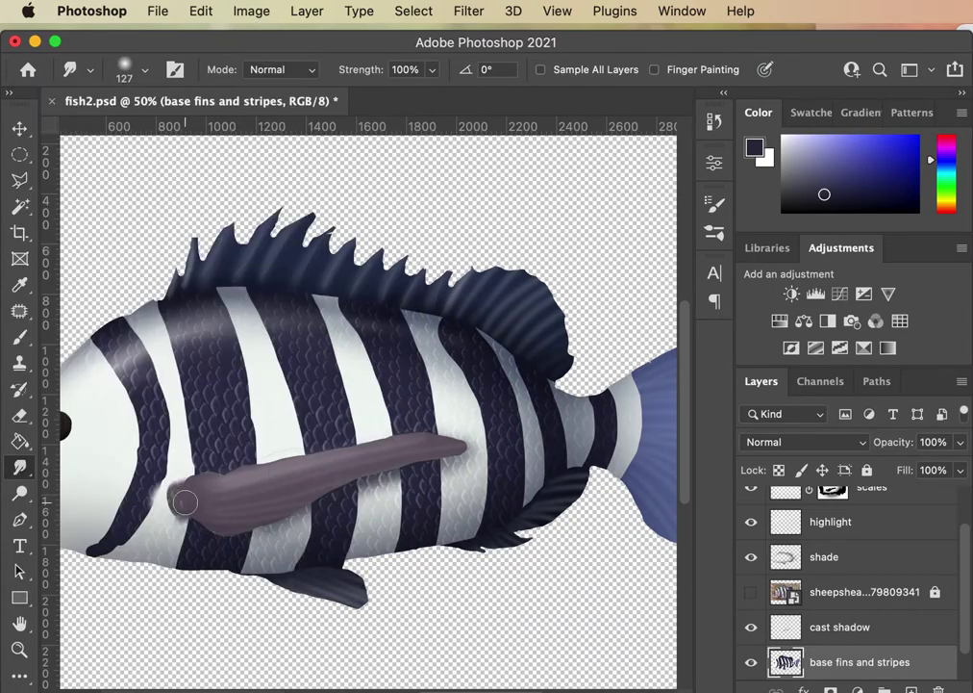
{"action": "key", "text": "super+z"}
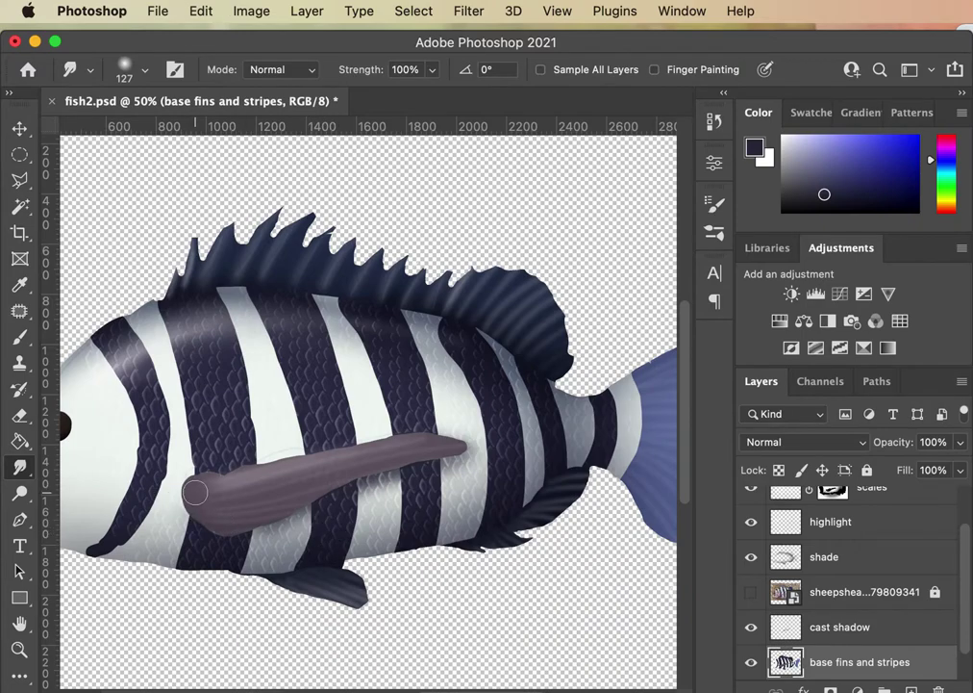
{"action": "left_click_drag", "start_coordinate": [431, 74], "coordinate": [371, 48]}
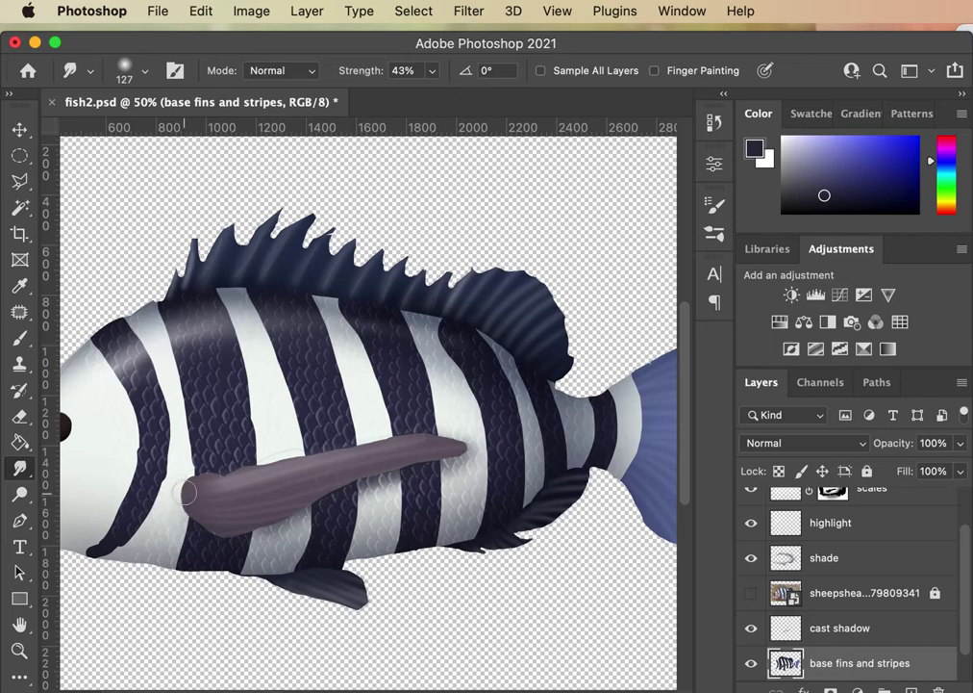
{"action": "left_click_drag", "start_coordinate": [186, 520], "coordinate": [211, 515]}
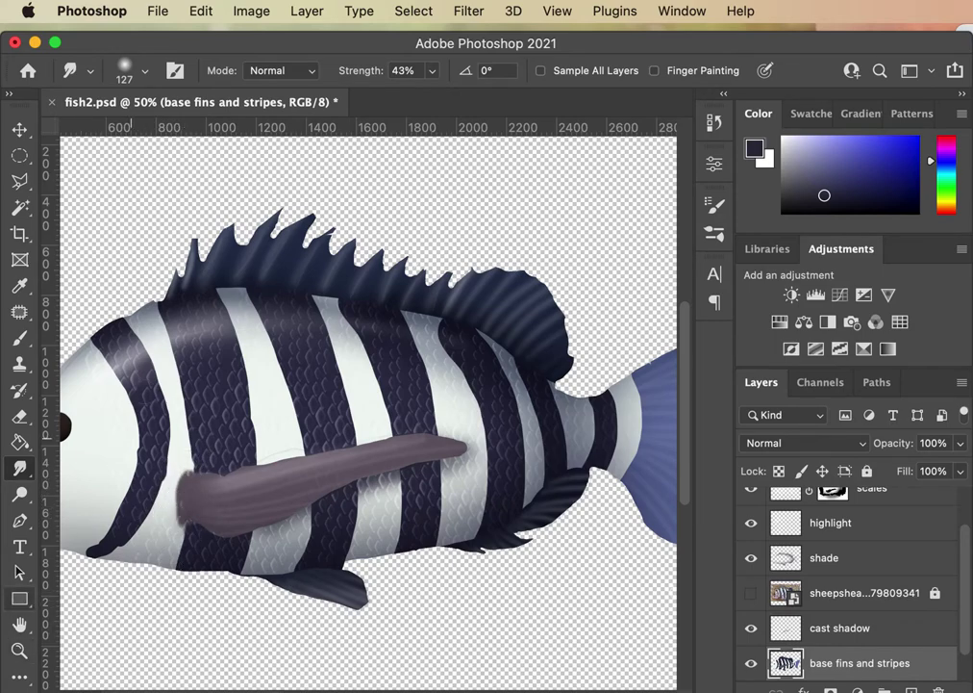
Step: Soften edges on the base fins and stripes layer using the Blur tool at 175 px and 48% strength
{"action": "left_click_drag", "start_coordinate": [19, 468], "coordinate": [72, 474]}
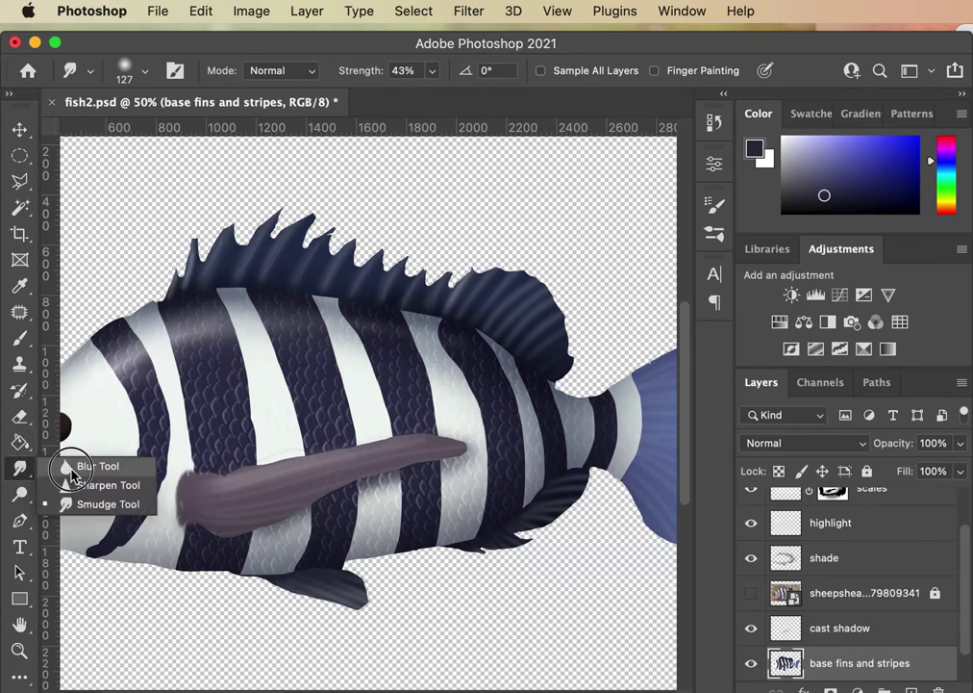
{"action": "left_click", "coordinate": [72, 469]}
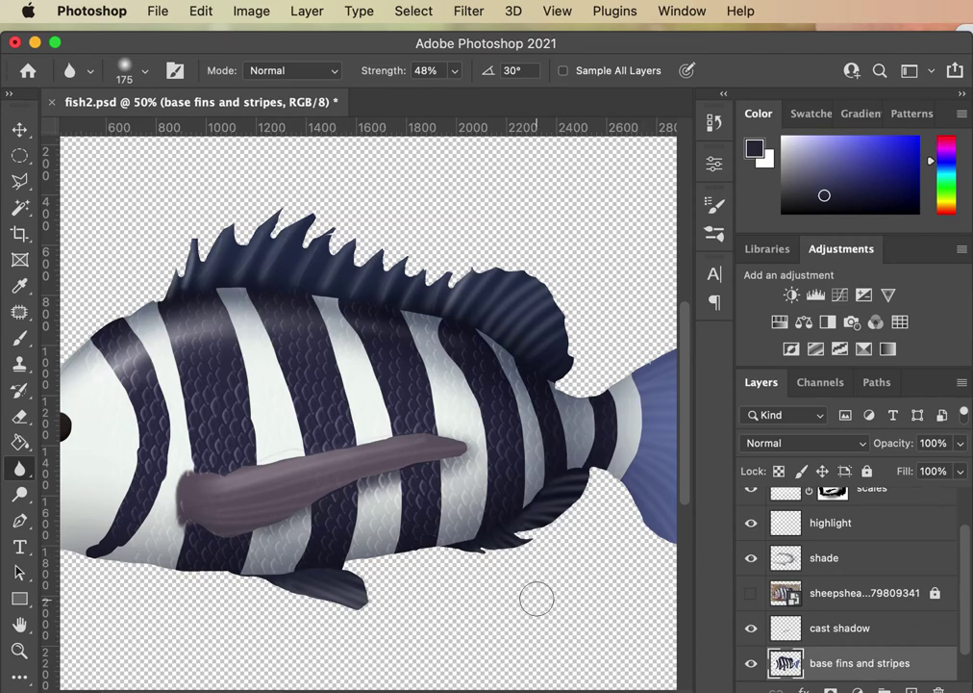
{"action": "key", "text": "super+equal"}
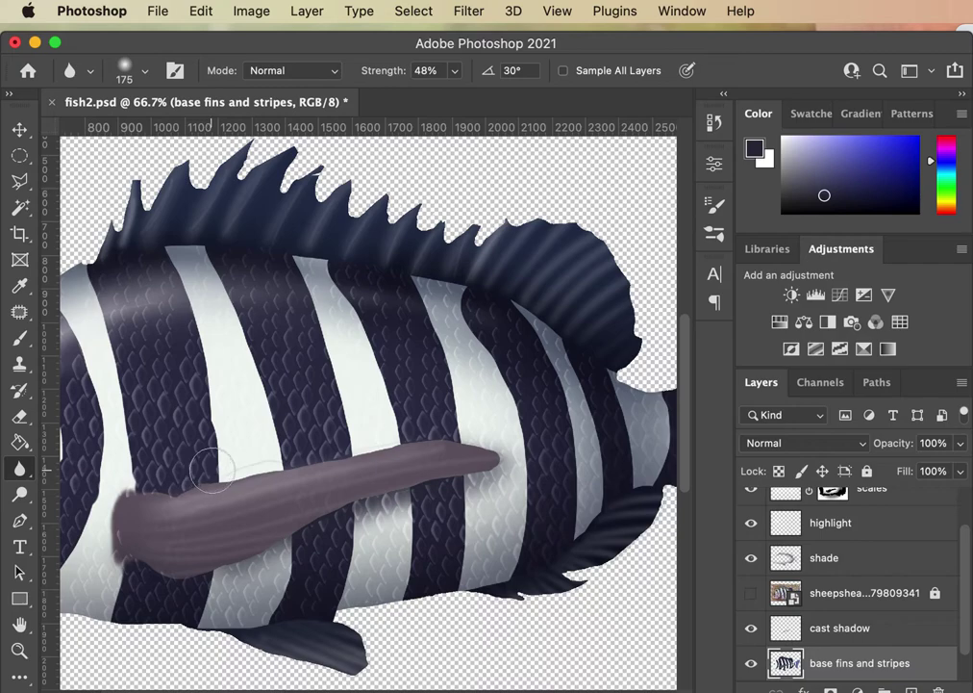
{"action": "key", "text": "super+minus"}
{"action": "key", "text": "super+minus"}
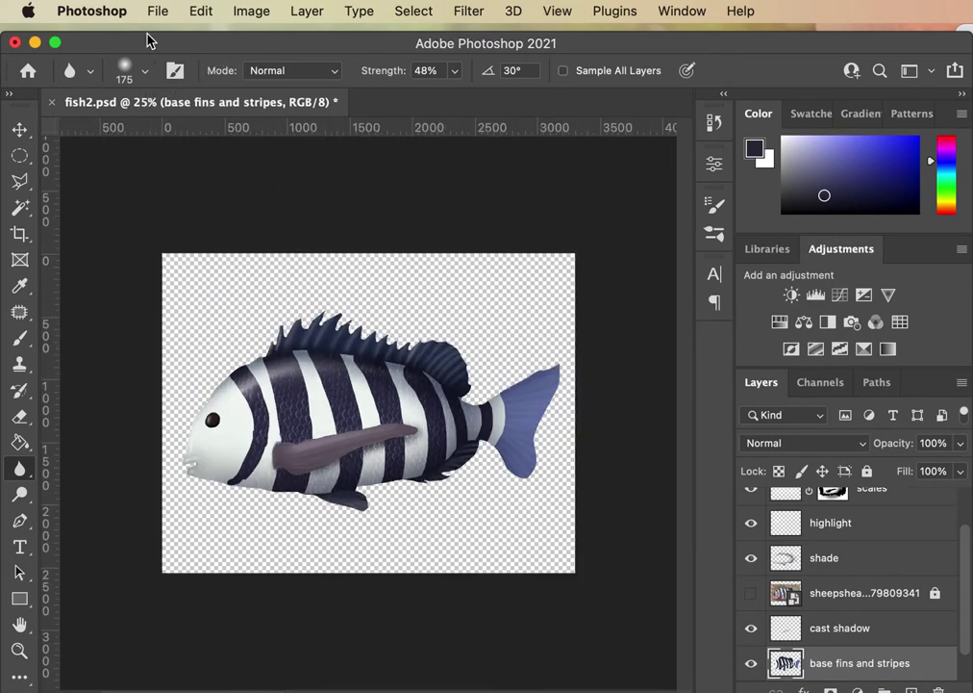
Step: Save the fish document and open the recent file underwater-scene-2.psd
{"action": "left_click", "coordinate": [157, 11]}
{"action": "left_click", "coordinate": [192, 211]}
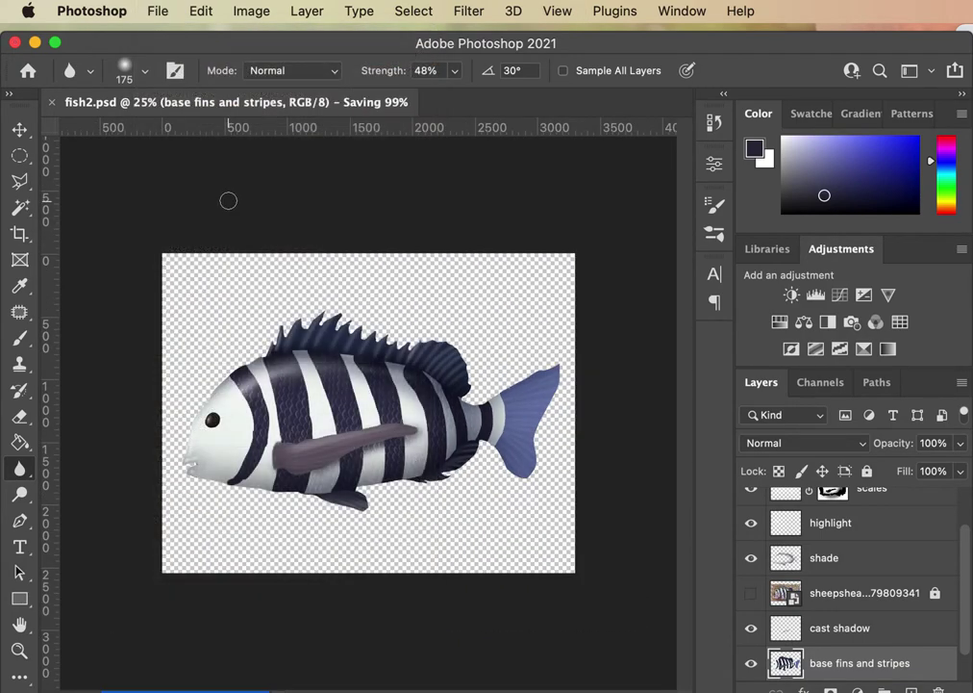
{"action": "left_click", "coordinate": [156, 10]}
{"action": "mouse_move", "coordinate": [169, 122]}
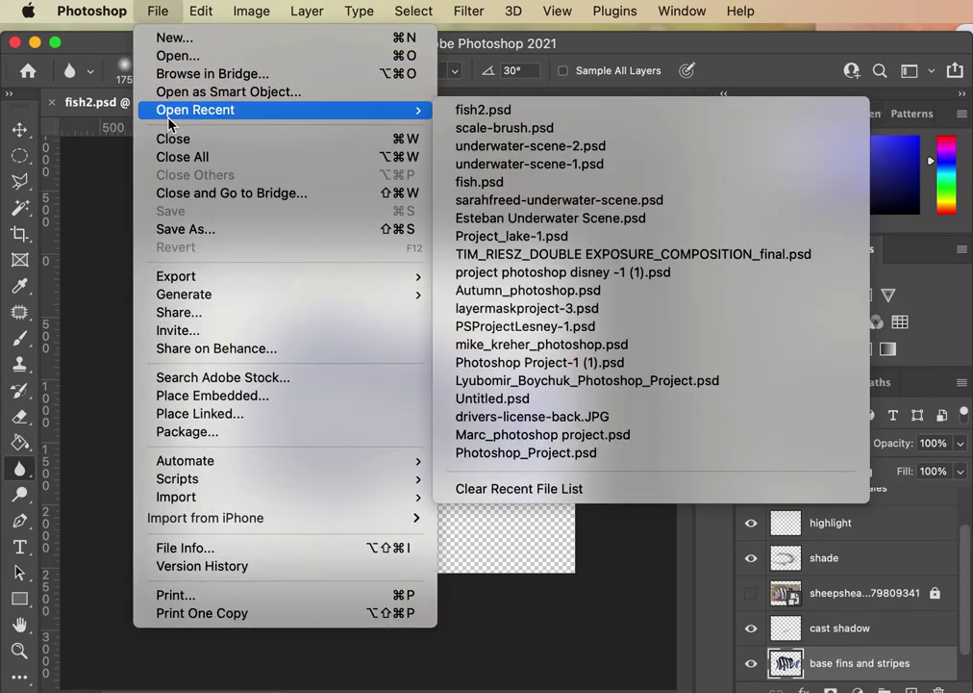
{"action": "left_click", "coordinate": [499, 146]}
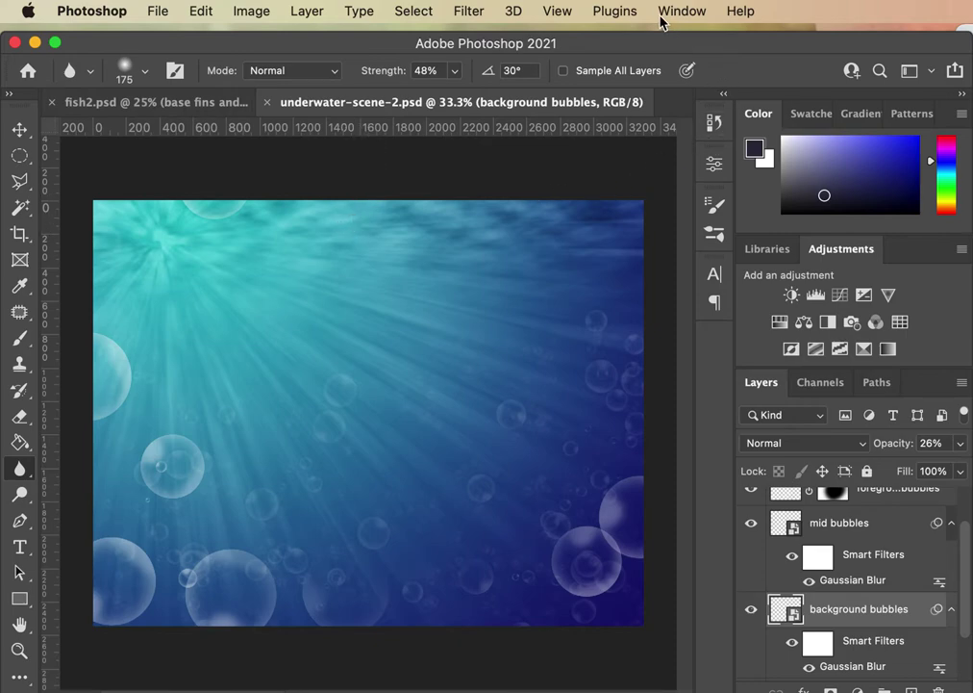
Step: Arrange the underwater scene and fish documents side by side
{"action": "left_click_drag", "start_coordinate": [625, 40], "coordinate": [625, 30]}
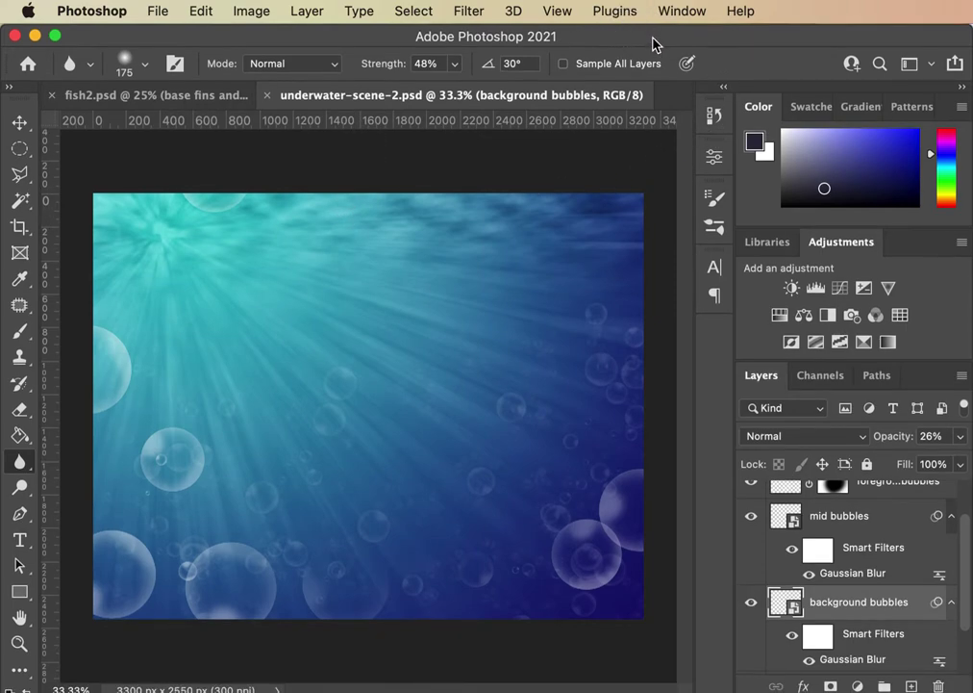
{"action": "left_click", "coordinate": [660, 13]}
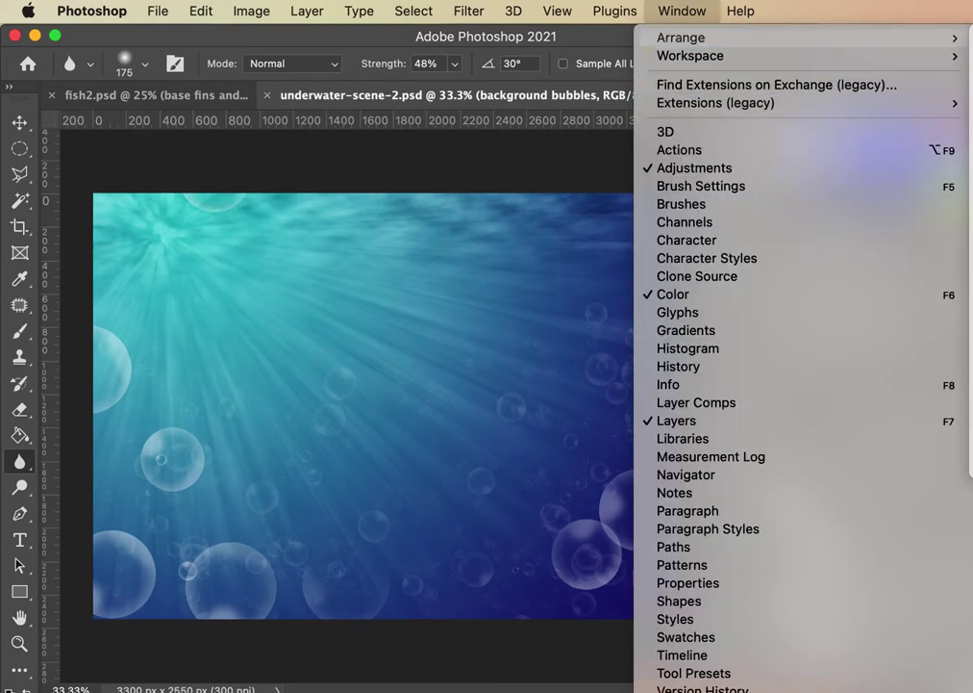
{"action": "left_click", "coordinate": [539, 58]}
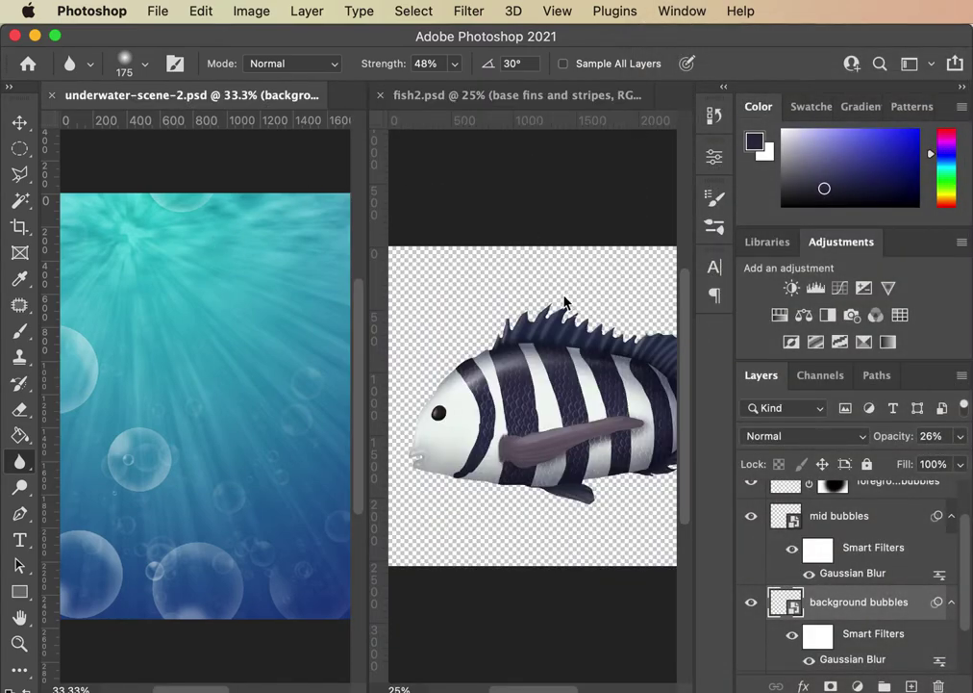
Step: Delete the hidden white Layer 0 from the fish2.psd document
{"action": "left_click", "coordinate": [433, 95]}
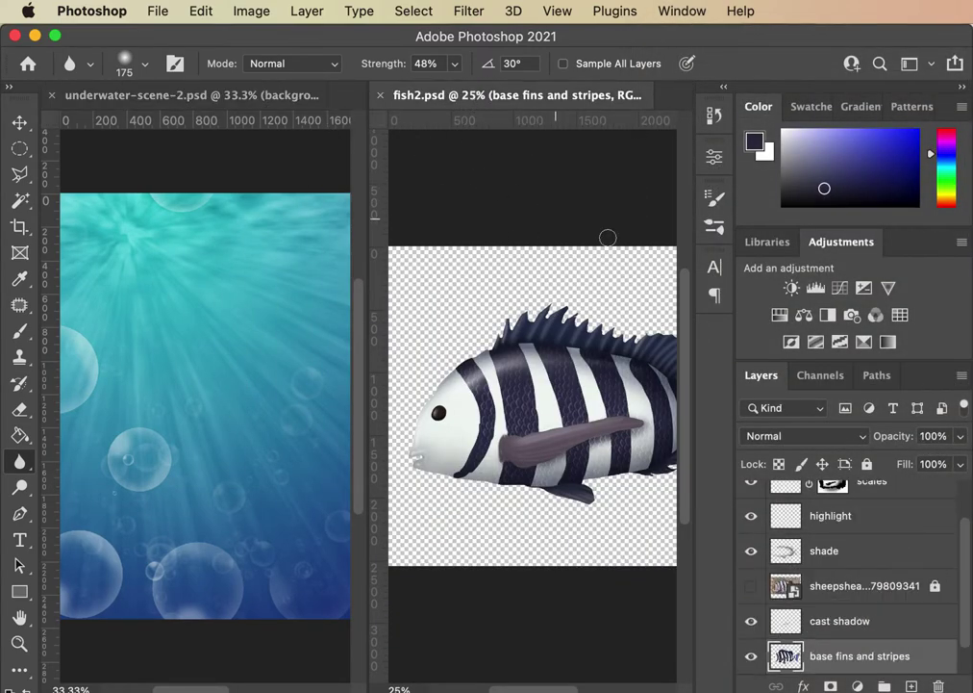
{"action": "scroll", "coordinate": [962, 612], "scroll_direction": "down", "scroll_amount": 1}
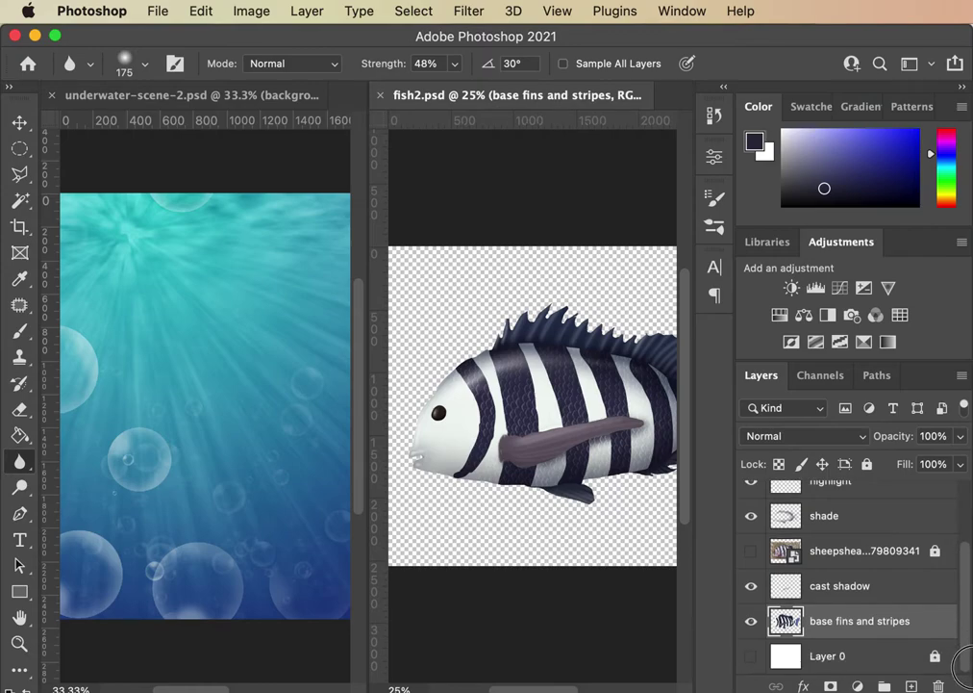
{"action": "left_click", "coordinate": [898, 656]}
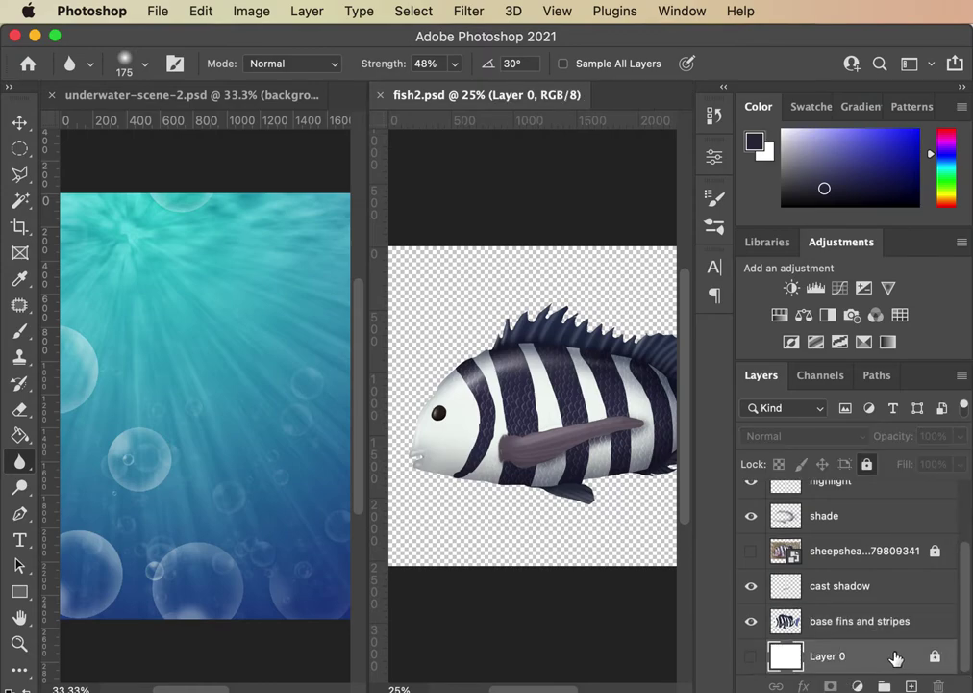
{"action": "left_click", "coordinate": [938, 686]}
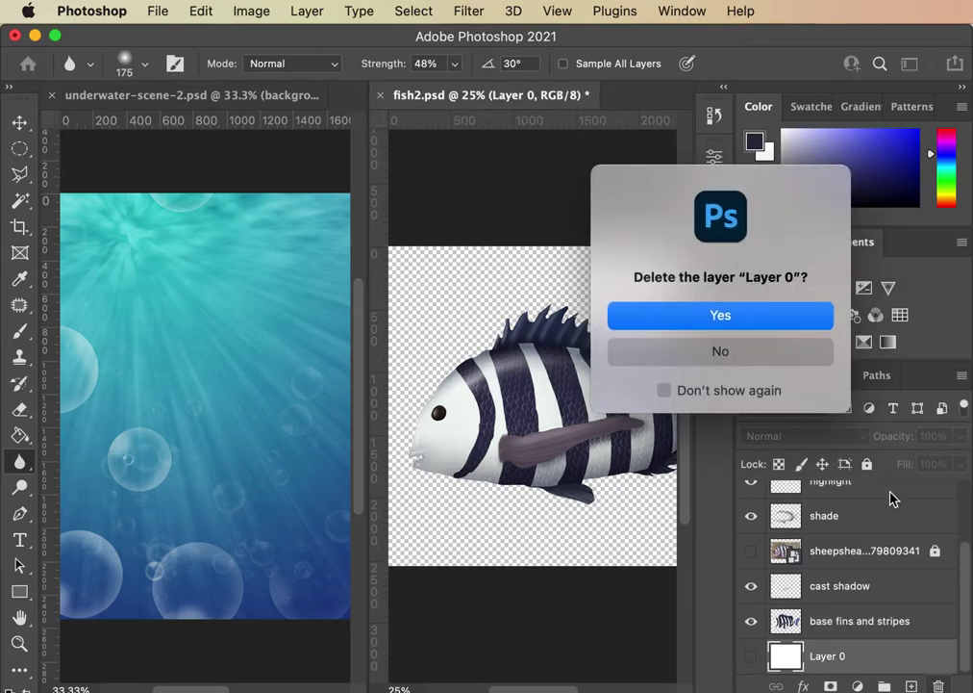
{"action": "left_click", "coordinate": [787, 317]}
{"action": "scroll", "coordinate": [966, 596], "scroll_direction": "up", "scroll_amount": 2}
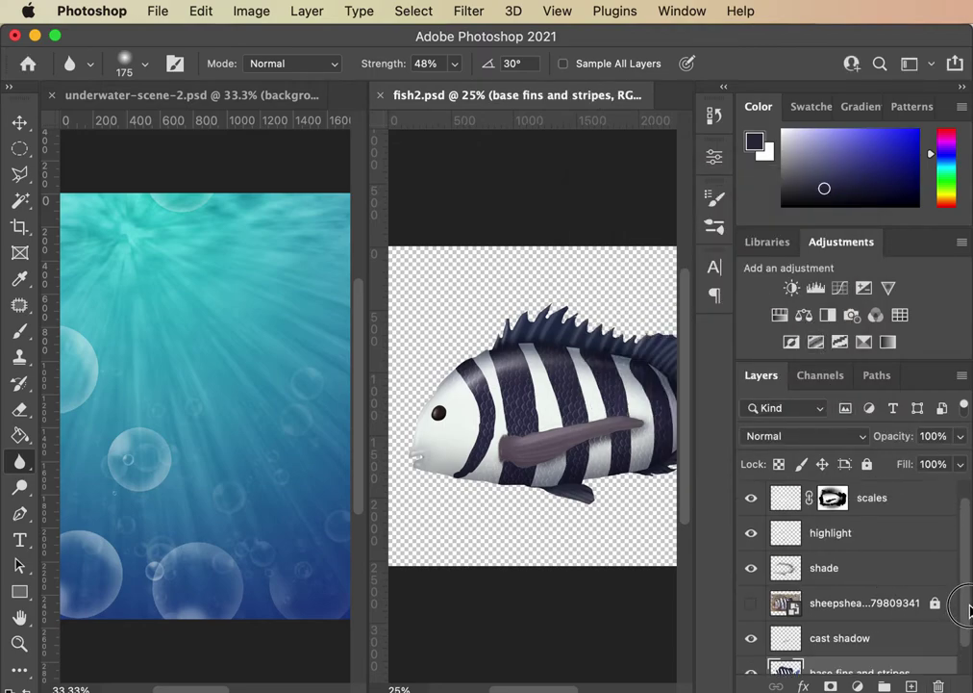
Step: Rename the locked sheepshead photo layer to "reference" and place it beneath the base fins and stripes layer
{"action": "scroll", "coordinate": [965, 639], "scroll_direction": "down", "scroll_amount": 1}
{"action": "scroll", "coordinate": [885, 568], "scroll_direction": "down", "scroll_amount": 1}
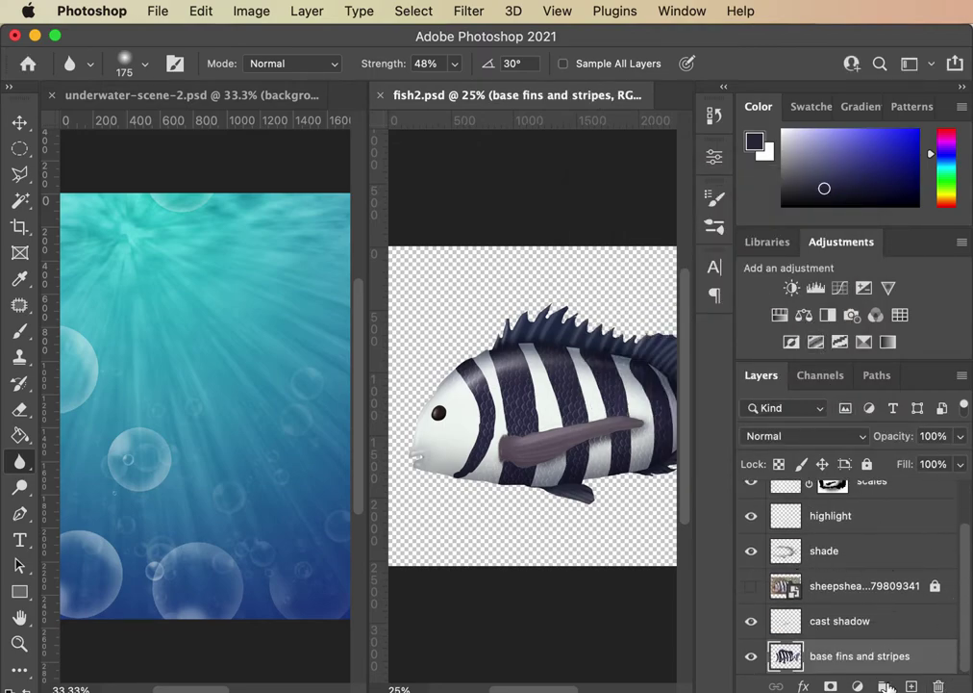
{"action": "double_click", "coordinate": [880, 586]}
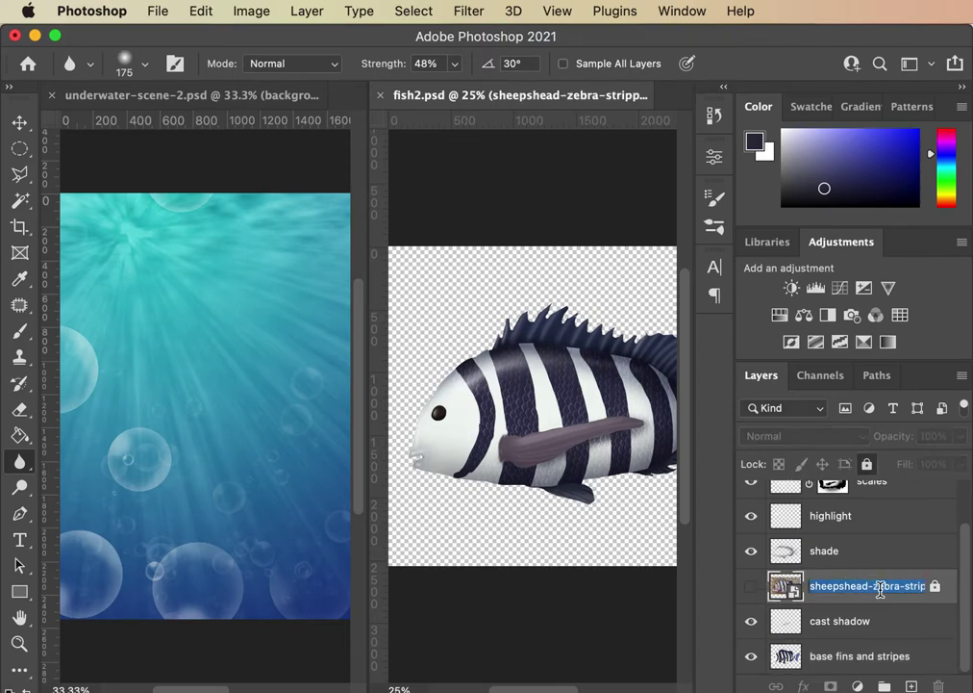
{"action": "type", "text": "reference"}
{"action": "key", "text": "Return"}
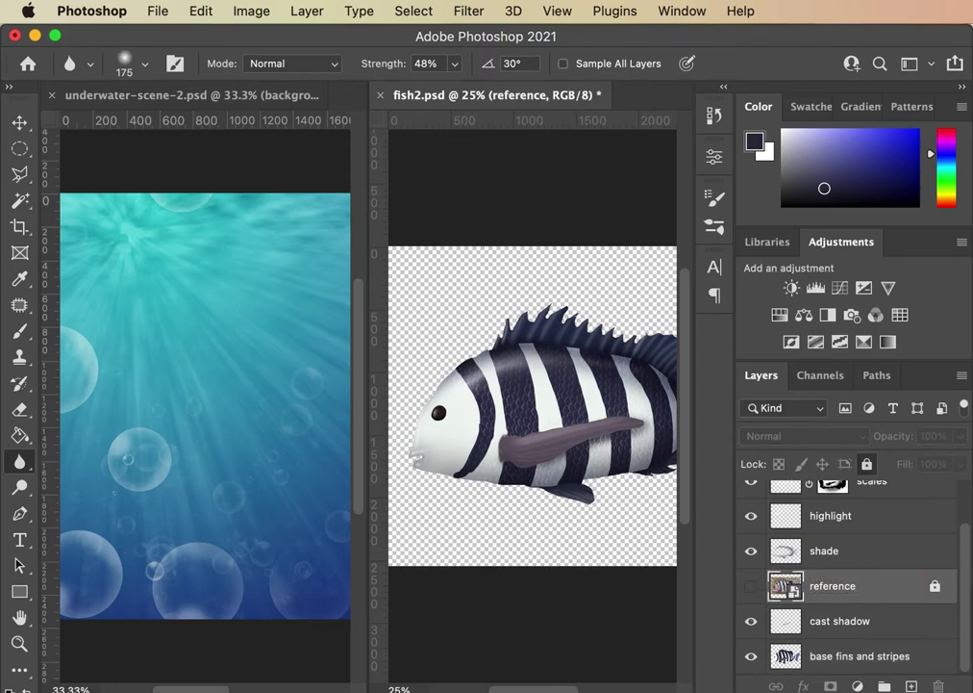
{"action": "left_click_drag", "start_coordinate": [856, 608], "coordinate": [846, 669]}
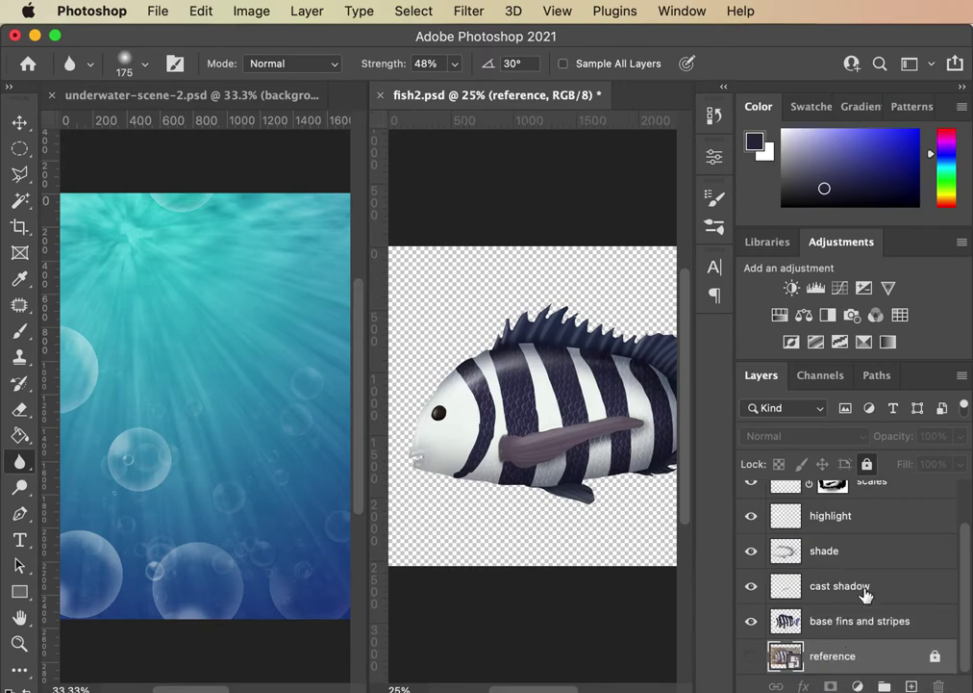
Step: Save the fish document with its reorganised layers
{"action": "scroll", "coordinate": [958, 606], "scroll_direction": "up", "scroll_amount": 2}
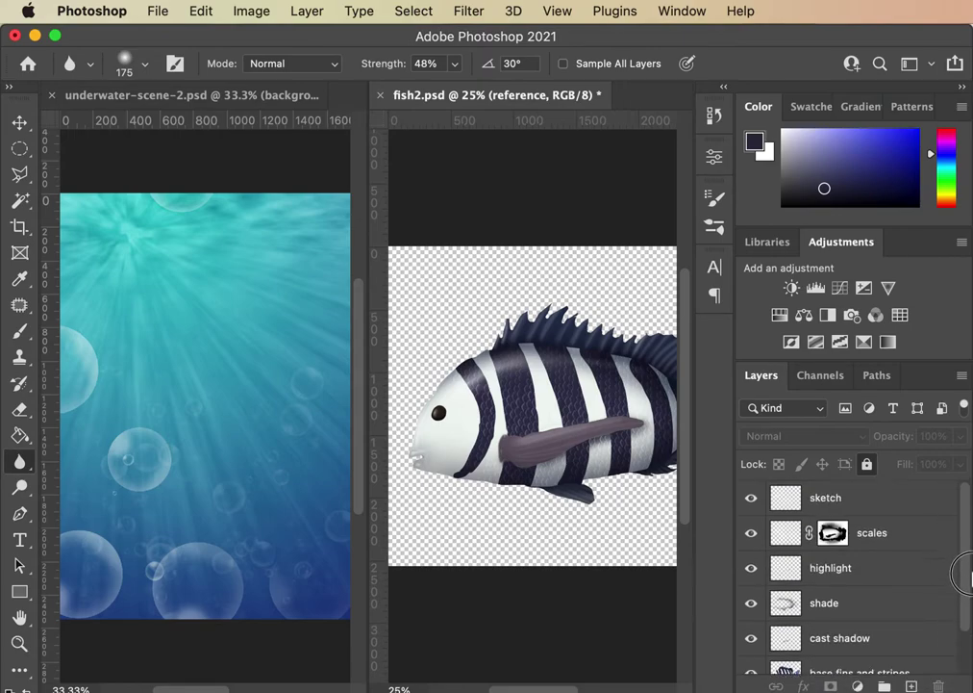
{"action": "scroll", "coordinate": [967, 581], "scroll_direction": "down", "scroll_amount": 2}
{"action": "key", "text": "super+s"}
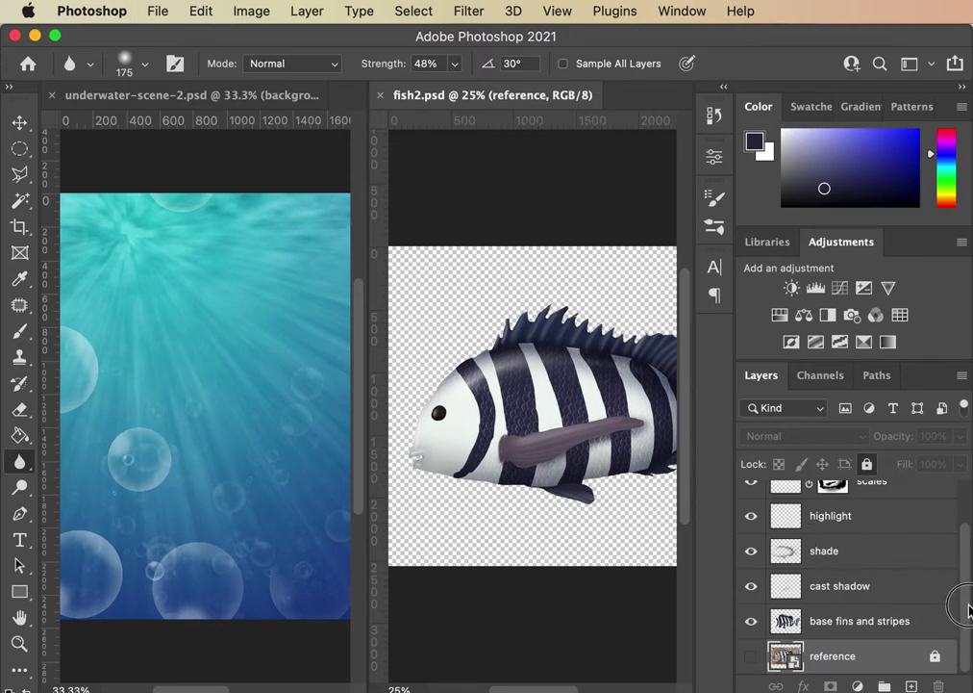
Step: Group all the fish layers from sketch to reference and name the group "sheeps head"
{"action": "scroll", "coordinate": [962, 601], "scroll_direction": "up", "scroll_amount": 2}
{"action": "left_click", "coordinate": [871, 501], "text": "shift"}
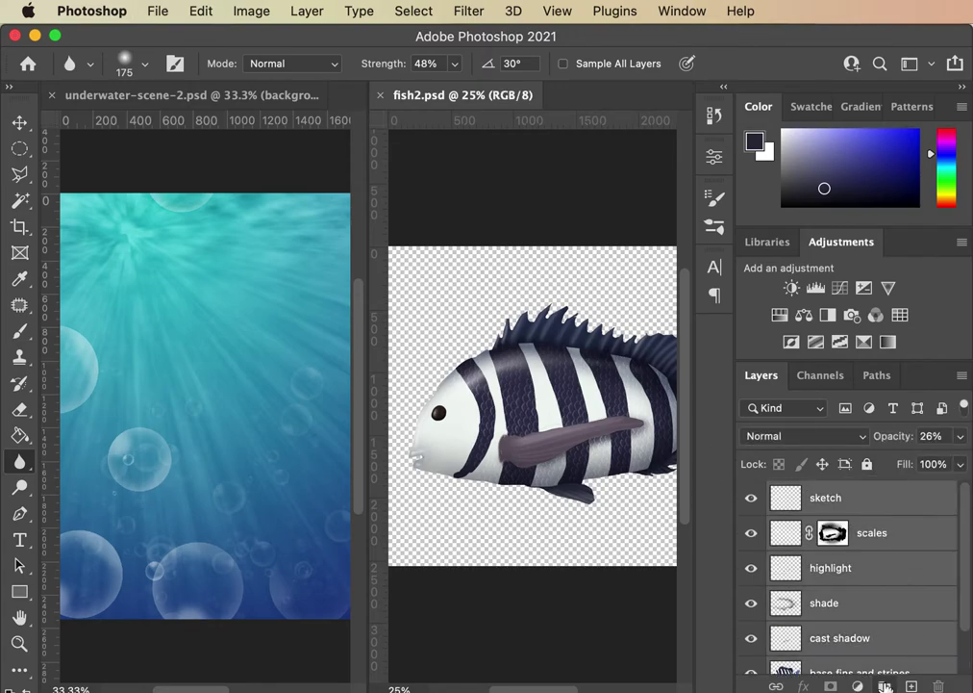
{"action": "left_click", "coordinate": [885, 685]}
{"action": "double_click", "coordinate": [825, 493]}
{"action": "type", "text": "s"}
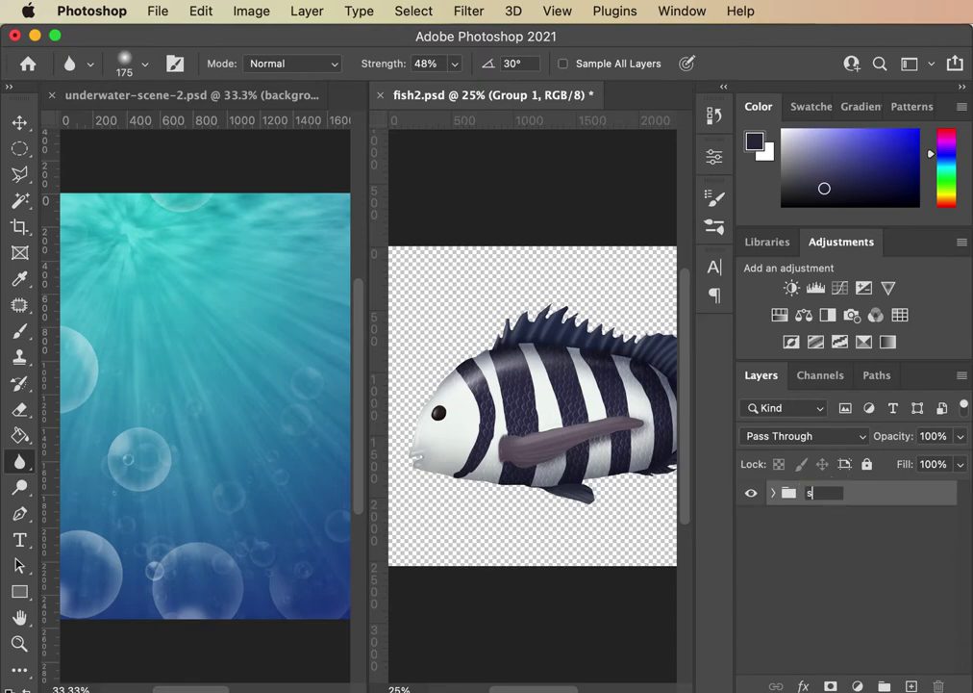
{"action": "key", "text": "Return"}
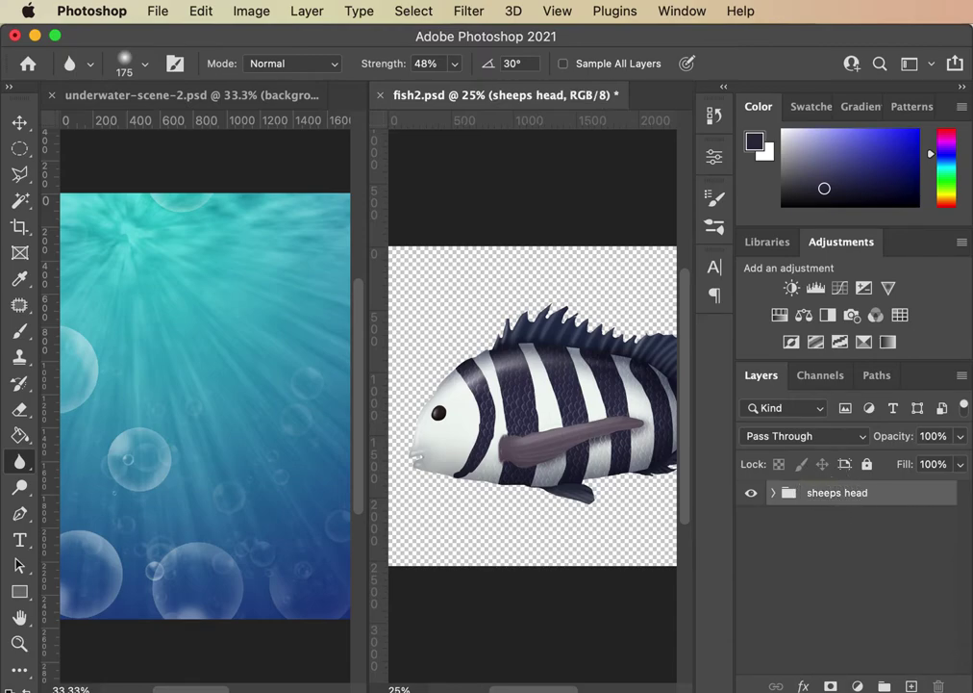
Step: Copy the sheeps head group into the underwater scene document and close fish2.psd with its changes saved
{"action": "left_click", "coordinate": [796, 553]}
{"action": "left_click_drag", "start_coordinate": [791, 495], "coordinate": [178, 402]}
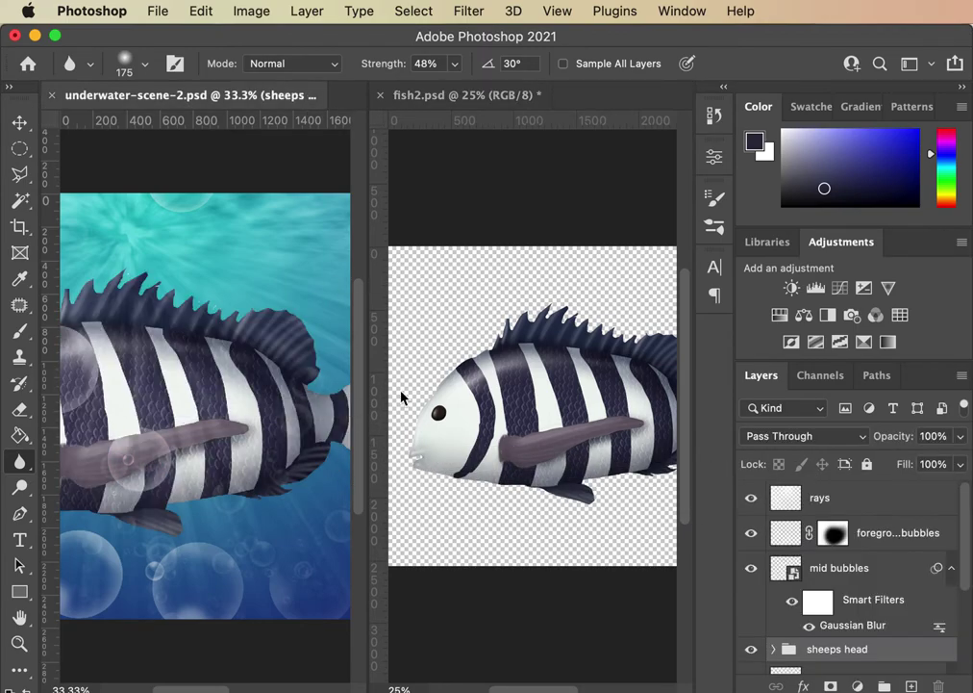
{"action": "left_click", "coordinate": [412, 96]}
{"action": "left_click", "coordinate": [381, 96]}
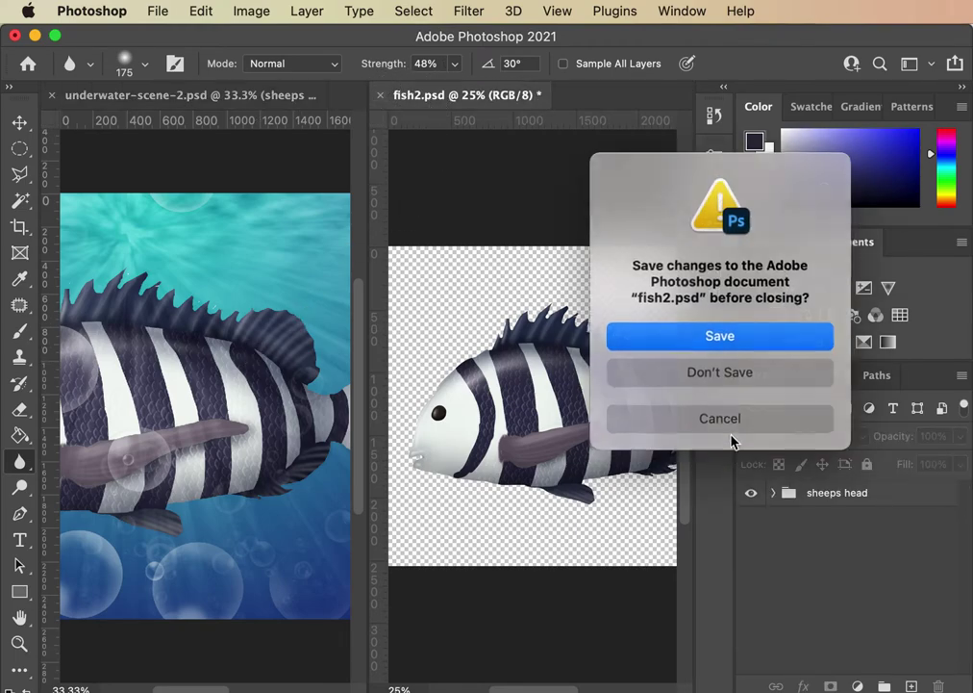
{"action": "left_click", "coordinate": [720, 333]}
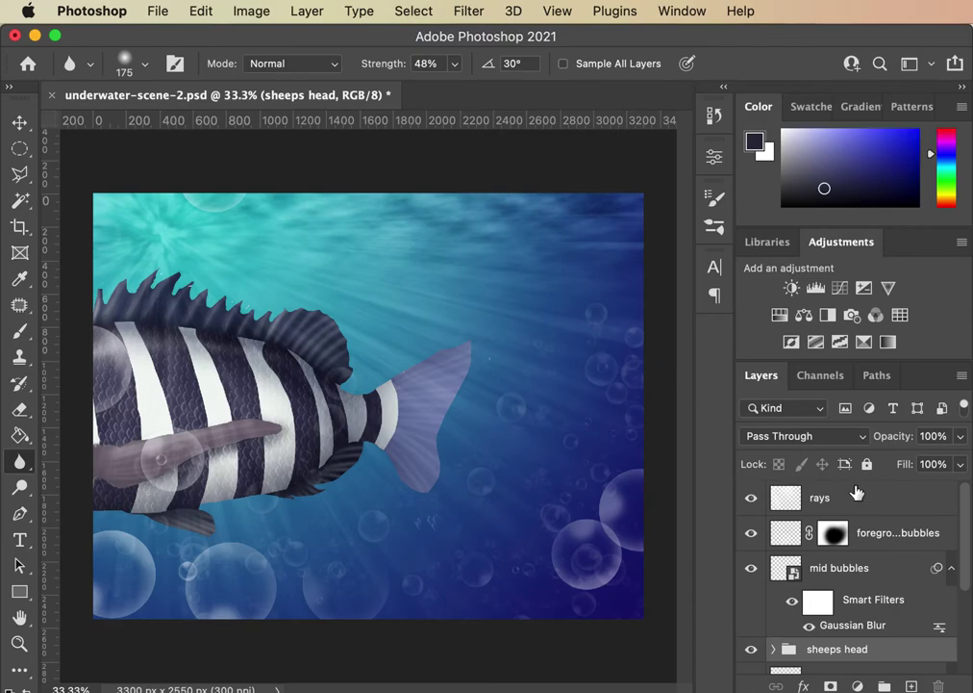
Step: Move the sheeps head group above the rays layer in the underwater scene
{"action": "left_click_drag", "start_coordinate": [875, 649], "coordinate": [842, 495]}
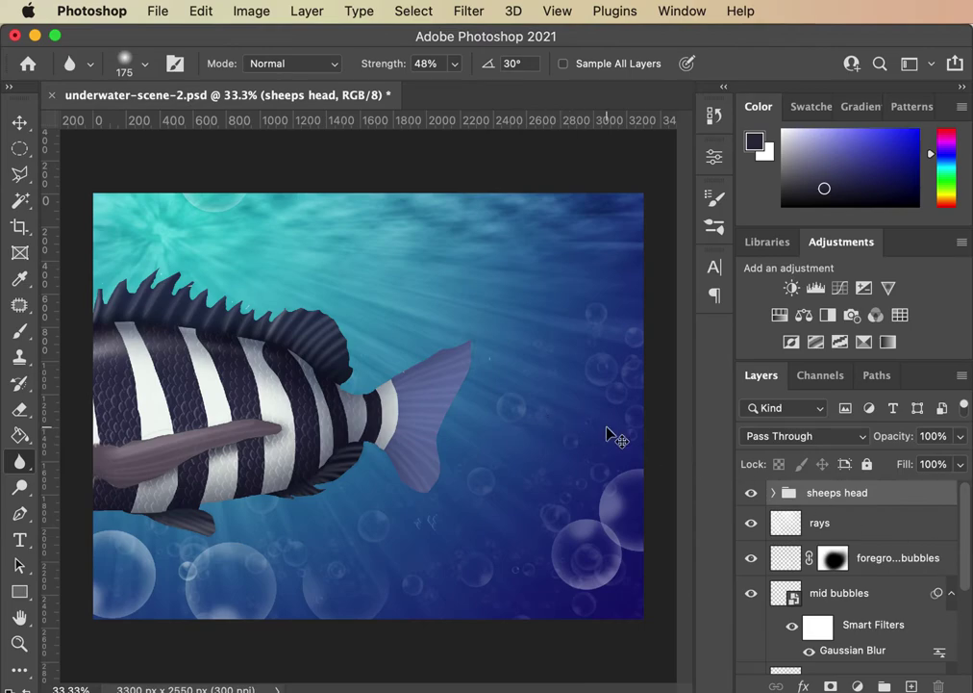
{"action": "key", "text": "super+minus"}
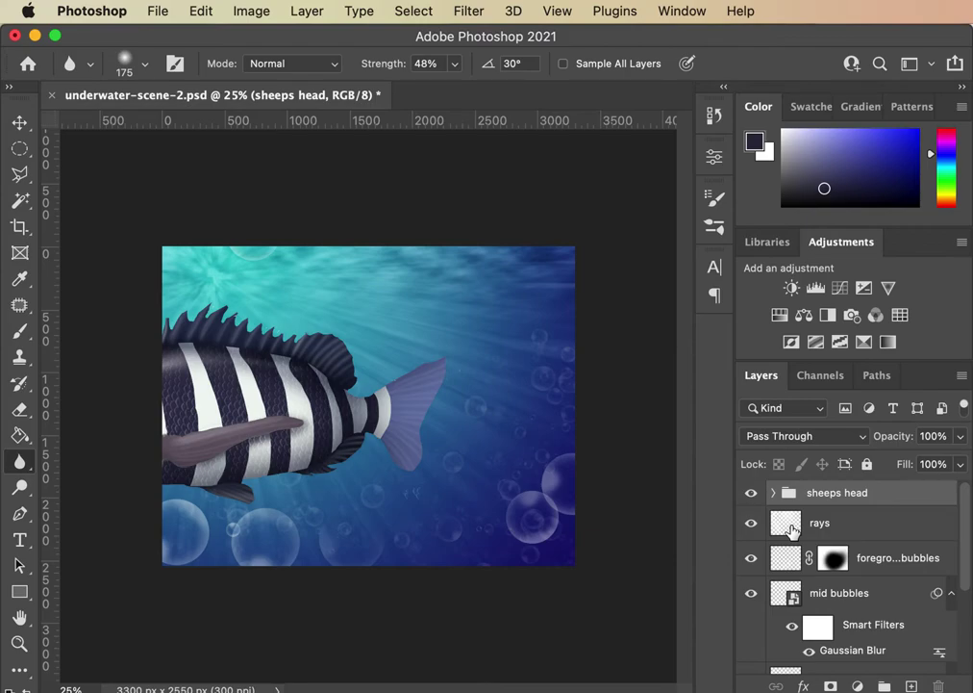
Step: Try to reposition the sheeps head group on the canvas with the Move tool
{"action": "left_click", "coordinate": [21, 121]}
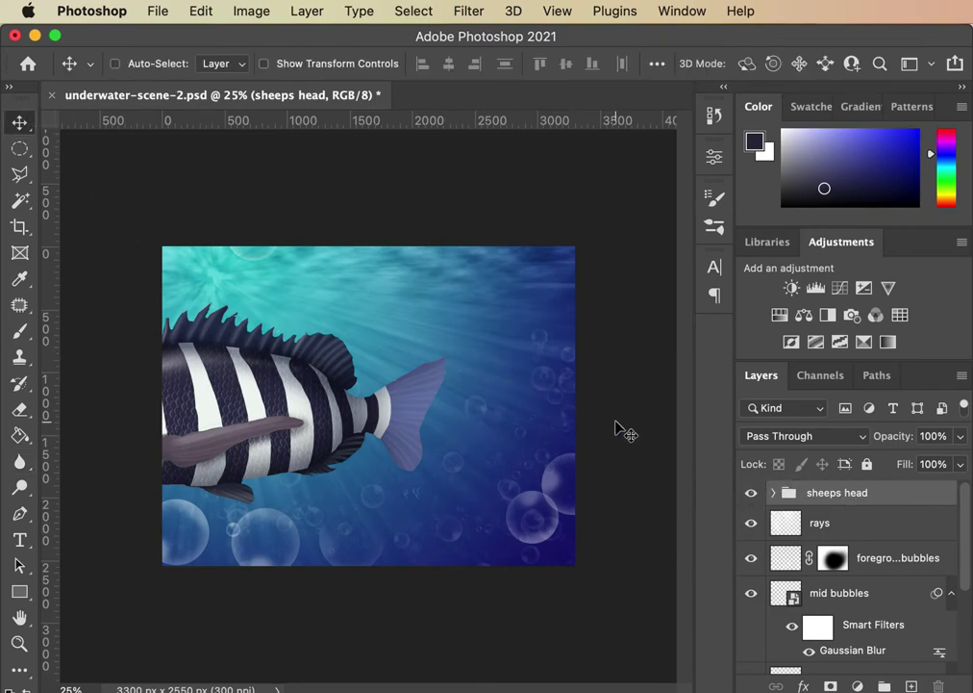
{"action": "key", "text": "super+minus"}
{"action": "key", "text": "super+minus"}
{"action": "left_click_drag", "start_coordinate": [315, 405], "coordinate": [254, 262]}
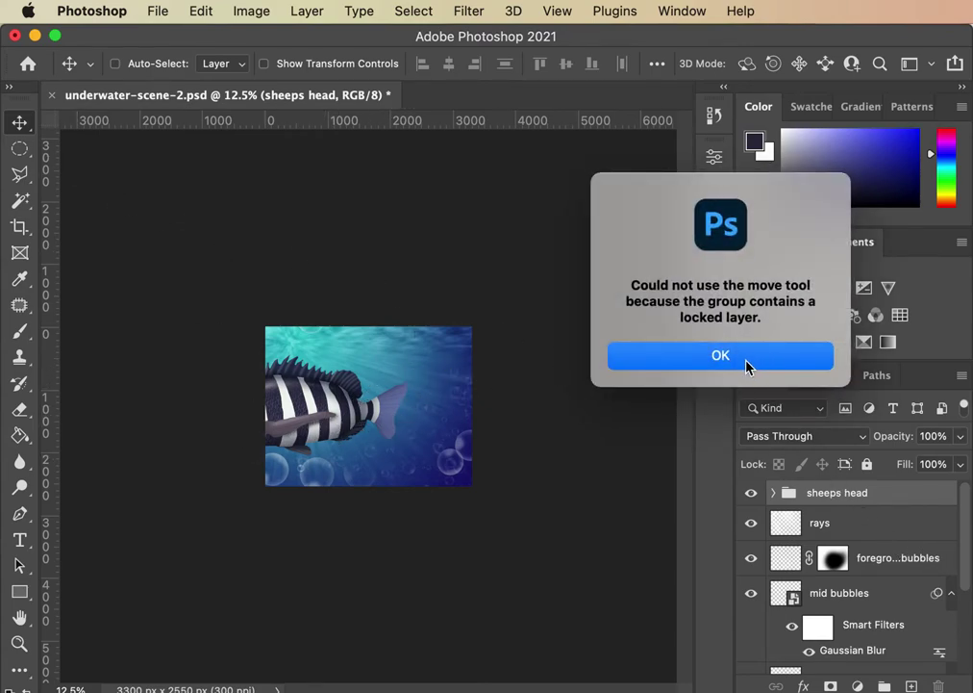
{"action": "left_click", "coordinate": [756, 369]}
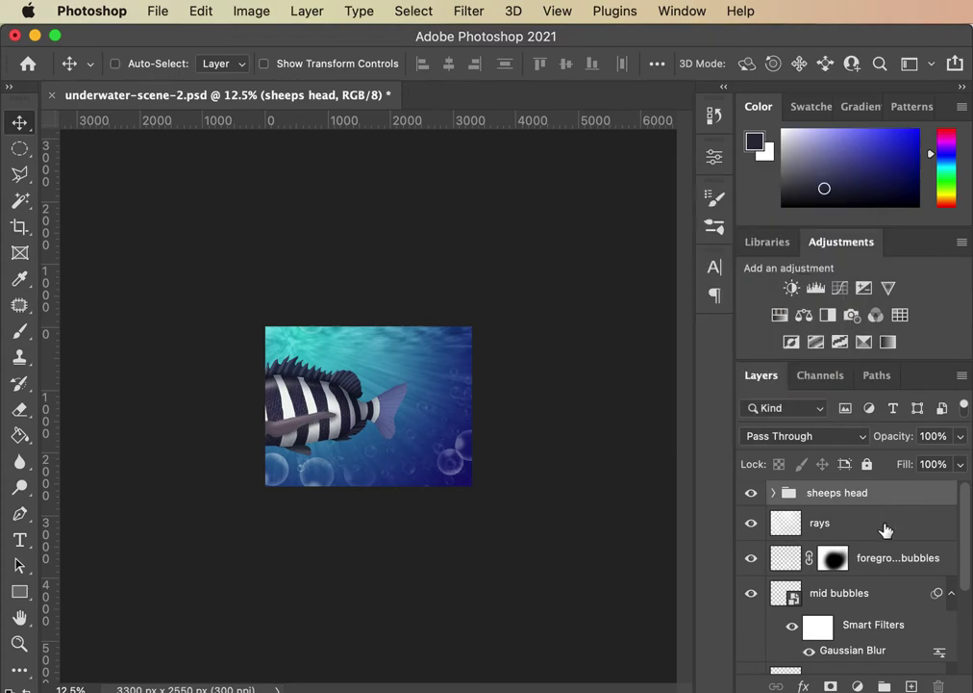
Step: Unlock the reference layer inside the sheeps head group and collapse the group again
{"action": "left_click", "coordinate": [774, 493]}
{"action": "left_click_drag", "start_coordinate": [966, 521], "coordinate": [966, 495]}
{"action": "left_click", "coordinate": [773, 493]}
Step: Free-transform the sheeps head group, scaling it to about 62% and positioning the fish near the middle of the scene
{"action": "key", "text": "ctrl+t"}
{"action": "left_click_drag", "start_coordinate": [337, 402], "coordinate": [438, 413]}
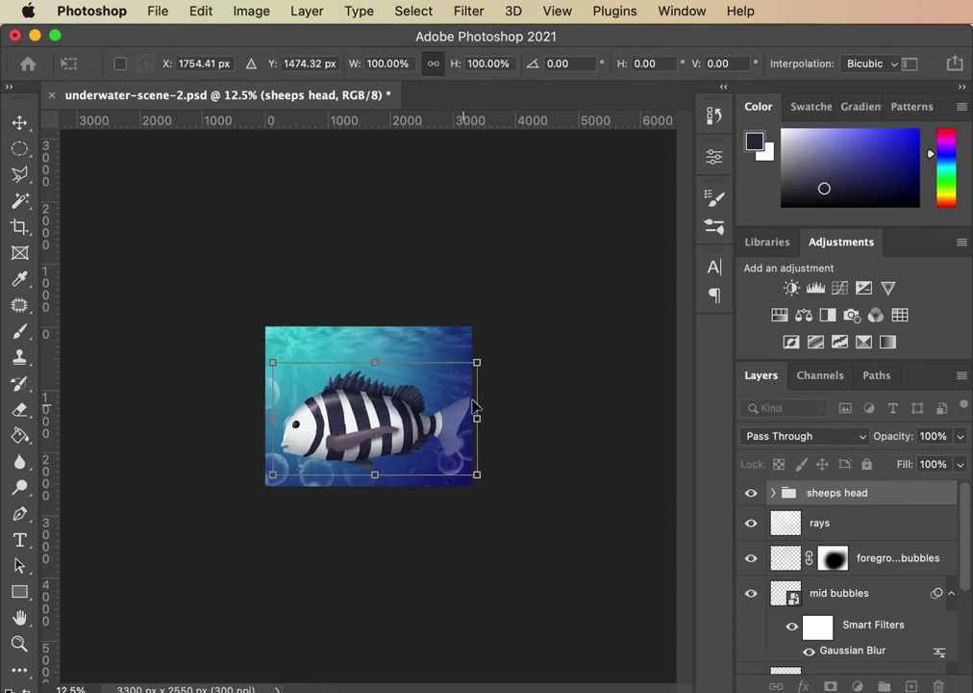
{"action": "key", "text": "ctrl+plus"}
{"action": "key", "text": "ctrl+plus"}
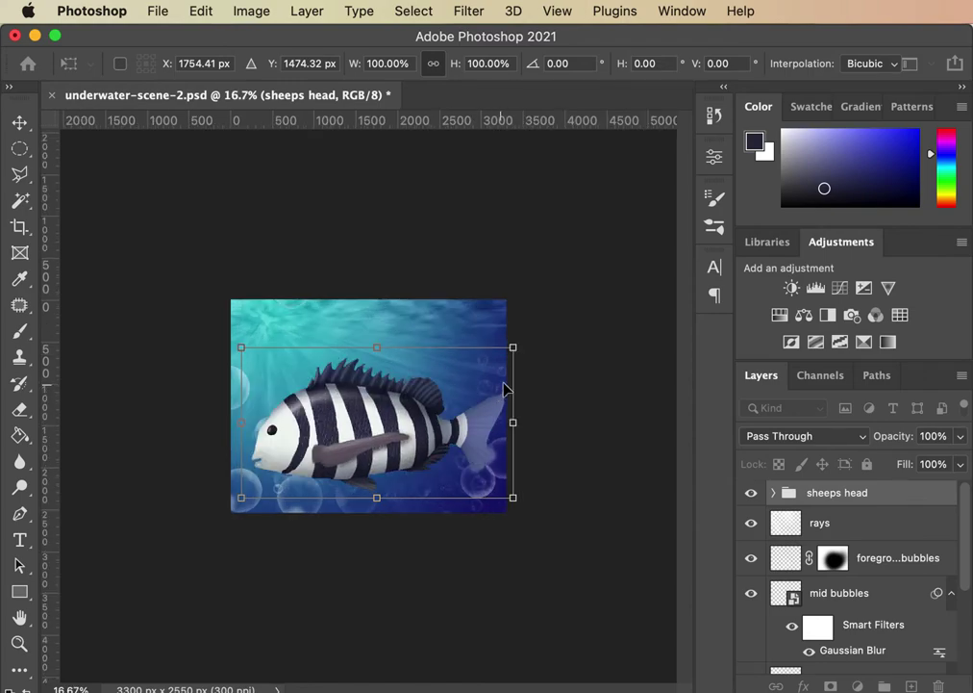
{"action": "left_click_drag", "start_coordinate": [583, 317], "coordinate": [415, 391]}
{"action": "left_click_drag", "start_coordinate": [350, 499], "coordinate": [423, 452]}
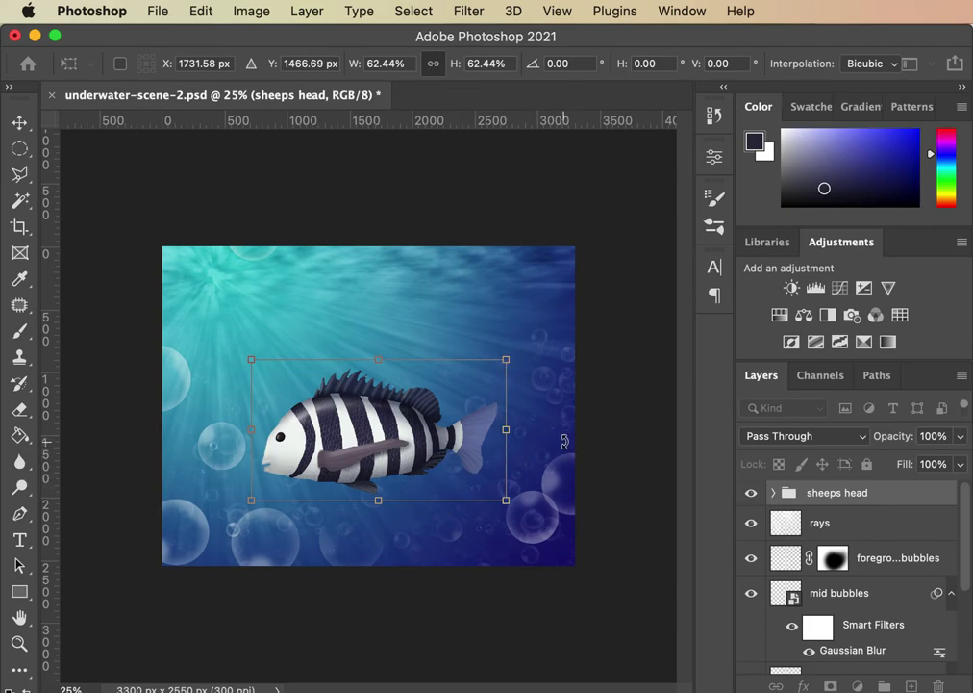
{"action": "key", "text": "Return"}
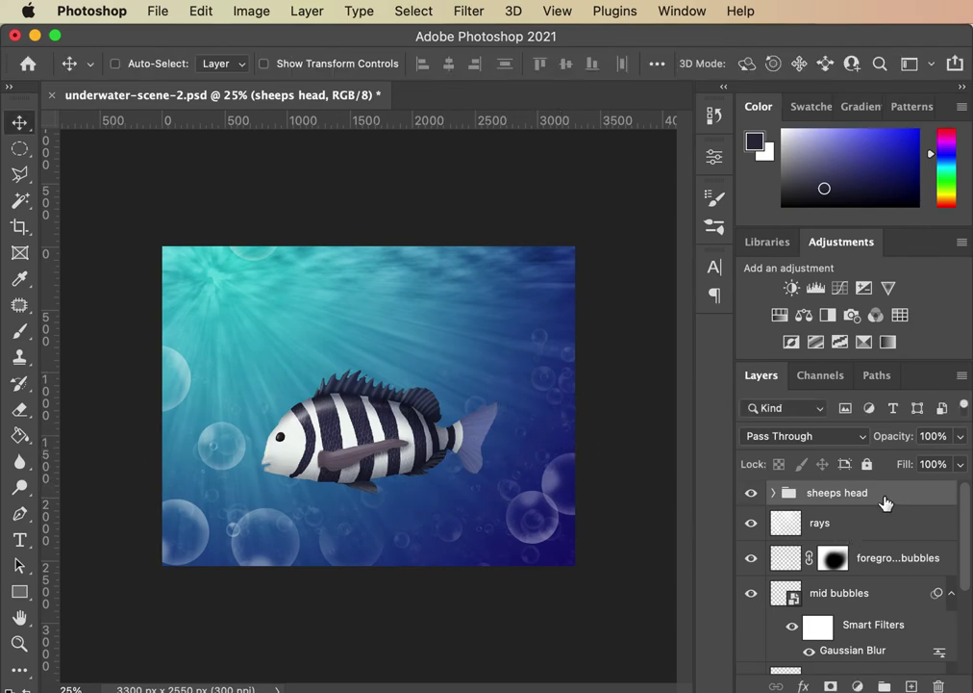
Step: Place the rays layer above the sheeps head group and raise its opacity to 100%
{"action": "left_click_drag", "start_coordinate": [820, 523], "coordinate": [825, 498]}
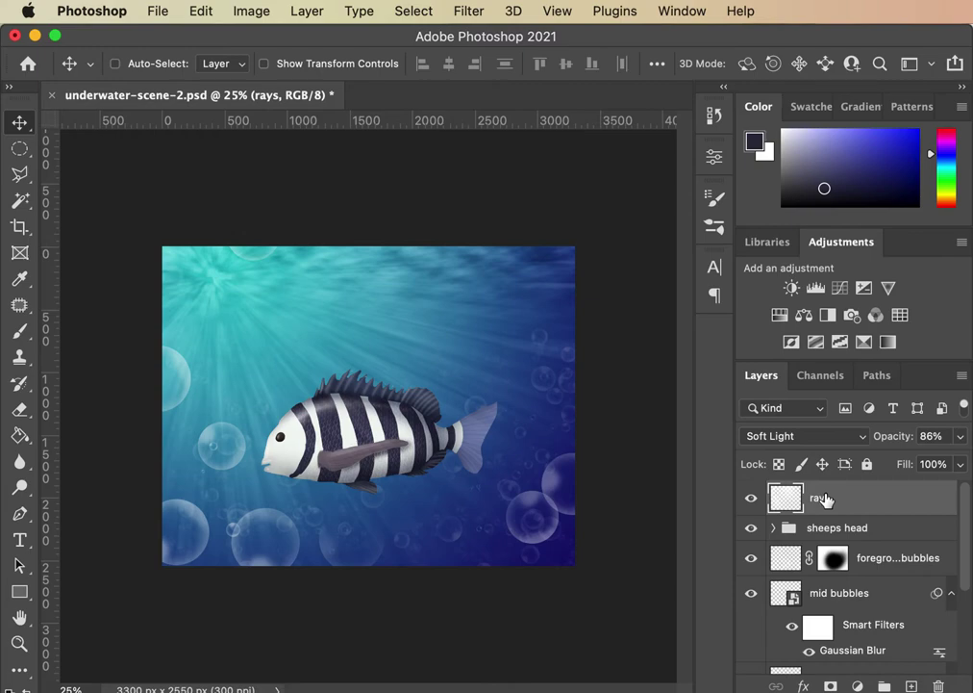
{"action": "left_click", "coordinate": [962, 441]}
{"action": "left_click_drag", "start_coordinate": [948, 462], "coordinate": [958, 462]}
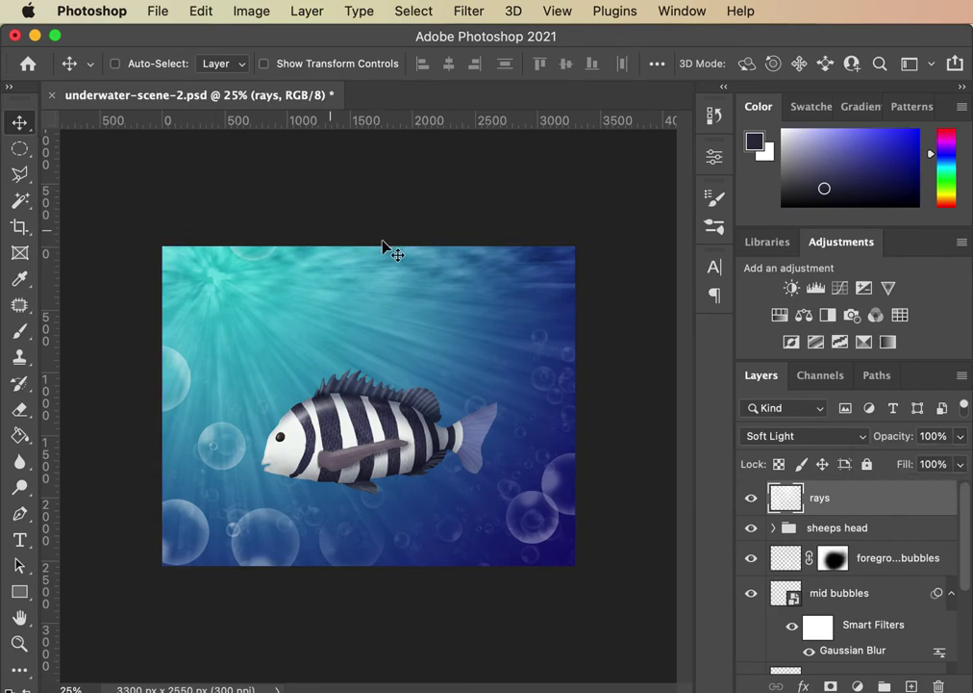
Step: Toggle the foreground bubbles' visibility to compare, and place that layer above the sheeps head group
{"action": "key", "text": "super+equal"}
{"action": "key", "text": "super+equal"}
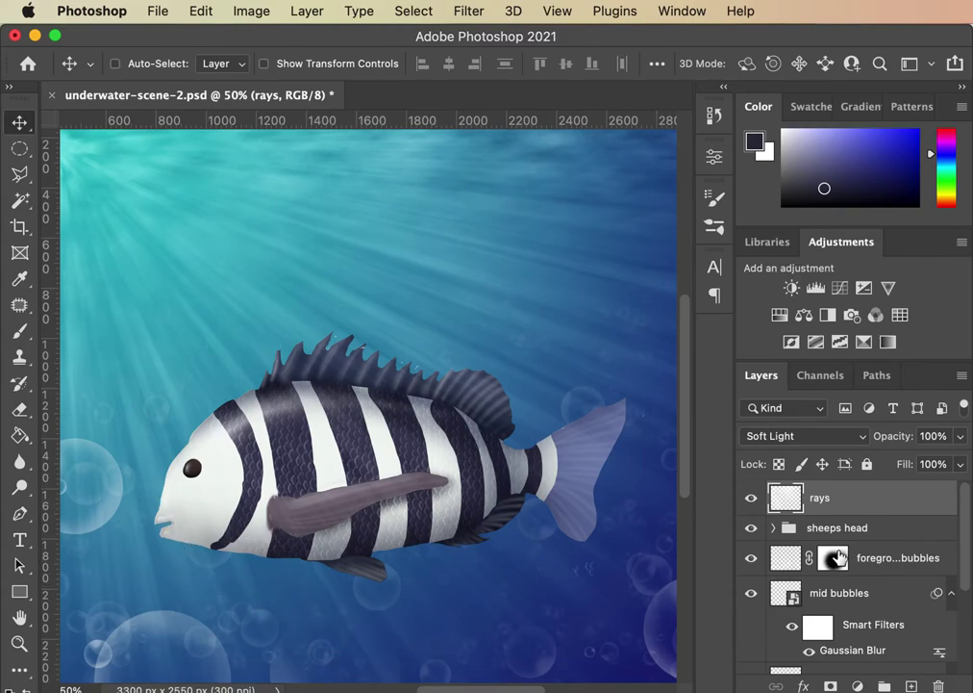
{"action": "left_click", "coordinate": [751, 559]}
{"action": "left_click", "coordinate": [751, 558]}
{"action": "left_click", "coordinate": [751, 559]}
{"action": "left_click", "coordinate": [751, 559]}
{"action": "left_click_drag", "start_coordinate": [881, 558], "coordinate": [892, 526]}
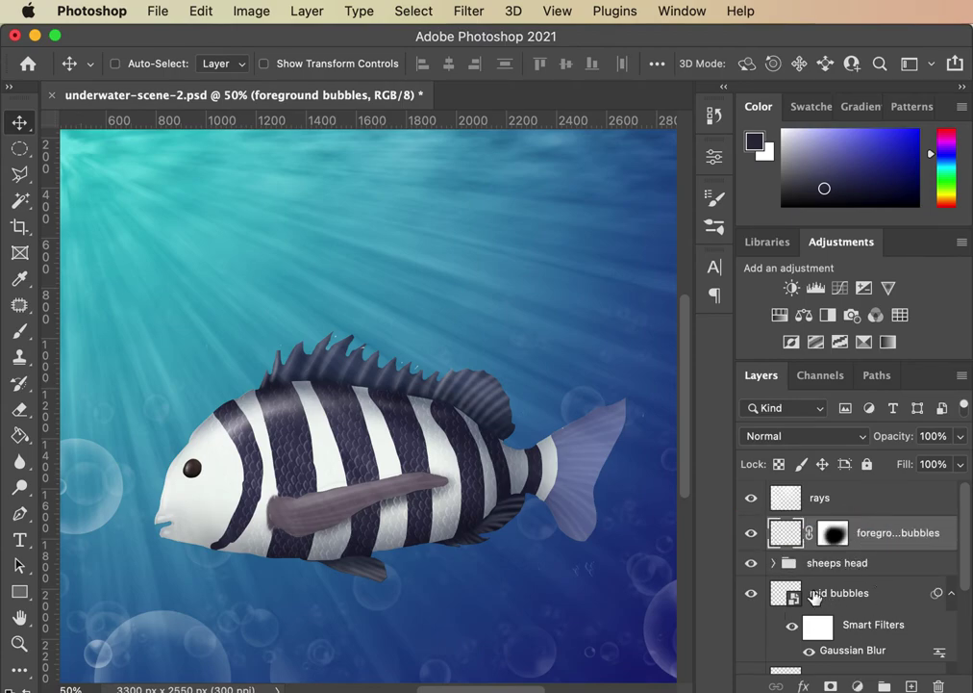
Step: Toggle the mid bubbles' visibility to compare, and place that layer above the sheeps head group
{"action": "left_click", "coordinate": [752, 596]}
{"action": "left_click", "coordinate": [754, 598]}
{"action": "left_click_drag", "start_coordinate": [832, 593], "coordinate": [835, 556]}
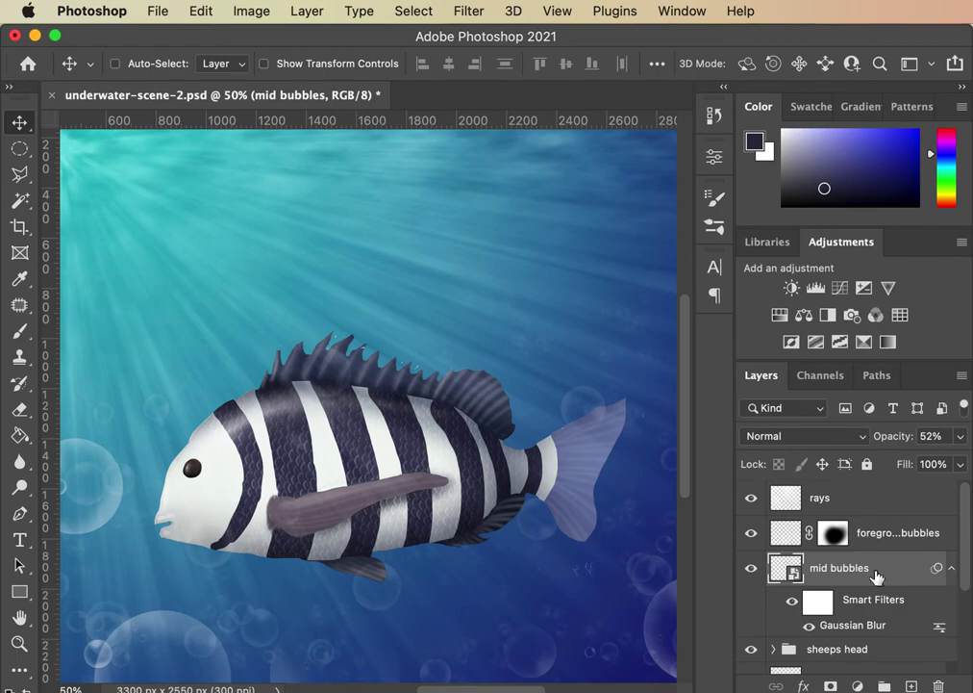
{"action": "key", "text": "super"}
{"action": "key", "text": "super+minus"}
{"action": "key", "text": "super+minus"}
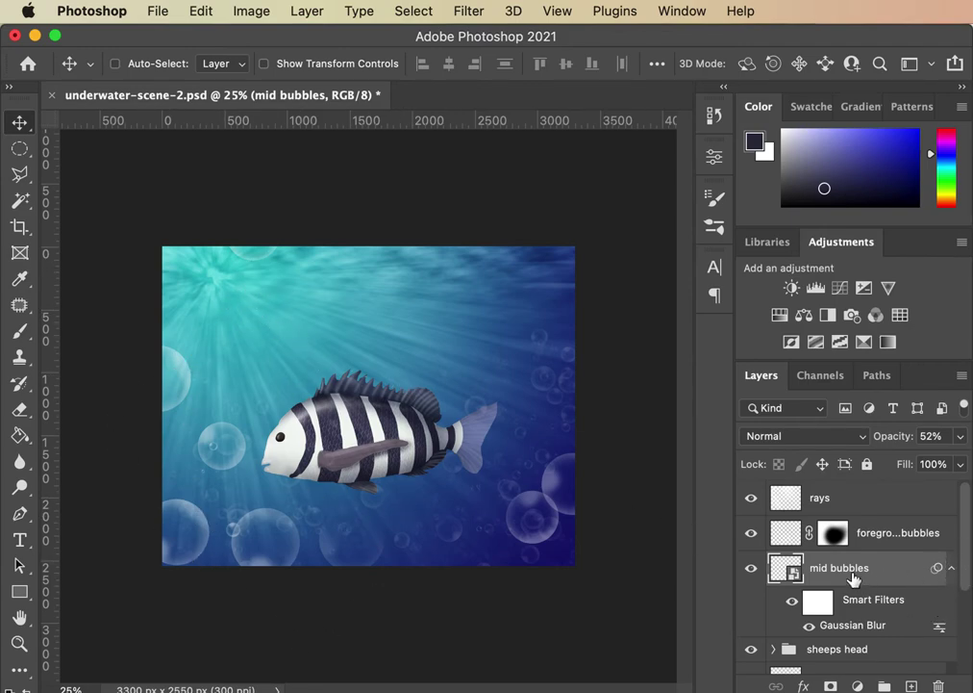
Step: Expand the sheeps head group and select its base fins and stripes layer
{"action": "left_click_drag", "start_coordinate": [967, 578], "coordinate": [967, 621]}
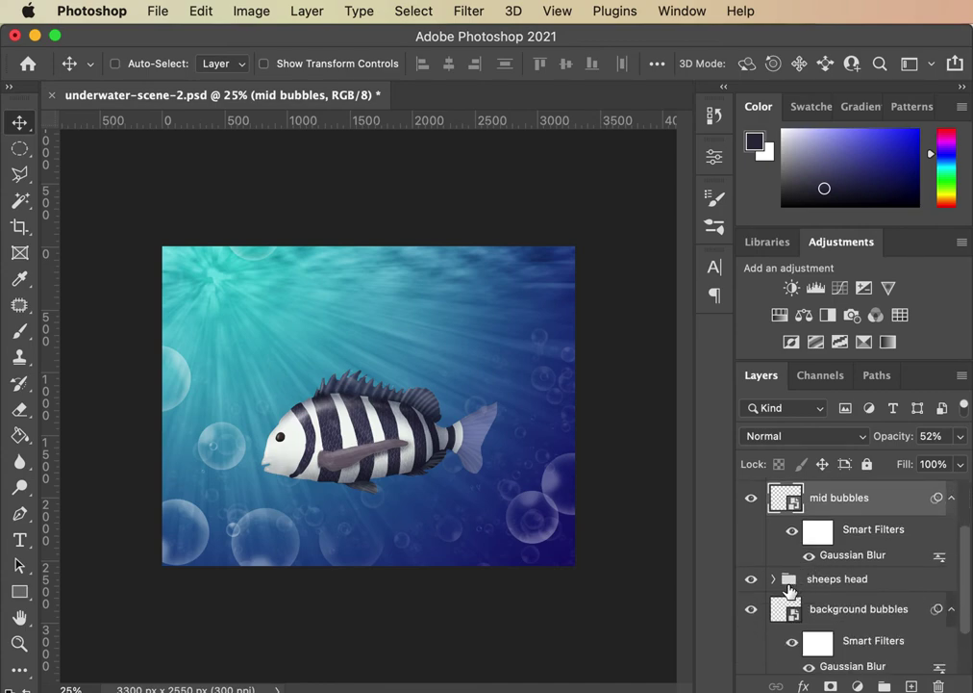
{"action": "left_click", "coordinate": [773, 578]}
{"action": "left_click_drag", "start_coordinate": [960, 555], "coordinate": [965, 618]}
{"action": "left_click", "coordinate": [862, 543]}
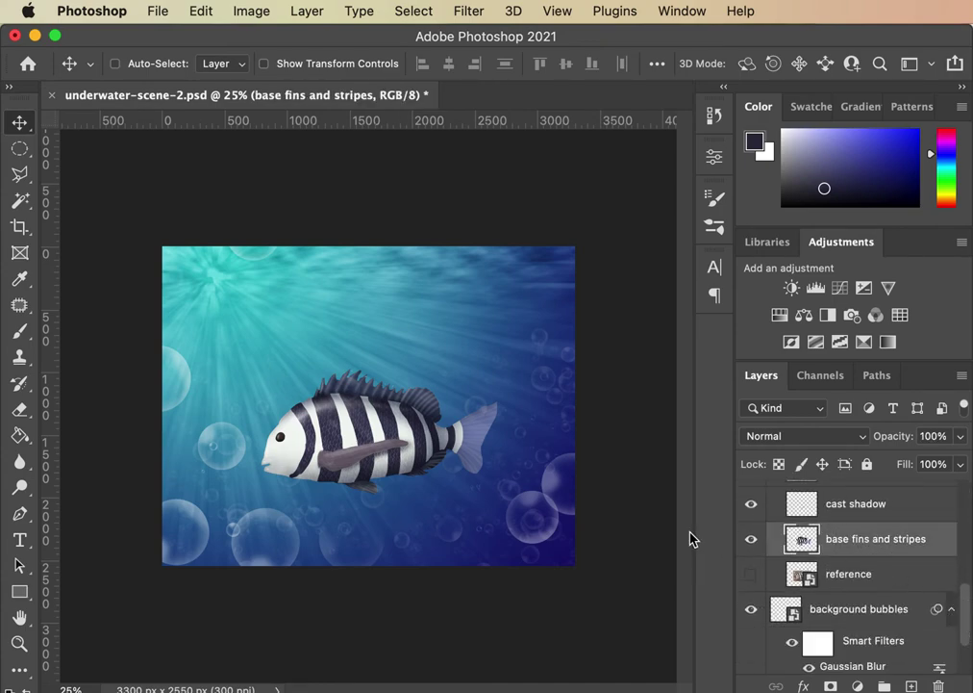
{"action": "left_click", "coordinate": [306, 10]}
{"action": "mouse_move", "coordinate": [256, 14]}
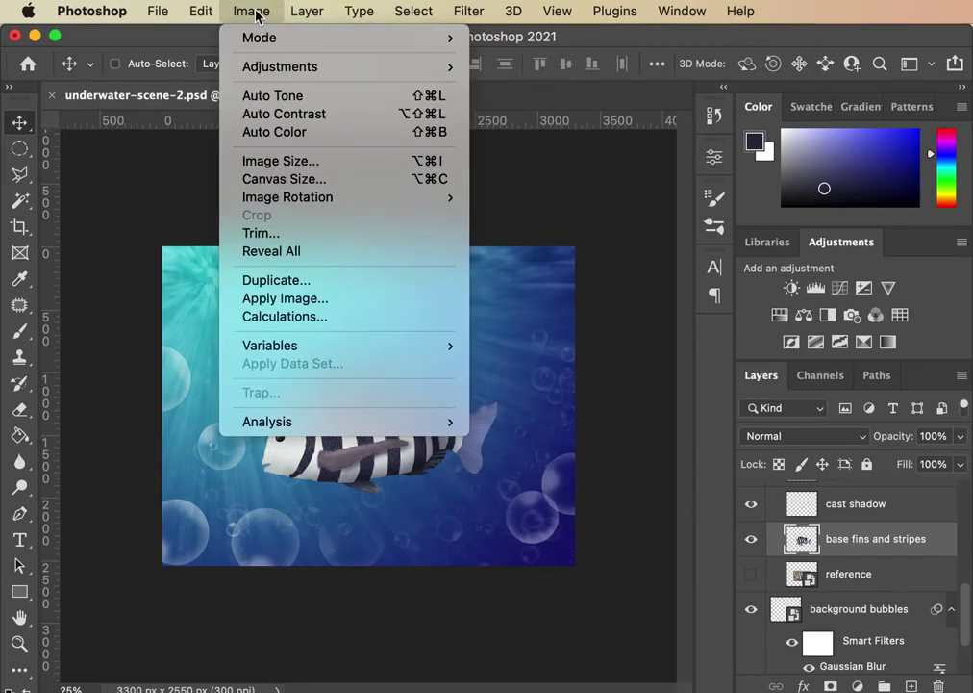
{"action": "mouse_move", "coordinate": [443, 68]}
{"action": "left_click", "coordinate": [498, 87]}
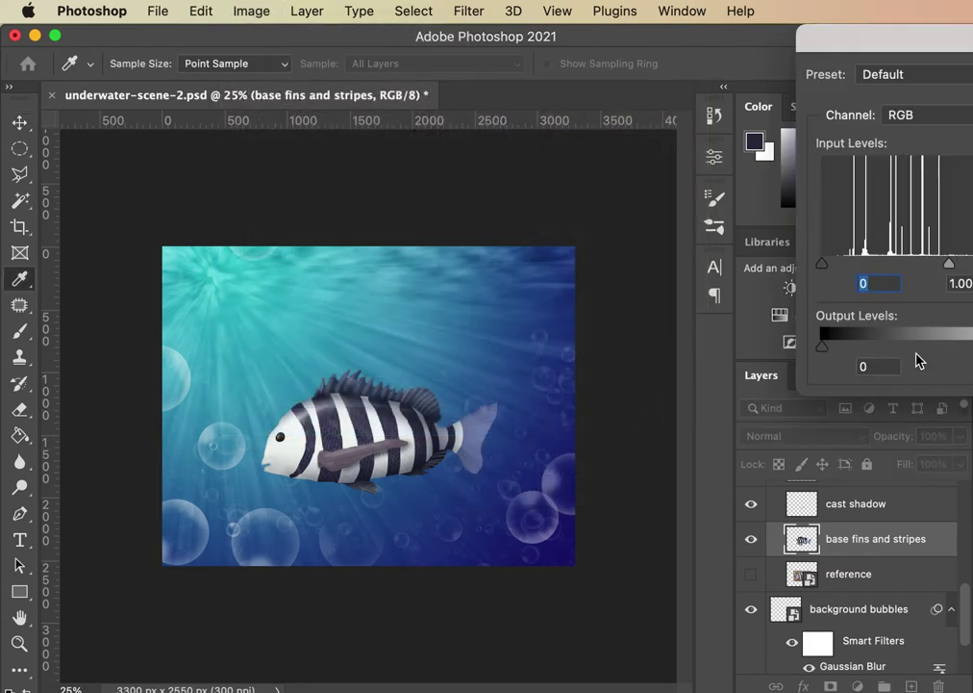
{"action": "left_click_drag", "start_coordinate": [875, 46], "coordinate": [621, 109]}
{"action": "mouse_move", "coordinate": [699, 330]}
{"action": "left_mouse_down"}
{"action": "mouse_move", "coordinate": [678, 332]}
{"action": "mouse_move", "coordinate": [753, 336]}
{"action": "mouse_move", "coordinate": [694, 331]}
{"action": "left_mouse_up"}
{"action": "mouse_move", "coordinate": [821, 329]}
{"action": "left_mouse_down"}
{"action": "mouse_move", "coordinate": [762, 329]}
{"action": "mouse_move", "coordinate": [826, 331]}
{"action": "left_mouse_up"}
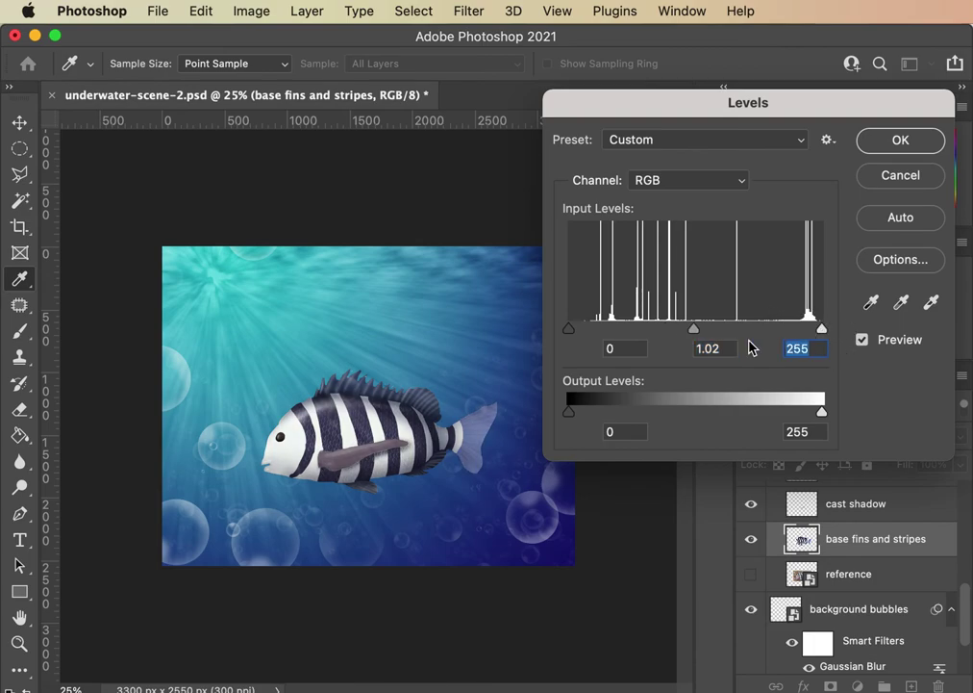
{"action": "mouse_move", "coordinate": [567, 333]}
{"action": "left_mouse_down"}
{"action": "mouse_move", "coordinate": [606, 330]}
{"action": "mouse_move", "coordinate": [554, 337]}
{"action": "left_mouse_up"}
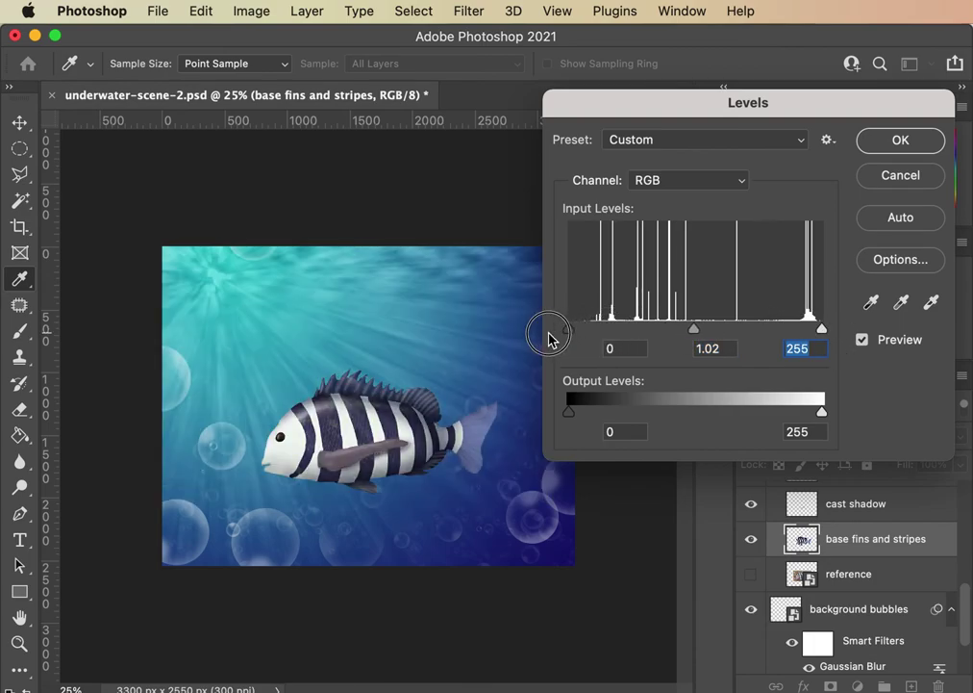
{"action": "left_click_drag", "start_coordinate": [696, 333], "coordinate": [719, 334]}
{"action": "left_click_drag", "start_coordinate": [824, 333], "coordinate": [779, 329]}
{"action": "left_click", "coordinate": [877, 183]}
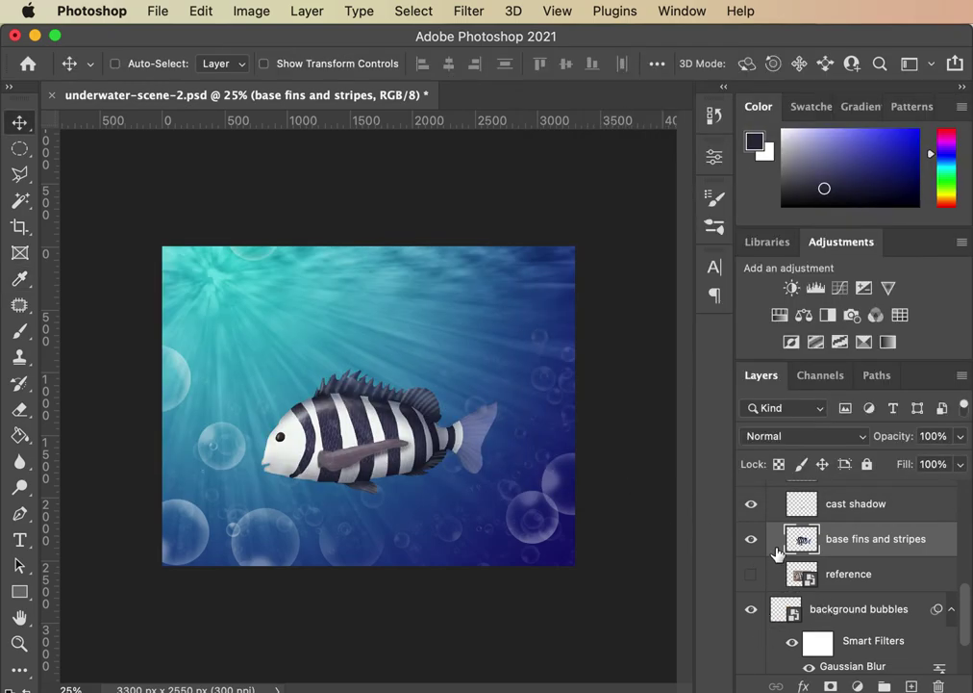
Step: Toggle the base fins and stripes layer's visibility to compare the fish with and without its base colours, leaving the layer shown
{"action": "left_click", "coordinate": [751, 541]}
{"action": "left_click", "coordinate": [751, 541]}
{"action": "left_click", "coordinate": [752, 542]}
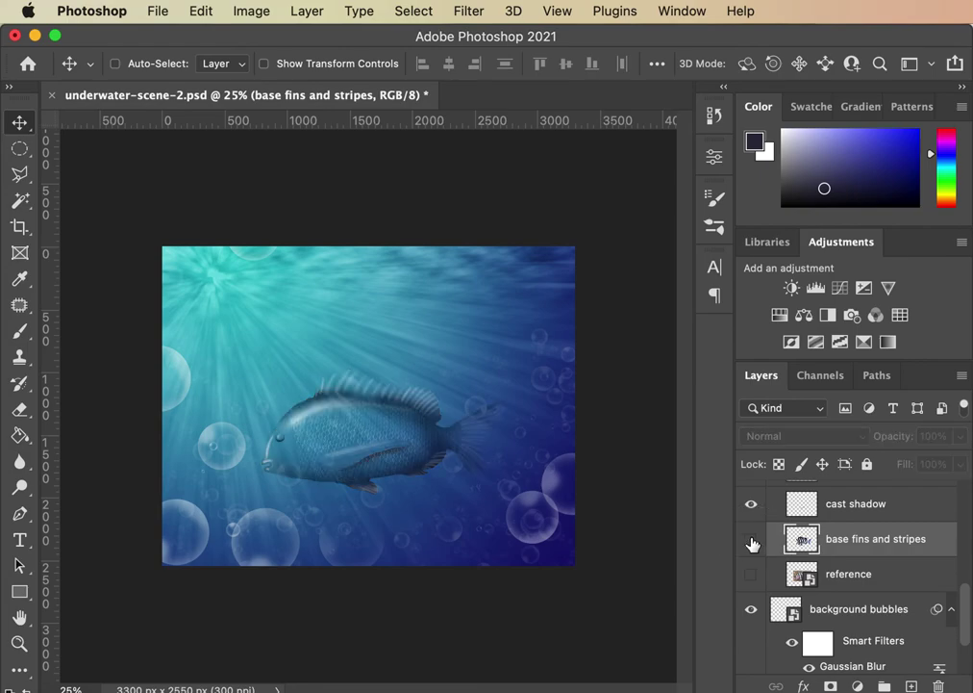
{"action": "key", "text": "super+plus"}
{"action": "key", "text": "super+plus"}
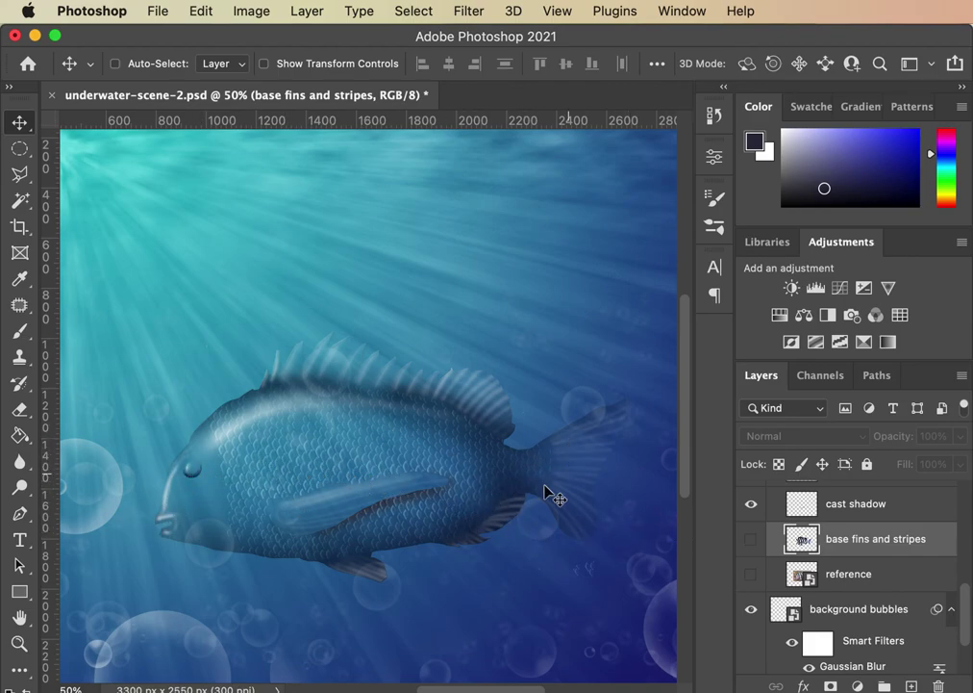
{"action": "left_click", "coordinate": [751, 538]}
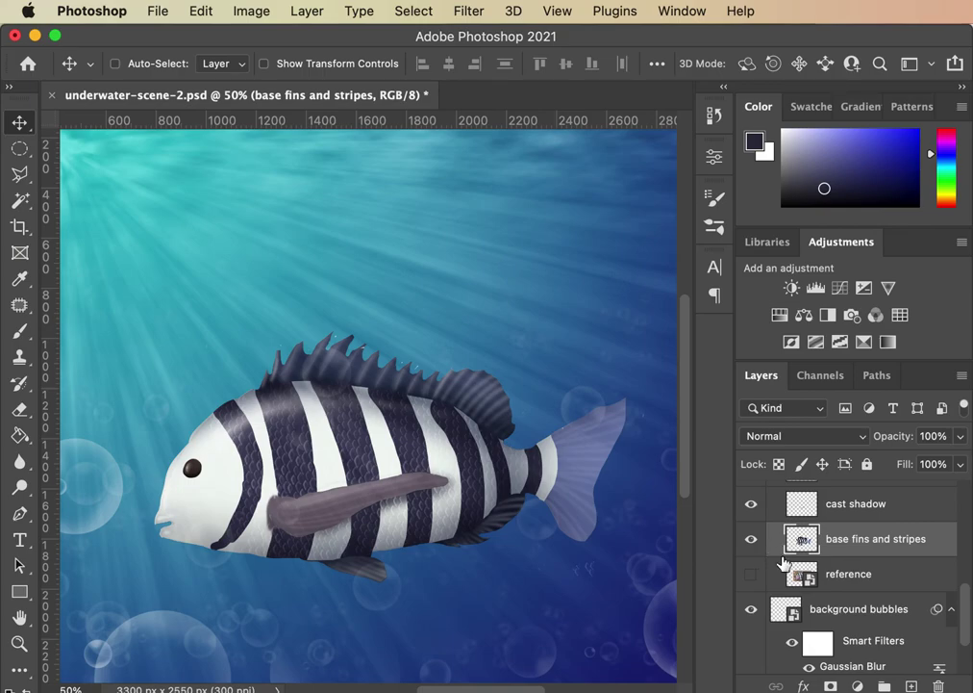
{"action": "key", "text": "super+minus"}
{"action": "key", "text": "super+minus"}
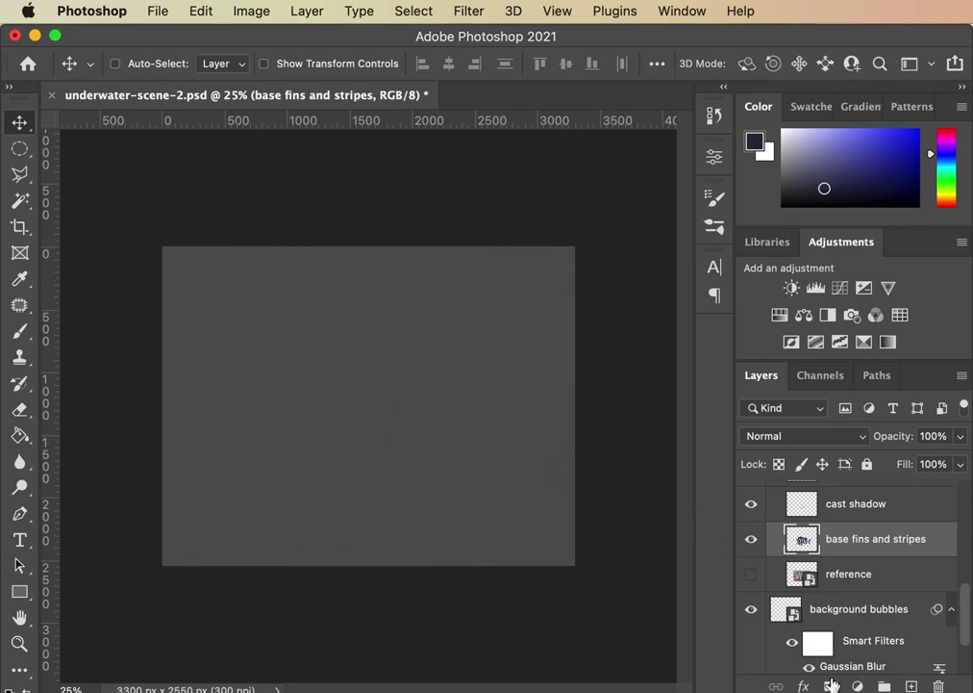
Step: Add a Hue/Saturation adjustment layer above base fins and stripes with hue -2, saturation +1 and lightness -24
{"action": "key", "text": "super+equal"}
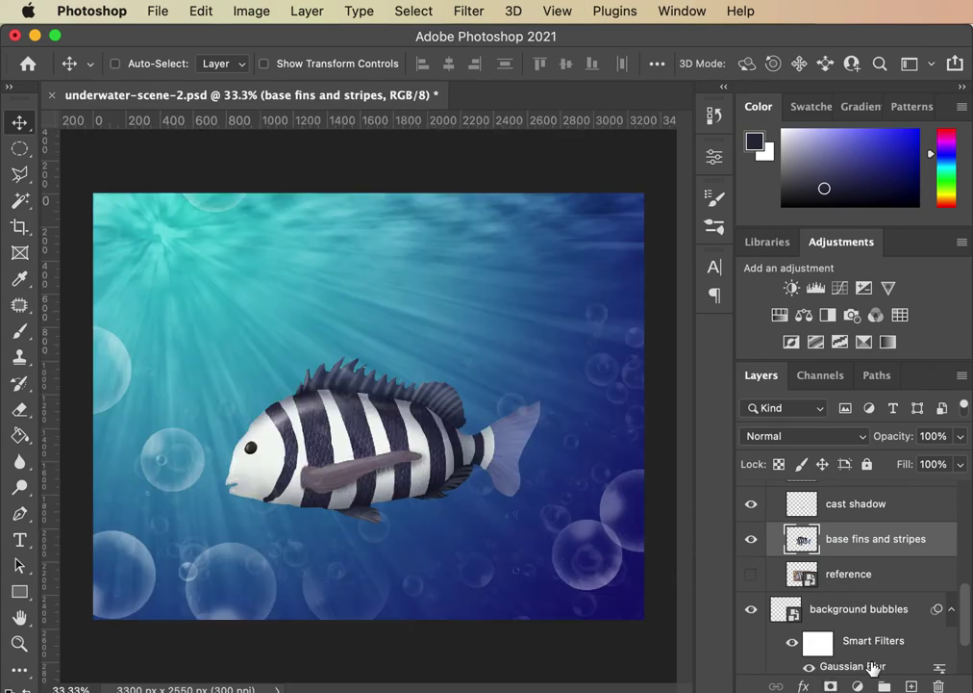
{"action": "left_click", "coordinate": [830, 686]}
{"action": "left_click", "coordinate": [858, 686]}
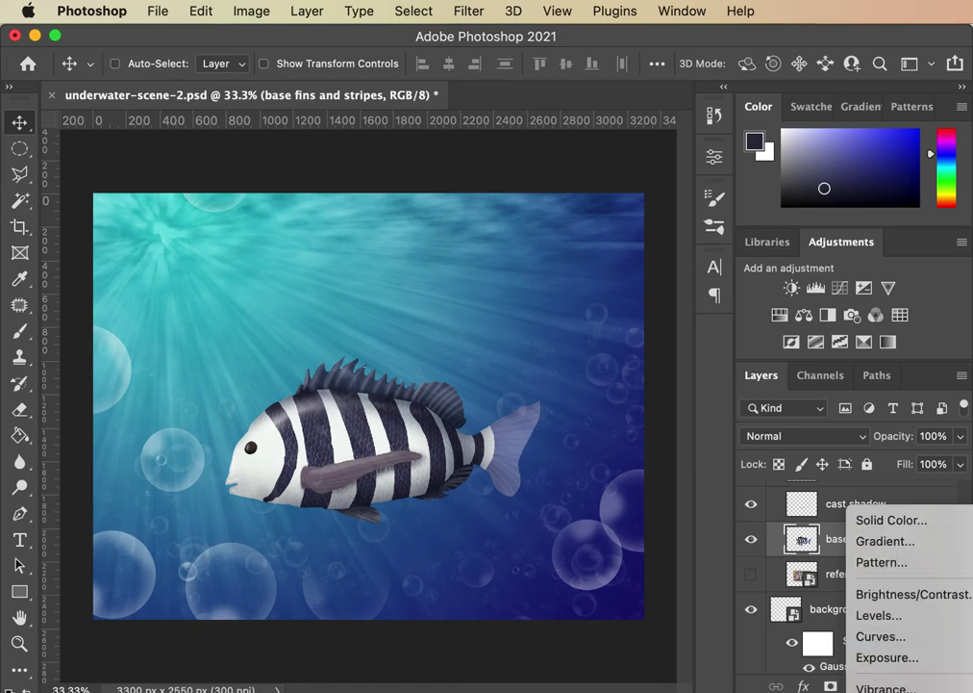
{"action": "left_click", "coordinate": [853, 650]}
{"action": "left_click_drag", "start_coordinate": [544, 292], "coordinate": [501, 371]}
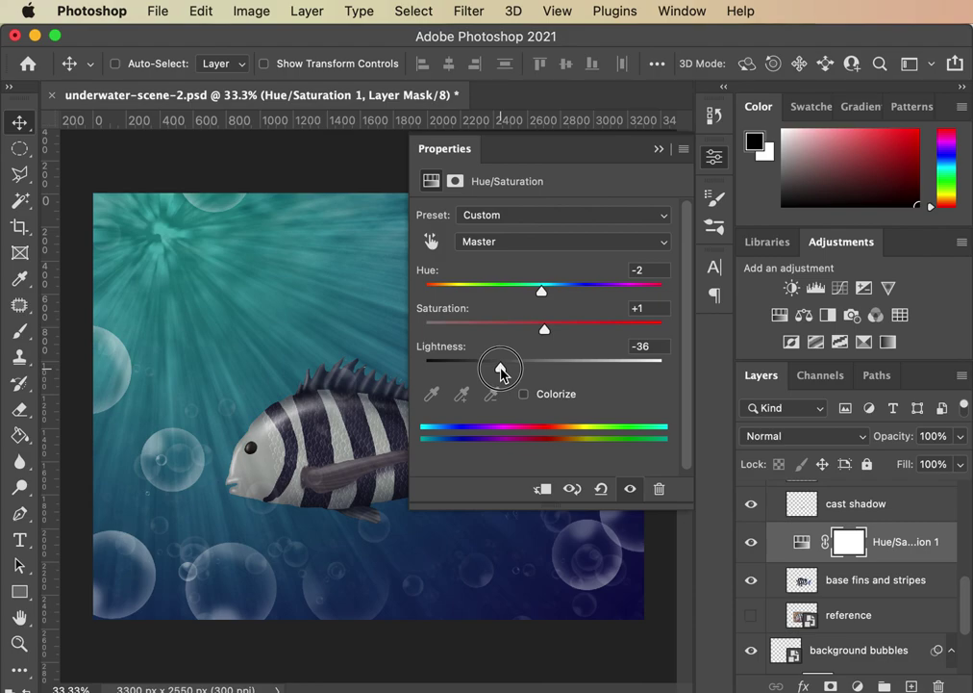
{"action": "left_click_drag", "start_coordinate": [502, 371], "coordinate": [517, 377]}
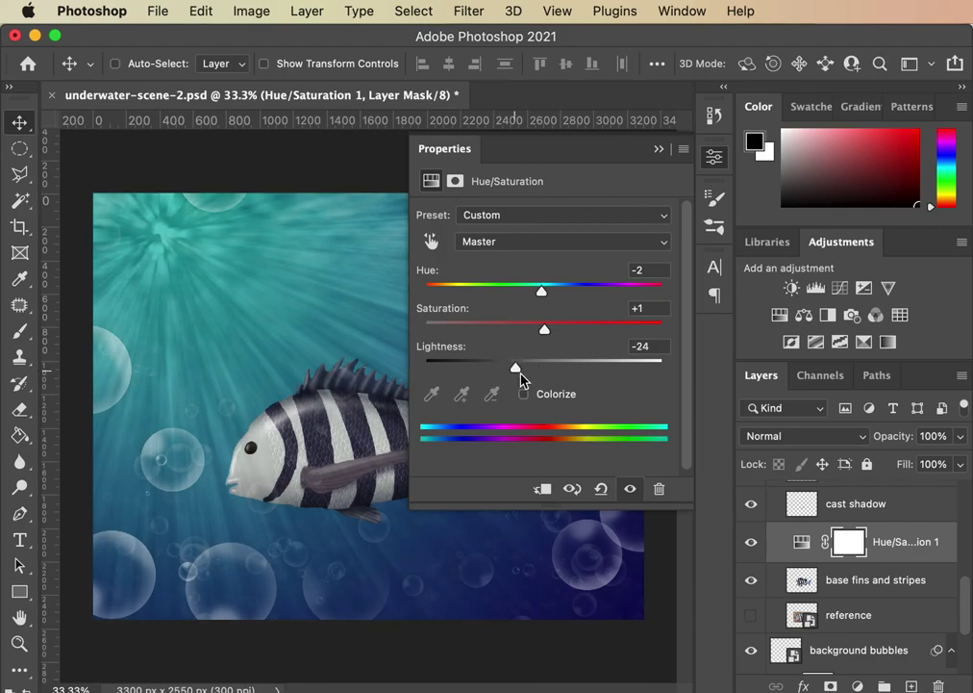
{"action": "left_click", "coordinate": [659, 148]}
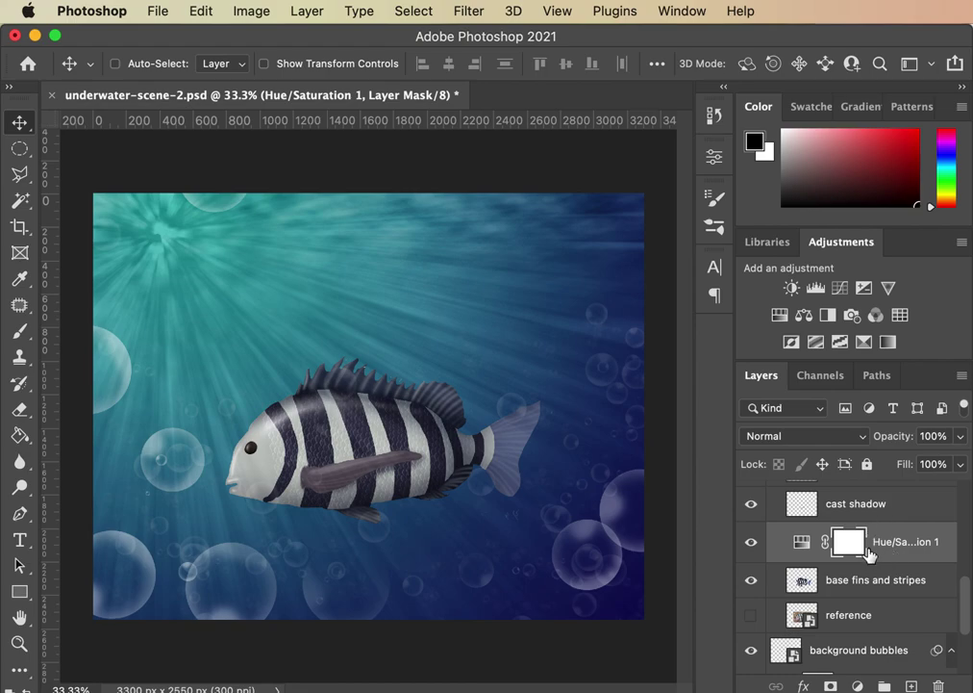
Step: Save the edited underwater scene document
{"action": "left_click", "coordinate": [149, 14]}
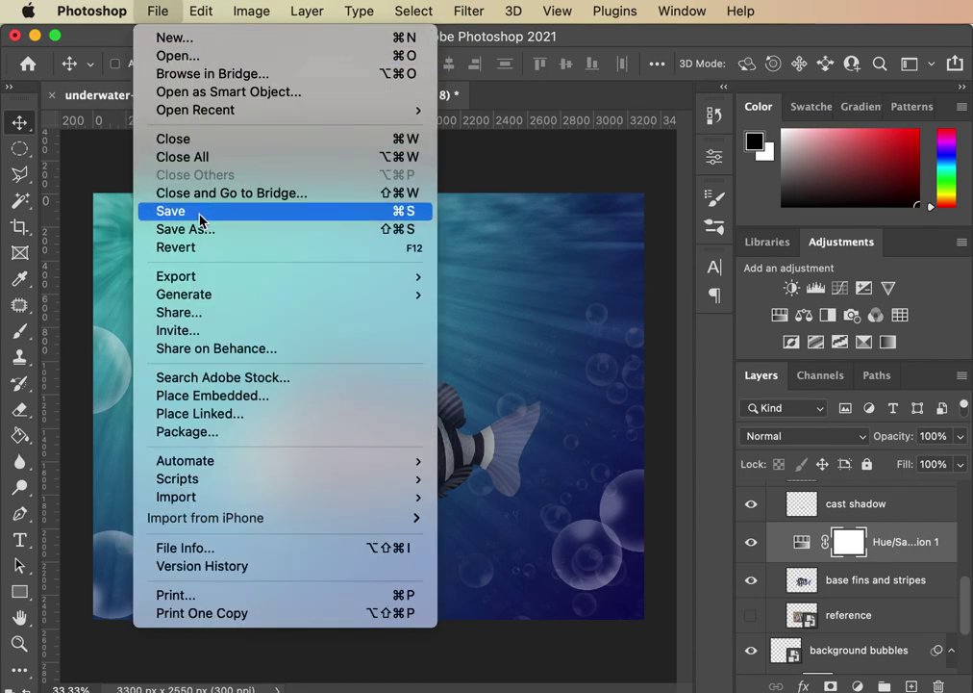